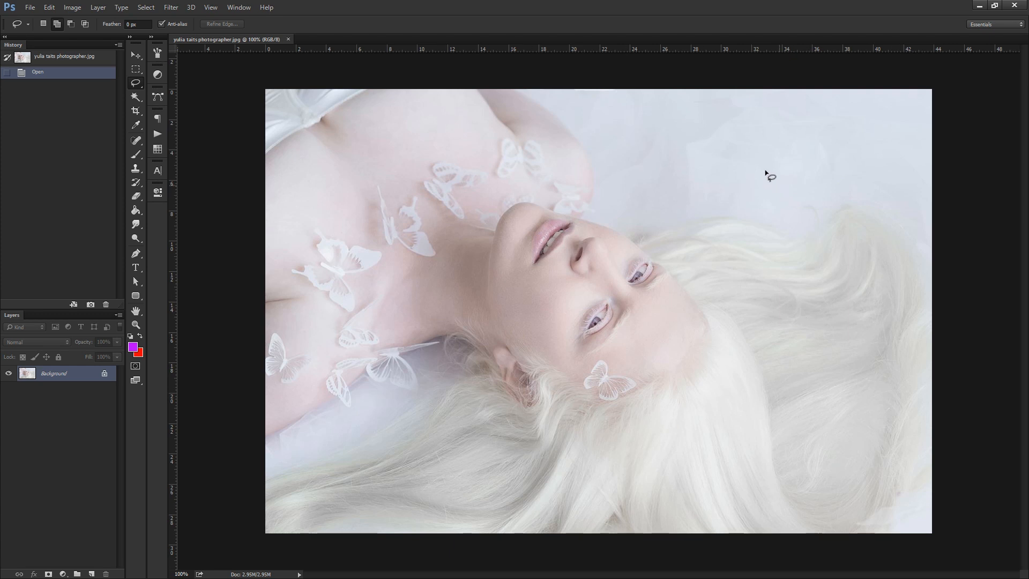
# Examine the pale skin and hair in the reference portrait at reduced and full size.
pyautogui.click(136, 325)
pyautogui.keyDown('alt'); pyautogui.click(498, 238); pyautogui.keyUp('alt')
pyautogui.keyDown('alt'); pyautogui.click(500, 239); pyautogui.keyUp('alt')
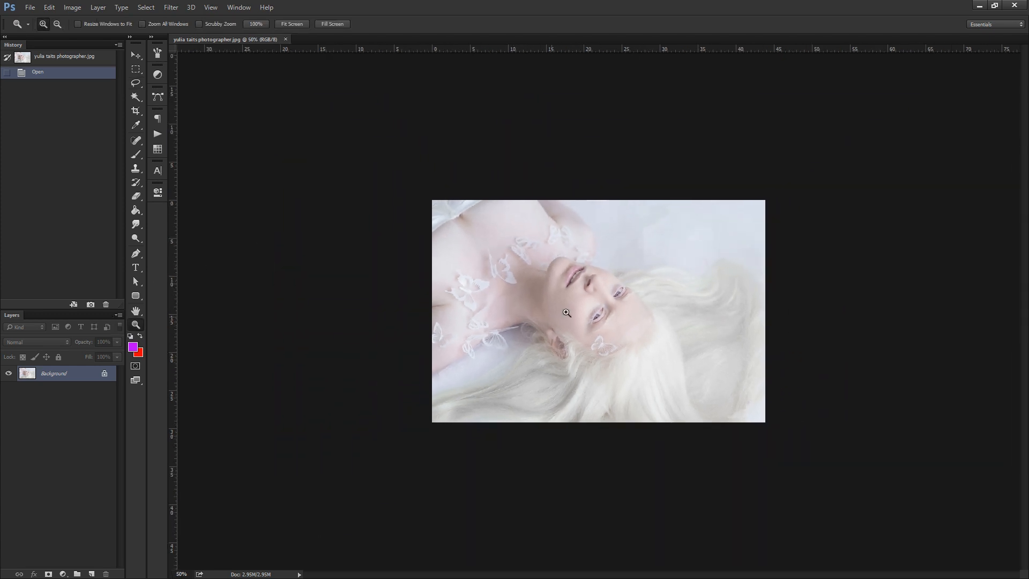
pyautogui.click(600, 281)
pyautogui.click(610, 279)
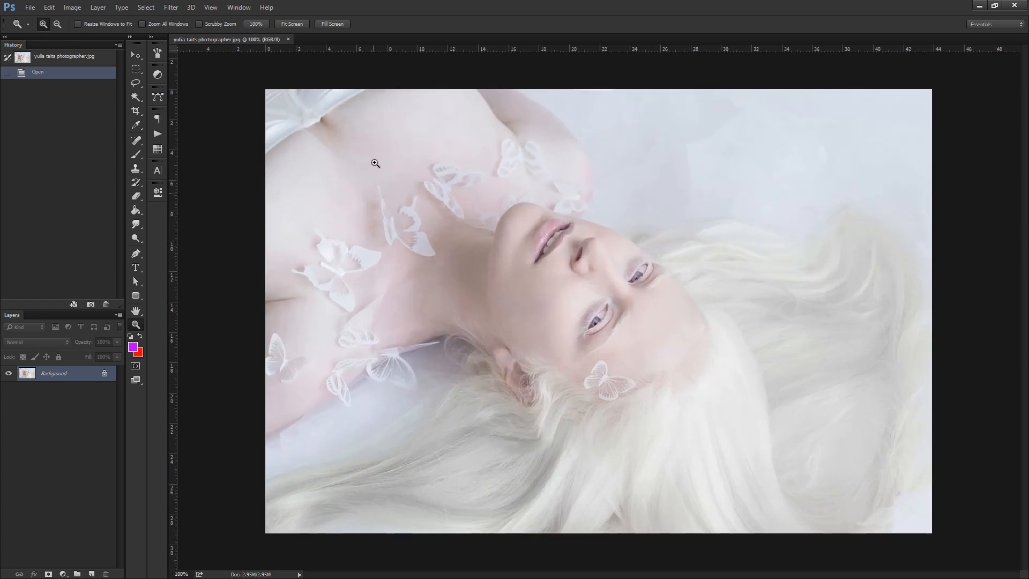
pyautogui.click(135, 83)
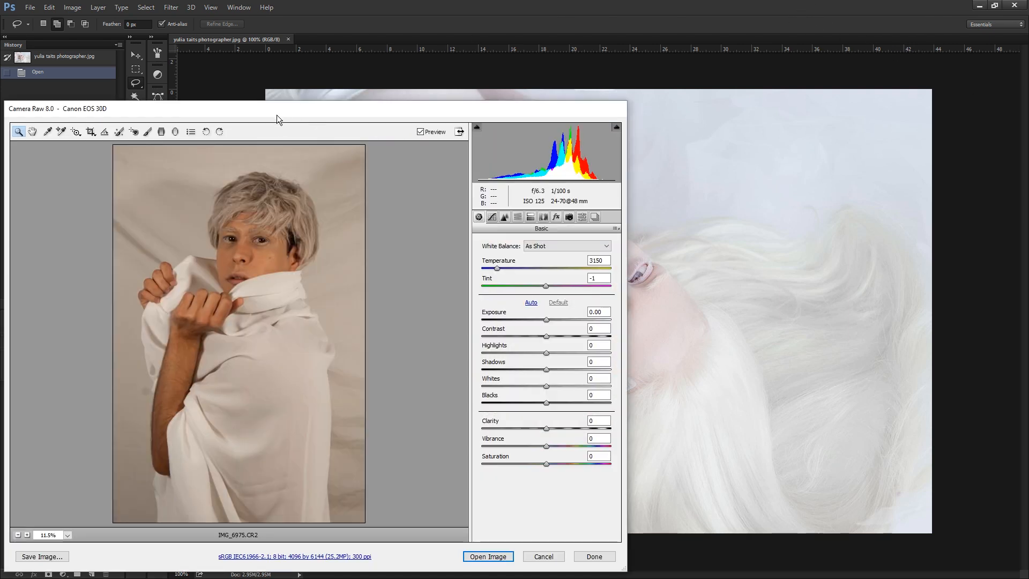
# Inspect the face, brows, eyes and hair in the IMG_6975.CR2 raw photo up close, returning to the whole portrait.
pyautogui.moveTo(276, 115); pyautogui.dragTo(566, 35)
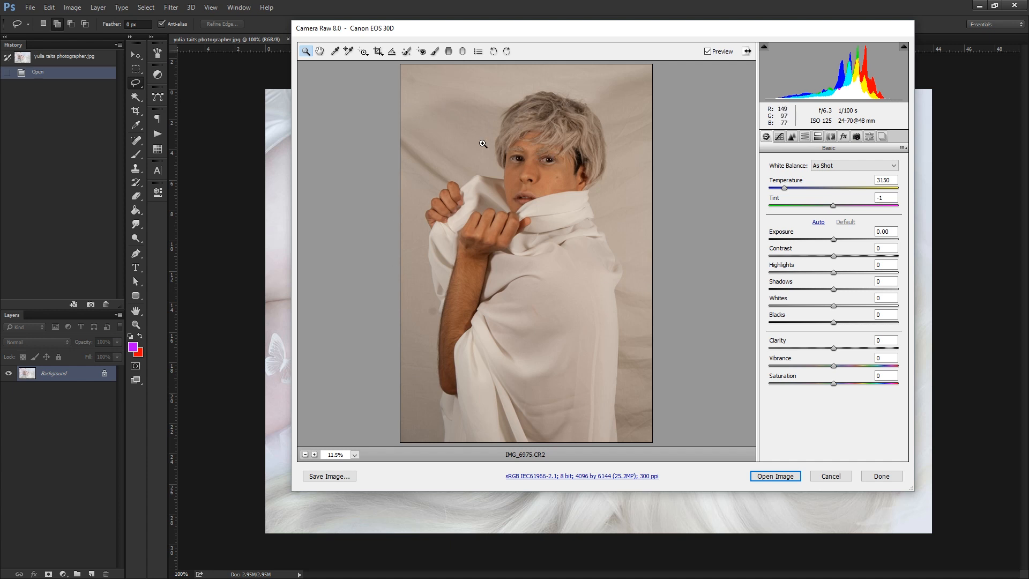
pyautogui.click(533, 160)
pyautogui.click(552, 155)
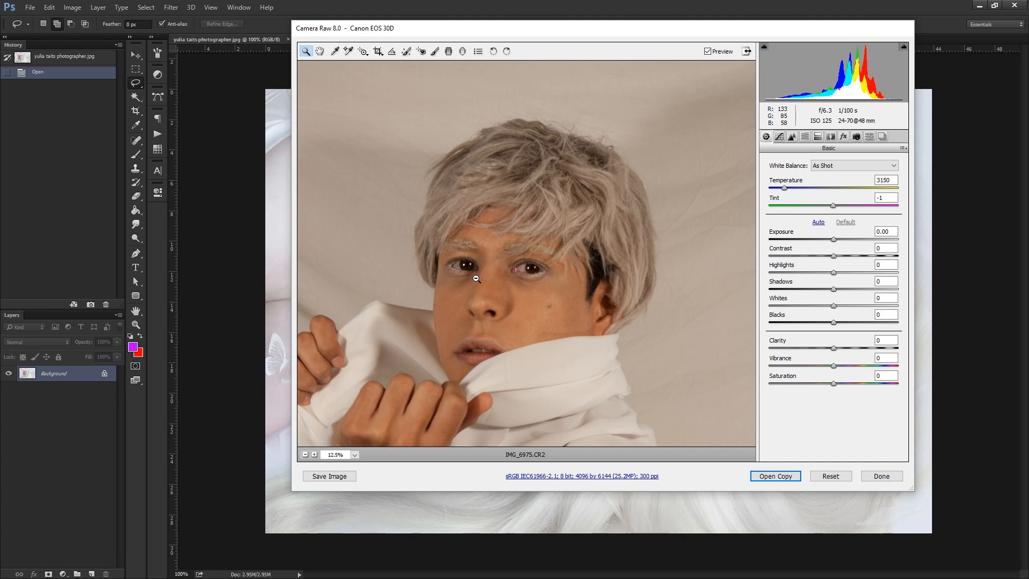
pyautogui.keyDown('alt'); pyautogui.click(456, 285); pyautogui.keyUp('alt')
pyautogui.click(508, 230)
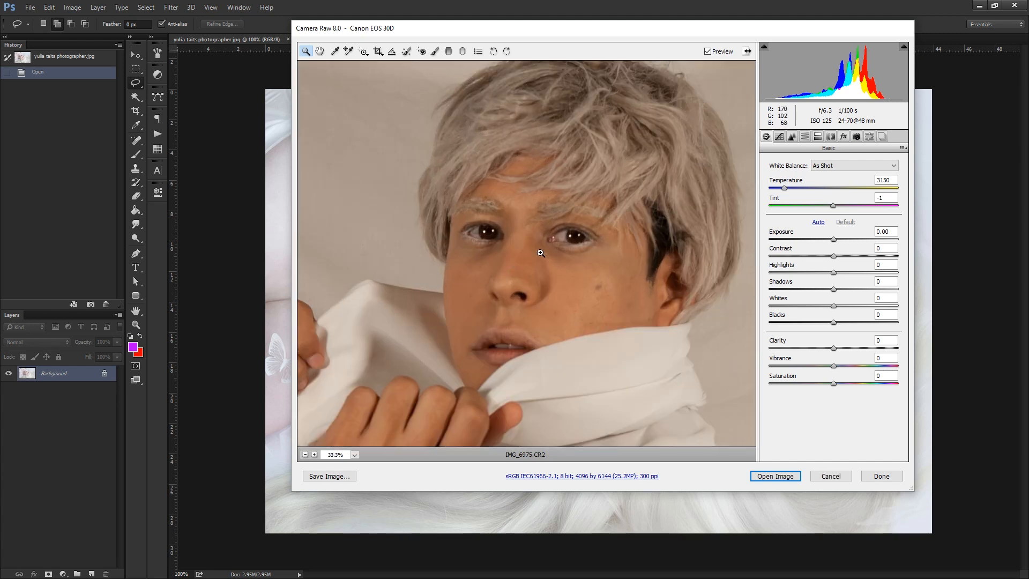
pyautogui.moveTo(590, 167); pyautogui.dragTo(497, 152)
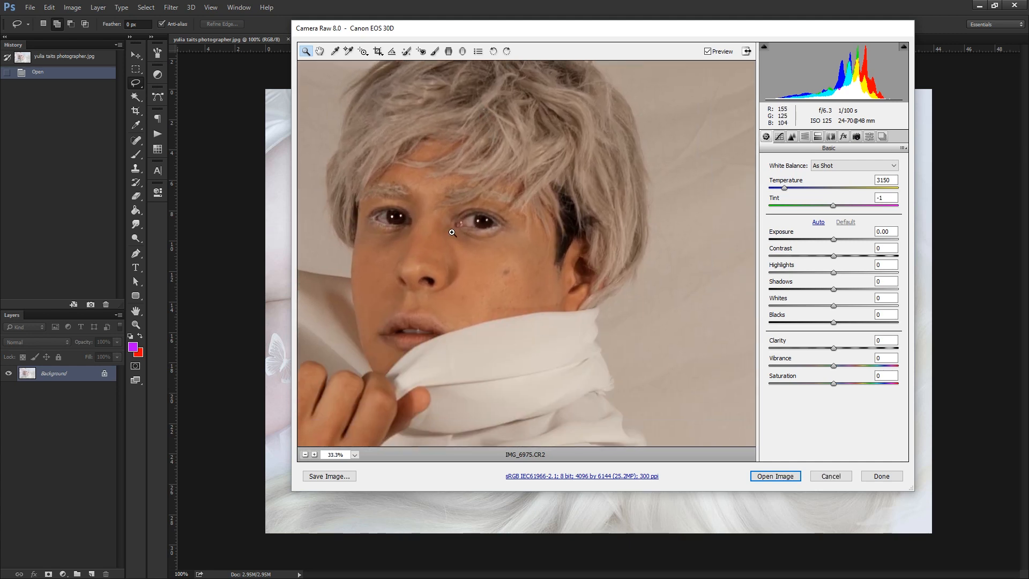
pyautogui.click(445, 258)
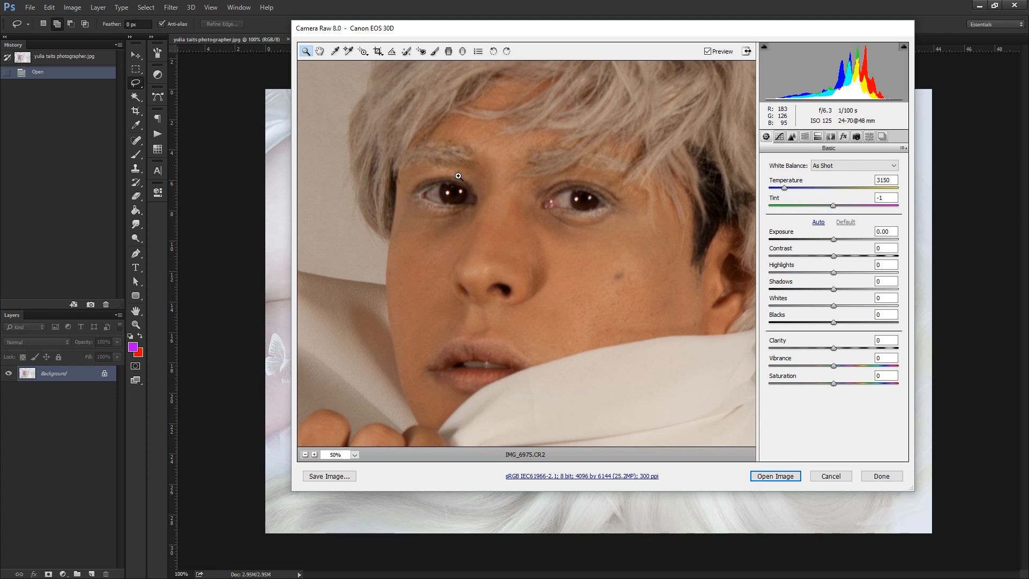
pyautogui.moveTo(557, 278); pyautogui.dragTo(427, 195)
pyautogui.moveTo(384, 128); pyautogui.dragTo(638, 150)
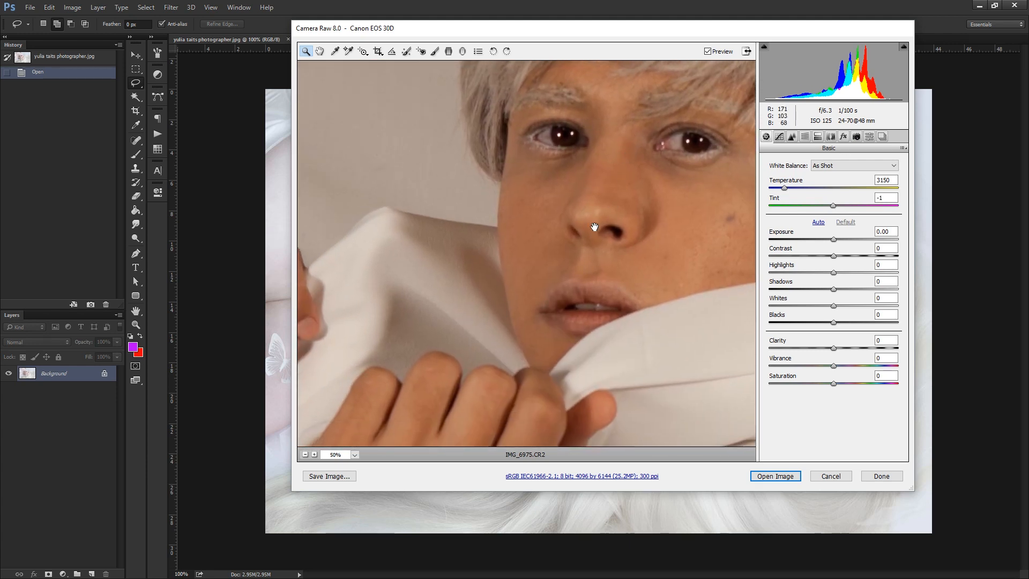
pyautogui.moveTo(554, 355); pyautogui.dragTo(436, 218)
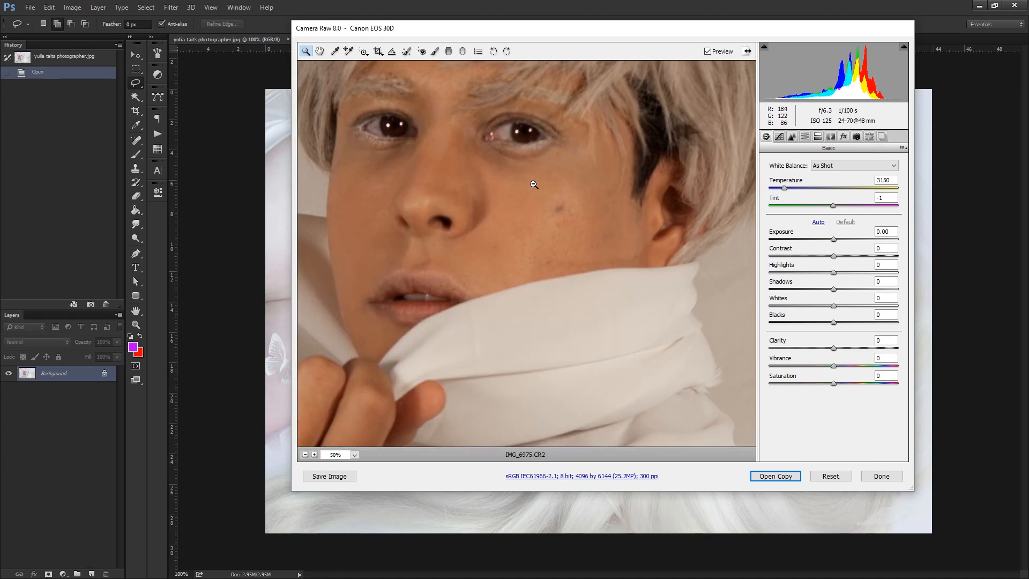
pyautogui.keyDown('alt'); pyautogui.click(532, 252); pyautogui.keyUp('alt')
pyautogui.keyDown('alt'); pyautogui.click(548, 249); pyautogui.keyUp('alt')
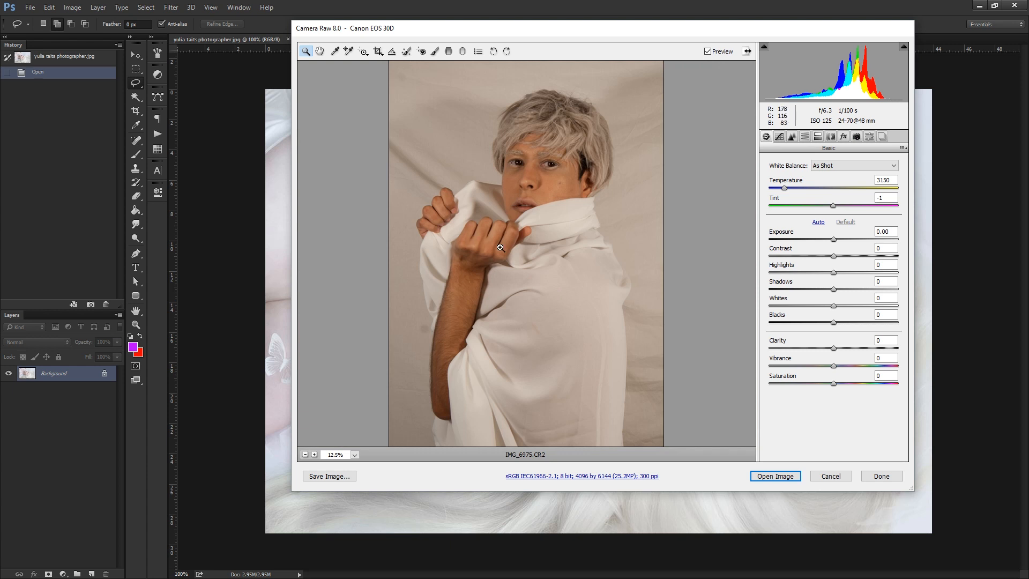
# Compare the raw portrait's skin tone and lighting with the reference portrait behind the raw editor.
pyautogui.moveTo(493, 28); pyautogui.dragTo(16, 1)
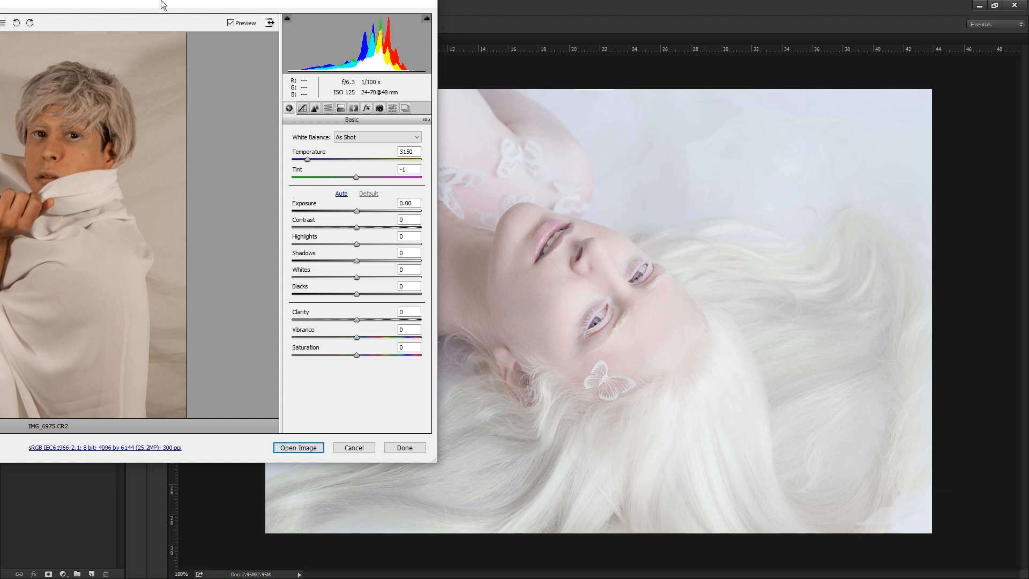
pyautogui.moveTo(163, 5); pyautogui.dragTo(628, 81)
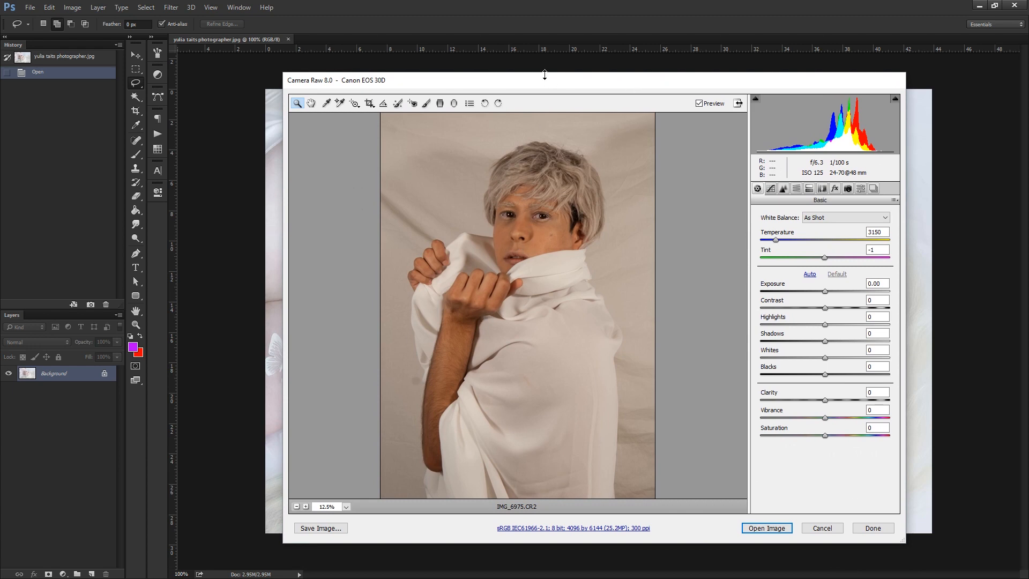
pyautogui.moveTo(543, 81); pyautogui.dragTo(507, 516)
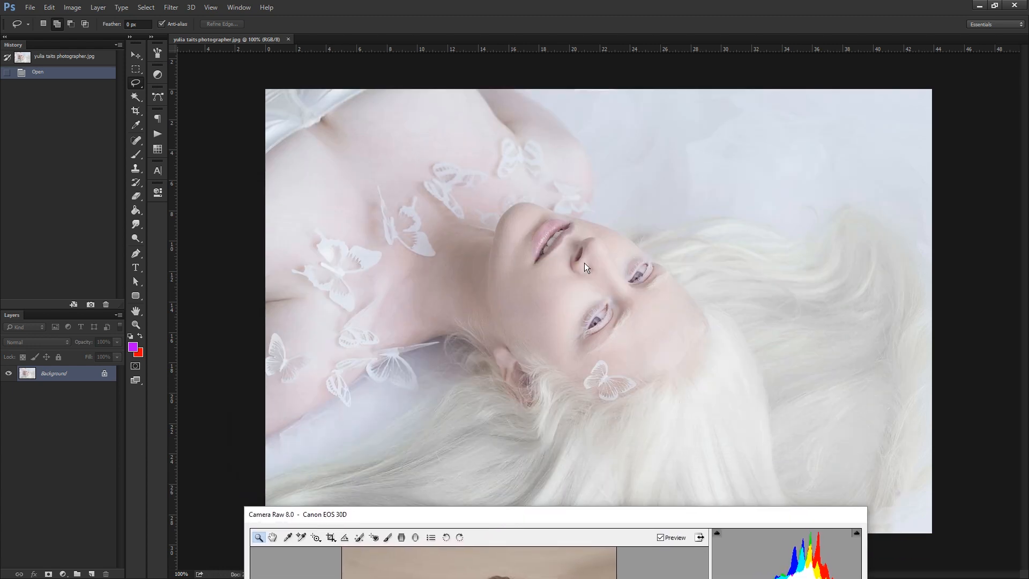
pyautogui.moveTo(629, 516); pyautogui.dragTo(609, 26)
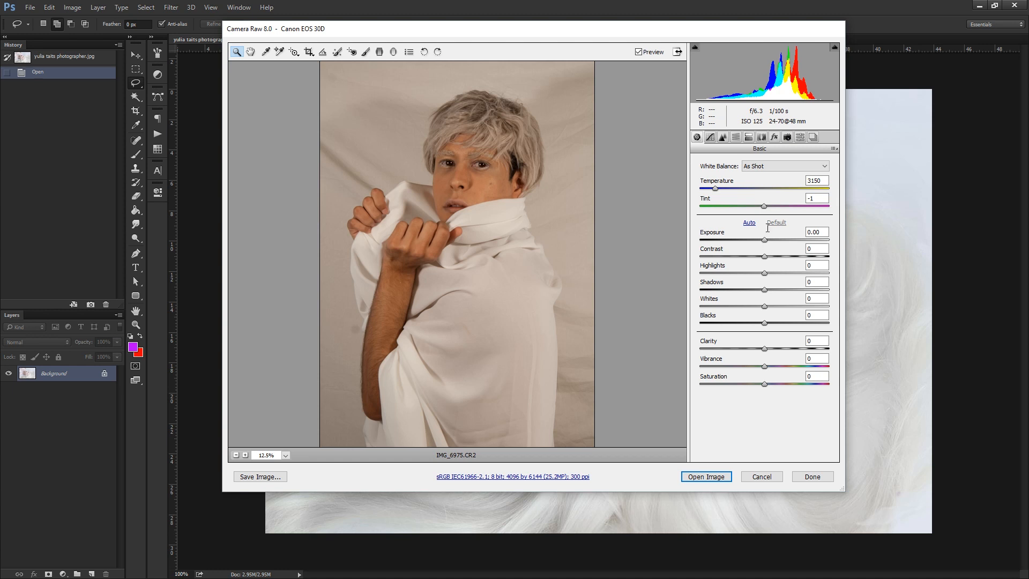
# Brighten the raw portrait to an exposure of +1.15 and cool its white balance to a temperature of 2750.
pyautogui.moveTo(766, 239); pyautogui.dragTo(780, 239)
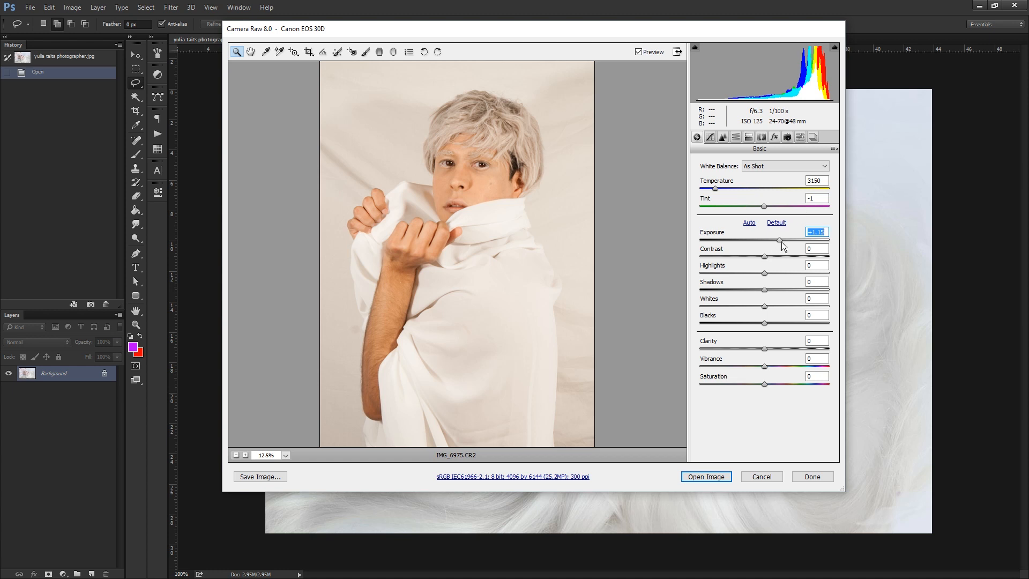
pyautogui.moveTo(780, 243); pyautogui.dragTo(780, 242)
pyautogui.moveTo(715, 188); pyautogui.dragTo(709, 188)
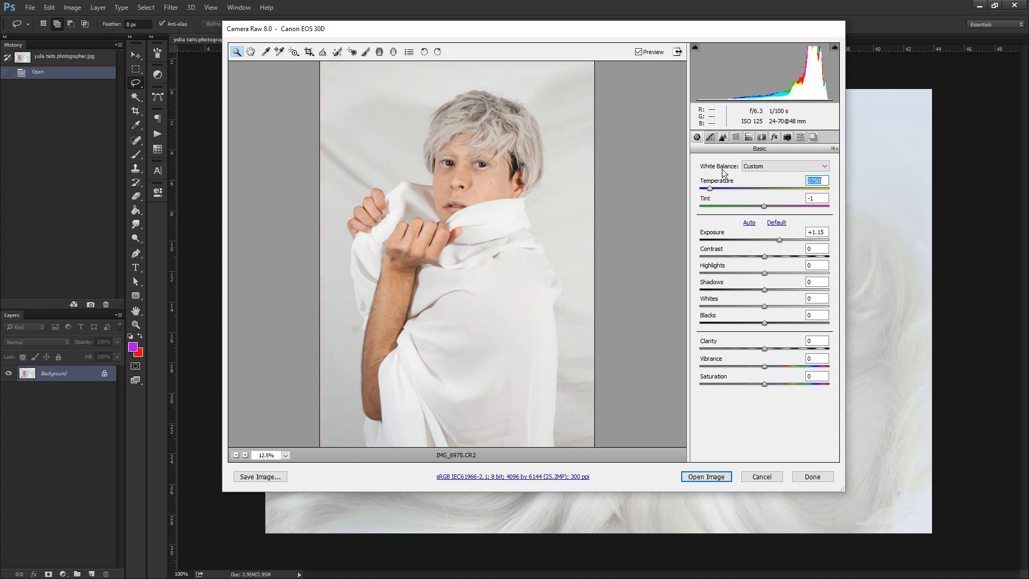
# Lighten the skin by setting the Oranges luminance to +43 in the HSL adjustments.
pyautogui.click(734, 138)
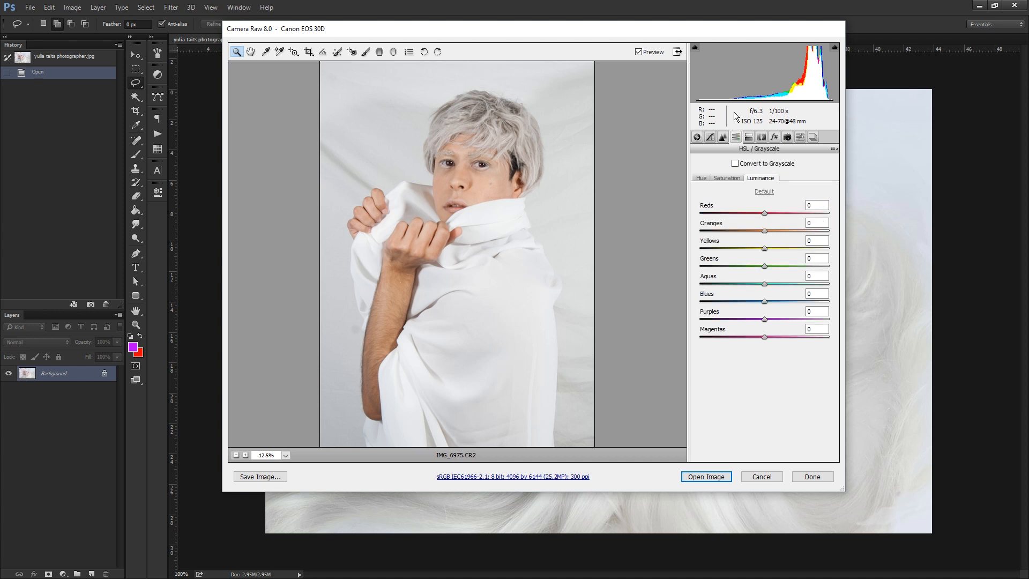
pyautogui.moveTo(765, 232)
pyautogui.mouseDown()
pyautogui.moveTo(718, 231)
pyautogui.moveTo(831, 223)
pyautogui.moveTo(722, 228)
pyautogui.moveTo(776, 222)
pyautogui.mouseUp()
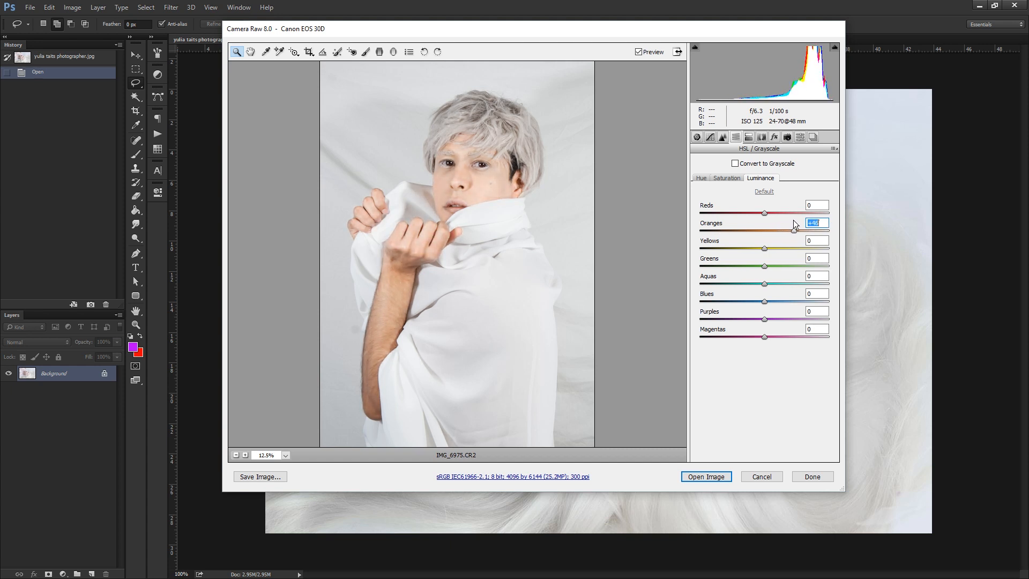
pyautogui.moveTo(648, 28); pyautogui.dragTo(718, 65)
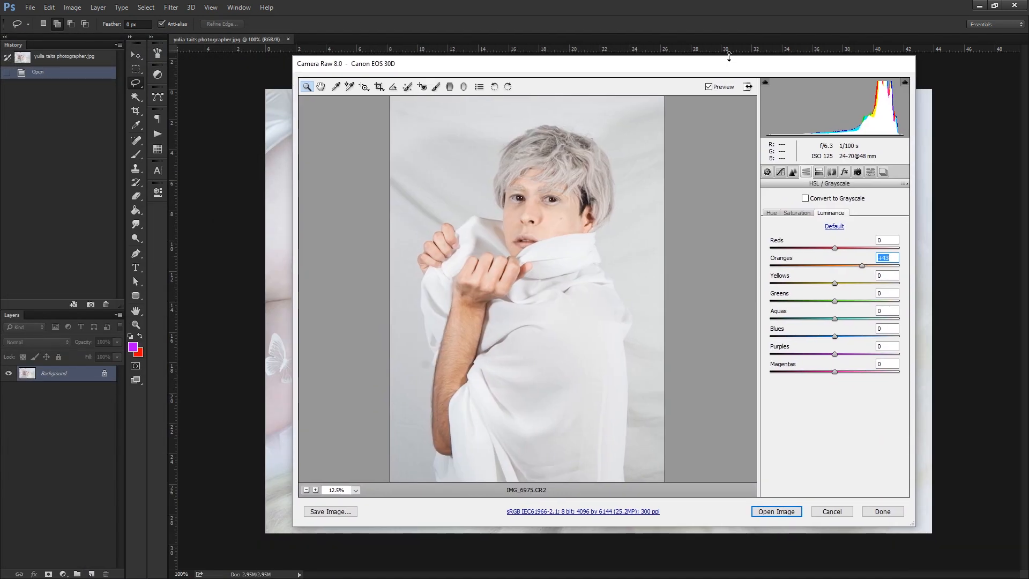
# Shift the skin hue towards pink with Reds hue at +3 and Oranges hue at -36.
pyautogui.click(791, 213)
pyautogui.click(772, 213)
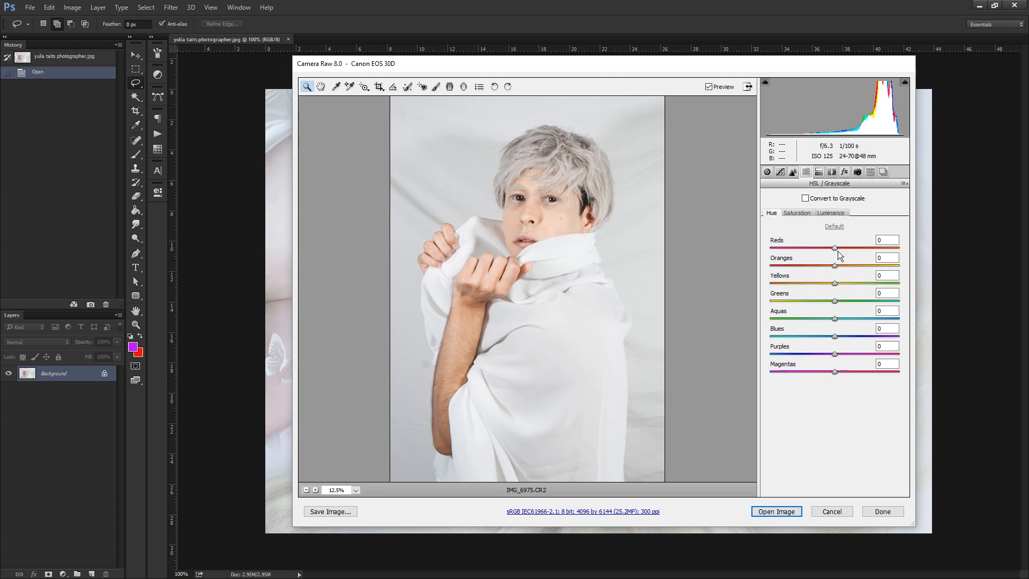
pyautogui.moveTo(834, 248); pyautogui.dragTo(814, 265)
# Increase the Oranges luminance a little further to lighten the skin, and check the hue settings.
pyautogui.click(839, 212)
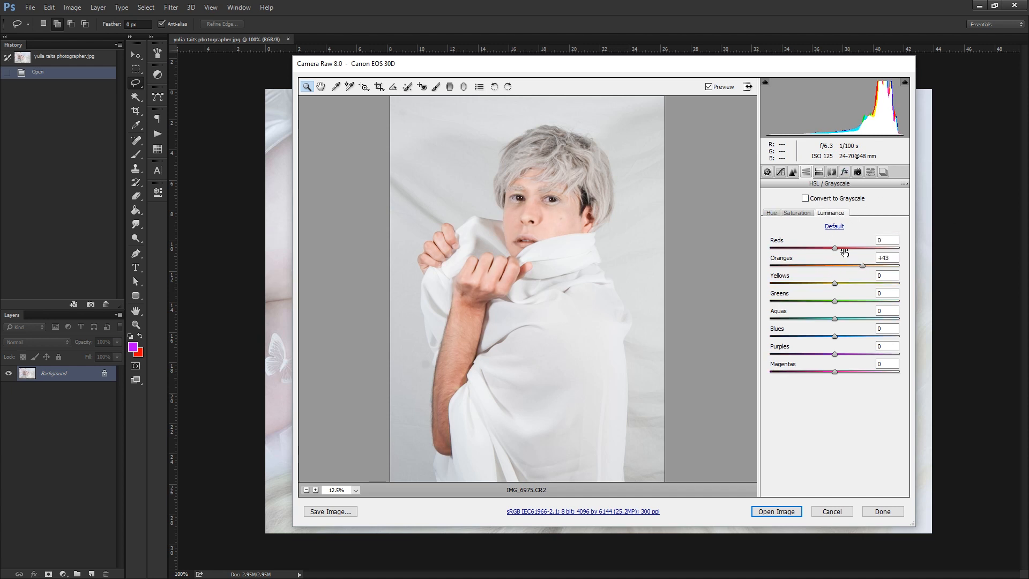
pyautogui.moveTo(863, 265); pyautogui.dragTo(873, 265)
pyautogui.click(773, 213)
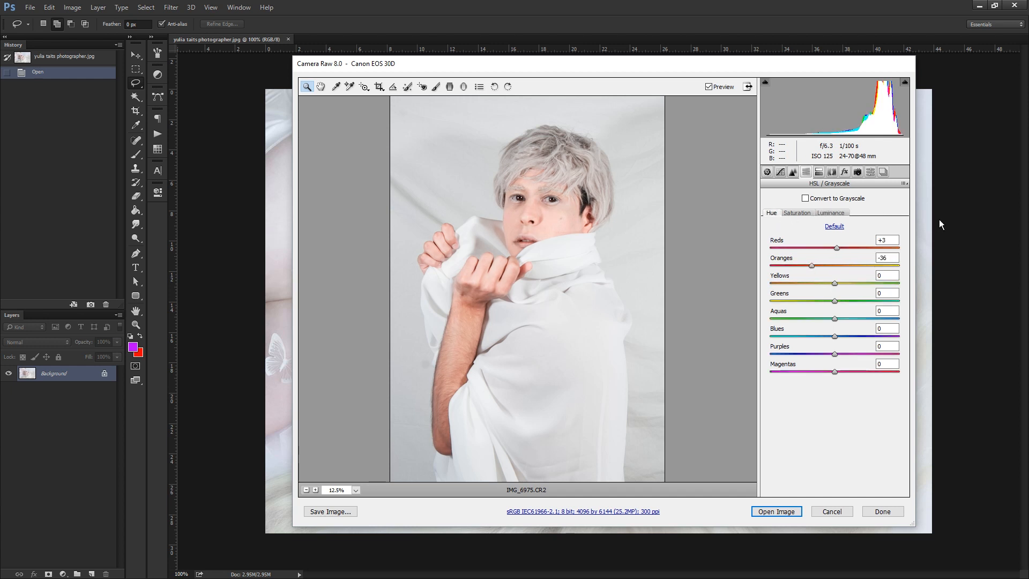
# Desaturate the skin by setting the Oranges saturation to -53.
pyautogui.click(795, 212)
pyautogui.moveTo(834, 265); pyautogui.dragTo(805, 268)
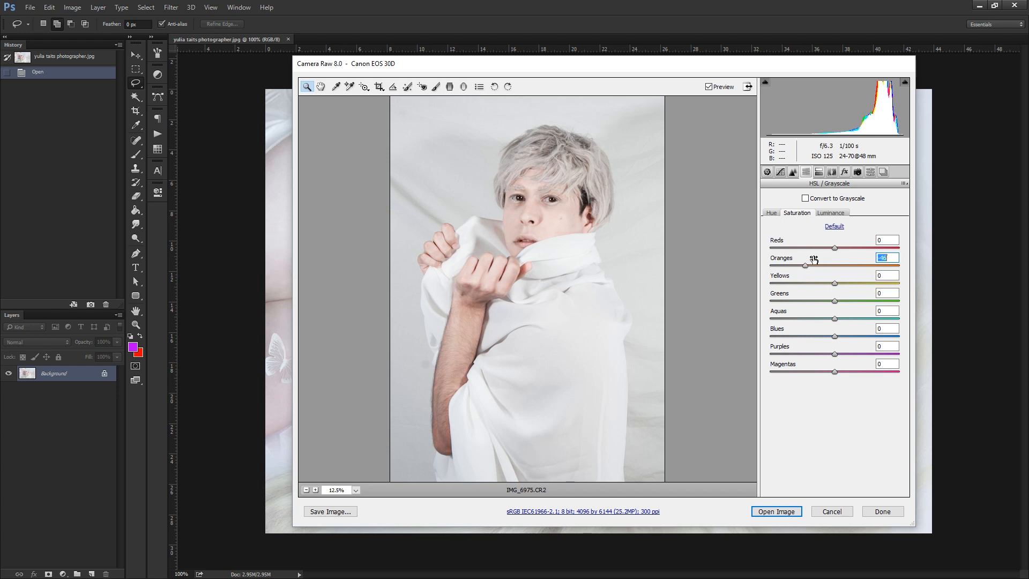
pyautogui.moveTo(584, 63); pyautogui.dragTo(459, 70)
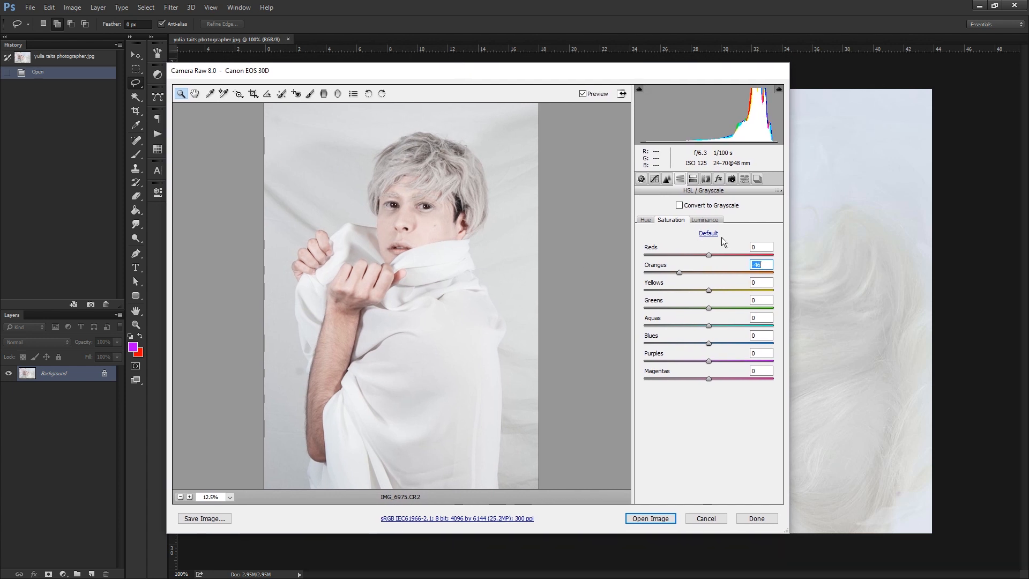
pyautogui.moveTo(676, 272); pyautogui.dragTo(671, 274)
# Examine the adjusted portrait and compare its skin tone with the reference portrait.
pyautogui.moveTo(556, 72); pyautogui.dragTo(626, 82)
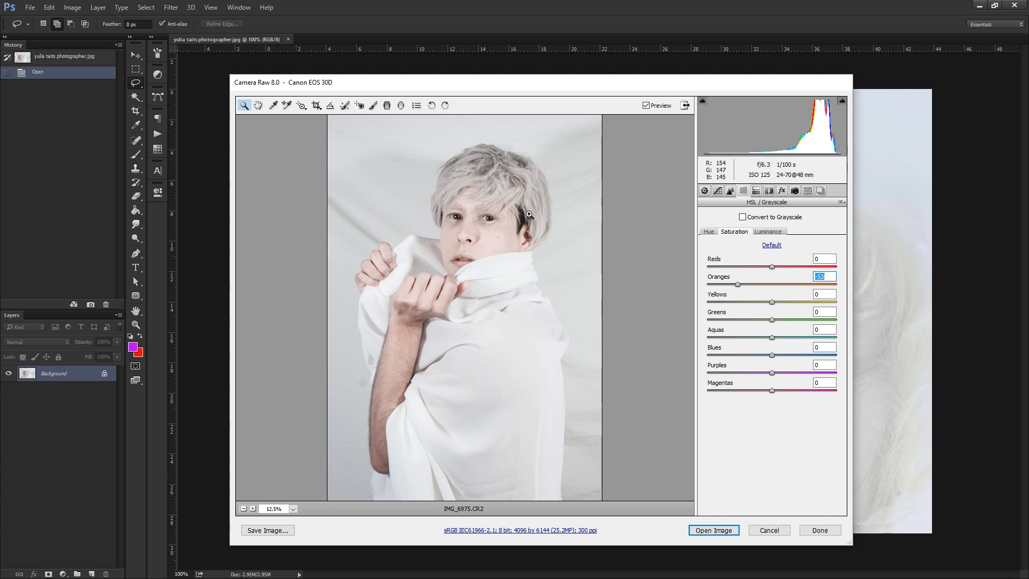
pyautogui.click(458, 223)
pyautogui.keyDown('alt'); pyautogui.click(477, 255); pyautogui.keyUp('alt')
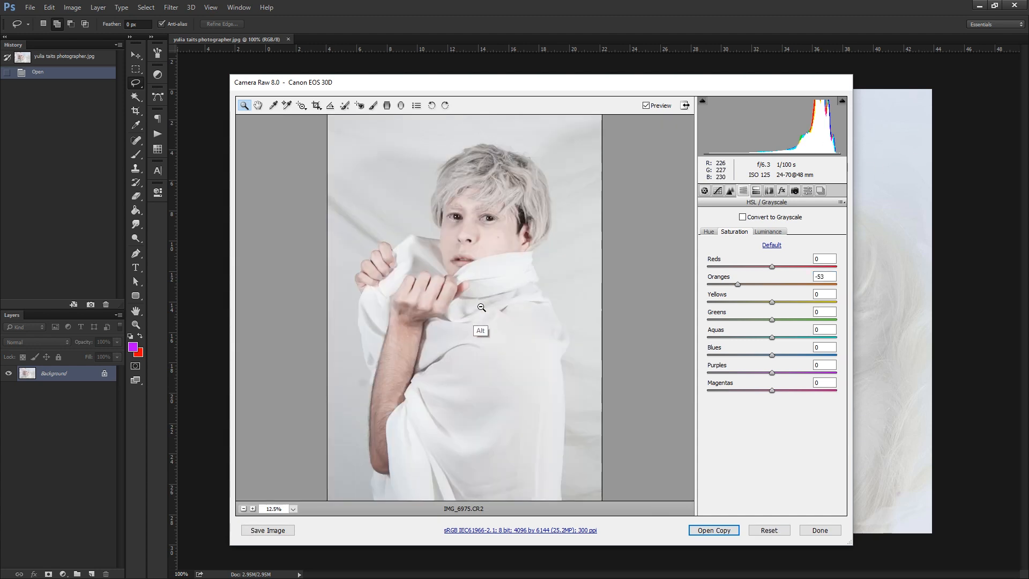
pyautogui.keyDown('alt'); pyautogui.click(503, 250); pyautogui.keyUp('alt')
pyautogui.moveTo(532, 83); pyautogui.dragTo(3, 346)
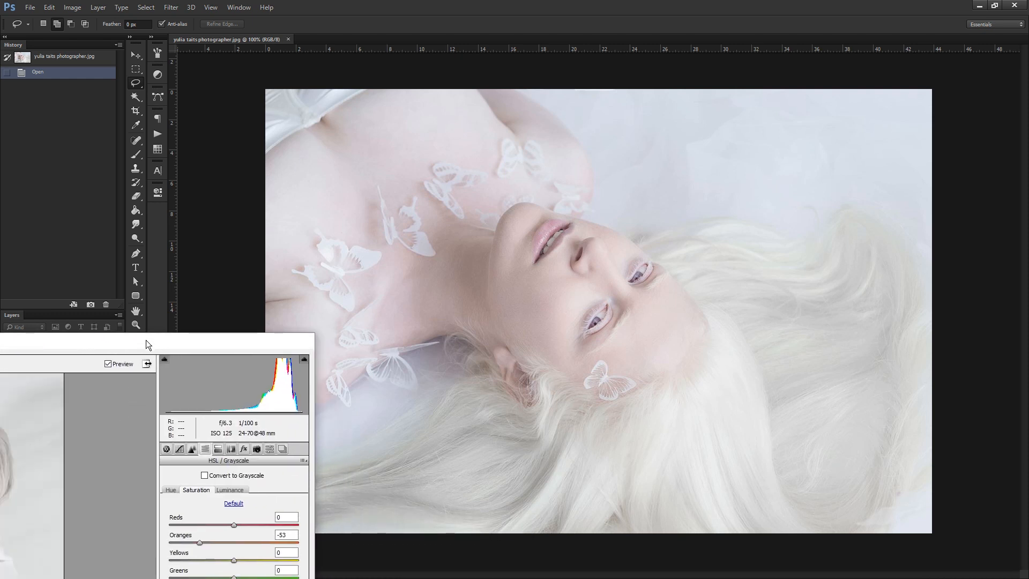
pyautogui.moveTo(146, 340); pyautogui.dragTo(285, 286)
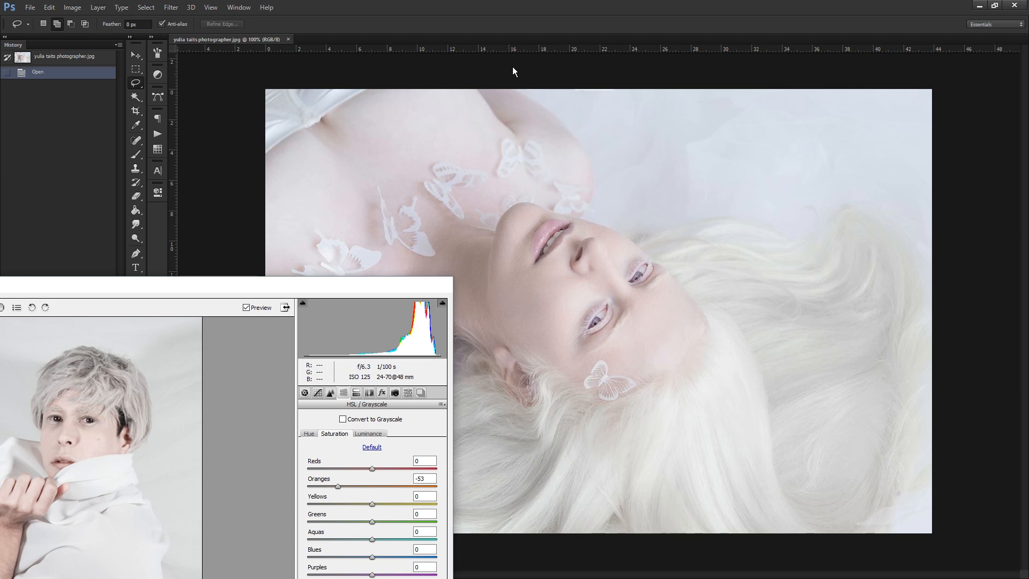
# Set the white balance tint to +3 in the basic adjustments.
pyautogui.moveTo(200, 292); pyautogui.dragTo(686, 71)
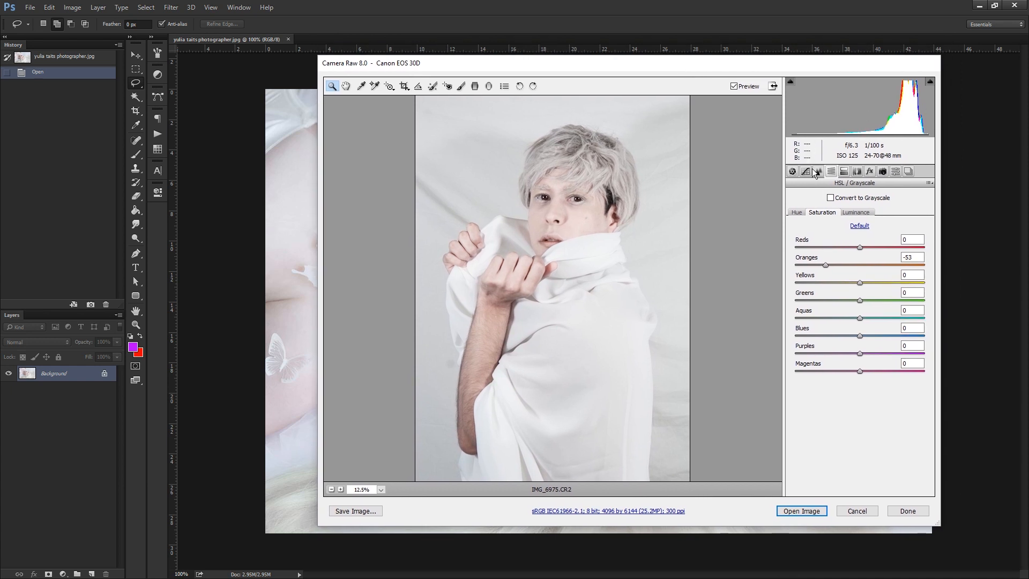
pyautogui.click(792, 171)
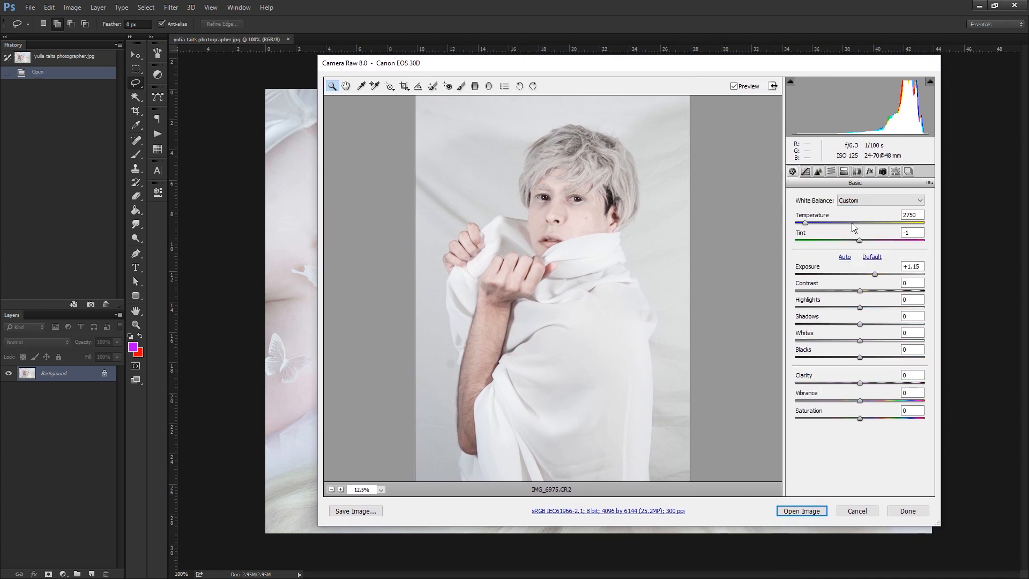
pyautogui.moveTo(860, 242); pyautogui.dragTo(862, 244)
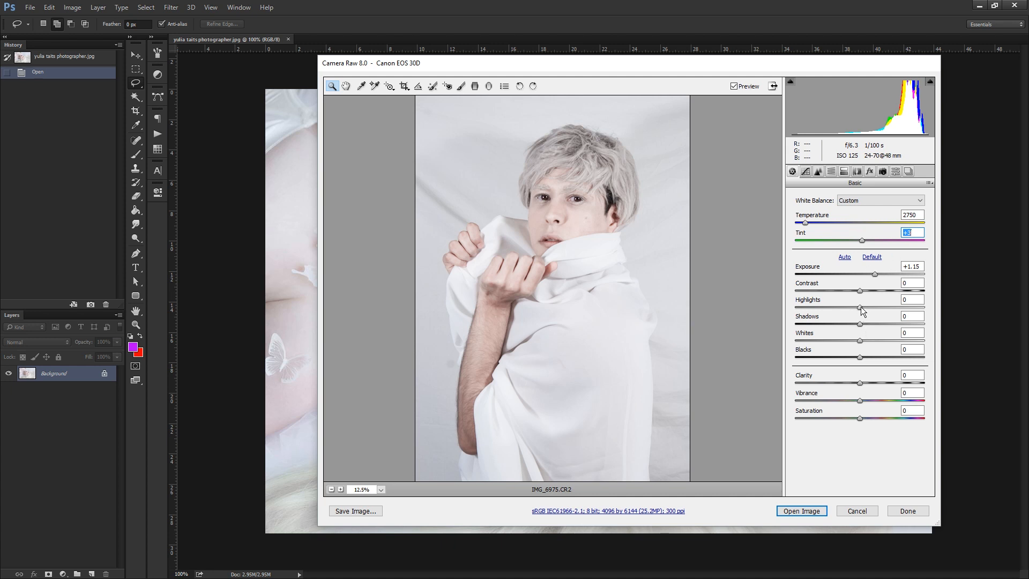
# Try Highlights at +100 and different Whites values, and reset both settings to 0.
pyautogui.moveTo(886, 306); pyautogui.dragTo(956, 295)
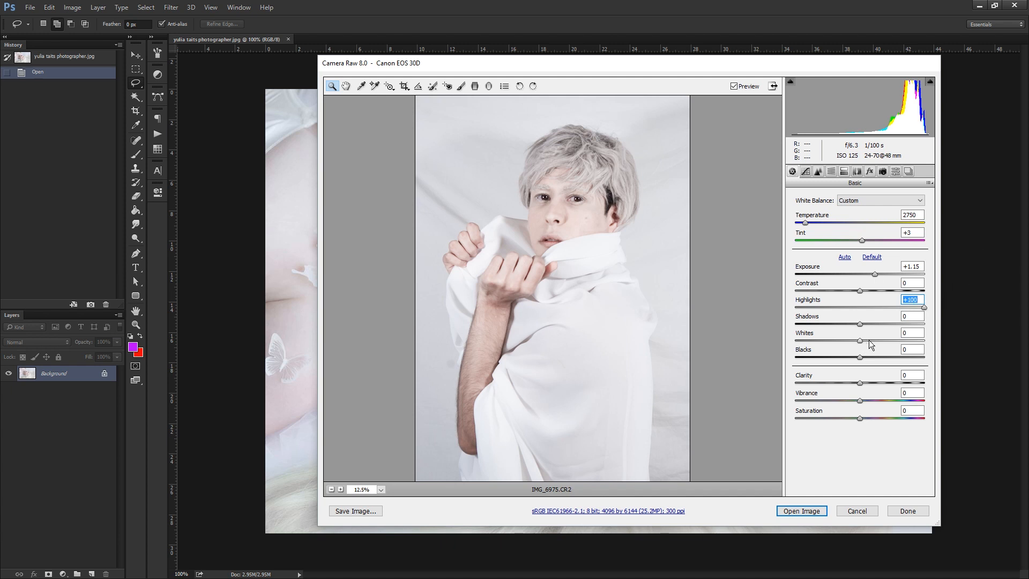
pyautogui.moveTo(869, 343); pyautogui.dragTo(762, 353)
pyautogui.write('0')
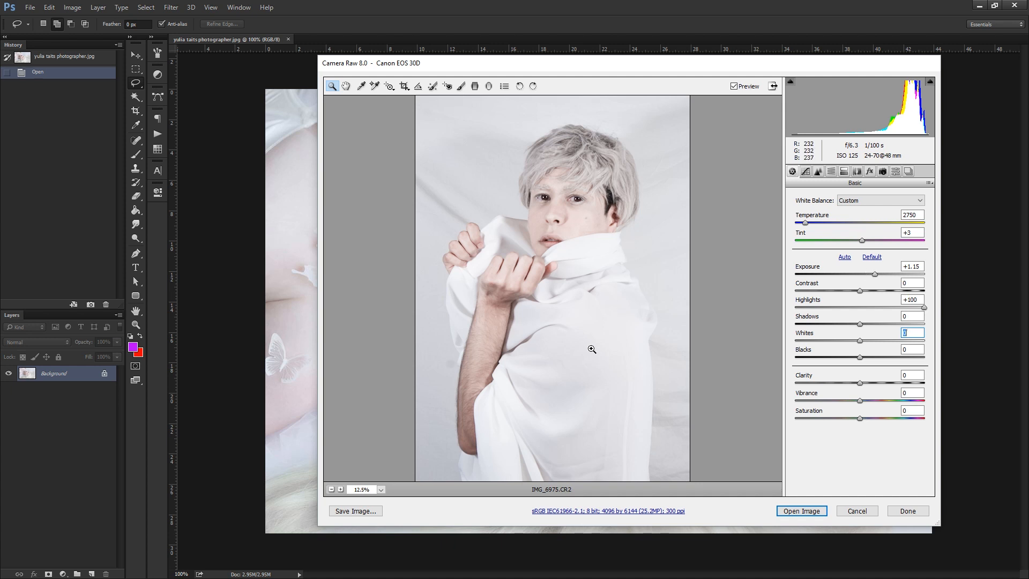
pyautogui.moveTo(924, 307); pyautogui.dragTo(836, 312)
pyautogui.write('0')
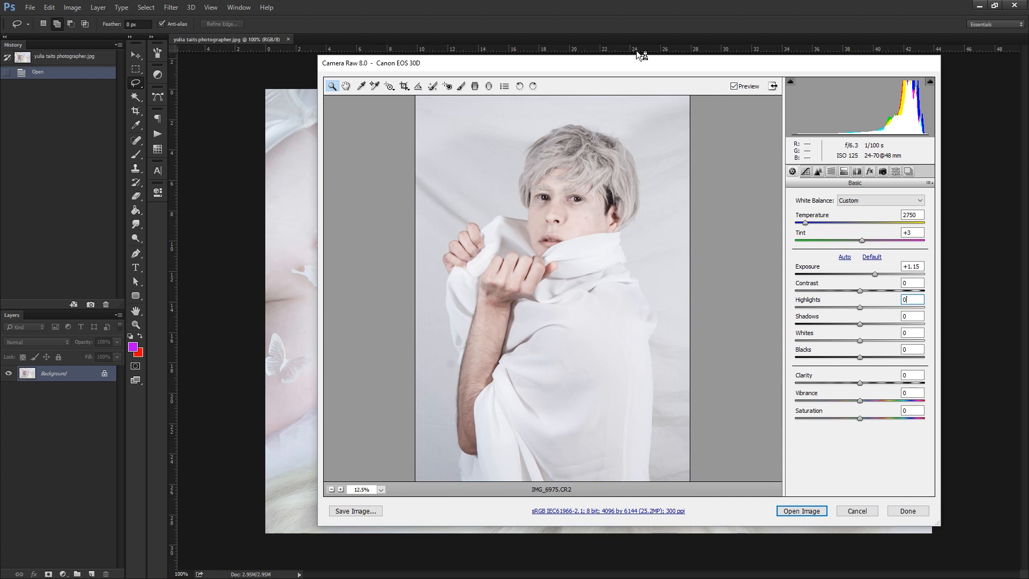
# Raise the Shadows to +98 and the Blacks to +80 to lift the portrait's dark tones.
pyautogui.moveTo(638, 64); pyautogui.dragTo(538, 84)
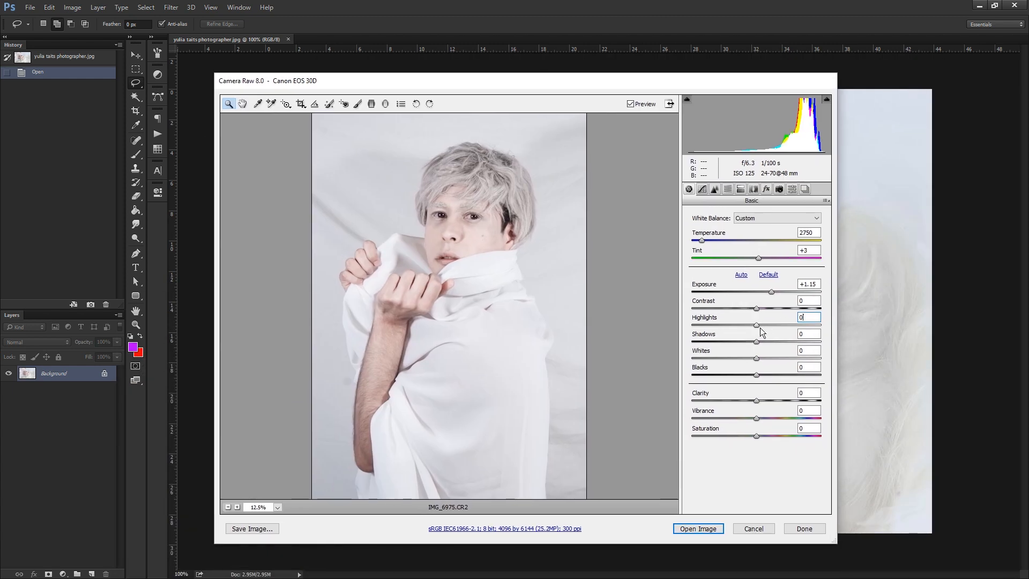
pyautogui.moveTo(757, 342); pyautogui.dragTo(819, 345)
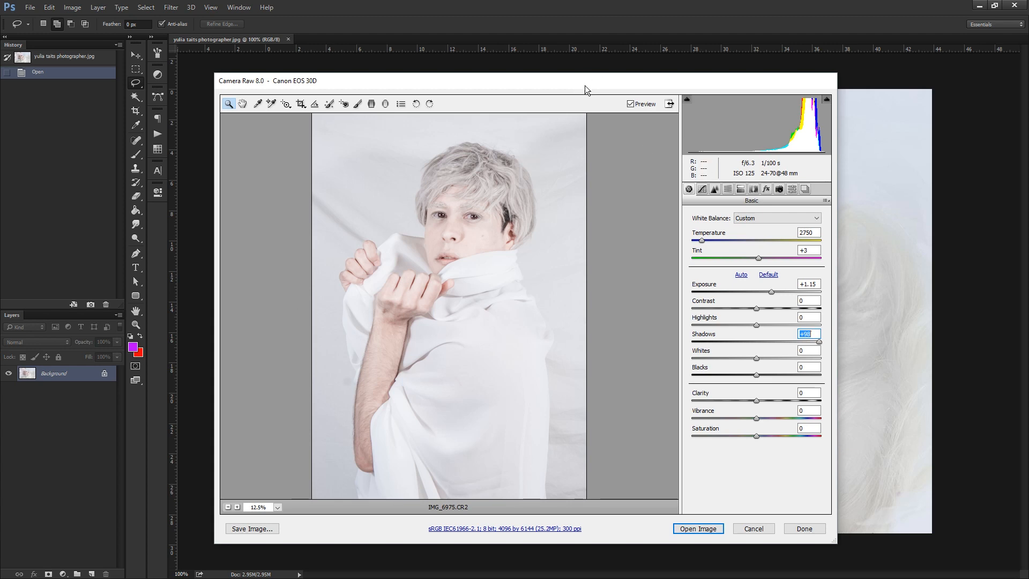
pyautogui.moveTo(584, 85); pyautogui.dragTo(615, 68)
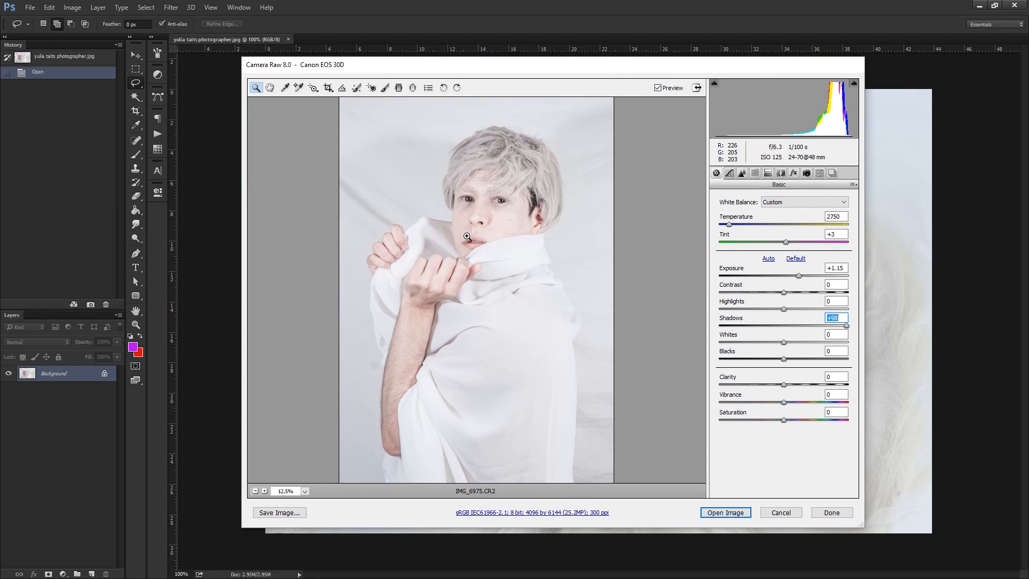
pyautogui.moveTo(570, 63); pyautogui.dragTo(521, 83)
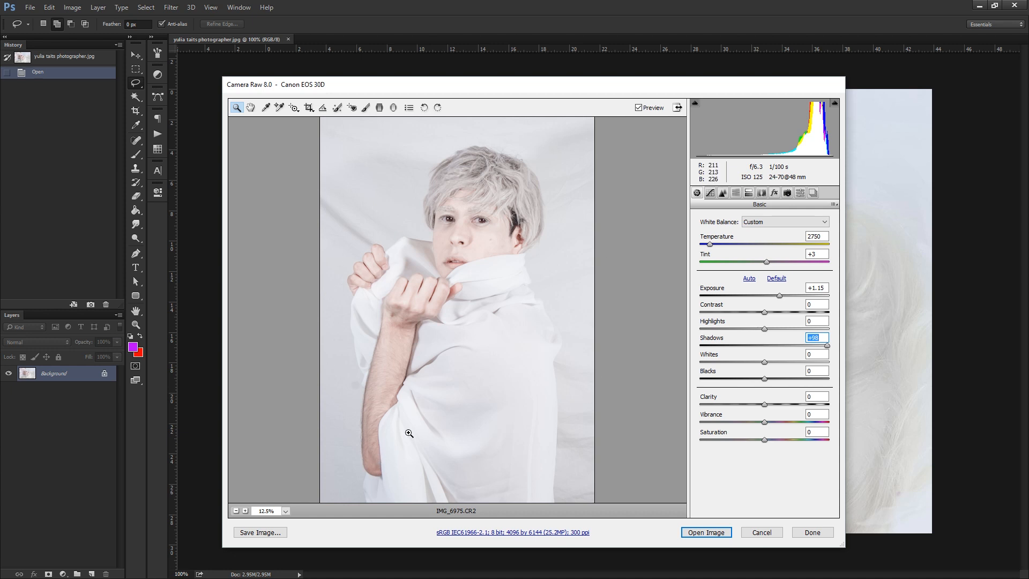
pyautogui.moveTo(764, 379); pyautogui.dragTo(820, 379)
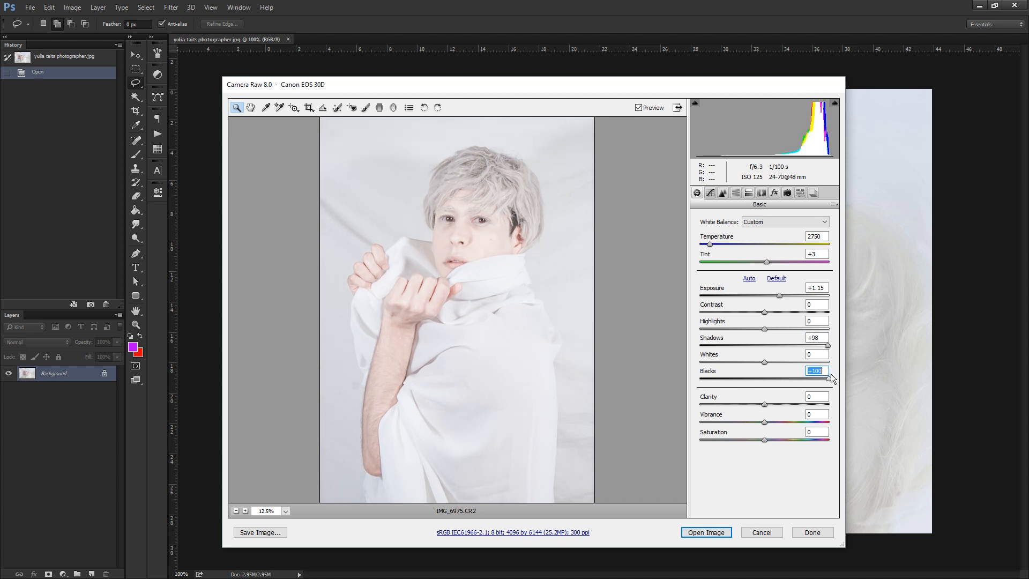
pyautogui.moveTo(830, 377)
pyautogui.mouseDown()
pyautogui.moveTo(772, 379)
pyautogui.moveTo(814, 379)
pyautogui.mouseUp()
# Examine the lightened hands, face and fabric at several zoom levels to judge the effect of the tone changes.
pyautogui.rightClick(472, 184)
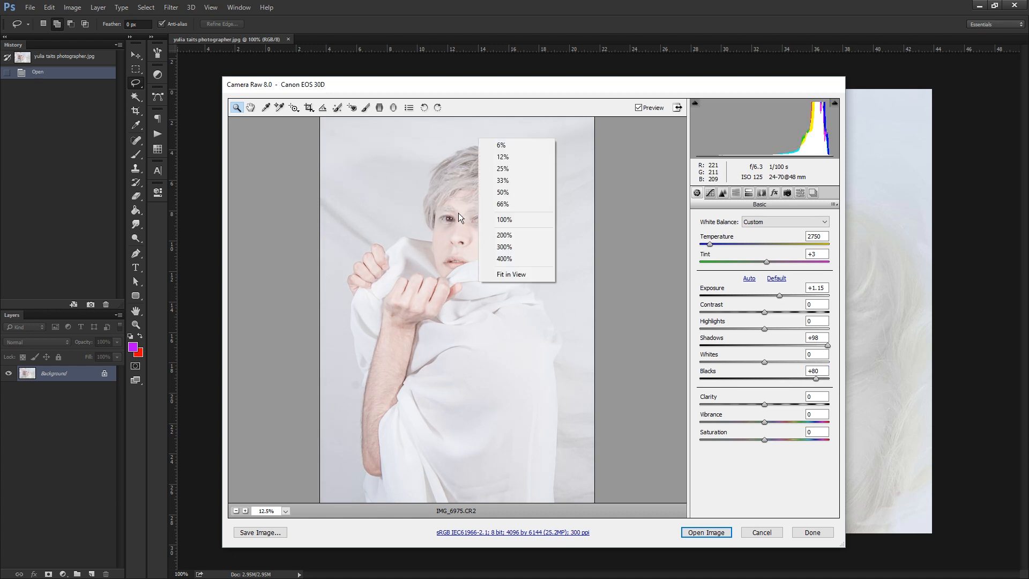
pyautogui.click(458, 331)
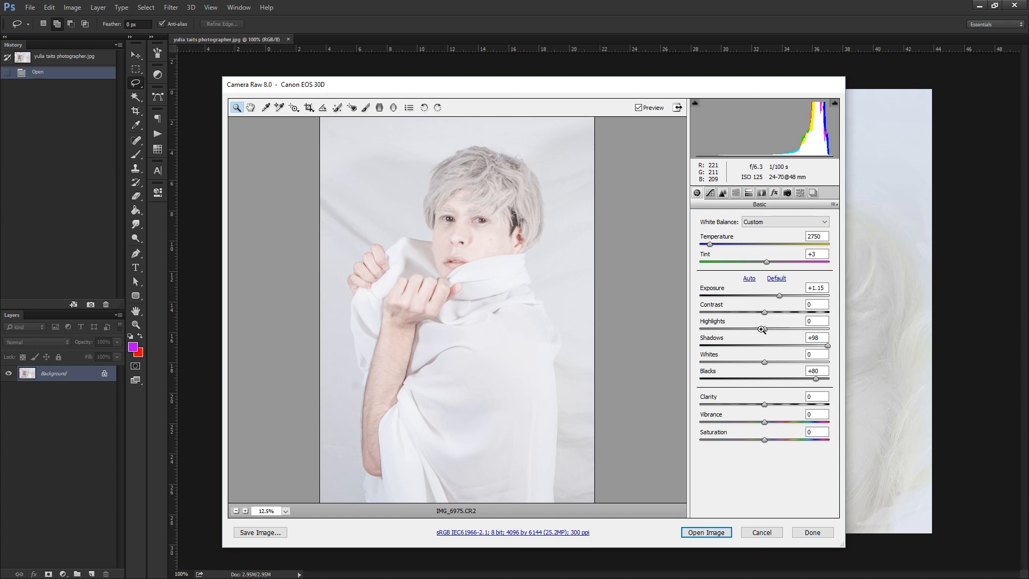
pyautogui.moveTo(437, 289); pyautogui.dragTo(352, 226)
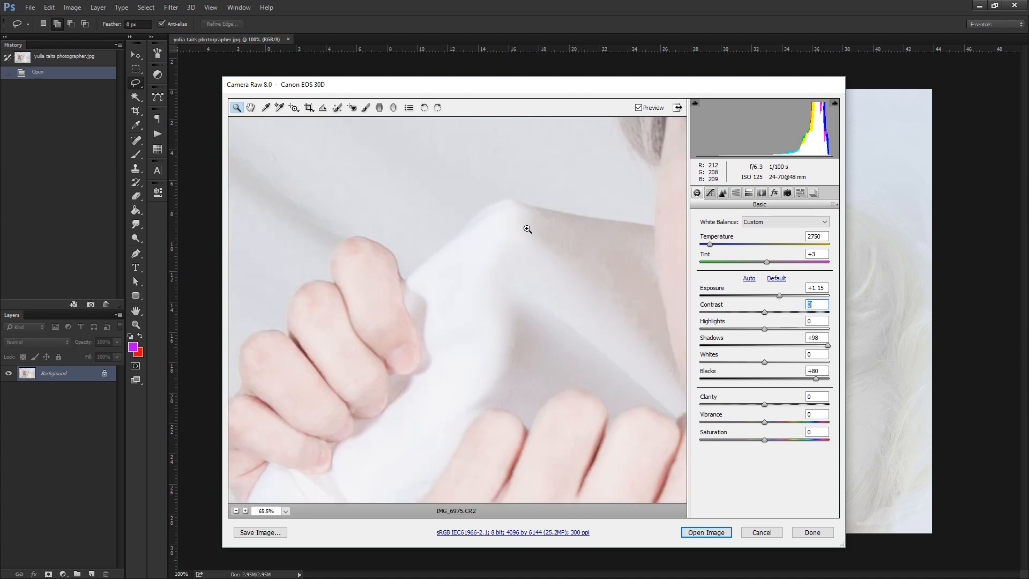
pyautogui.keyDown('alt'); pyautogui.click(539, 307); pyautogui.keyUp('alt')
pyautogui.keyDown('alt'); pyautogui.click(539, 316); pyautogui.keyUp('alt')
pyautogui.keyDown('alt'); pyautogui.click(541, 321); pyautogui.keyUp('alt')
pyautogui.keyDown('alt'); pyautogui.click(497, 368); pyautogui.keyUp('alt')
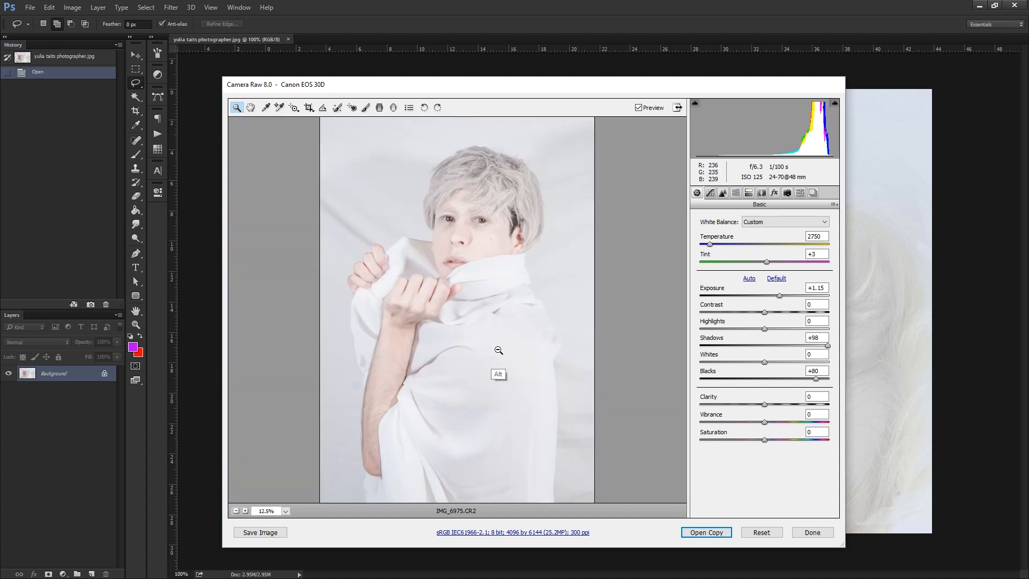
pyautogui.keyDown('alt'); pyautogui.click(499, 382); pyautogui.keyUp('alt')
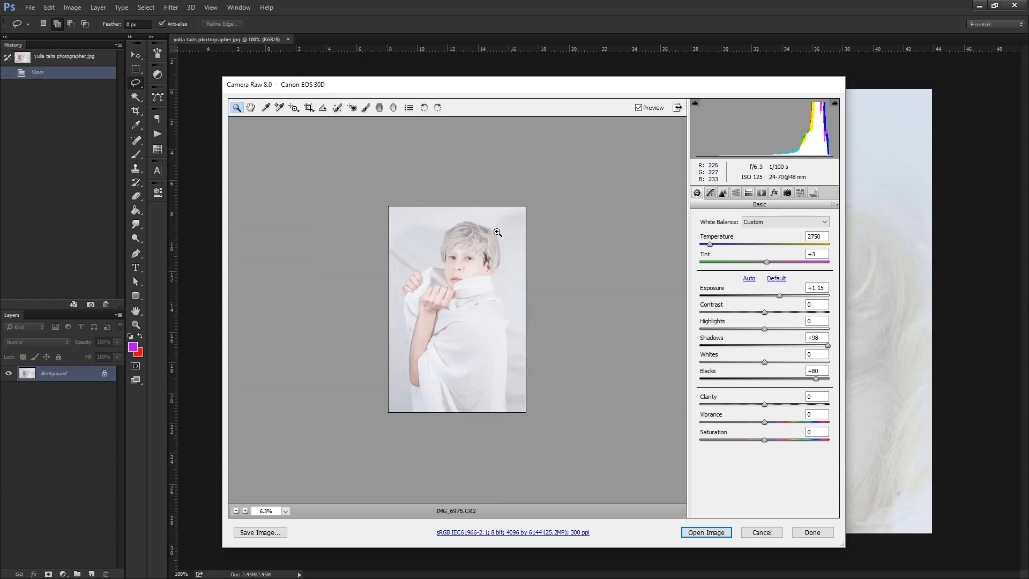
pyautogui.moveTo(451, 317); pyautogui.dragTo(523, 256)
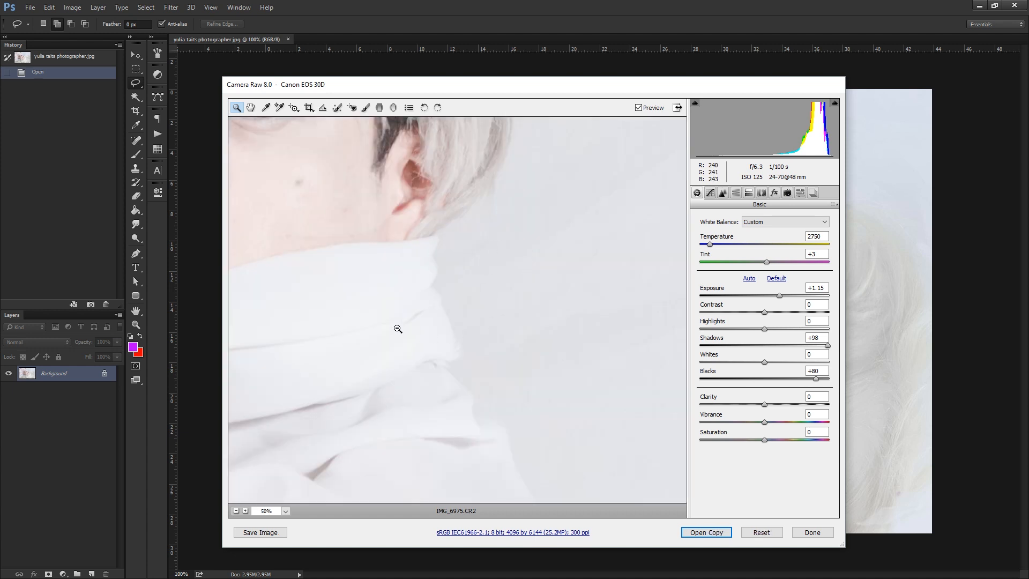
pyautogui.keyDown('alt'); pyautogui.click(398, 328); pyautogui.keyUp('alt')
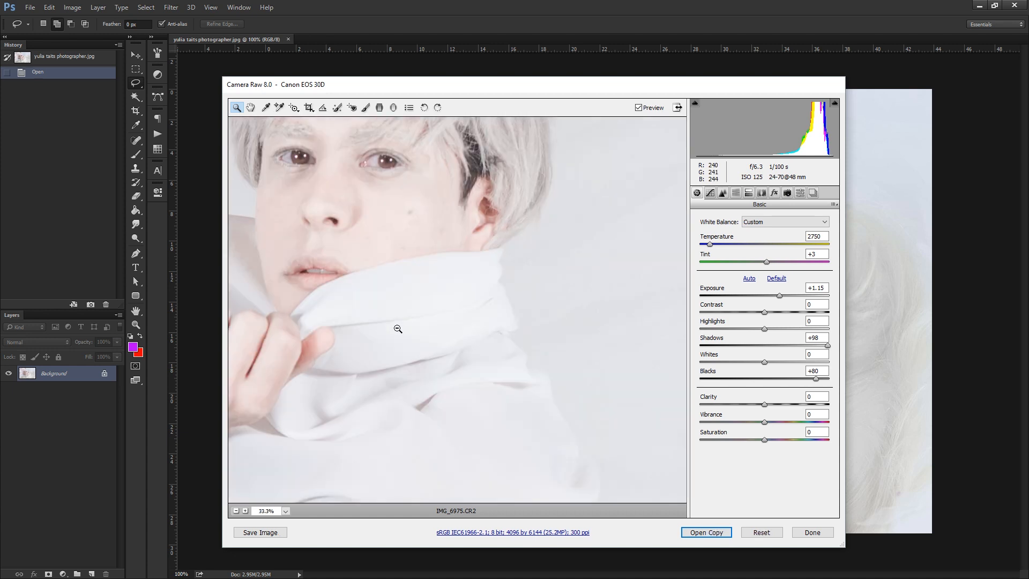
pyautogui.keyDown('alt'); pyautogui.click(474, 324); pyautogui.keyUp('alt')
pyautogui.keyDown('alt'); pyautogui.click(474, 324); pyautogui.keyUp('alt')
# Try stronger negative Highlights values on the portrait and settle on -13.
pyautogui.moveTo(763, 329); pyautogui.dragTo(716, 342)
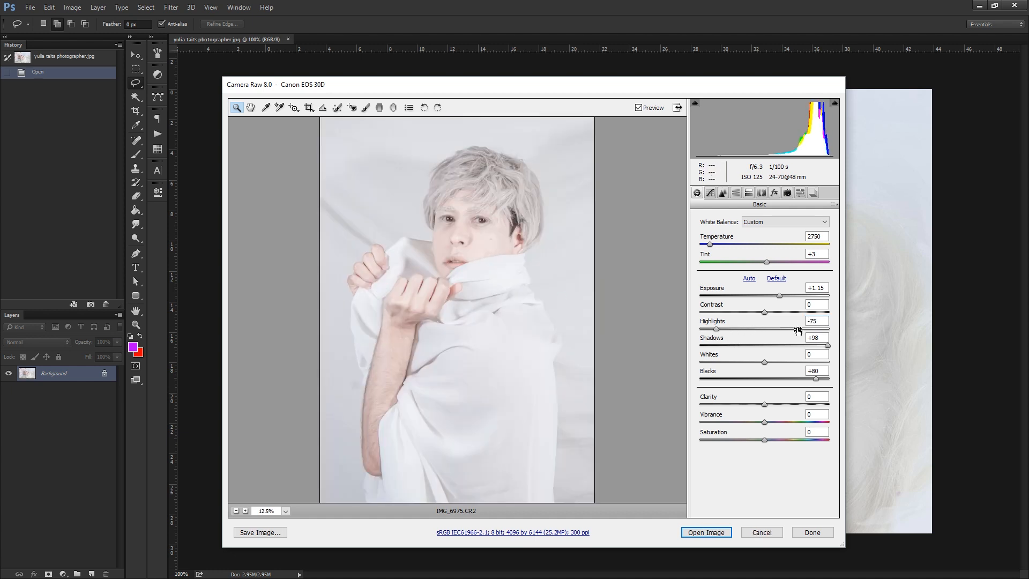
pyautogui.moveTo(761, 329); pyautogui.dragTo(730, 342)
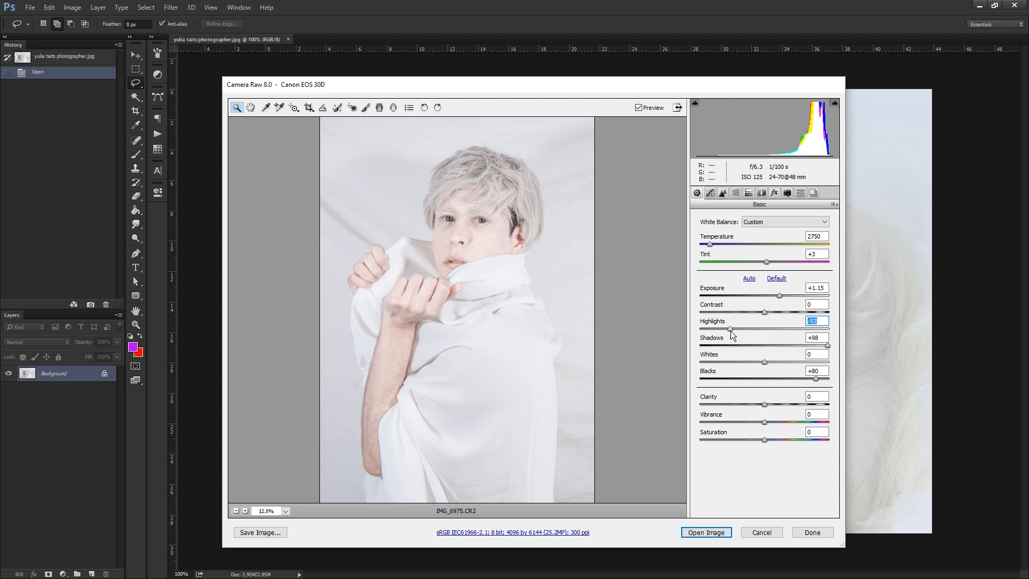
pyautogui.moveTo(731, 329); pyautogui.dragTo(755, 332)
# Check the whole picture against the reference and open the adjusted raw portrait for further editing.
pyautogui.press('alt')
pyautogui.keyDown('alt'); pyautogui.click(454, 309); pyautogui.keyUp('alt')
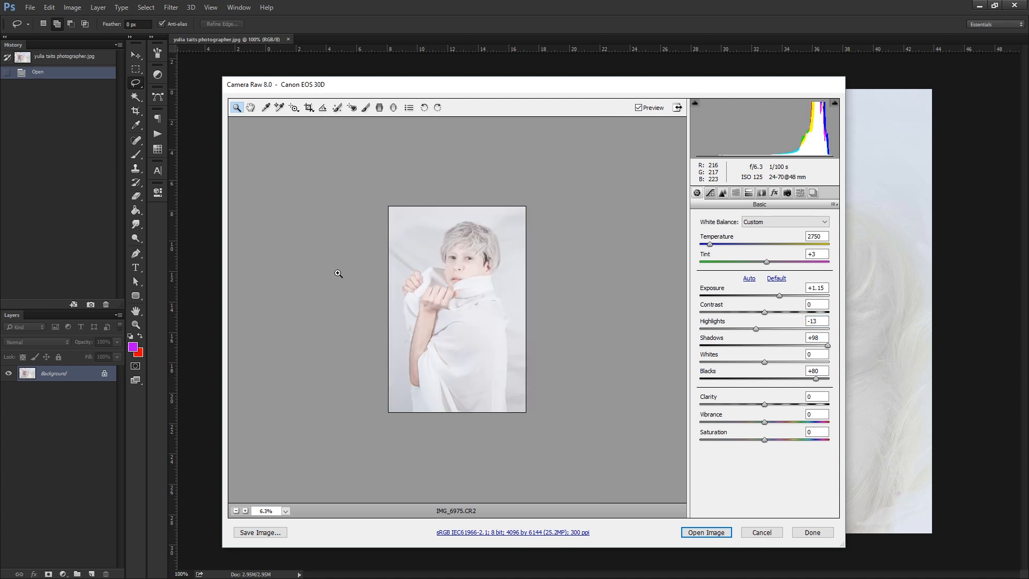
pyautogui.click(463, 347)
pyautogui.moveTo(547, 85); pyautogui.dragTo(523, 107)
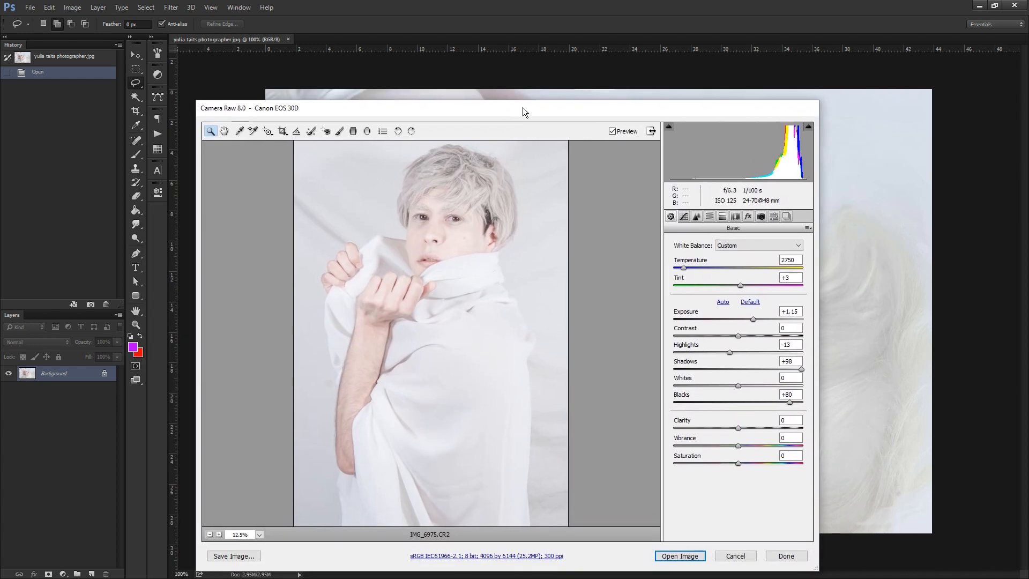
pyautogui.click(687, 554)
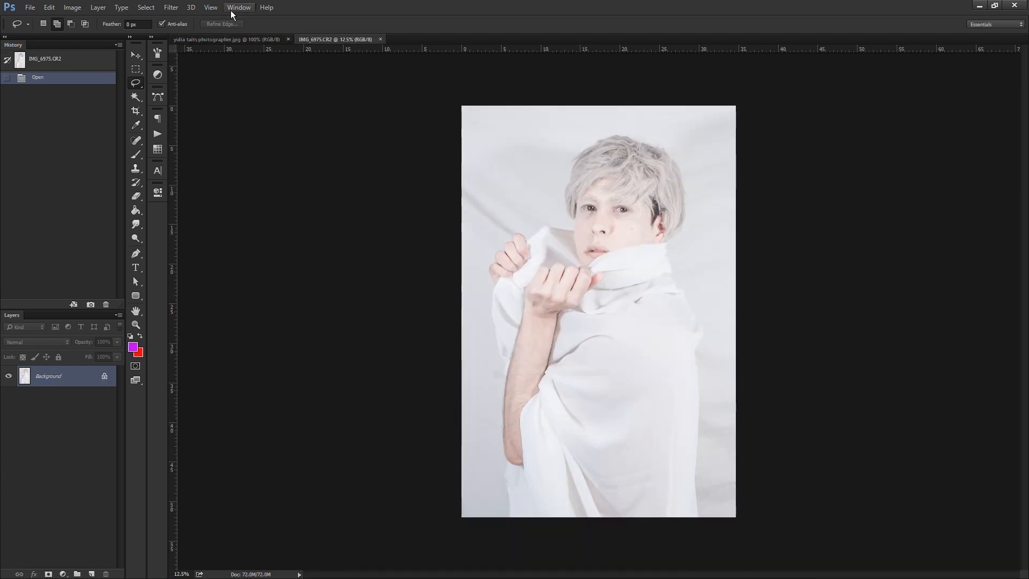
# Create a second window for IMG_6975.CR2 and arrange the open windows in the 3-up Stacked layout.
pyautogui.click(233, 8)
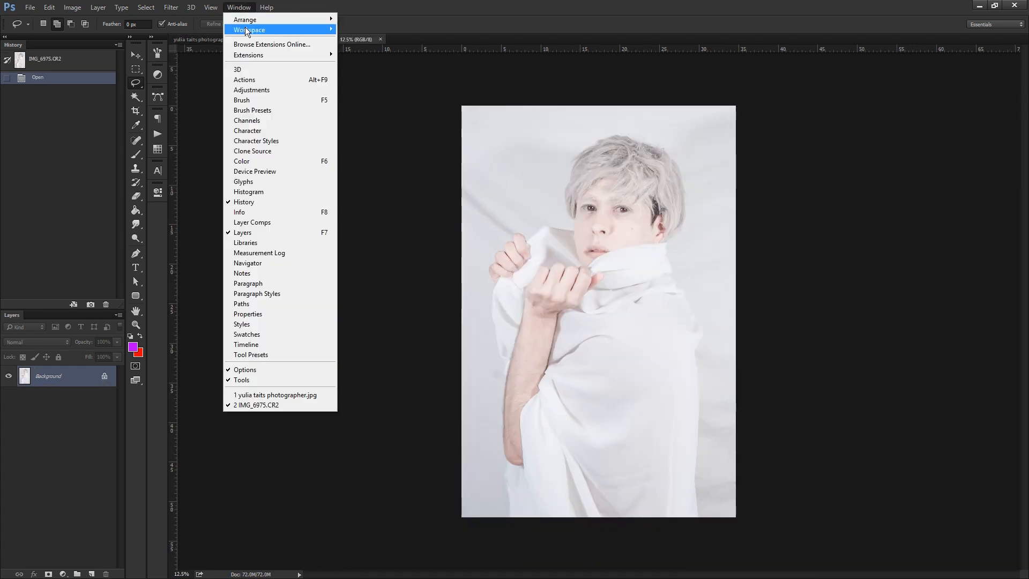
pyautogui.moveTo(244, 20)
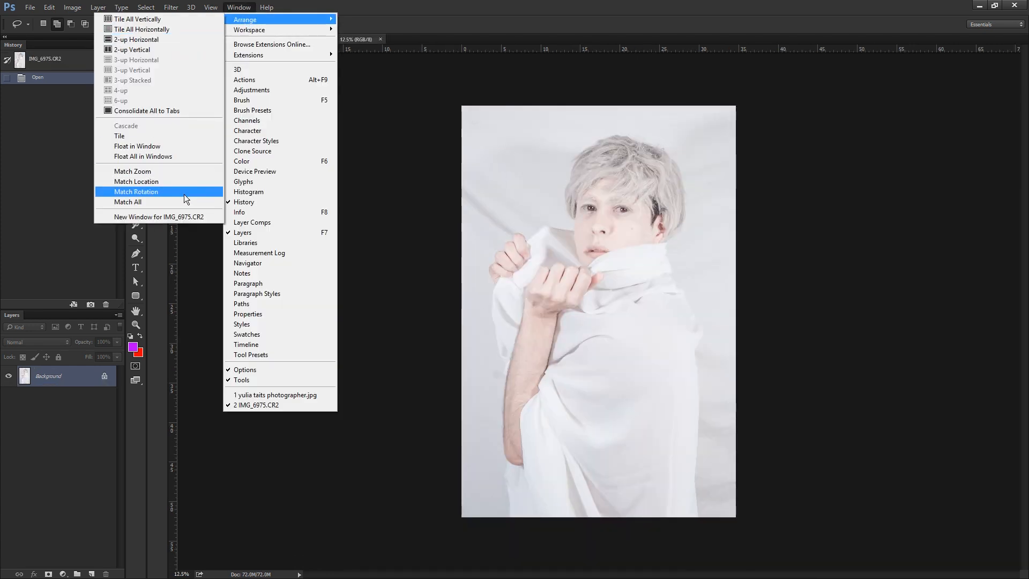
pyautogui.click(204, 217)
pyautogui.click(239, 8)
pyautogui.moveTo(238, 20)
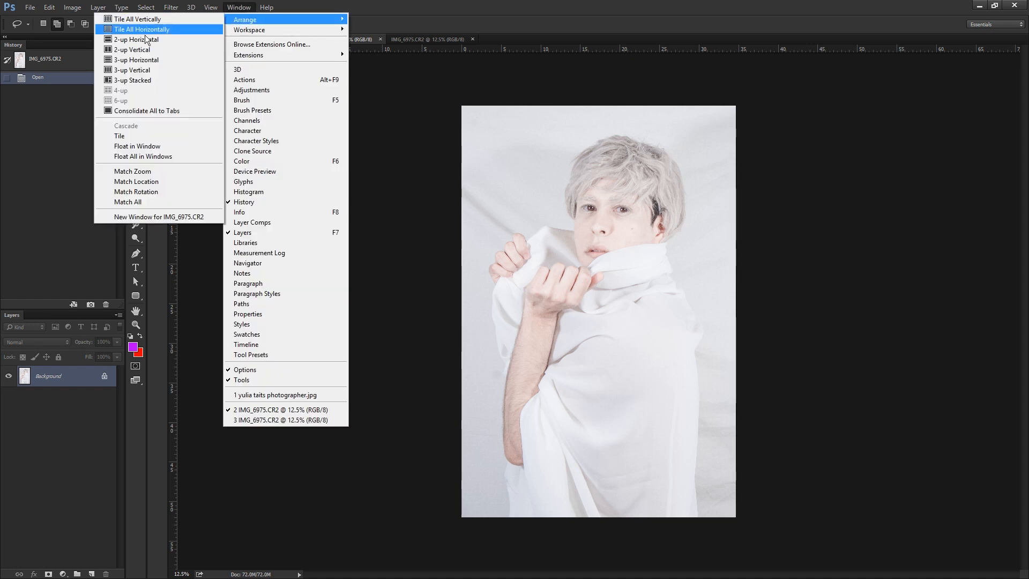
pyautogui.click(118, 81)
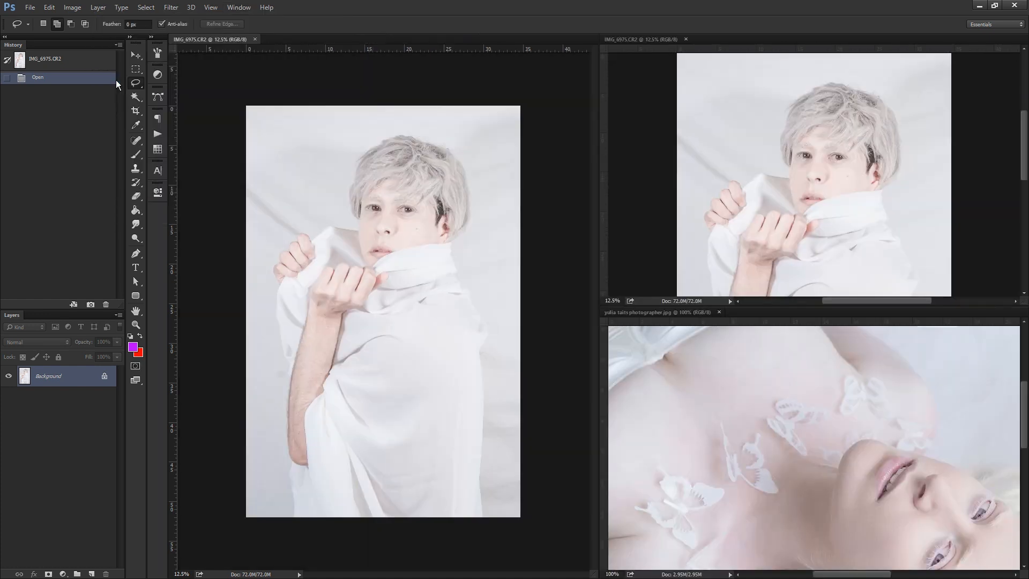
# Zoom out both portrait windows and the reference window until each shows its whole picture.
pyautogui.click(135, 325)
pyautogui.keyDown('alt'); pyautogui.click(394, 209); pyautogui.keyUp('alt')
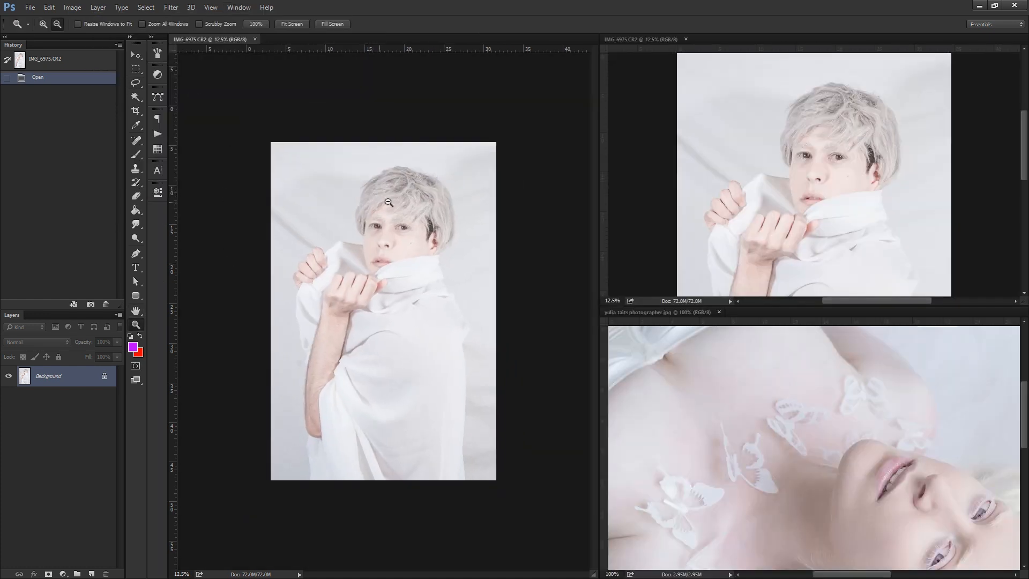
pyautogui.keyDown('alt'); pyautogui.click(813, 126); pyautogui.keyUp('alt')
pyautogui.keyDown('alt'); pyautogui.click(813, 126); pyautogui.keyUp('alt')
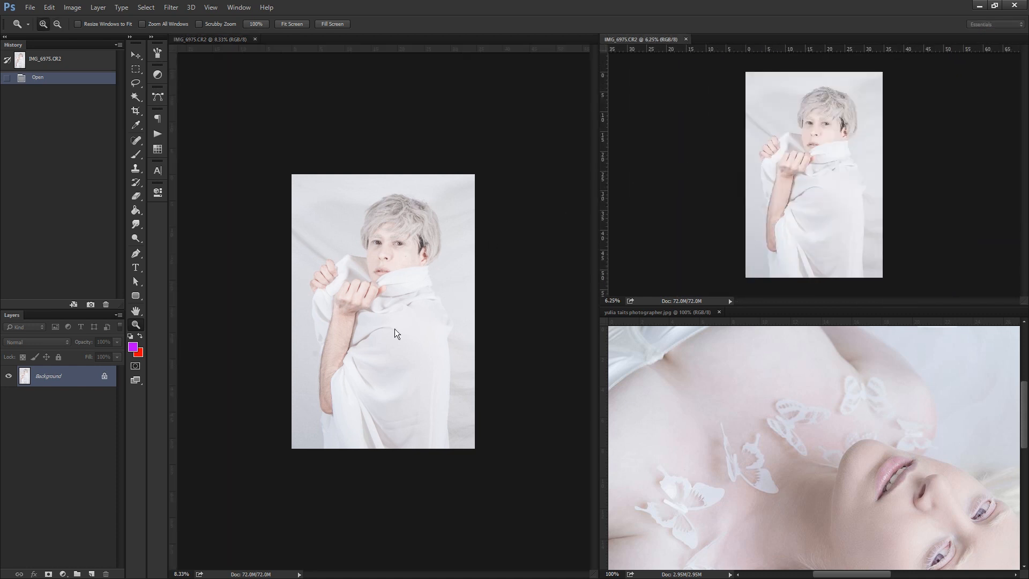
pyautogui.keyDown('alt'); pyautogui.click(836, 418); pyautogui.keyUp('alt')
pyautogui.keyDown('alt'); pyautogui.click(837, 420); pyautogui.keyUp('alt')
pyautogui.keyDown('alt'); pyautogui.click(837, 420); pyautogui.keyUp('alt')
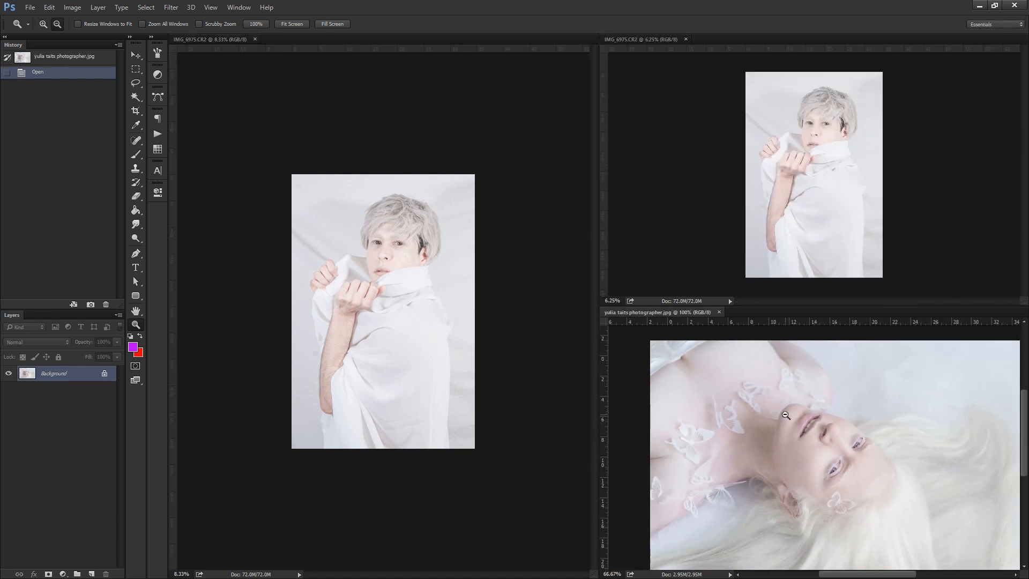
pyautogui.keyDown('alt'); pyautogui.click(839, 426); pyautogui.keyUp('alt')
pyautogui.click(819, 447)
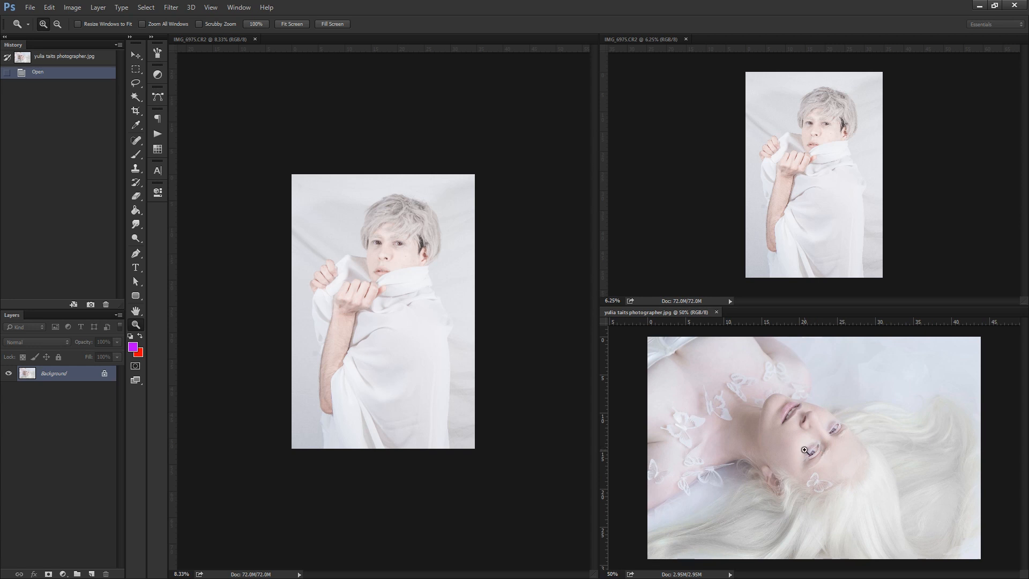
pyautogui.keyDown('alt'); pyautogui.click(813, 475); pyautogui.keyUp('alt')
pyautogui.click(797, 411)
# Zoom in on the eyes in the large portrait window and in the reference picture to compare them.
pyautogui.click(375, 312)
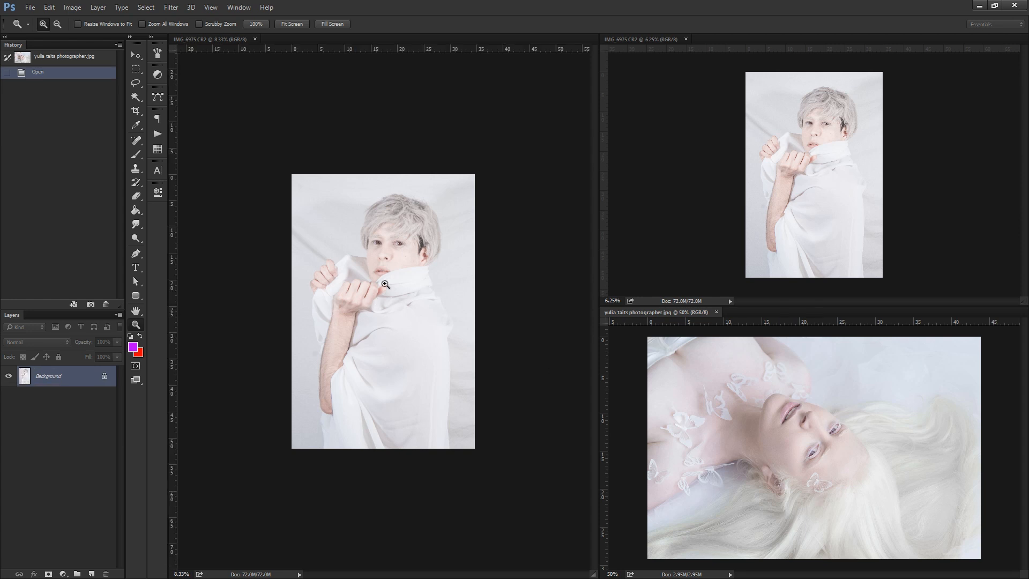
pyautogui.click(385, 274)
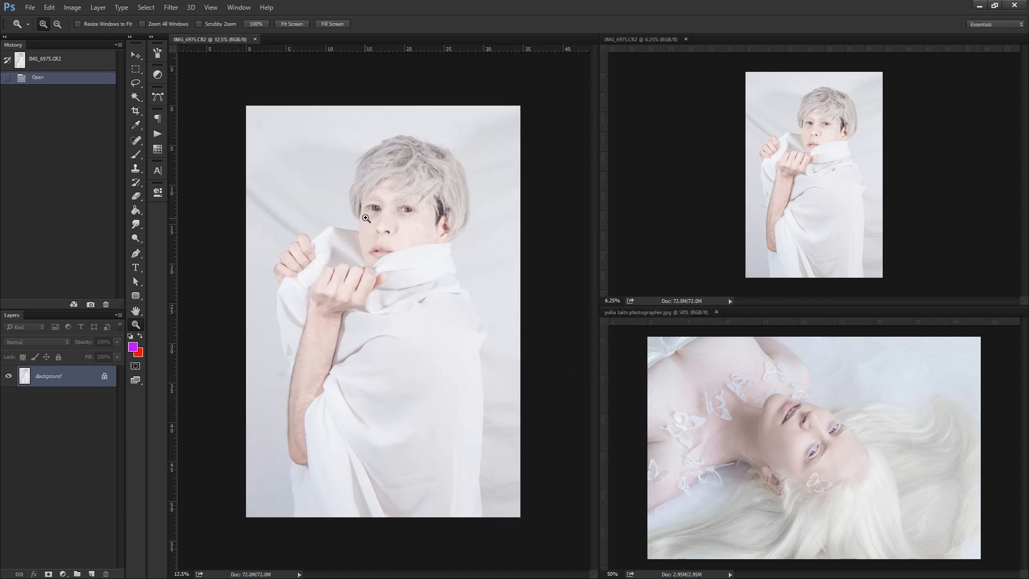
pyautogui.click(386, 274)
pyautogui.click(457, 285)
pyautogui.click(456, 286)
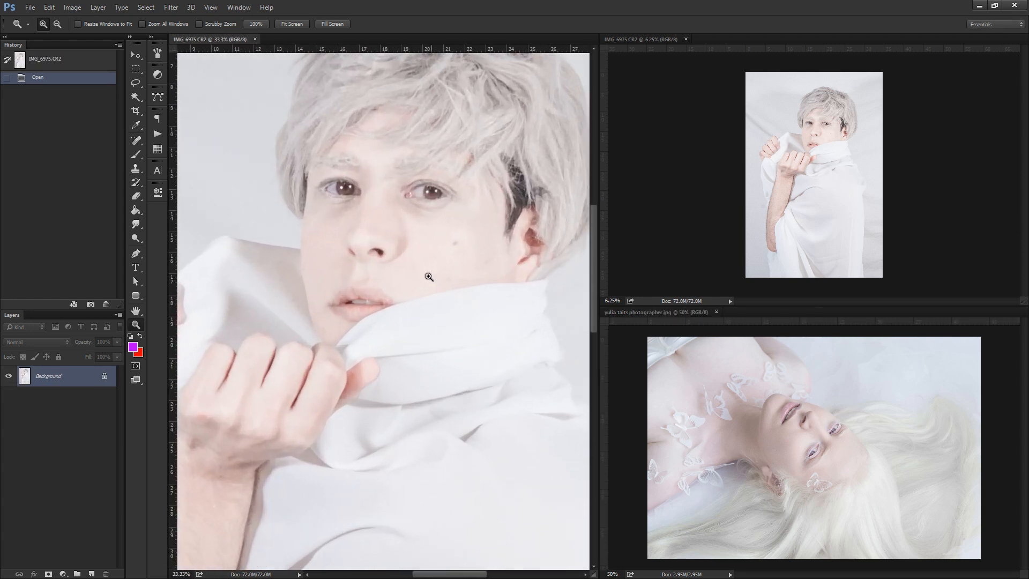
pyautogui.click(840, 455)
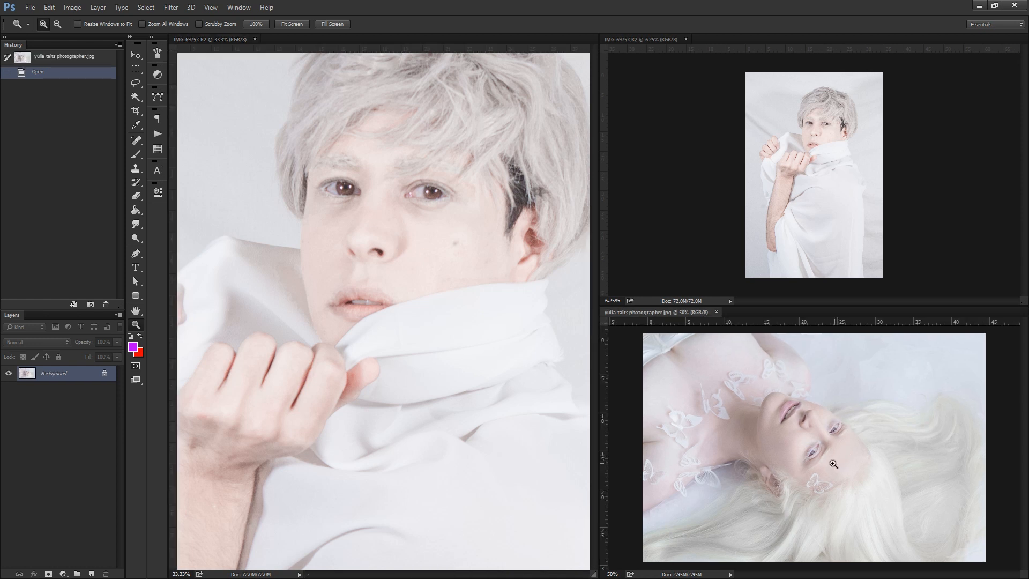
pyautogui.click(796, 445)
pyautogui.click(797, 444)
pyautogui.click(797, 444)
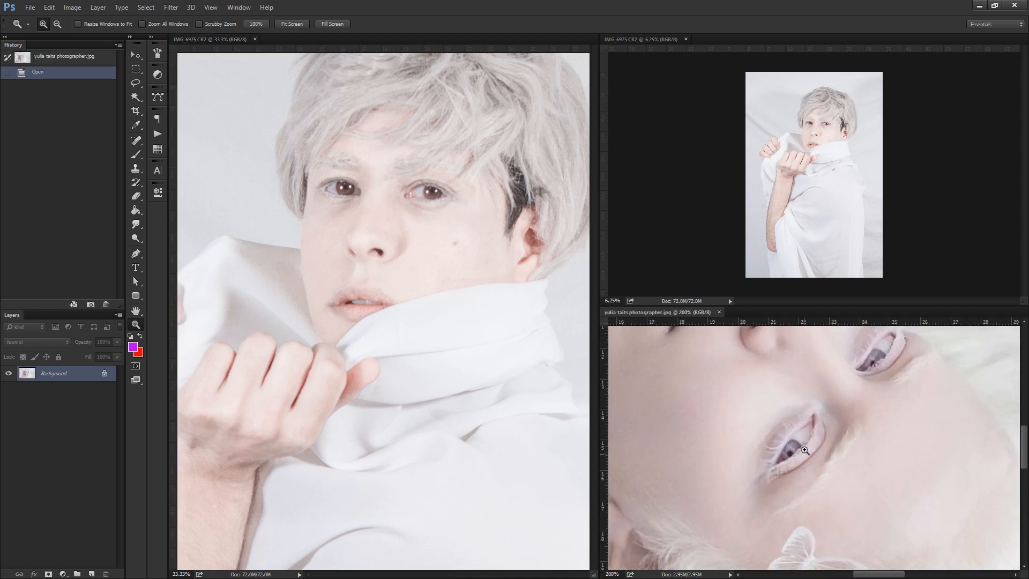
pyautogui.click(417, 198)
pyautogui.click(425, 165)
pyautogui.click(467, 166)
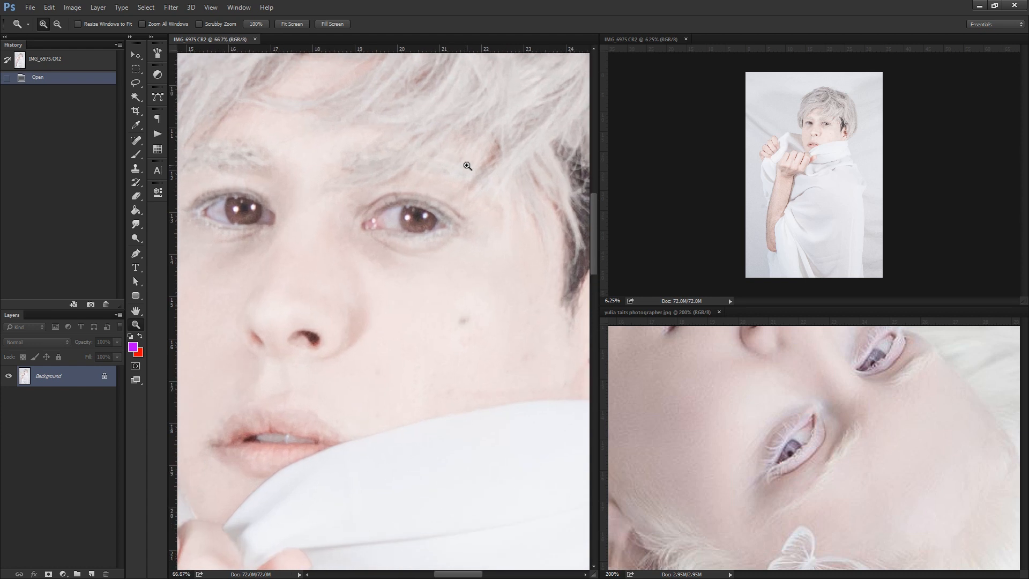
# Recolour both irises with a 40 px brush in Color mode, using the greyish violet sampled from the reference's eye.
pyautogui.press('b')
pyautogui.click(118, 24)
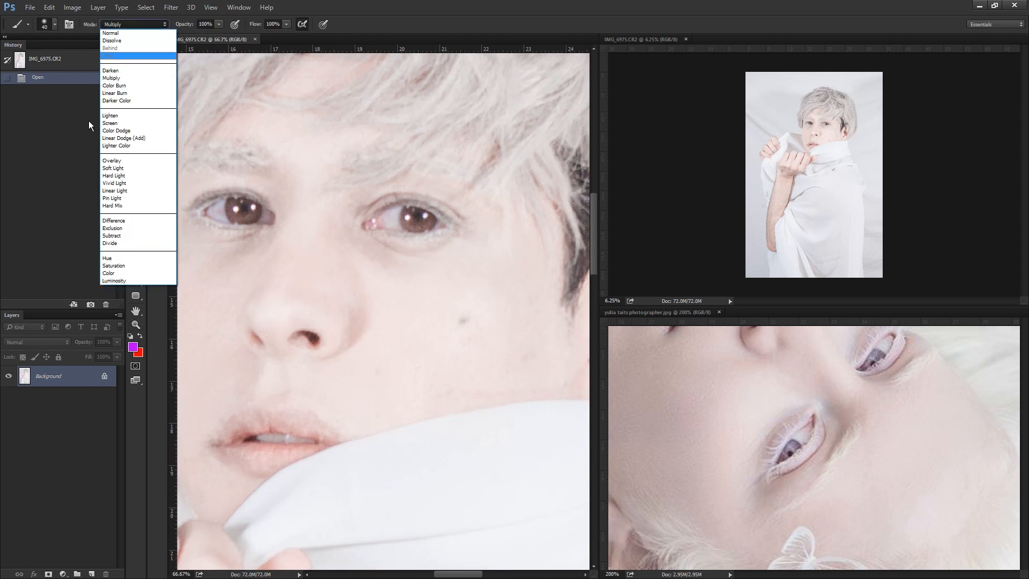
pyautogui.click(119, 274)
pyautogui.click(54, 24)
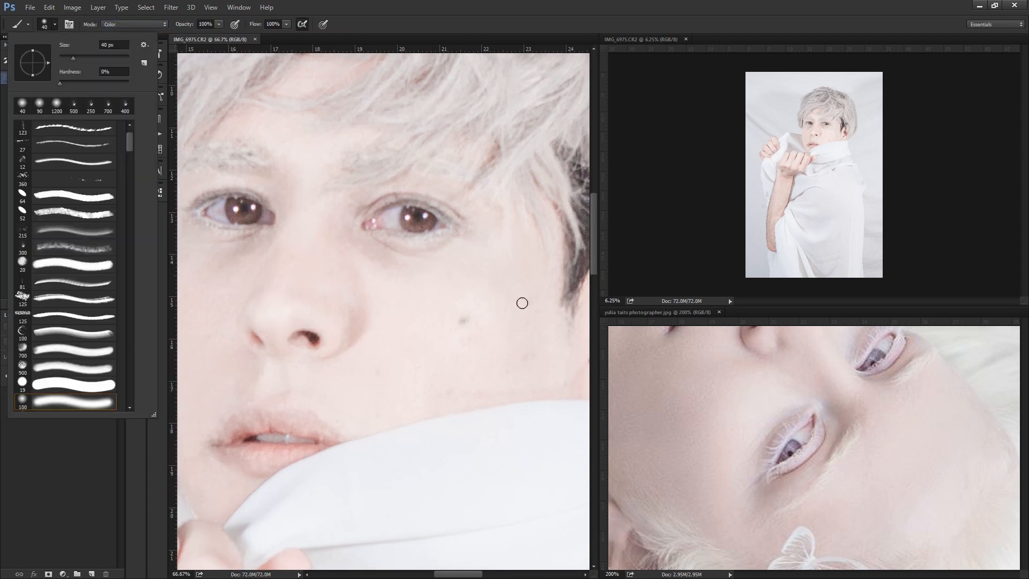
pyautogui.press('Escape')
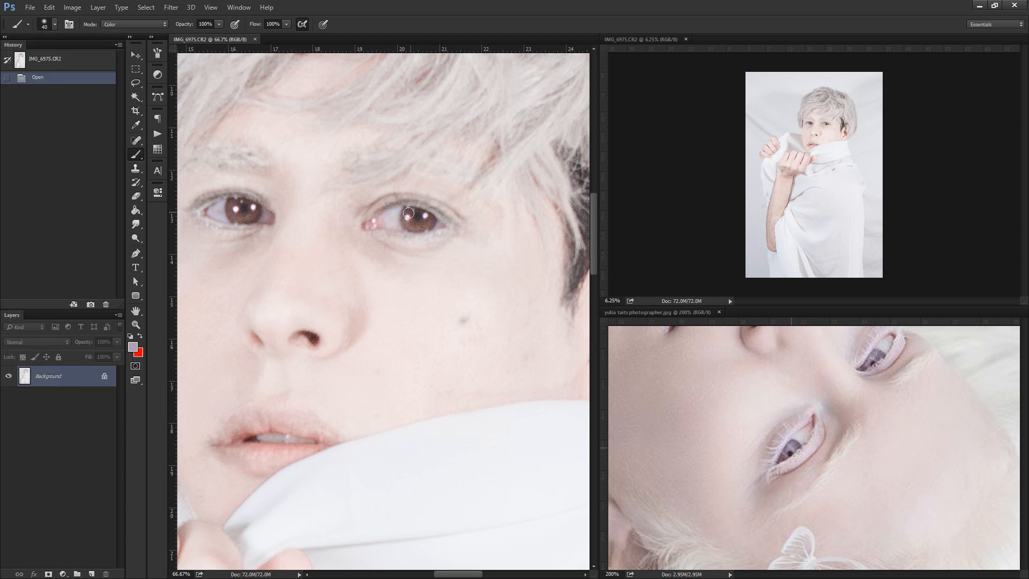
pyautogui.moveTo(429, 221); pyautogui.dragTo(430, 221)
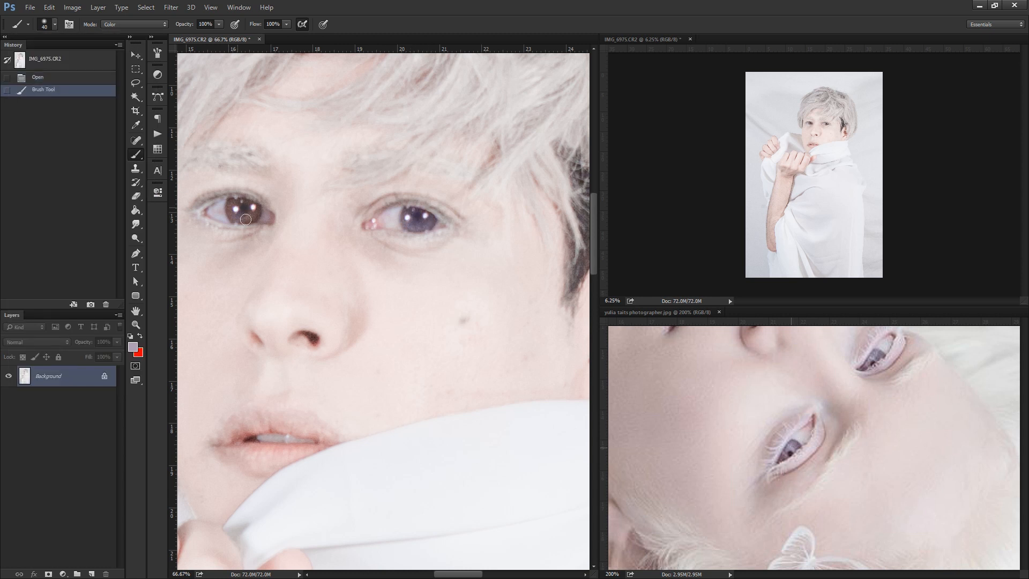
pyautogui.click(228, 202)
pyautogui.click(232, 210)
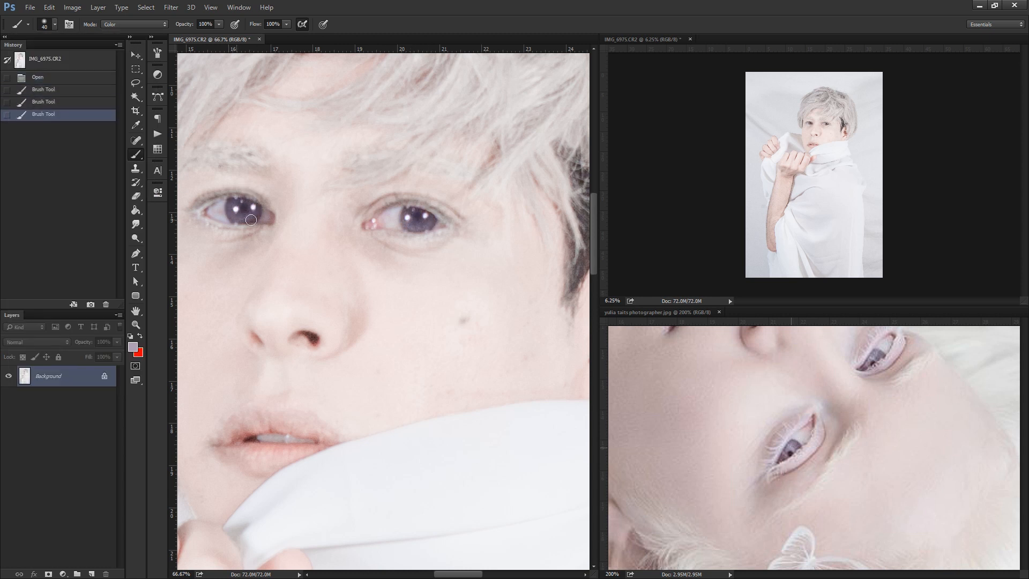
pyautogui.click(231, 211)
# Tint the irises of both eyes slightly warmer with a pink sampled from the portrait's lips.
pyautogui.keyDown('alt'); pyautogui.click(282, 423); pyautogui.keyUp('alt')
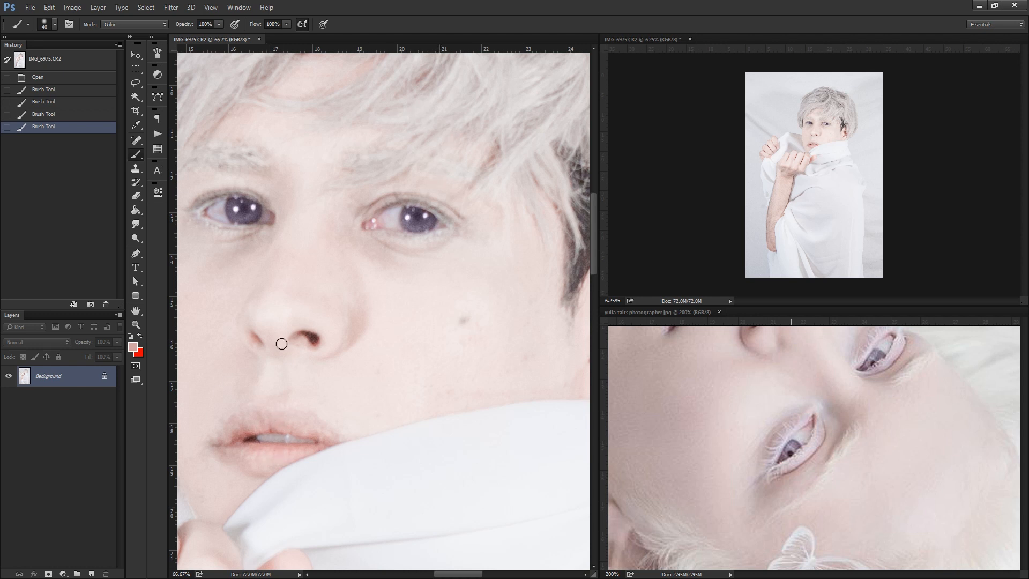
pyautogui.click(243, 212)
pyautogui.click(243, 212)
pyautogui.click(413, 219)
pyautogui.click(412, 219)
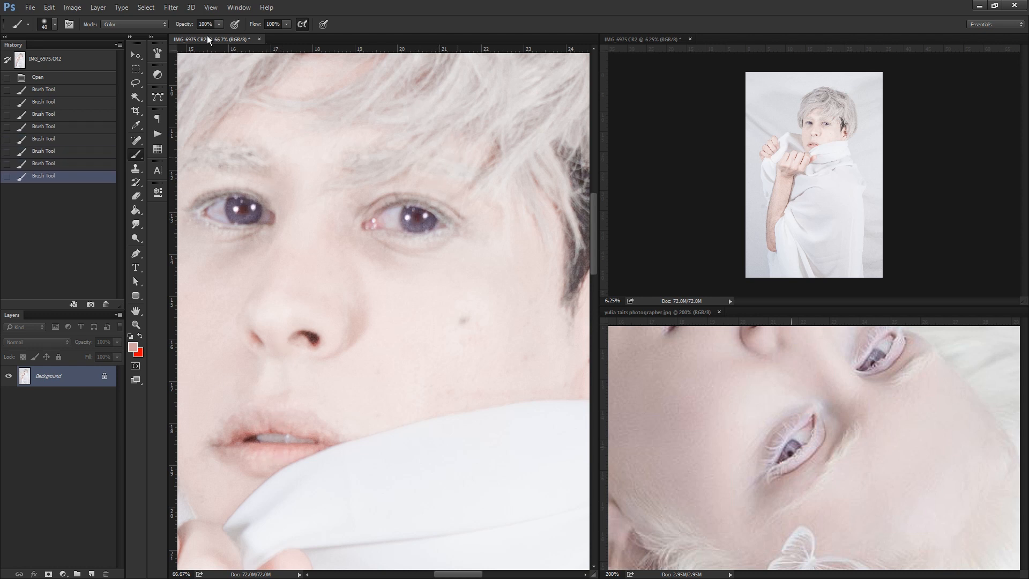
# Lighten the iris on the picture's left with a Screen-mode brush at 41% opacity, using violet sampled from the reference's eye.
pyautogui.click(217, 24)
pyautogui.click(119, 24)
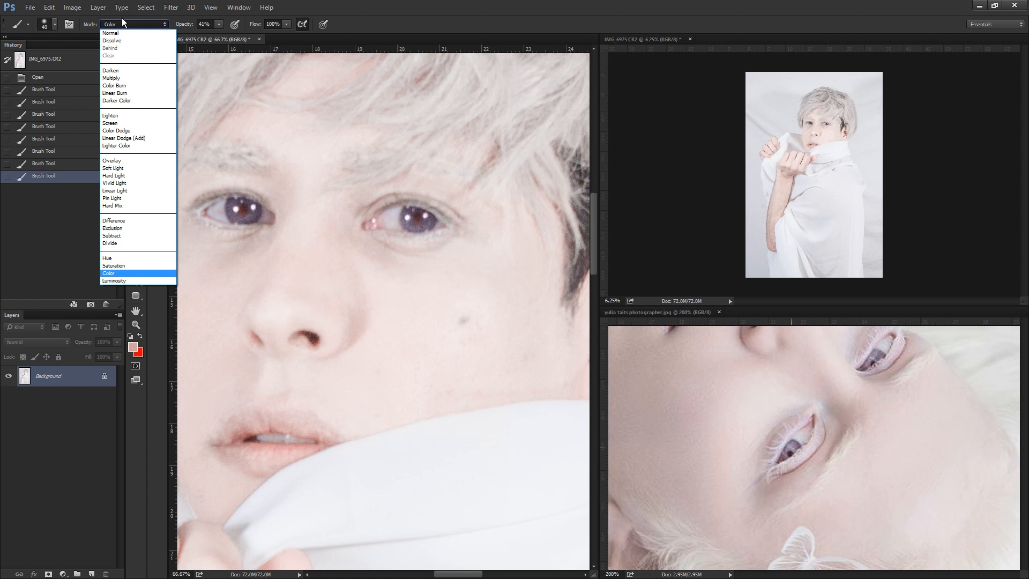
pyautogui.click(120, 127)
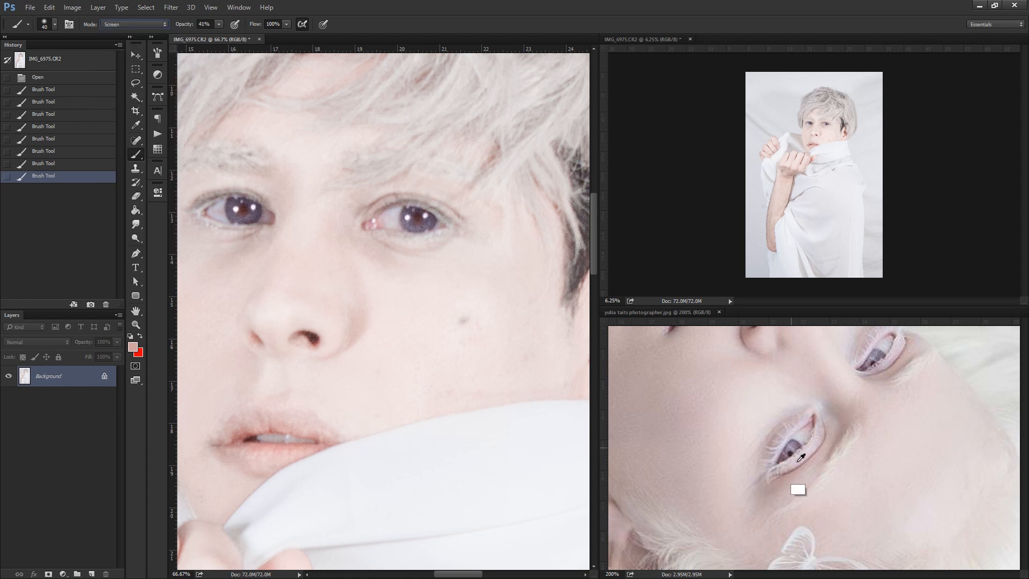
pyautogui.keyDown('alt'); pyautogui.click(789, 453); pyautogui.keyUp('alt')
pyautogui.moveTo(239, 196)
pyautogui.mouseDown()
pyautogui.moveTo(231, 211)
pyautogui.moveTo(250, 217)
pyautogui.moveTo(249, 204)
pyautogui.mouseUp()
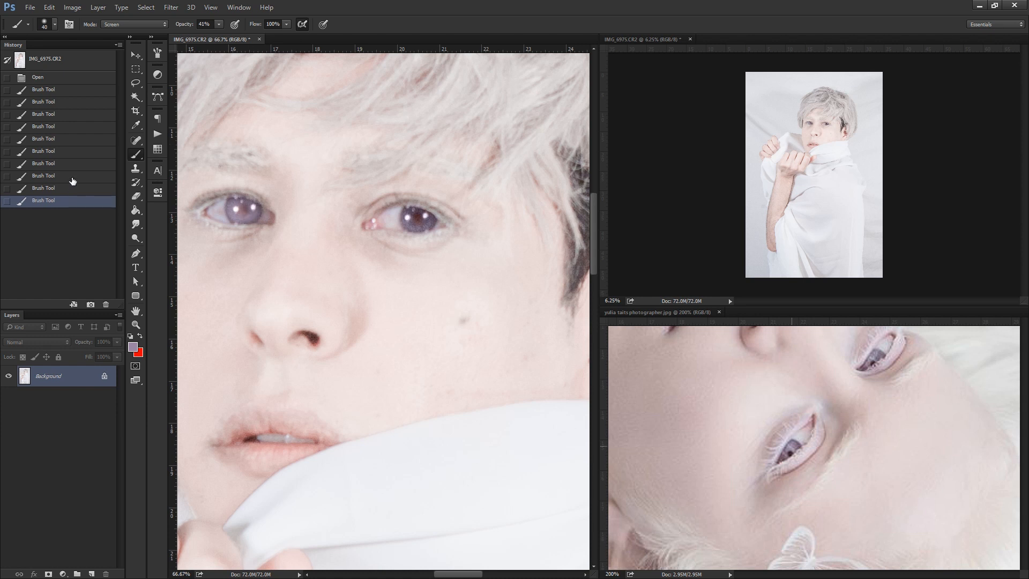
pyautogui.click(73, 180)
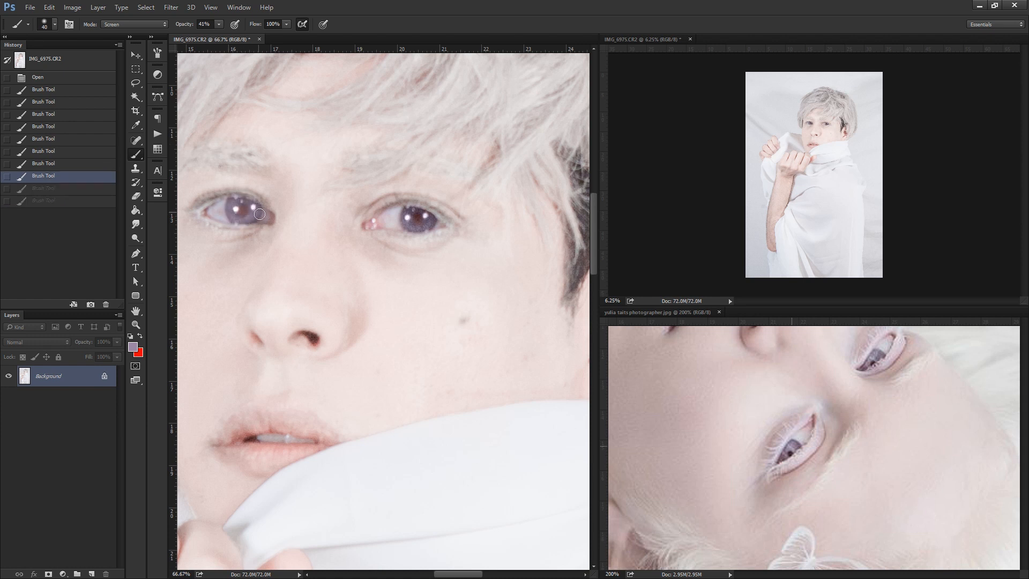
pyautogui.click(259, 214)
# Enlarge the second portrait window to 12.5% and lighten the other iris with the same violet Screen-mode brush.
pyautogui.click(135, 324)
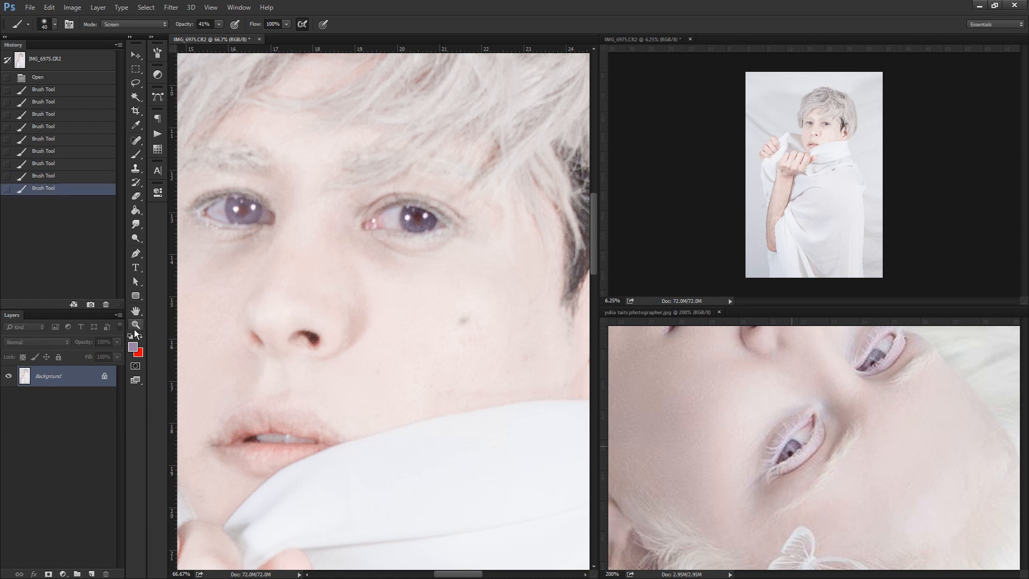
pyautogui.click(838, 114)
pyautogui.click(839, 114)
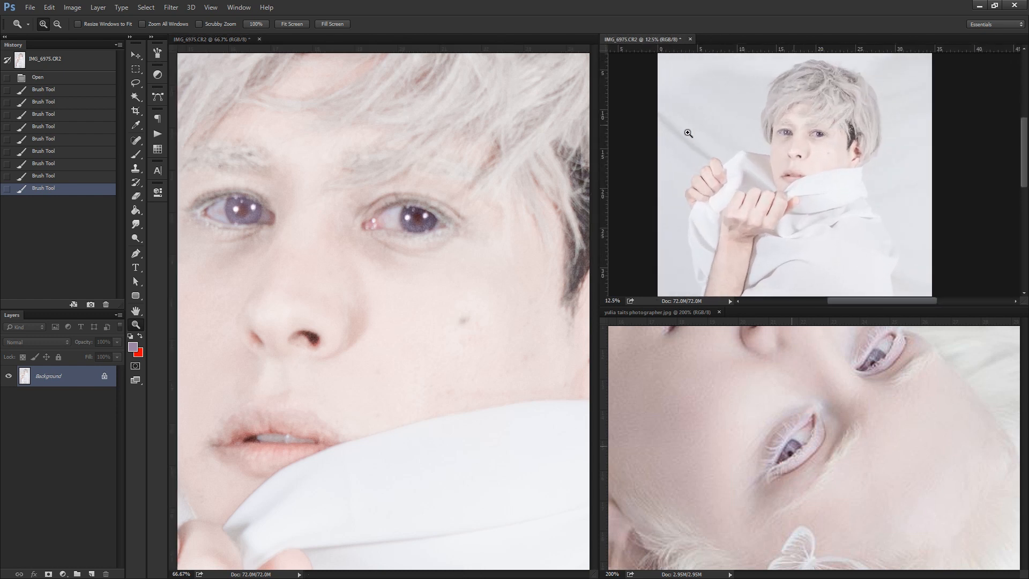
pyautogui.click(137, 154)
pyautogui.click(413, 211)
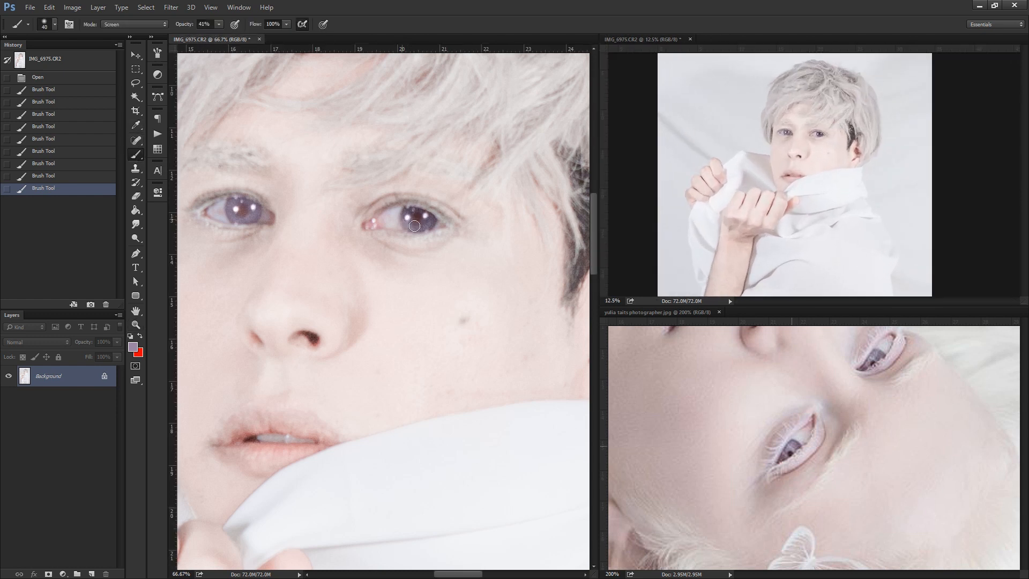
pyautogui.moveTo(422, 214); pyautogui.dragTo(420, 218)
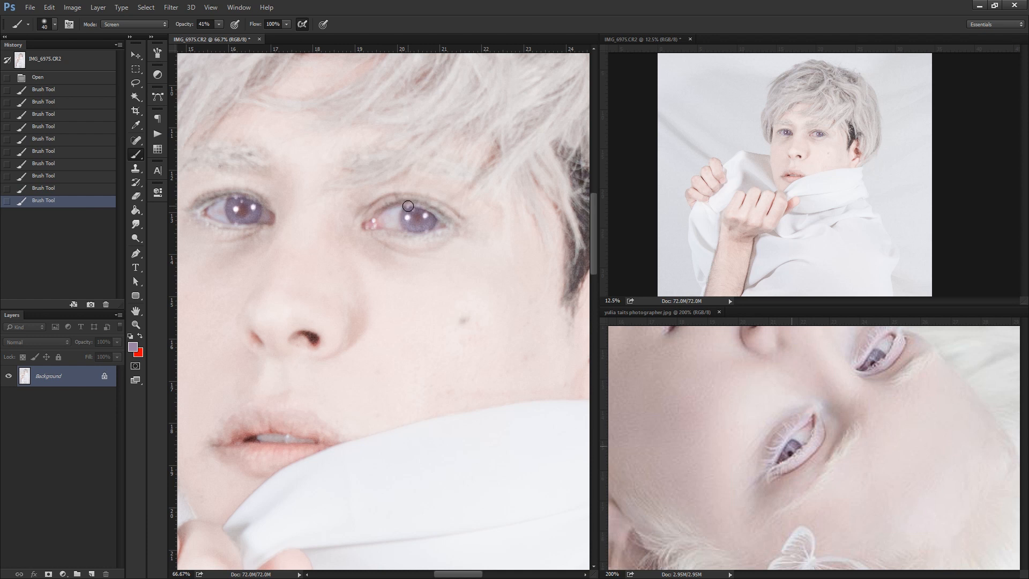
# Remove the blemishes on both cheeks and beside the inner end of the eyebrow with the Spot Healing Brush.
pyautogui.moveTo(310, 310); pyautogui.dragTo(393, 288)
pyautogui.press('j')
pyautogui.click(549, 298)
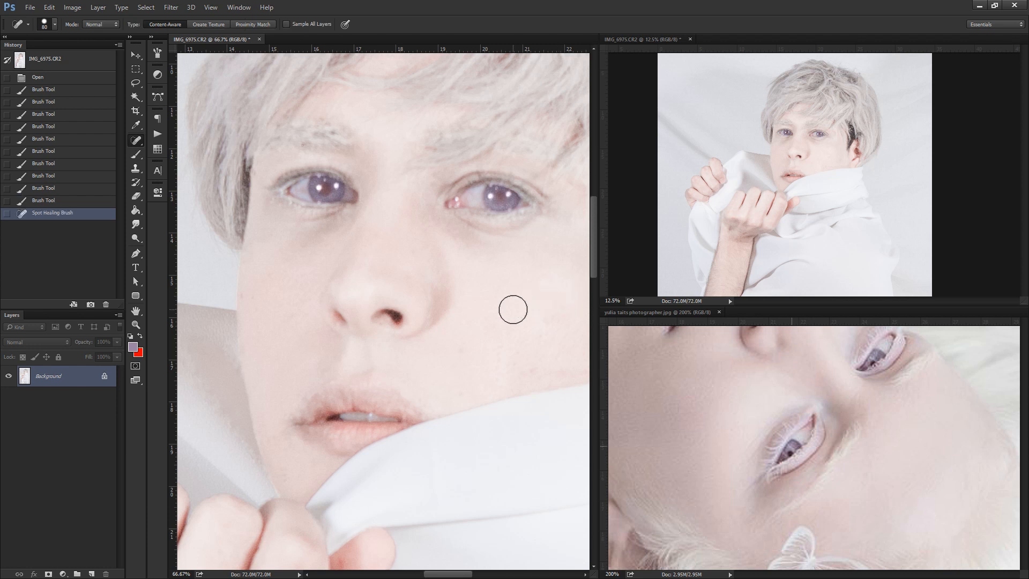
pyautogui.click(297, 268)
pyautogui.click(343, 128)
pyautogui.click(345, 139)
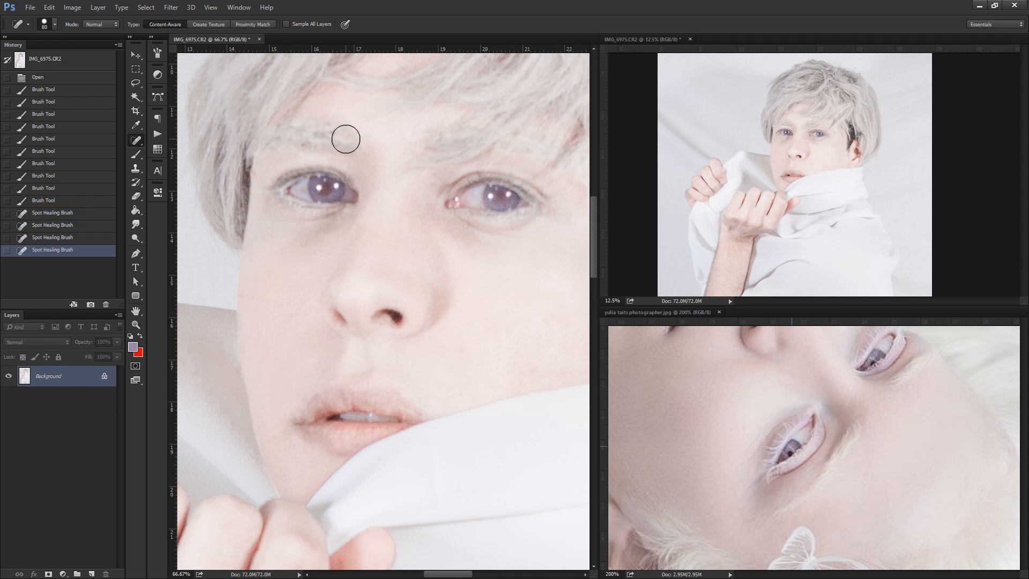
# Lighten the dark hair beside the ear and at the opposite temple with a 60 px Screen-mode brush in a sampled grey.
pyautogui.moveTo(446, 247); pyautogui.dragTo(184, 314)
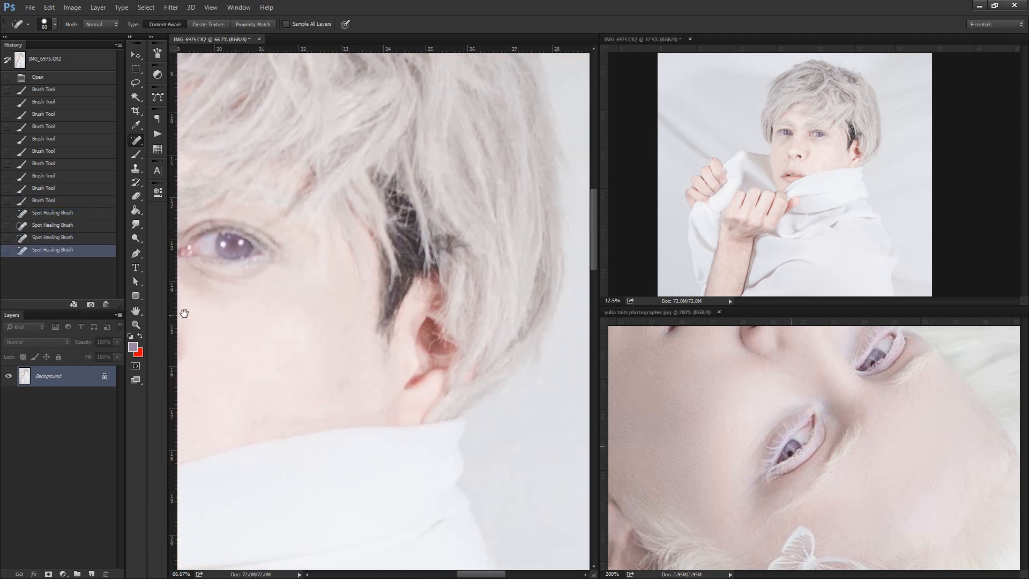
pyautogui.click(136, 154)
pyautogui.keyDown('alt'); pyautogui.click(433, 231); pyautogui.keyUp('alt')
pyautogui.moveTo(386, 178); pyautogui.dragTo(408, 232)
pyautogui.moveTo(394, 183)
pyautogui.mouseDown()
pyautogui.moveTo(417, 245)
pyautogui.moveTo(386, 308)
pyautogui.mouseUp()
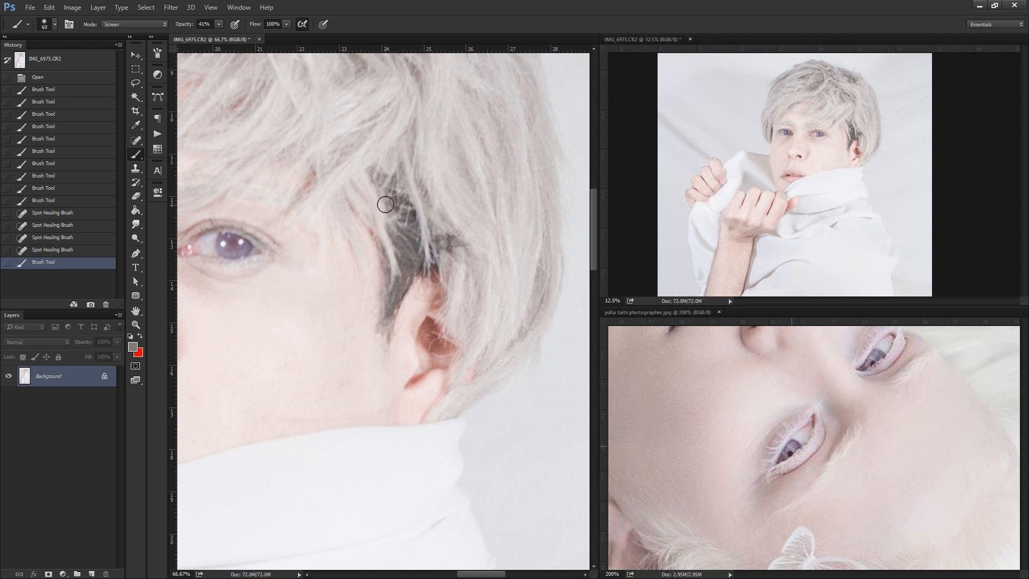
pyautogui.moveTo(385, 205)
pyautogui.mouseDown()
pyautogui.moveTo(398, 271)
pyautogui.moveTo(419, 236)
pyautogui.moveTo(411, 219)
pyautogui.moveTo(426, 270)
pyautogui.moveTo(398, 295)
pyautogui.moveTo(395, 318)
pyautogui.mouseUp()
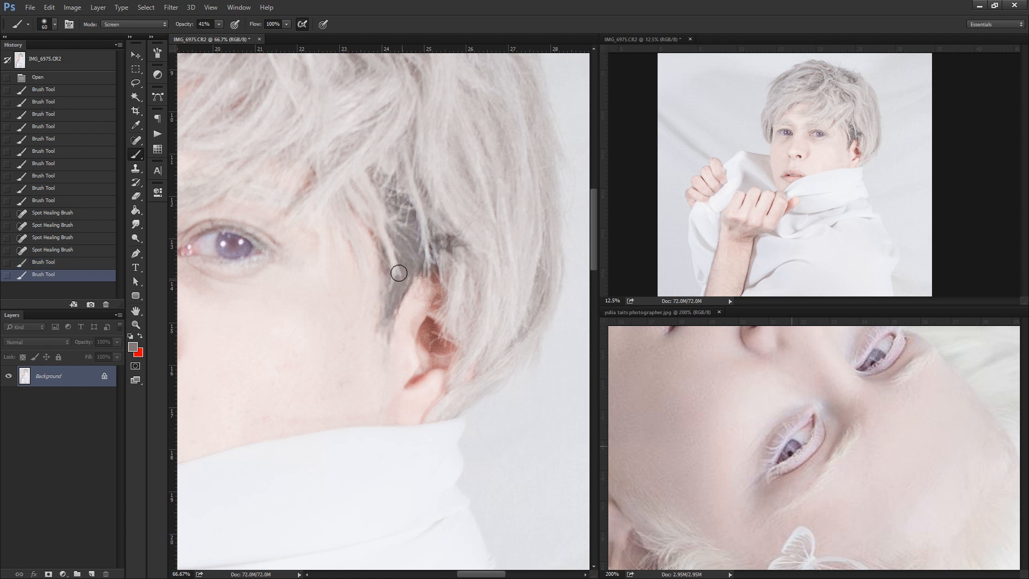
pyautogui.moveTo(399, 273)
pyautogui.mouseDown()
pyautogui.moveTo(385, 278)
pyautogui.moveTo(404, 236)
pyautogui.moveTo(400, 273)
pyautogui.moveTo(393, 183)
pyautogui.moveTo(415, 269)
pyautogui.moveTo(381, 174)
pyautogui.moveTo(435, 211)
pyautogui.moveTo(446, 270)
pyautogui.mouseUp()
pyautogui.moveTo(279, 251); pyautogui.dragTo(502, 214)
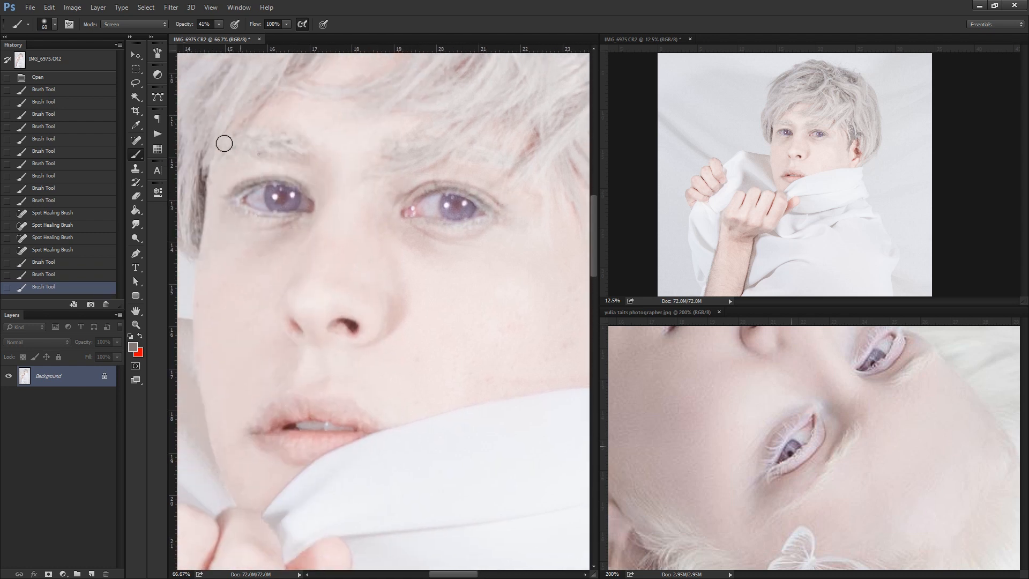
pyautogui.moveTo(203, 169)
pyautogui.mouseDown()
pyautogui.moveTo(197, 243)
pyautogui.moveTo(202, 207)
pyautogui.mouseUp()
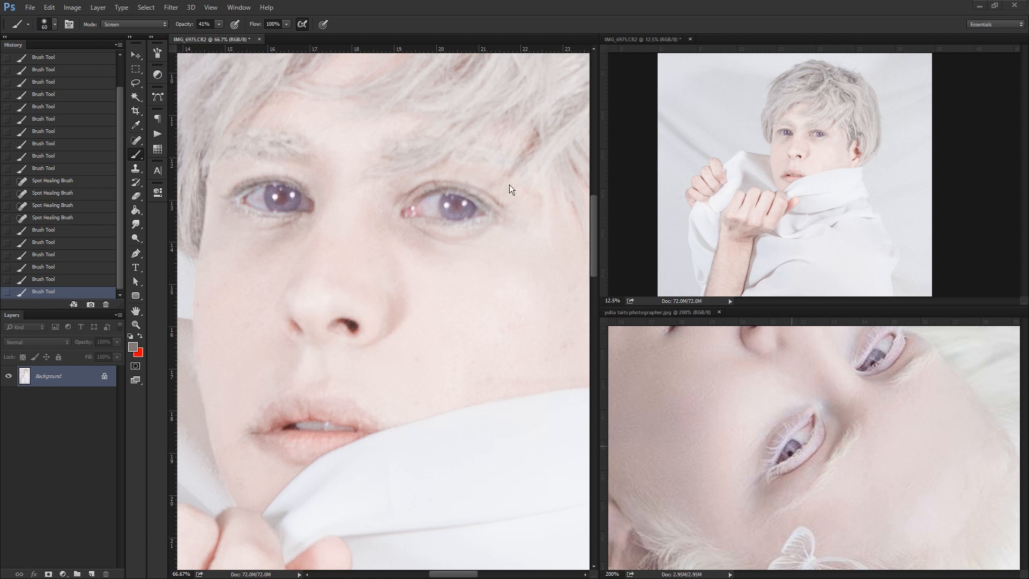
# Lighten the lashes and upper lid lines of both eyes with a fine 15 to 25 px grey Screen-mode brush.
pyautogui.click(425, 204)
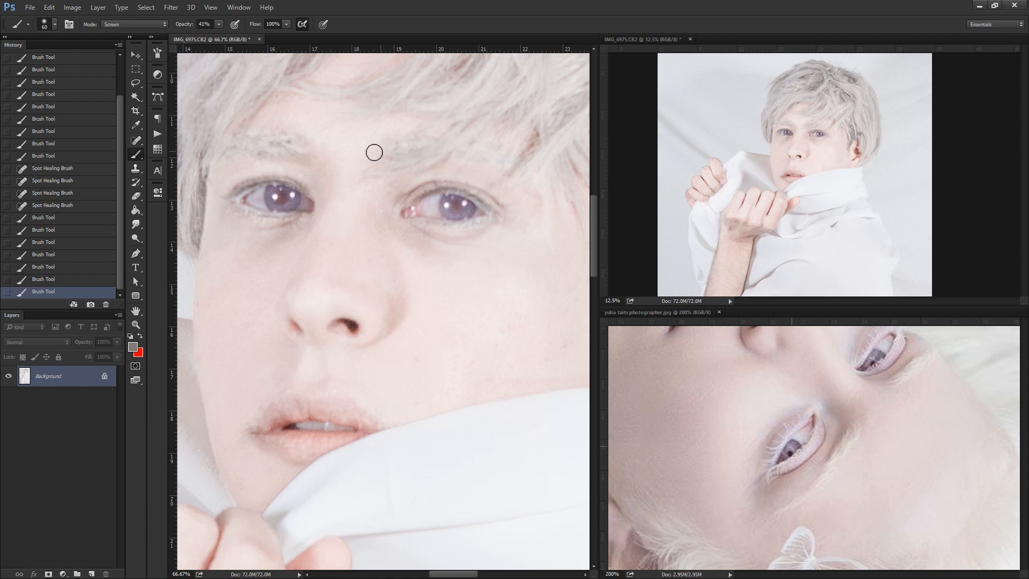
pyautogui.moveTo(257, 183); pyautogui.dragTo(277, 176)
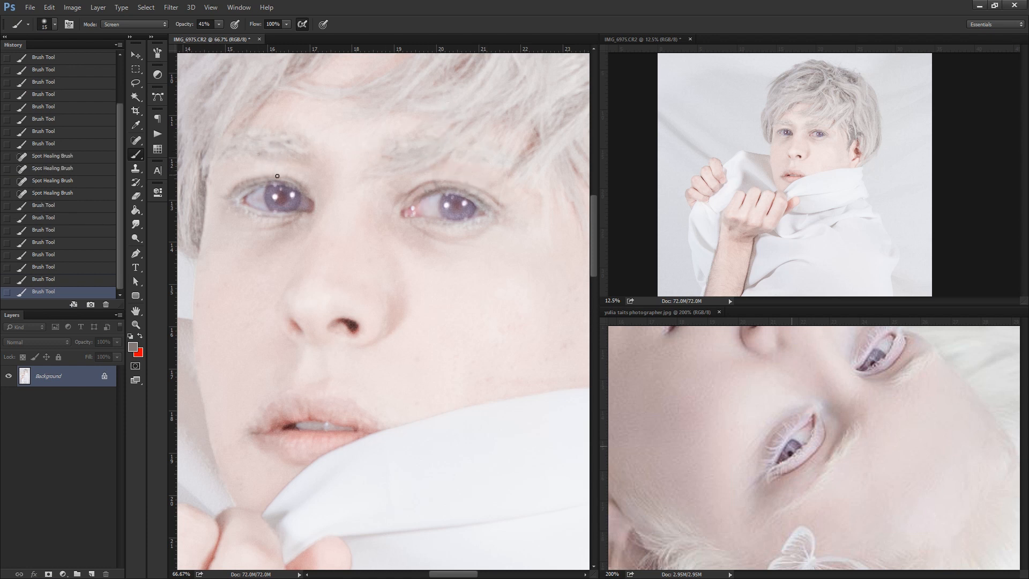
pyautogui.click(265, 183)
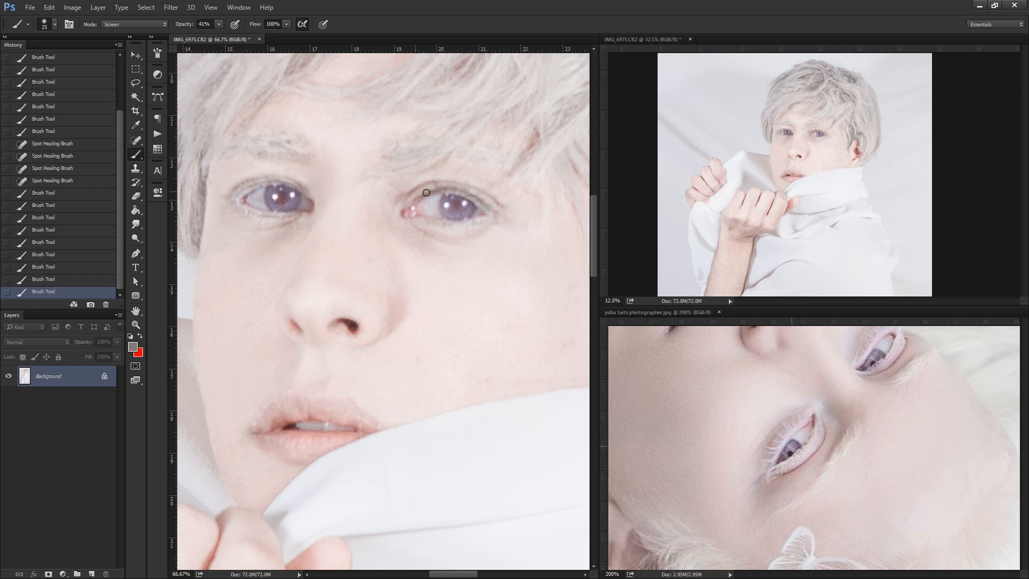
pyautogui.moveTo(424, 194); pyautogui.dragTo(485, 201)
pyautogui.moveTo(484, 202); pyautogui.dragTo(493, 208)
pyautogui.moveTo(416, 196); pyautogui.dragTo(460, 192)
pyautogui.moveTo(452, 191)
pyautogui.mouseDown()
pyautogui.moveTo(429, 193)
pyautogui.moveTo(435, 182)
pyautogui.mouseUp()
pyautogui.moveTo(435, 181); pyautogui.dragTo(459, 184)
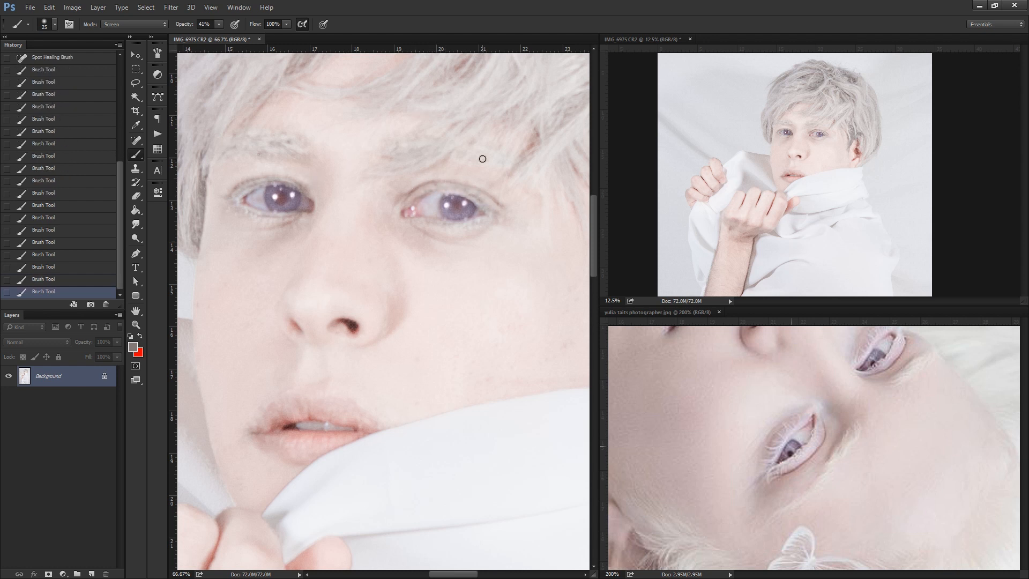
pyautogui.moveTo(266, 179); pyautogui.dragTo(253, 181)
# Try to fade the lip edges at the mouth corner with a 125 px brush in a sampled pink, and revert those strokes.
pyautogui.click(728, 356)
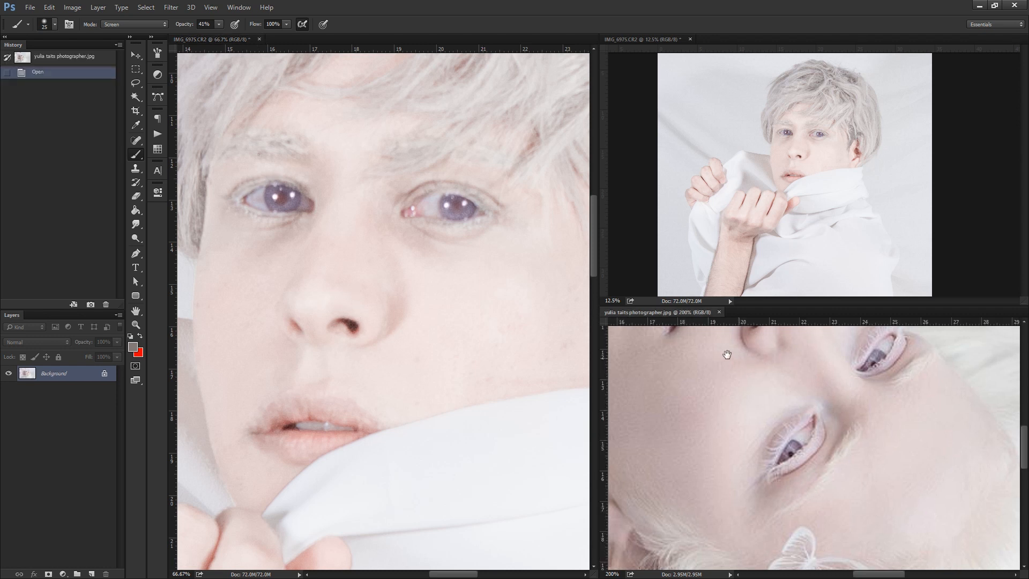
pyautogui.moveTo(728, 356); pyautogui.dragTo(741, 432)
pyautogui.click(338, 393)
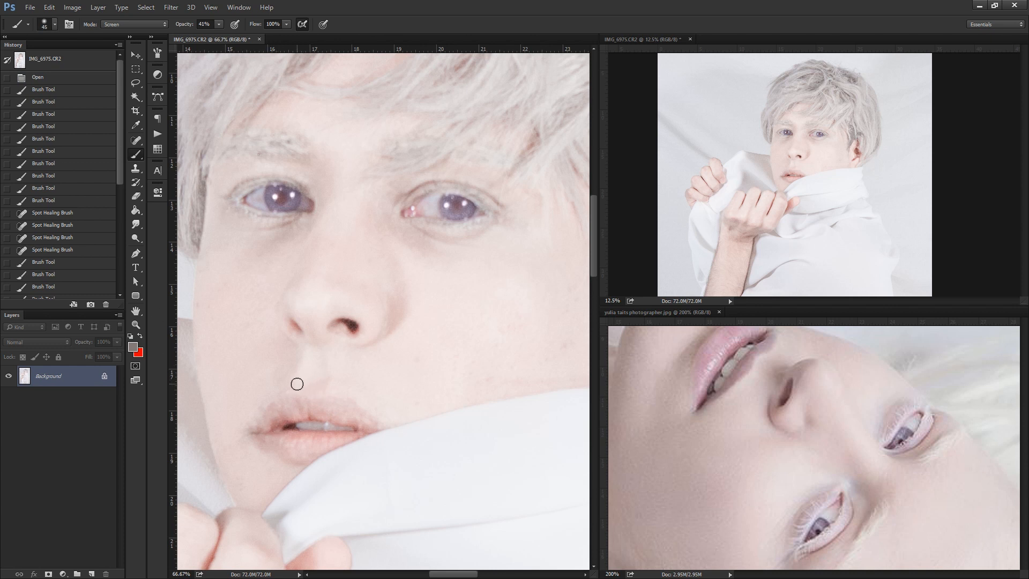
pyautogui.press(']')
pyautogui.keyDown('alt'); pyautogui.click(275, 413); pyautogui.keyUp('alt')
pyautogui.moveTo(252, 408); pyautogui.dragTo(268, 416)
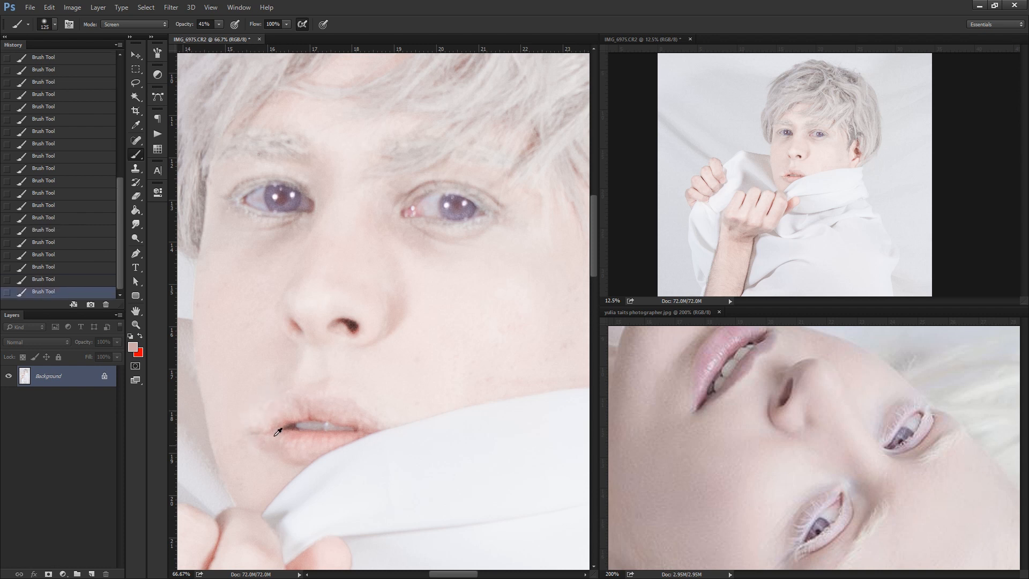
pyautogui.click(65, 242)
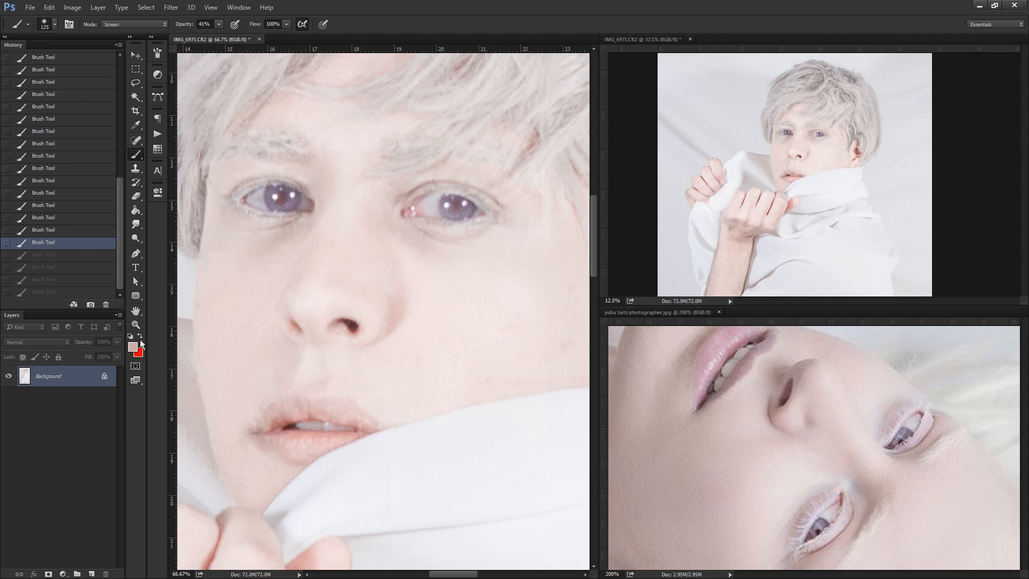
# Zoom out the large portrait window to check the retouched face within the whole picture.
pyautogui.click(136, 324)
pyautogui.keyDown('alt'); pyautogui.click(368, 277); pyautogui.keyUp('alt')
pyautogui.keyDown('alt'); pyautogui.click(368, 277); pyautogui.keyUp('alt')
pyautogui.keyDown('alt'); pyautogui.click(371, 277); pyautogui.keyUp('alt')
pyautogui.keyDown('alt'); pyautogui.click(371, 277); pyautogui.keyUp('alt')
pyautogui.keyDown('alt'); pyautogui.click(373, 277); pyautogui.keyUp('alt')
pyautogui.keyDown('alt'); pyautogui.click(372, 277); pyautogui.keyUp('alt')
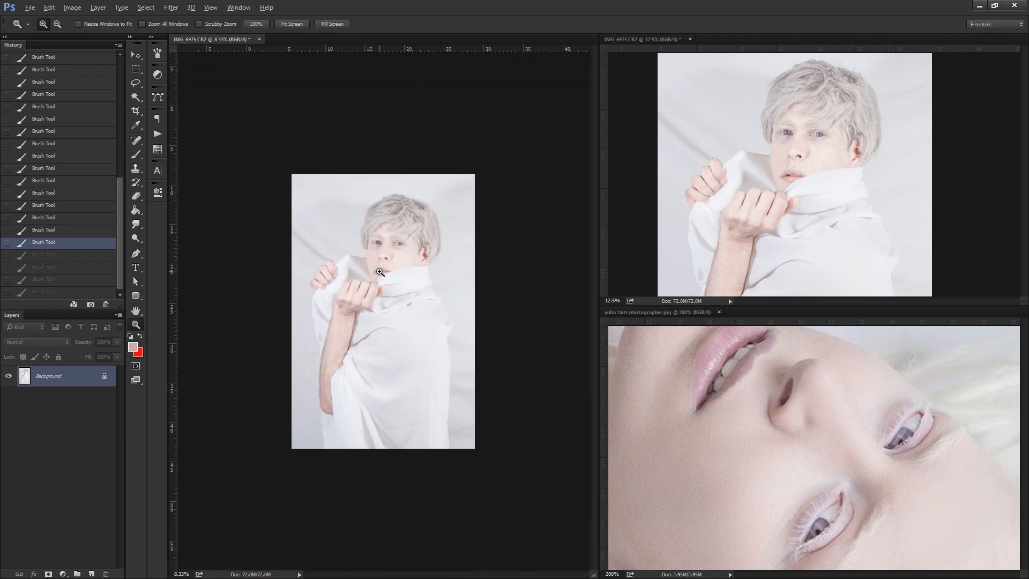
pyautogui.click(418, 183)
# Sample a light grey from the reference photo's white hair as the brush colour.
pyautogui.keyDown('alt'); pyautogui.click(862, 439); pyautogui.keyUp('alt')
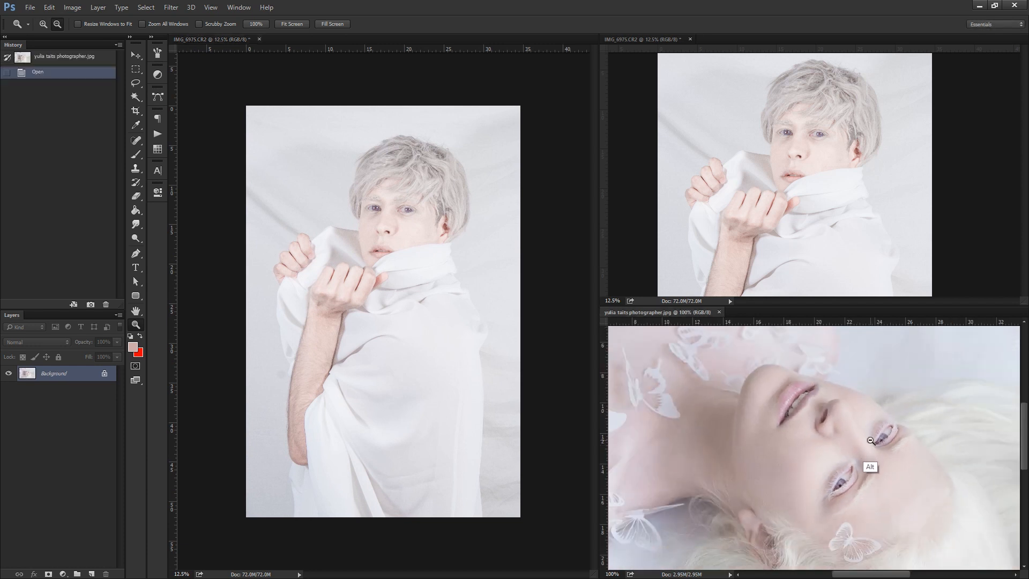
pyautogui.moveTo(895, 466); pyautogui.dragTo(719, 347)
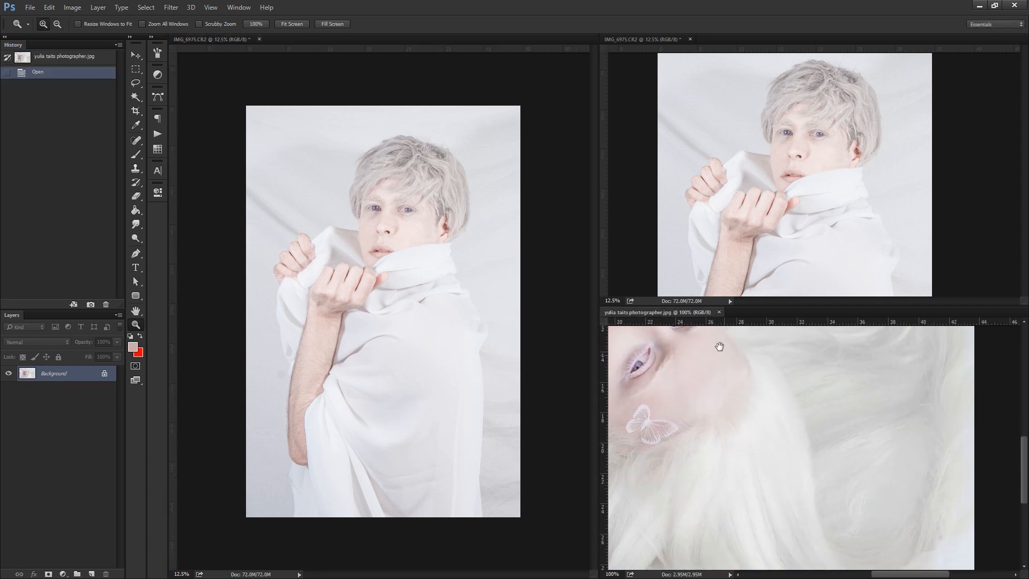
pyautogui.click(136, 153)
pyautogui.keyDown('alt'); pyautogui.click(818, 445); pyautogui.keyUp('alt')
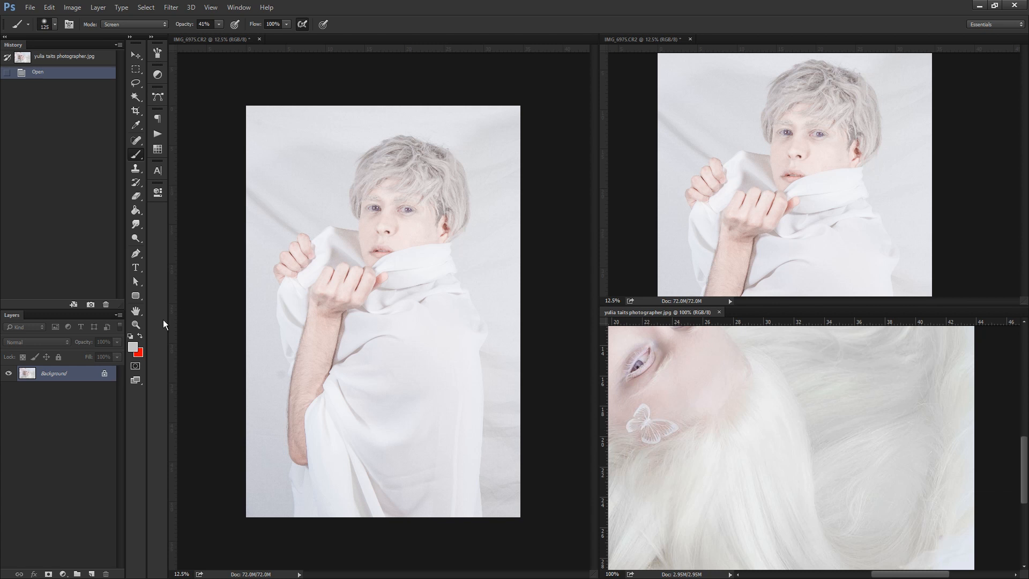
# Whiten the fringe and crown of the portrait's hair with a 500 px Overlay-mode brush at 41% opacity.
pyautogui.press('z')
pyautogui.click(414, 103)
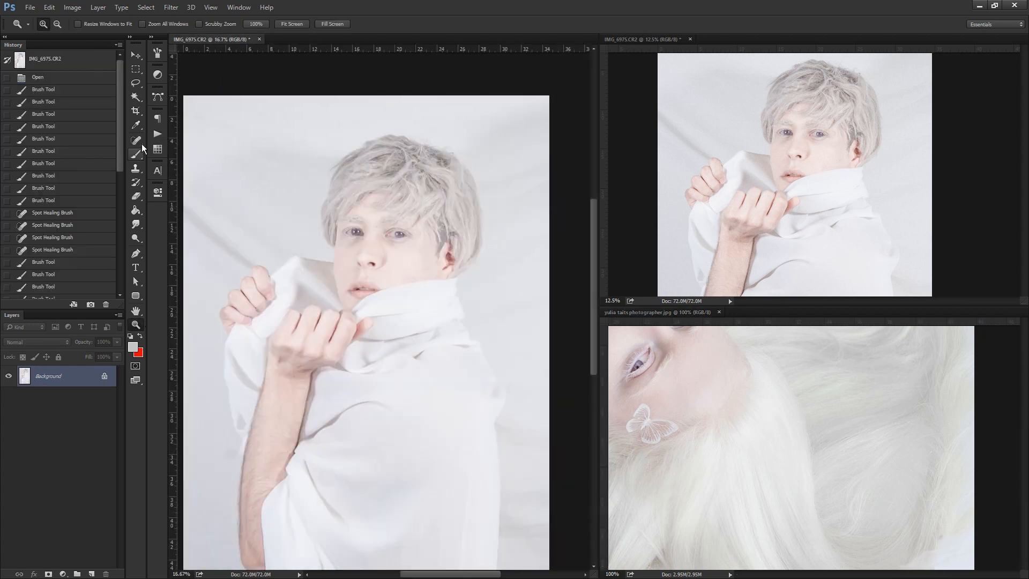
pyautogui.click(137, 153)
pyautogui.click(133, 24)
pyautogui.click(134, 162)
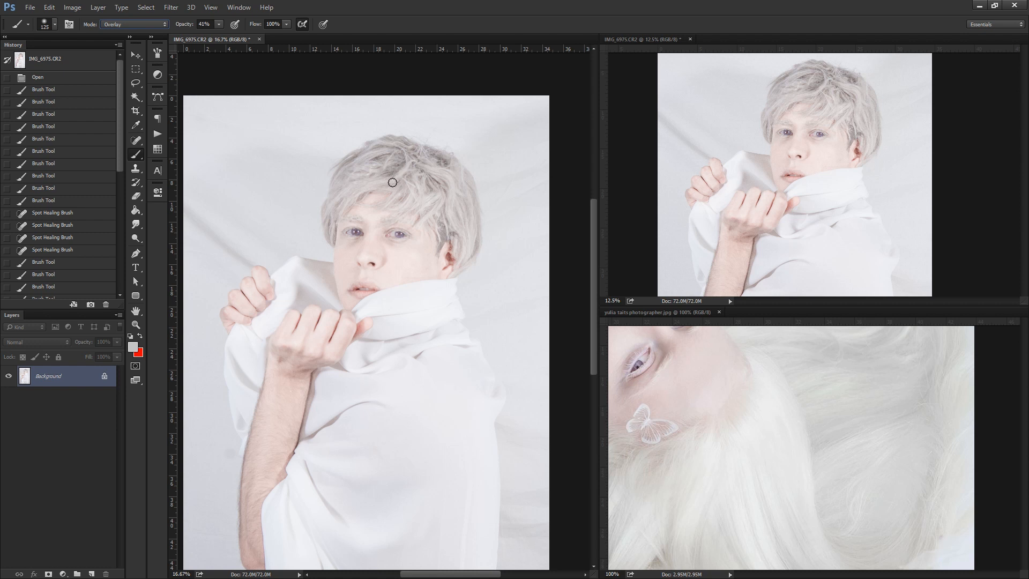
pyautogui.press(']')
pyautogui.press(']')
pyautogui.moveTo(386, 172)
pyautogui.mouseDown()
pyautogui.moveTo(439, 179)
pyautogui.moveTo(427, 218)
pyautogui.mouseUp()
pyautogui.moveTo(389, 162); pyautogui.dragTo(399, 165)
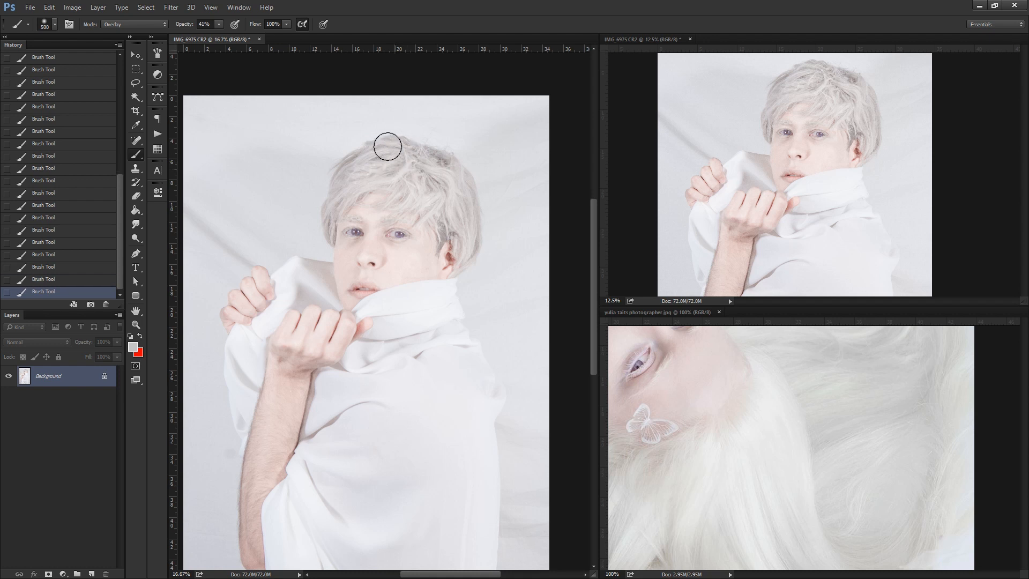
# Whiten the hair along both sides and the back with an Overlay-mode brush, starting at 400 px, and check the whole picture.
pyautogui.moveTo(338, 195); pyautogui.dragTo(329, 223)
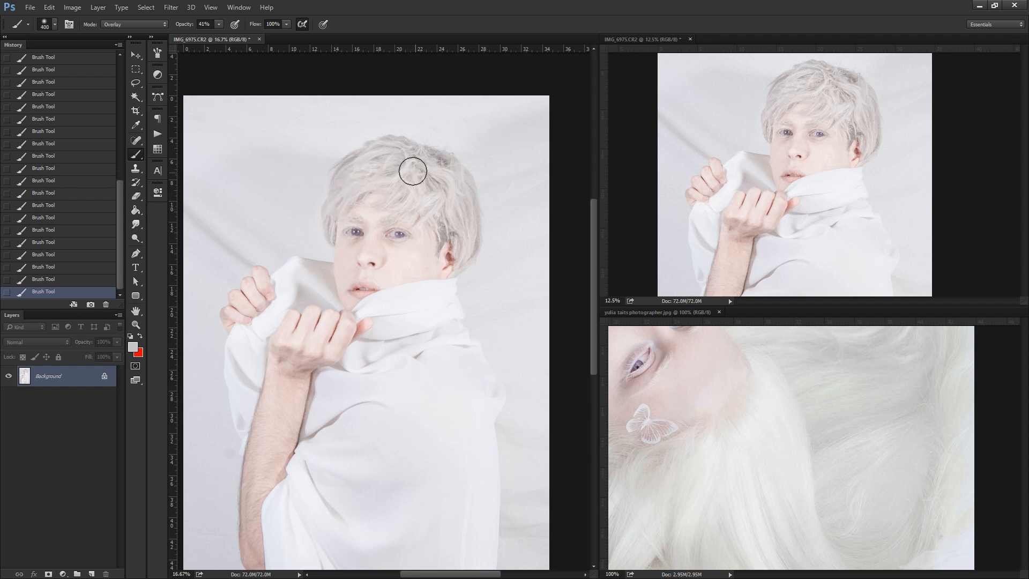
pyautogui.moveTo(411, 168)
pyautogui.mouseDown()
pyautogui.moveTo(439, 232)
pyautogui.moveTo(434, 154)
pyautogui.moveTo(401, 152)
pyautogui.moveTo(394, 176)
pyautogui.moveTo(403, 144)
pyautogui.moveTo(459, 180)
pyautogui.moveTo(471, 257)
pyautogui.mouseUp()
pyautogui.press('[')
pyautogui.press('[')
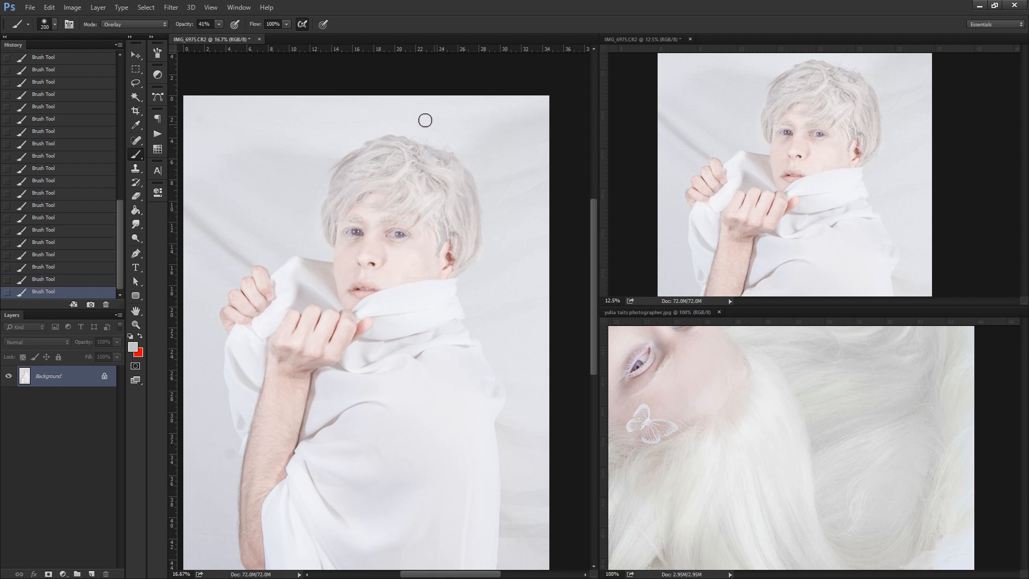
pyautogui.click(136, 324)
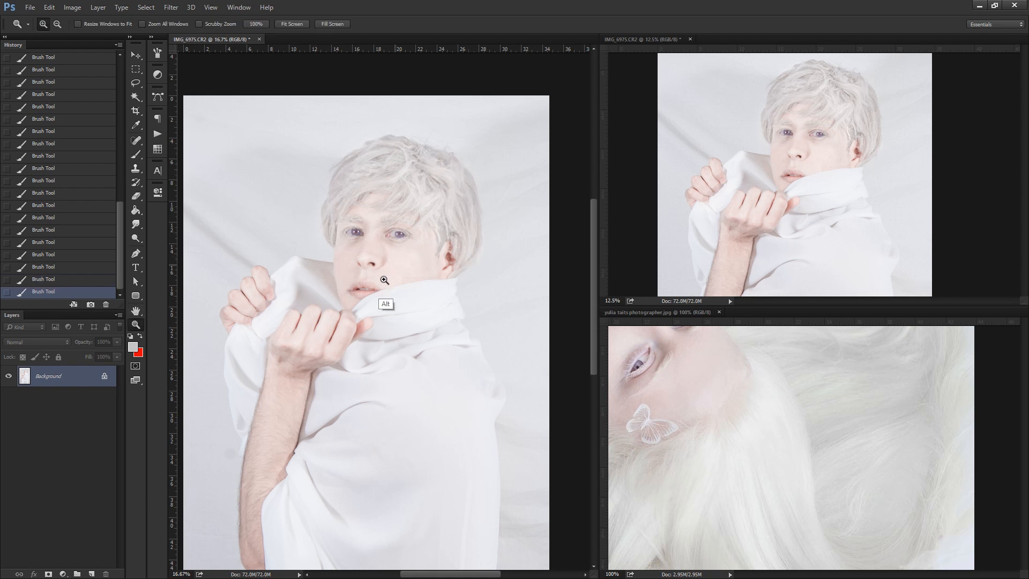
pyautogui.keyDown('alt'); pyautogui.click(386, 298); pyautogui.keyUp('alt')
pyautogui.keyDown('alt'); pyautogui.click(402, 300); pyautogui.keyUp('alt')
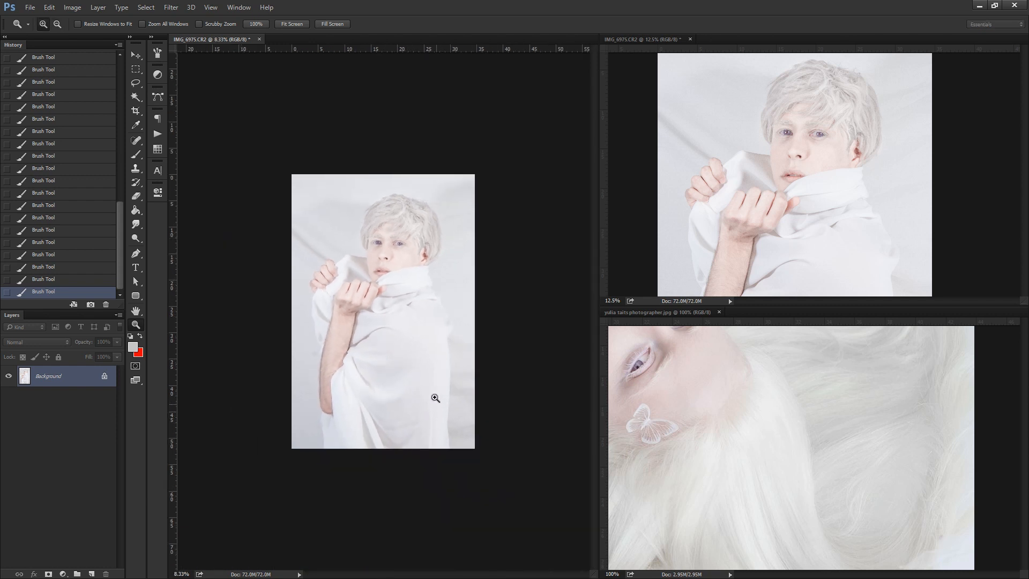
# Copy the entire retouched picture and paste it as a new layer above the background.
pyautogui.click(131, 84)
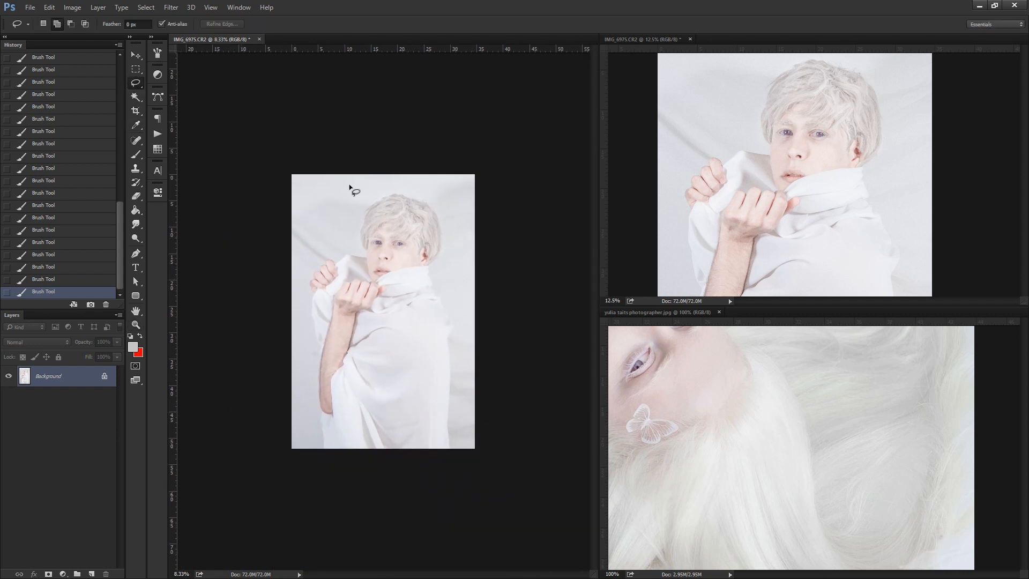
pyautogui.hotkey('ctrl', 'a')
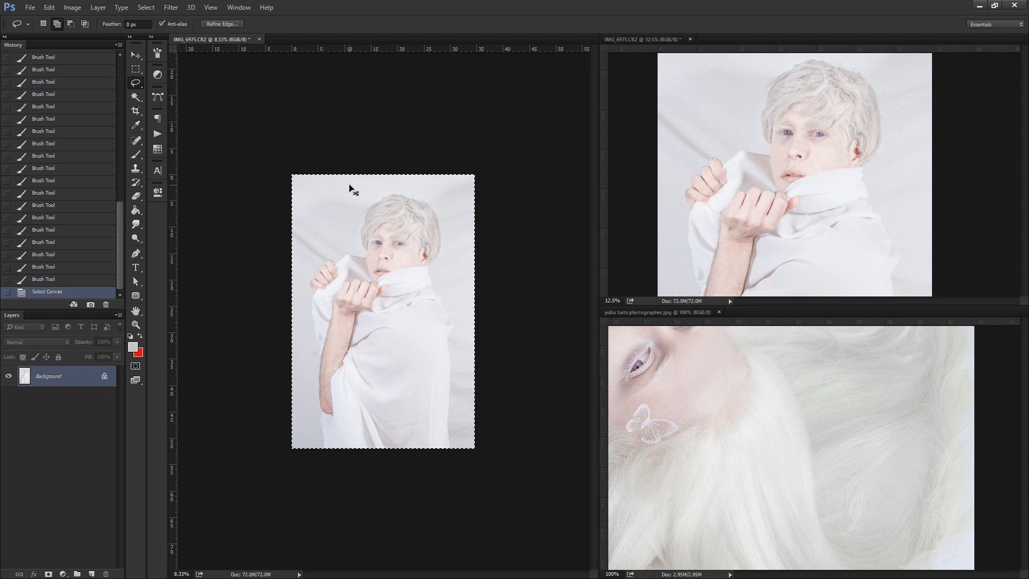
pyautogui.hotkey('ctrl', 'c')
pyautogui.hotkey('ctrl', 'v')
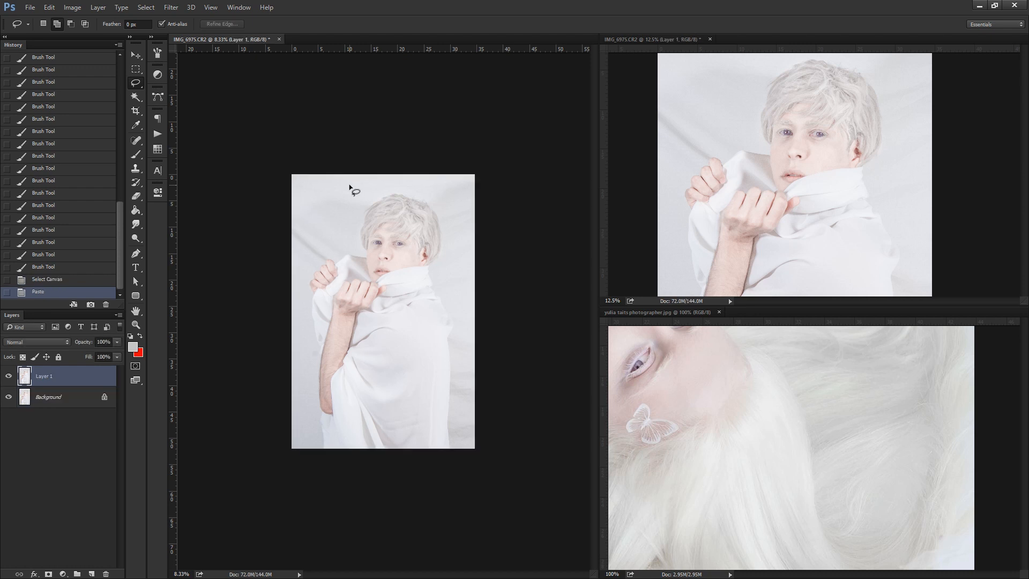
# Nudge the pasted layer upward in large increments to reduce the empty space above the head.
pyautogui.press('v')
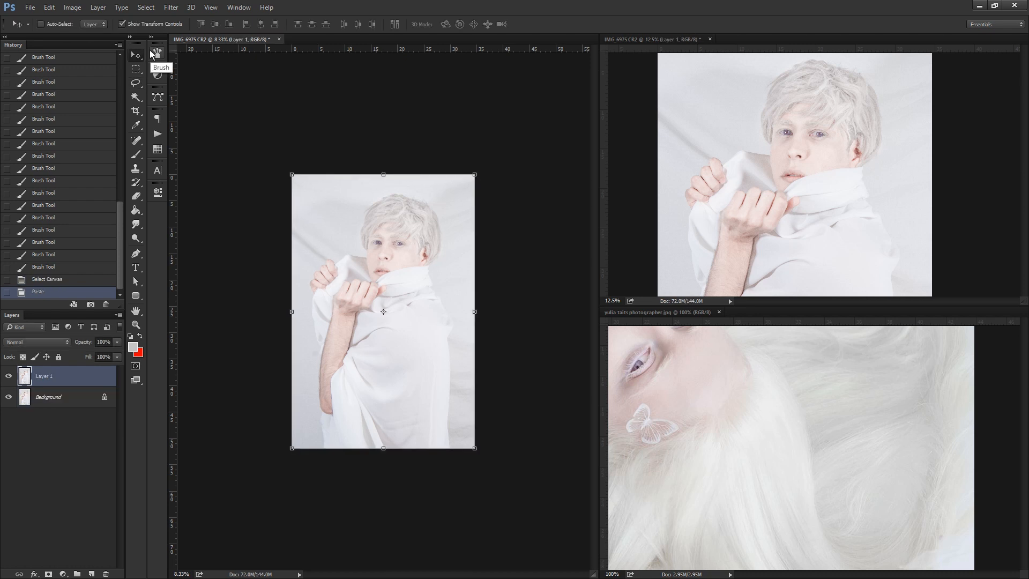
pyautogui.hotkey('shift', 'Up')
pyautogui.hotkey('shift', 'Up')
pyautogui.hotkey('shift', 'Up')
pyautogui.hotkey('shift', 'Up')
pyautogui.hotkey('shift', 'Up')
pyautogui.hotkey('shift', 'Up')
pyautogui.hotkey('shift', 'Up')
pyautogui.hotkey('shift', 'Up')
pyautogui.hotkey('shift', 'Up')
pyautogui.hotkey('shift', 'Up')
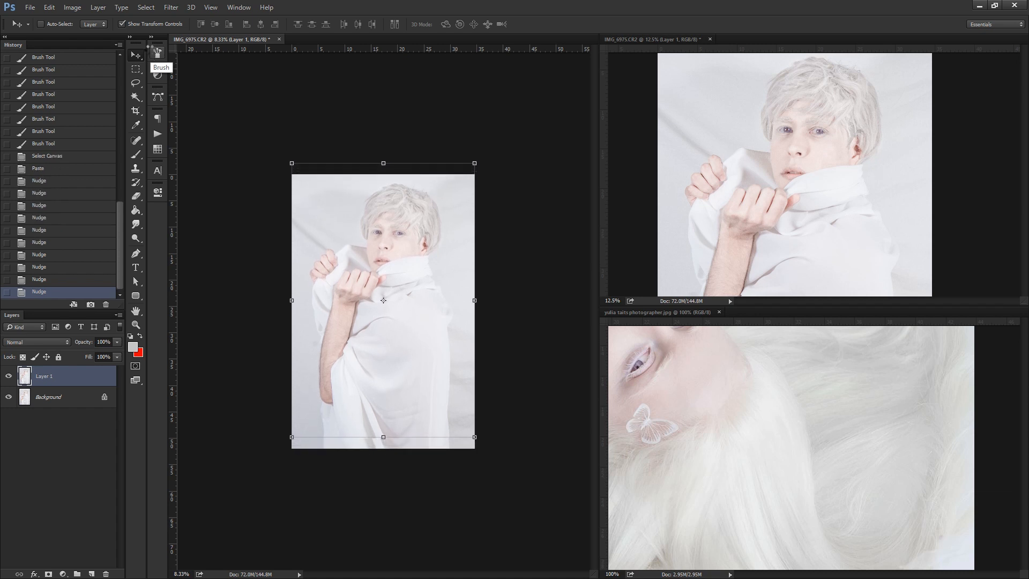
pyautogui.hotkey('shift', 'Up')
pyautogui.hotkey('shift', 'Up')
# Stretch the pasted layer's bottom strip down to the canvas edge, leaving out its far right end, and deselect.
pyautogui.click(136, 69)
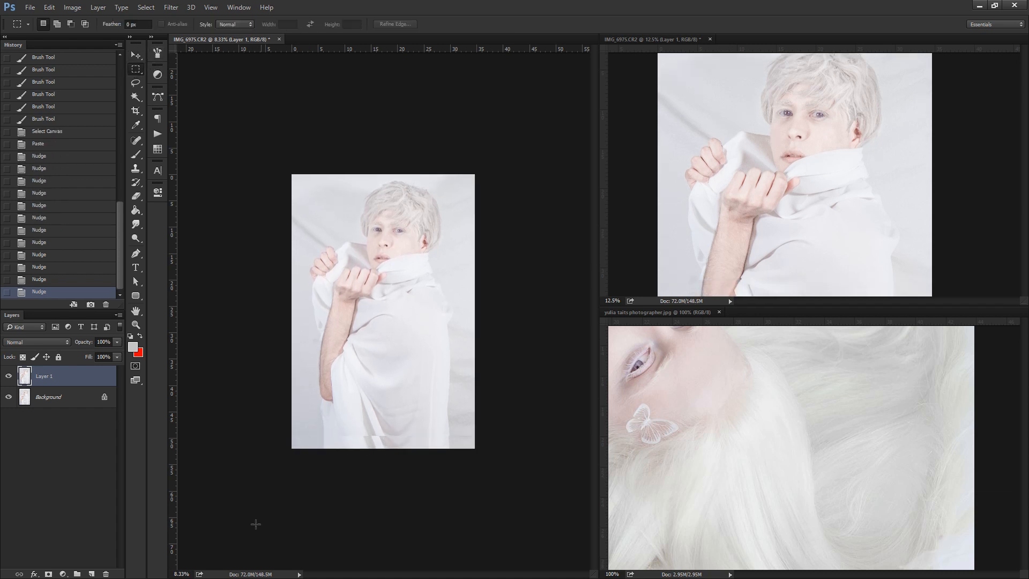
pyautogui.moveTo(262, 523); pyautogui.dragTo(466, 403)
pyautogui.click(140, 53)
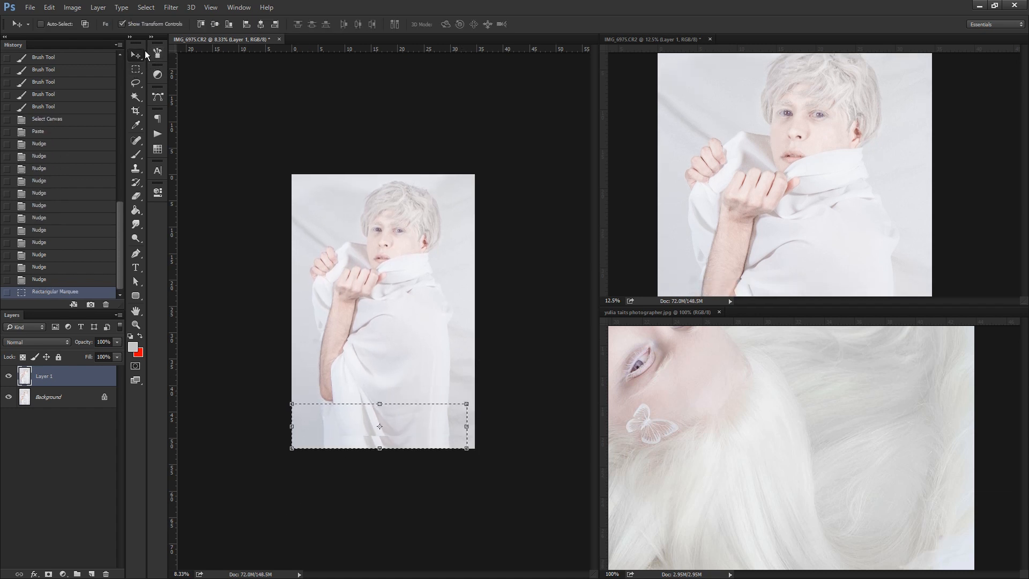
pyautogui.moveTo(380, 449); pyautogui.dragTo(380, 470)
pyautogui.press('Return')
pyautogui.hotkey('ctrl', 'd')
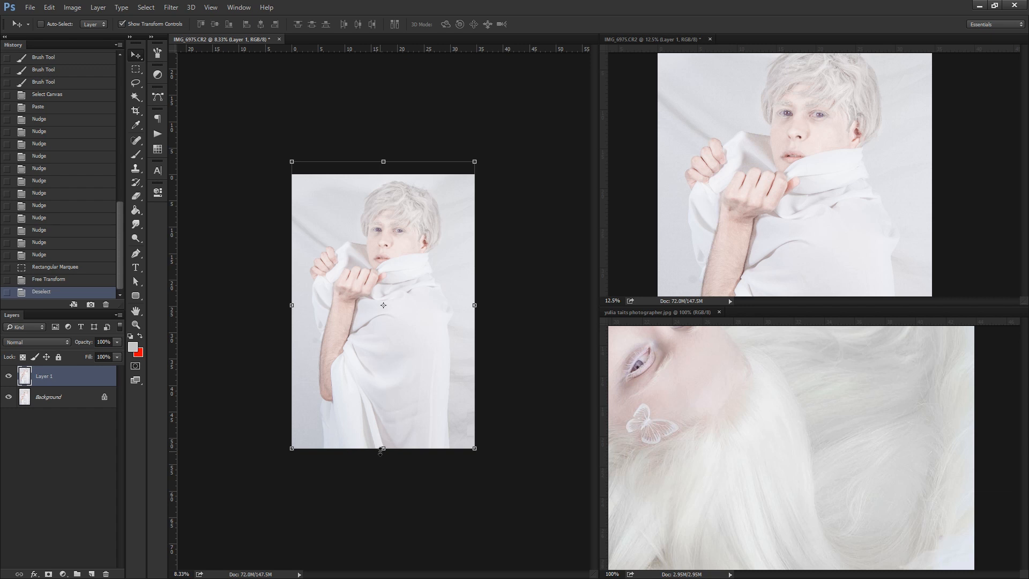
# Open Liquify on the pasted layer and start shaping the garment's back outline with a 700 to 1300 px warp brush.
pyautogui.click(167, 7)
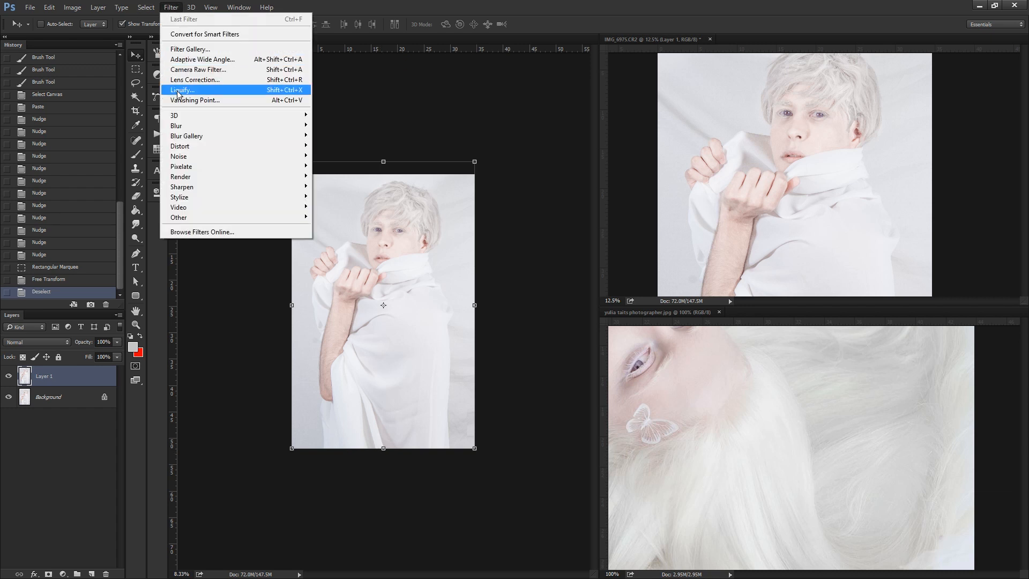
pyautogui.click(194, 90)
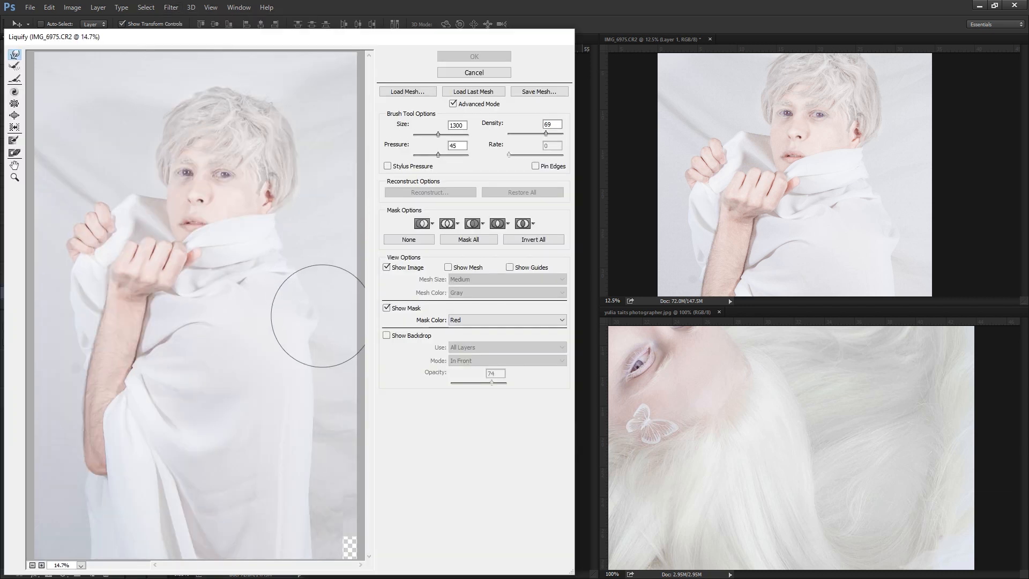
pyautogui.press('[')
pyautogui.press('[')
pyautogui.press('[')
pyautogui.press('[')
pyautogui.press('[')
pyautogui.press('[')
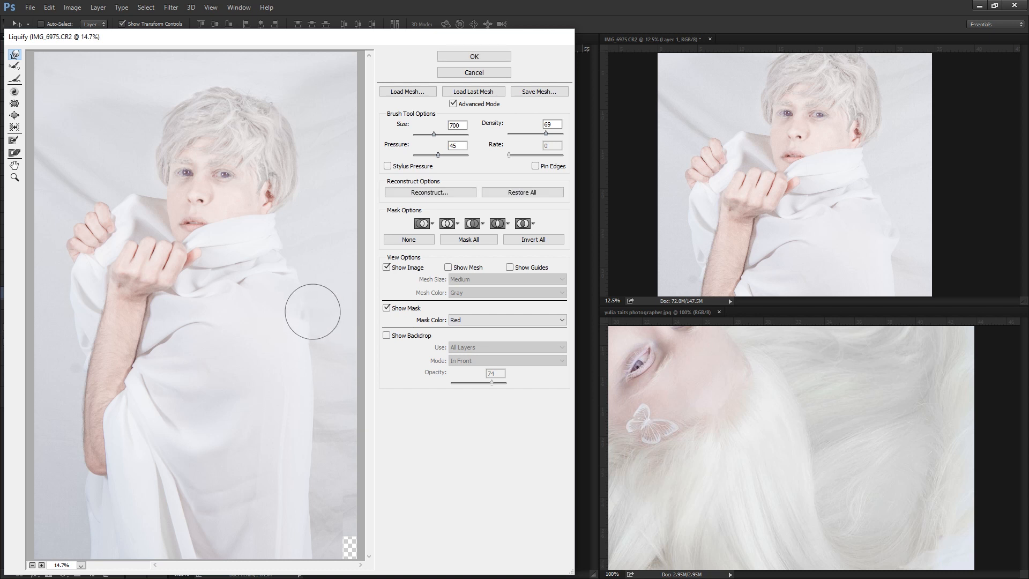
pyautogui.press(']')
pyautogui.press(']')
pyautogui.press(']')
pyautogui.press(']')
pyautogui.press(']')
pyautogui.press(']')
pyautogui.press(']')
pyautogui.press(']')
pyautogui.press(']')
pyautogui.press(']')
pyautogui.press(']')
pyautogui.press(']')
pyautogui.press(']')
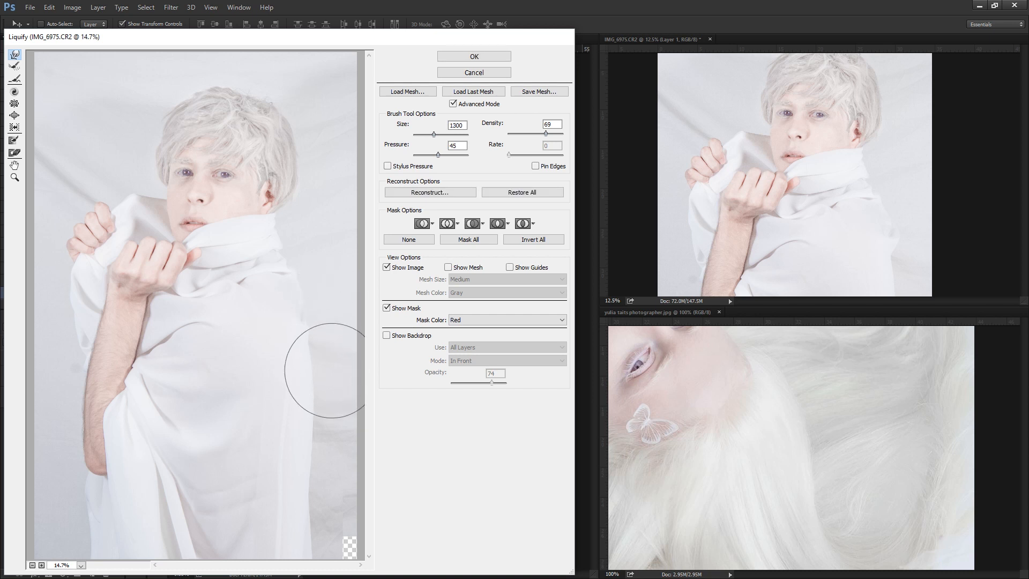
# Warp the picture's lower right corner over the transparent gap and even the garment's back edge with a 1000 px brush.
pyautogui.press('[')
pyautogui.press('[')
pyautogui.press('[')
pyautogui.press('[')
pyautogui.press('[')
pyautogui.press('[')
pyautogui.press('[')
pyautogui.press('[')
pyautogui.press('[')
pyautogui.press('[')
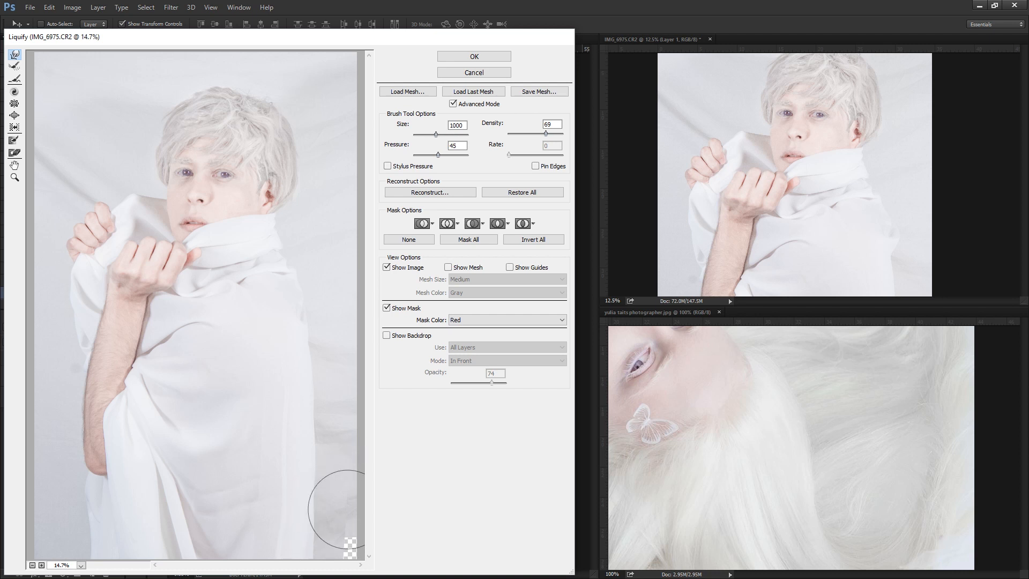
pyautogui.moveTo(346, 509); pyautogui.dragTo(370, 567)
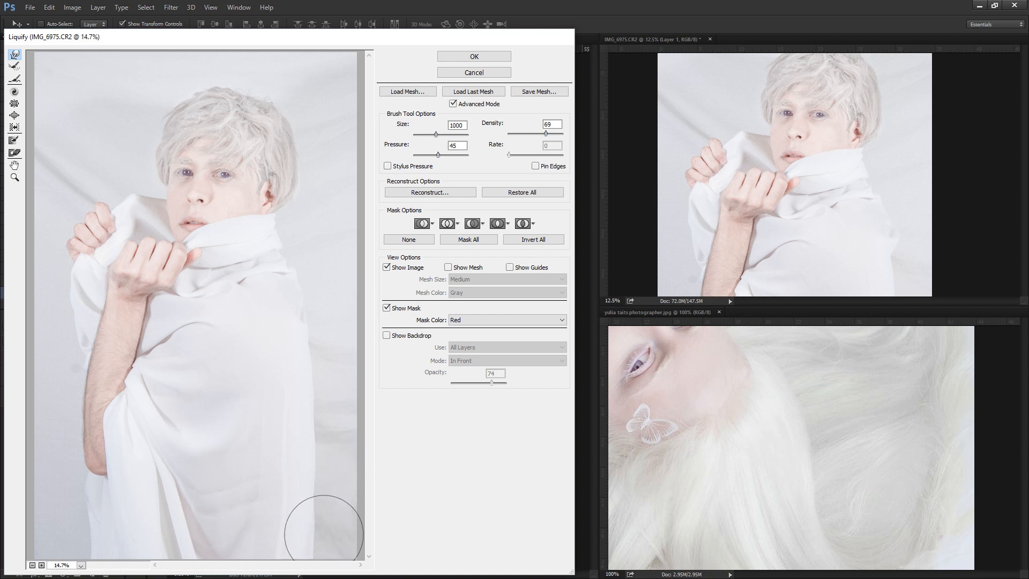
pyautogui.moveTo(323, 532); pyautogui.dragTo(310, 561)
pyautogui.moveTo(328, 432)
pyautogui.mouseDown()
pyautogui.moveTo(327, 531)
pyautogui.moveTo(324, 372)
pyautogui.mouseUp()
# Refine the garment's shoulder and outer outline in Liquify with a 700 to 1500 px warp brush.
pyautogui.press('[')
pyautogui.press('[')
pyautogui.press('[')
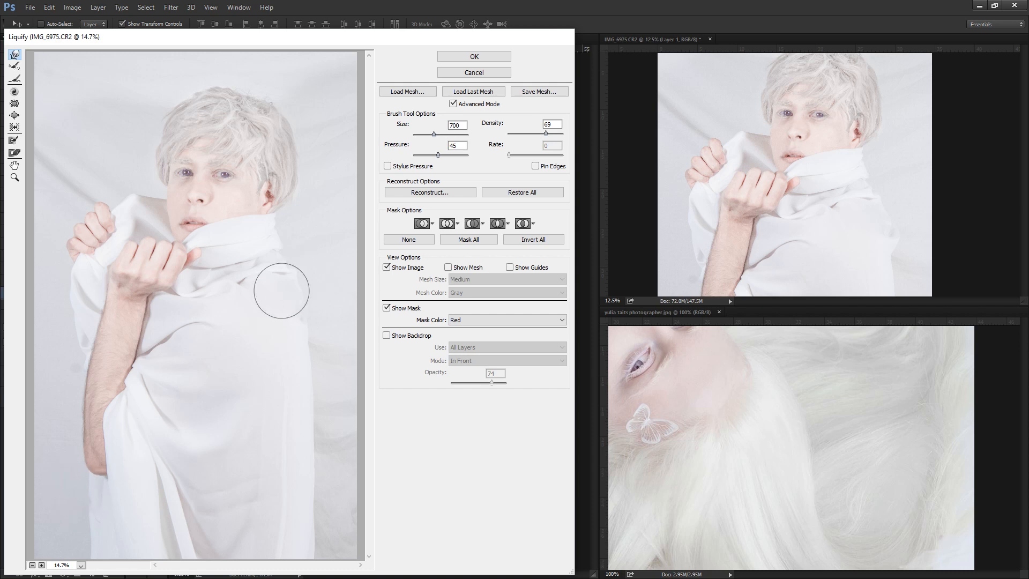
pyautogui.press(']')
pyautogui.press(']')
pyautogui.press(']')
pyautogui.press(']')
pyautogui.press(']')
pyautogui.press(']')
pyautogui.press(']')
pyautogui.press(']')
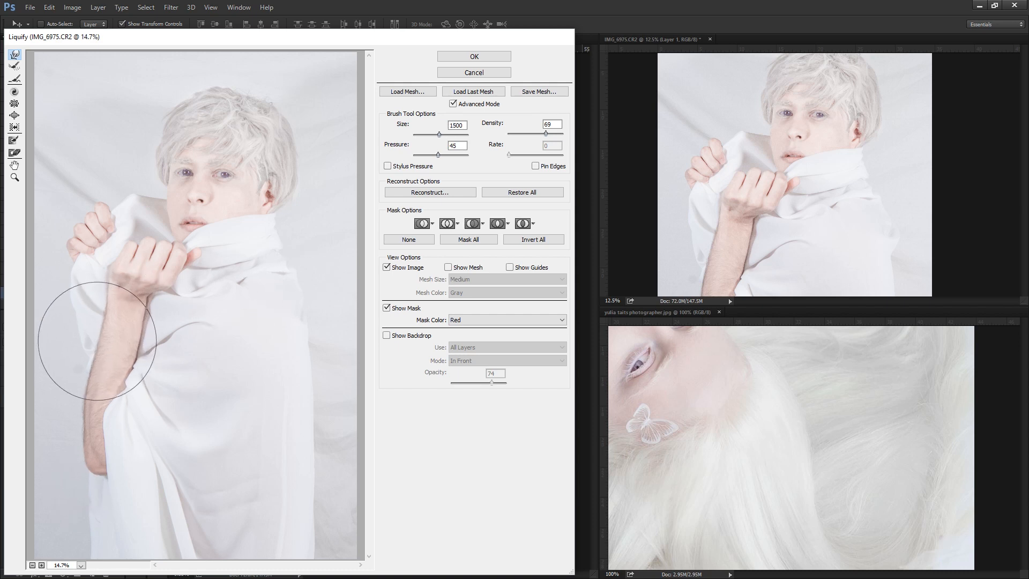
# Reshape the crown of the hair in Liquify with a 700 to 900 px warp brush.
pyautogui.press('[')
pyautogui.press('[')
pyautogui.press('[')
pyautogui.press('[')
pyautogui.press('[')
pyautogui.press('[')
pyautogui.press('[')
pyautogui.press('[')
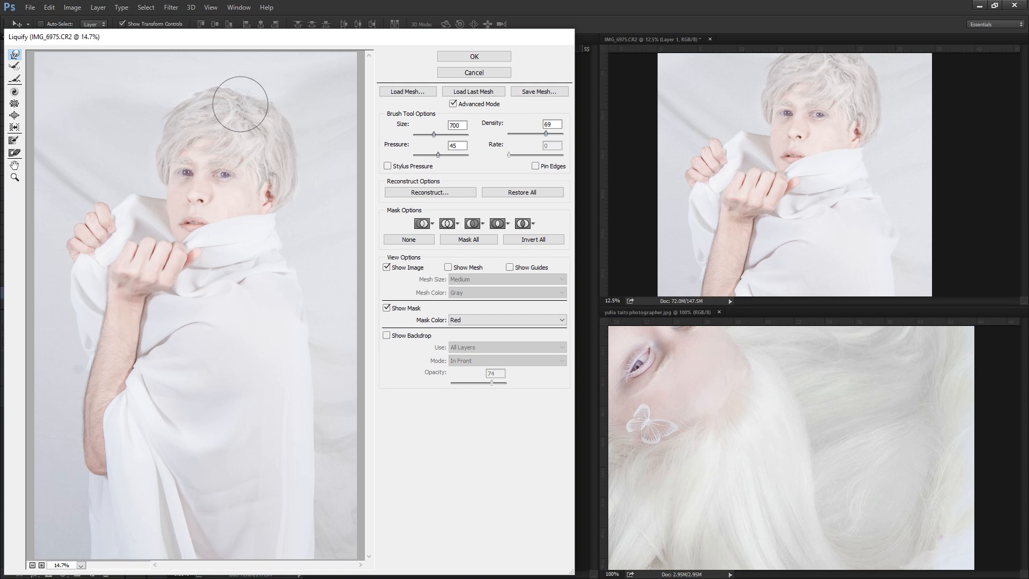
pyautogui.press('[')
pyautogui.press(']')
pyautogui.press(']')
pyautogui.press(']')
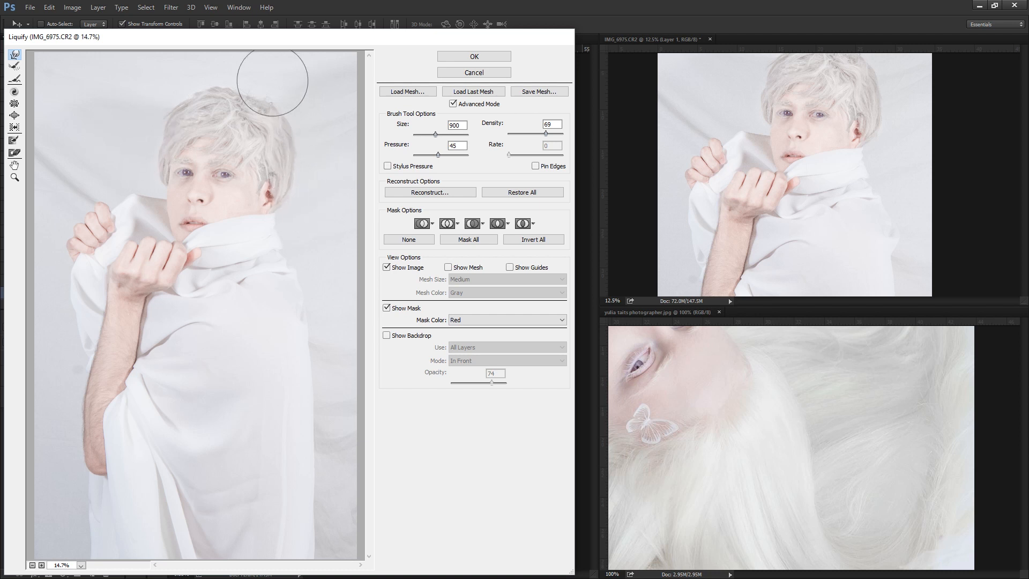
# Round out the hair's outline at the back of the head with a 700 px warp brush and apply Liquify.
pyautogui.press('[')
pyautogui.press('[')
pyautogui.press('[')
pyautogui.press('[')
pyautogui.press(']')
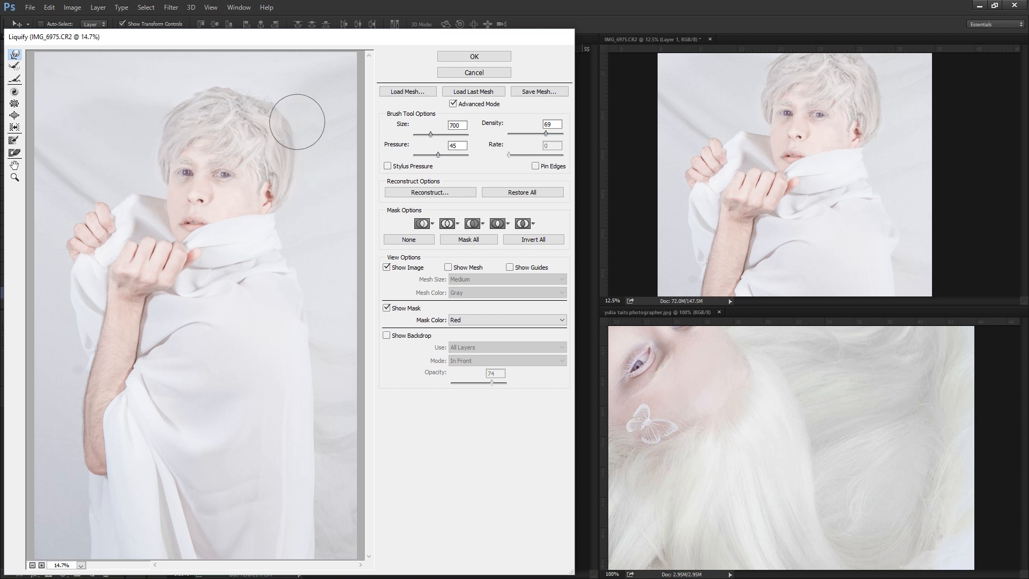
pyautogui.press(']')
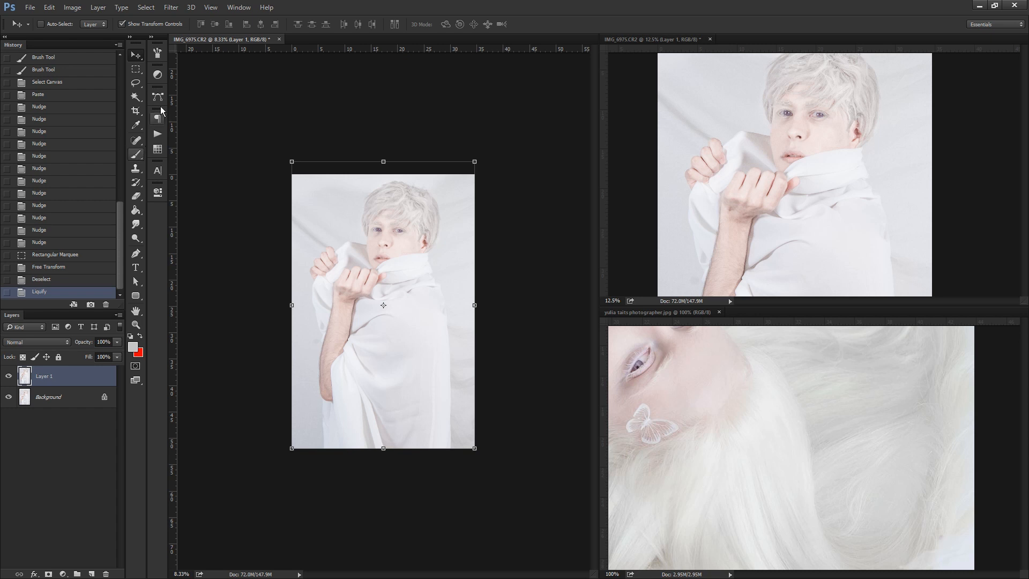
# Paint over uneven backdrop areas near the picture's edges with a 600 px Normal-mode brush in a sampled backdrop grey.
pyautogui.press('b')
pyautogui.click(55, 24)
pyautogui.click(118, 25)
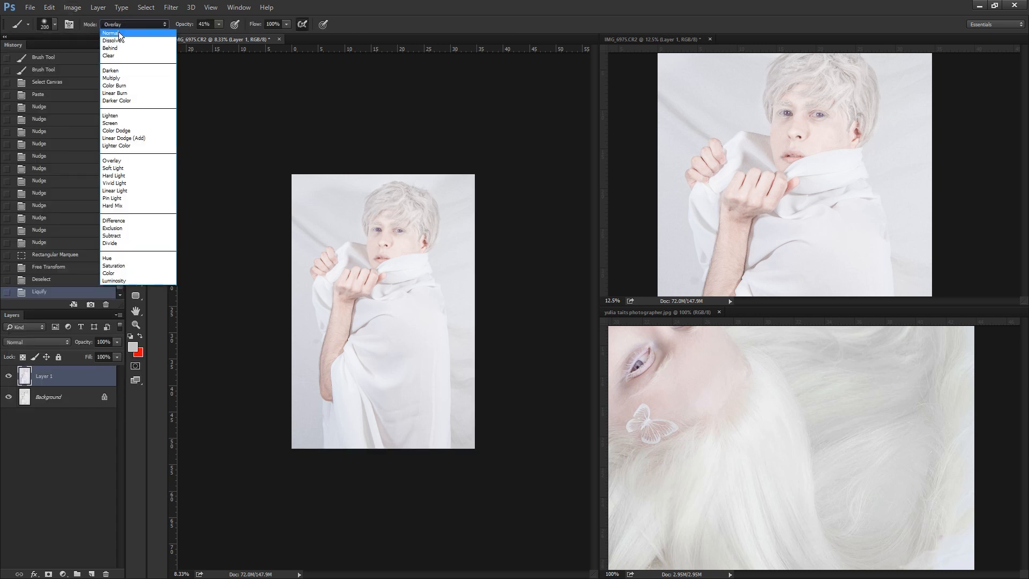
pyautogui.click(118, 32)
pyautogui.keyDown('alt'); pyautogui.click(465, 377); pyautogui.keyUp('alt')
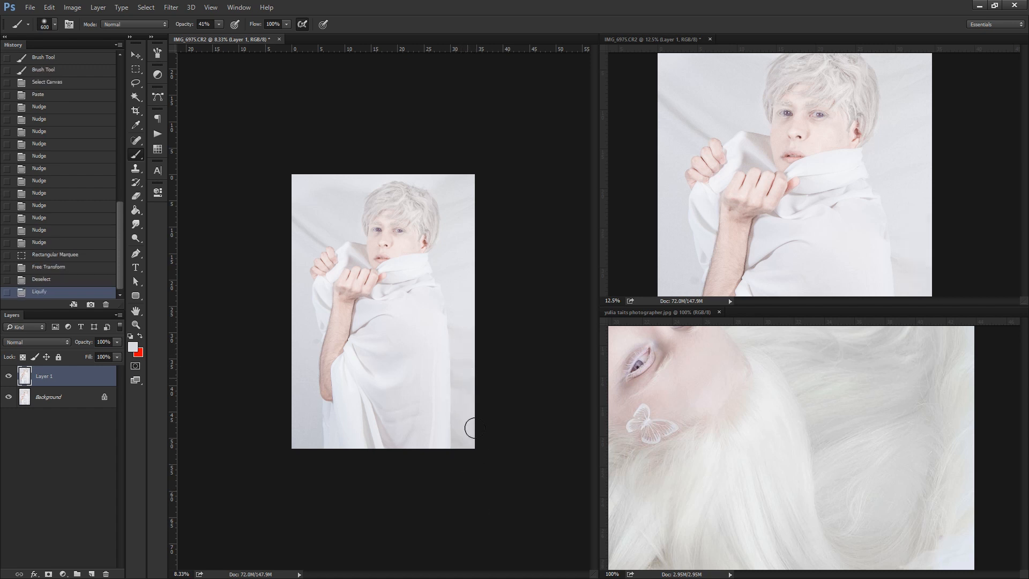
pyautogui.click(467, 316)
pyautogui.keyDown('alt'); pyautogui.click(308, 200); pyautogui.keyUp('alt')
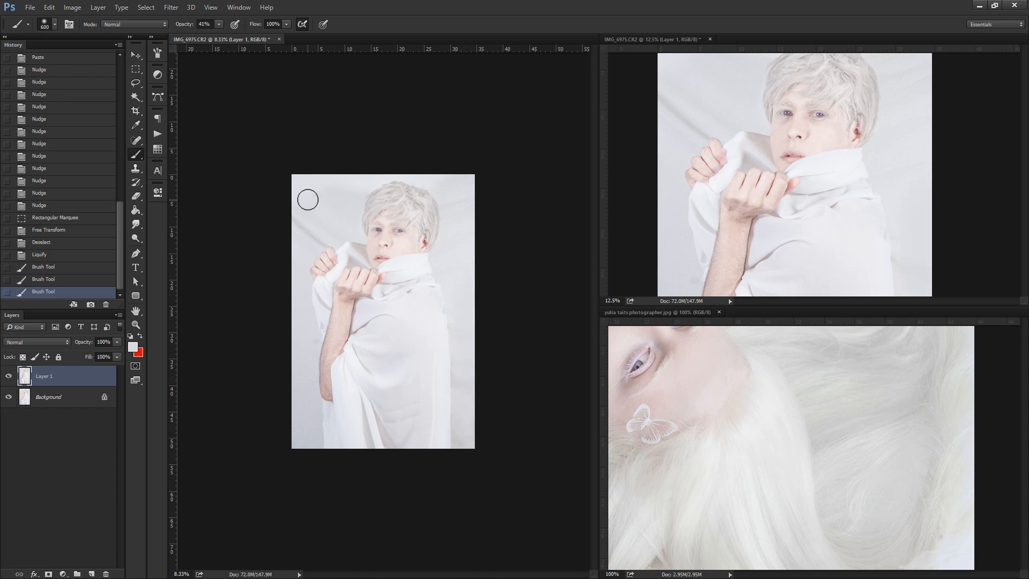
# Soften the backdrop creases beside the raised fist with a 125 px Normal-mode brush at 41% opacity.
pyautogui.click(134, 325)
pyautogui.click(307, 234)
pyautogui.click(308, 234)
pyautogui.click(136, 154)
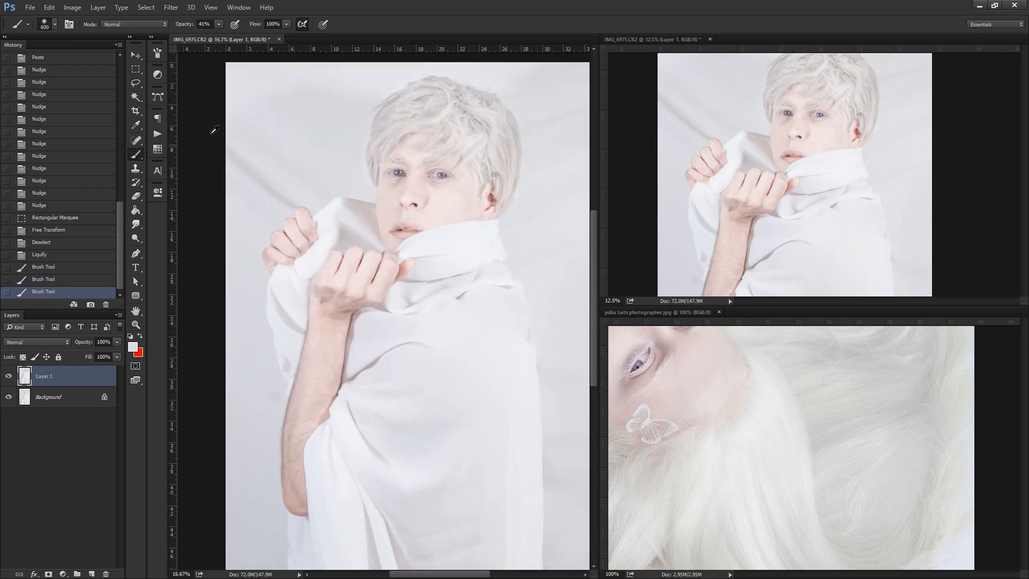
pyautogui.moveTo(290, 203)
pyautogui.mouseDown()
pyautogui.moveTo(298, 199)
pyautogui.moveTo(265, 190)
pyautogui.moveTo(270, 172)
pyautogui.moveTo(269, 227)
pyautogui.mouseUp()
pyautogui.click(279, 198)
pyautogui.click(285, 195)
pyautogui.click(290, 192)
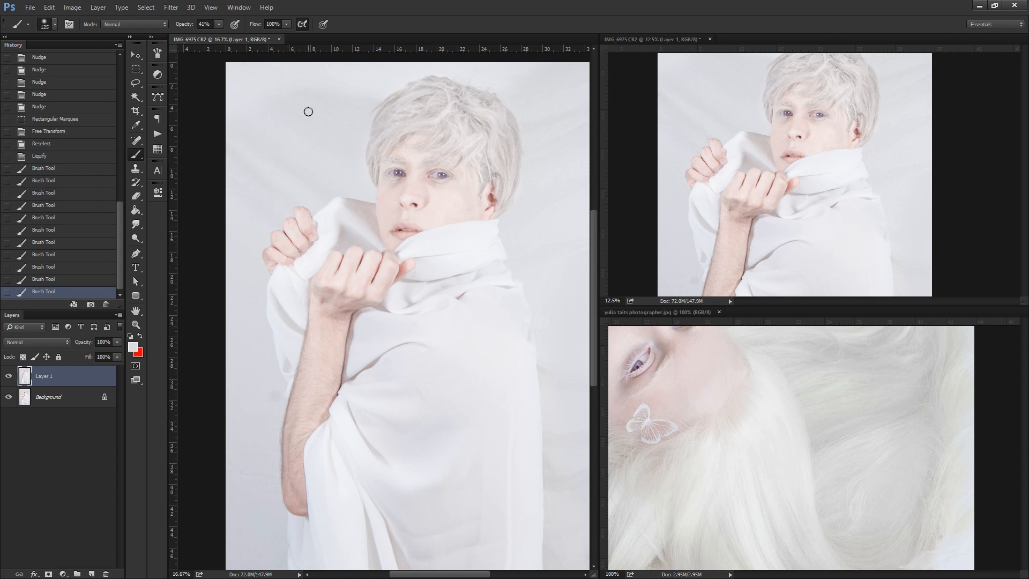
# Smooth the backdrop along the picture's upper edges and behind the head with a 1100 px Normal-mode brush at 41% opacity.
pyautogui.press(']')
pyautogui.press(']')
pyautogui.press(']')
pyautogui.press(']')
pyautogui.press(']')
pyautogui.press(']')
pyautogui.press(']')
pyautogui.press(']')
pyautogui.moveTo(207, 59); pyautogui.dragTo(252, 48)
pyautogui.moveTo(533, 52)
pyautogui.mouseDown()
pyautogui.moveTo(541, 177)
pyautogui.moveTo(539, 145)
pyautogui.mouseUp()
pyautogui.moveTo(537, 96); pyautogui.dragTo(556, 187)
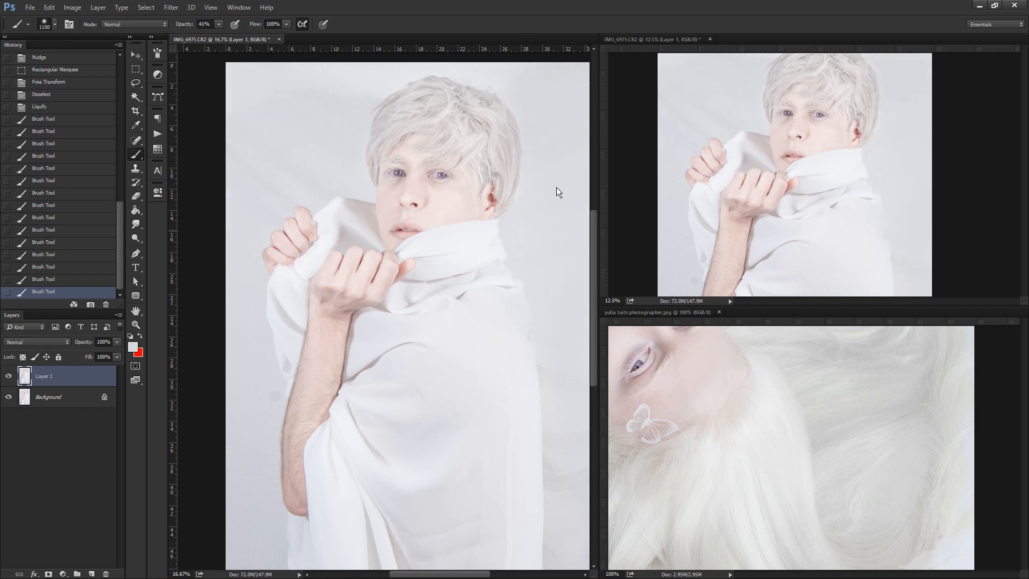
# Examine the whole portrait at reduced zoom and compare it with the full reference photograph.
pyautogui.moveTo(592, 268); pyautogui.dragTo(591, 333)
pyautogui.press('space')
pyautogui.moveTo(437, 152); pyautogui.dragTo(439, 378)
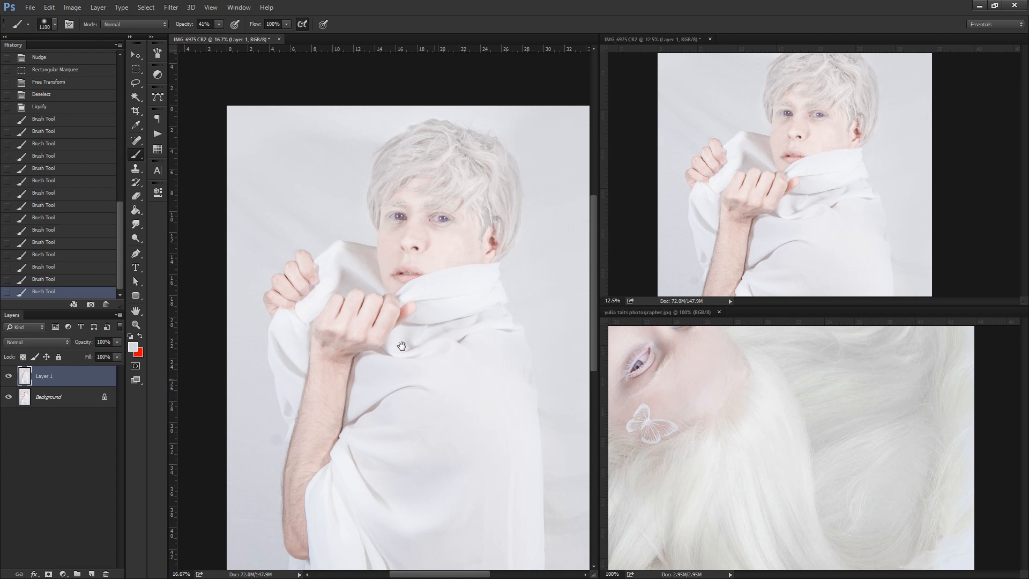
pyautogui.press('z')
pyautogui.keyDown('alt'); pyautogui.click(386, 316); pyautogui.keyUp('alt')
pyautogui.keyDown('alt'); pyautogui.click(388, 289); pyautogui.keyUp('alt')
pyautogui.keyDown('alt'); pyautogui.click(389, 280); pyautogui.keyUp('alt')
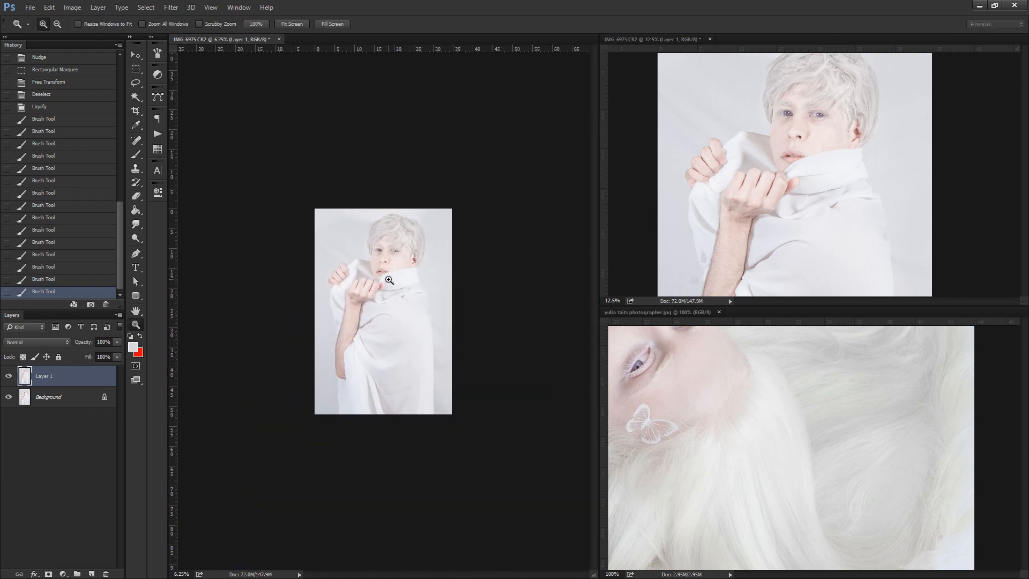
pyautogui.click(408, 268)
pyautogui.keyDown('alt'); pyautogui.click(771, 423); pyautogui.keyUp('alt')
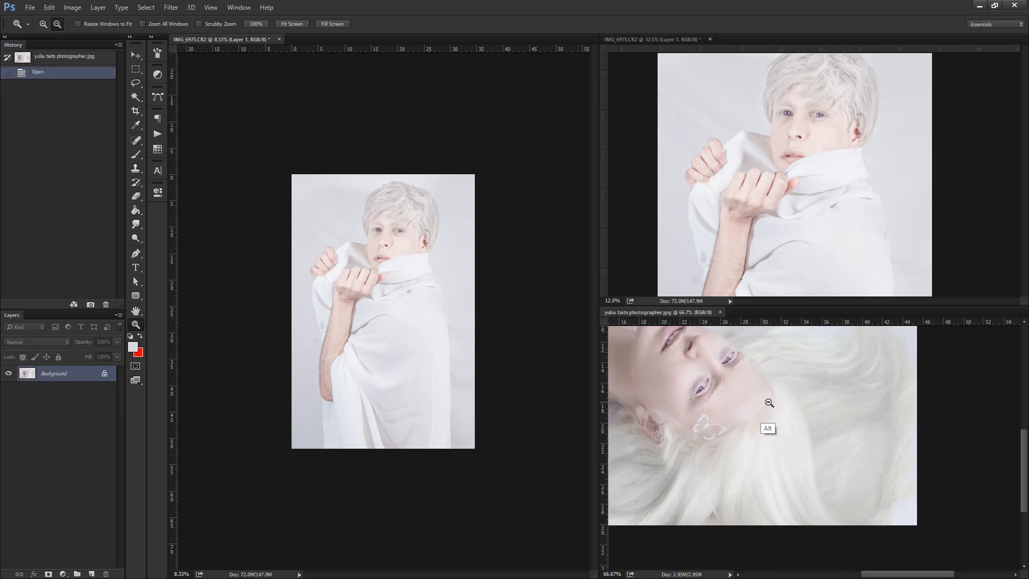
pyautogui.keyDown('alt'); pyautogui.click(784, 423); pyautogui.keyUp('alt')
pyautogui.keyDown('alt'); pyautogui.click(852, 439); pyautogui.keyUp('alt')
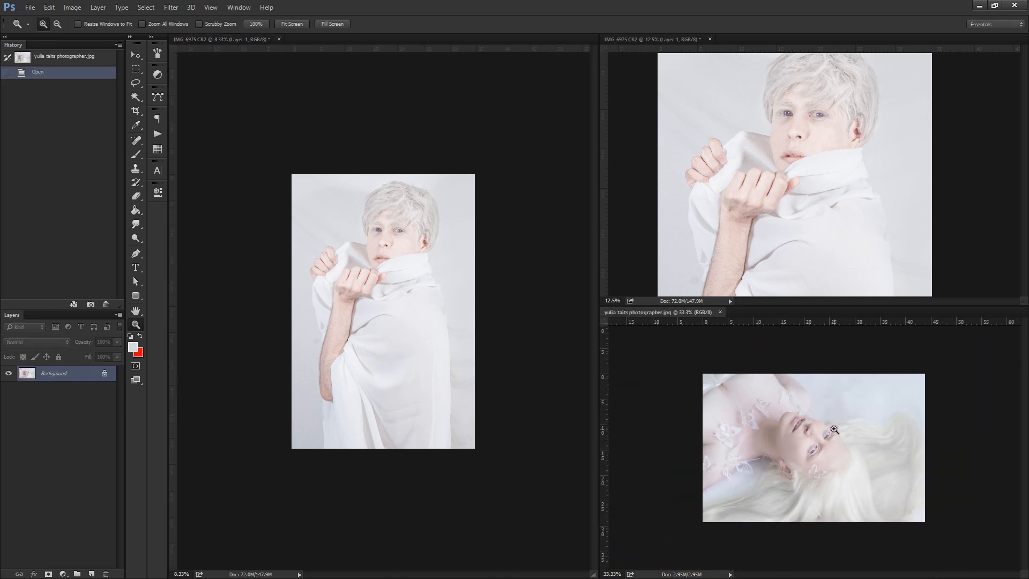
pyautogui.click(392, 223)
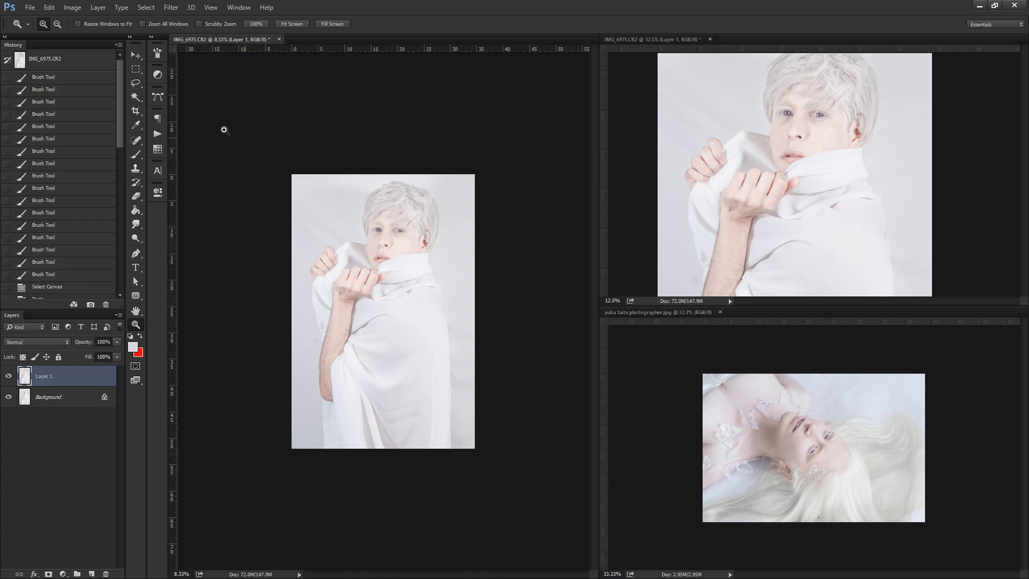
# Tint the hair with a tone sampled from the reference's hair, using a 200 px Color-mode brush at 41% and 65% opacity.
pyautogui.click(136, 155)
pyautogui.click(114, 273)
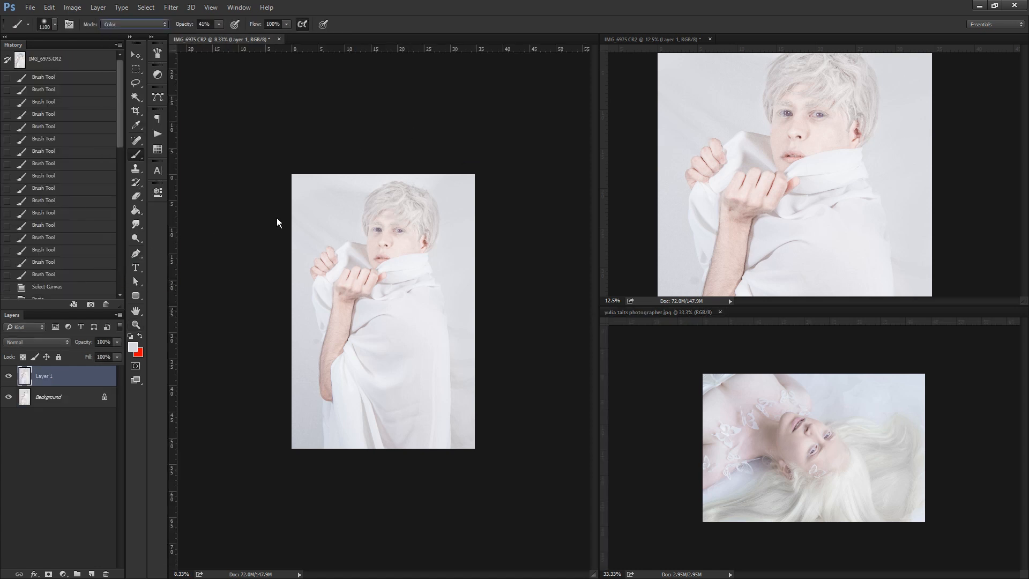
pyautogui.press('alt')
pyautogui.keyDown('alt'); pyautogui.click(796, 481); pyautogui.keyUp('alt')
pyautogui.press('[')
pyautogui.press('[')
pyautogui.press('[')
pyautogui.press('[')
pyautogui.press('[')
pyautogui.press('[')
pyautogui.press('[')
pyautogui.press('[')
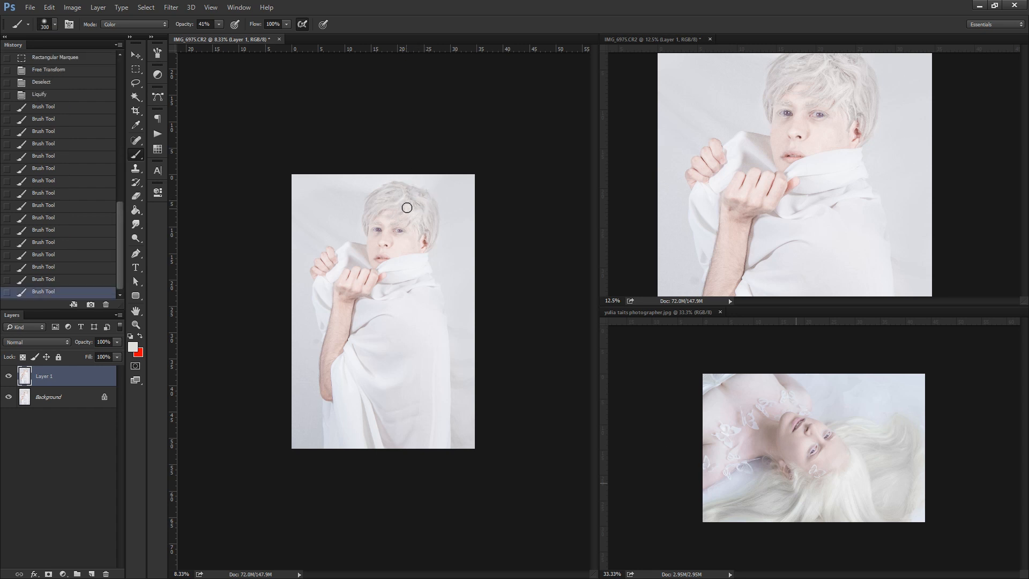
pyautogui.moveTo(383, 198); pyautogui.dragTo(379, 198)
pyautogui.moveTo(380, 199)
pyautogui.mouseDown()
pyautogui.moveTo(368, 213)
pyautogui.moveTo(408, 199)
pyautogui.mouseUp()
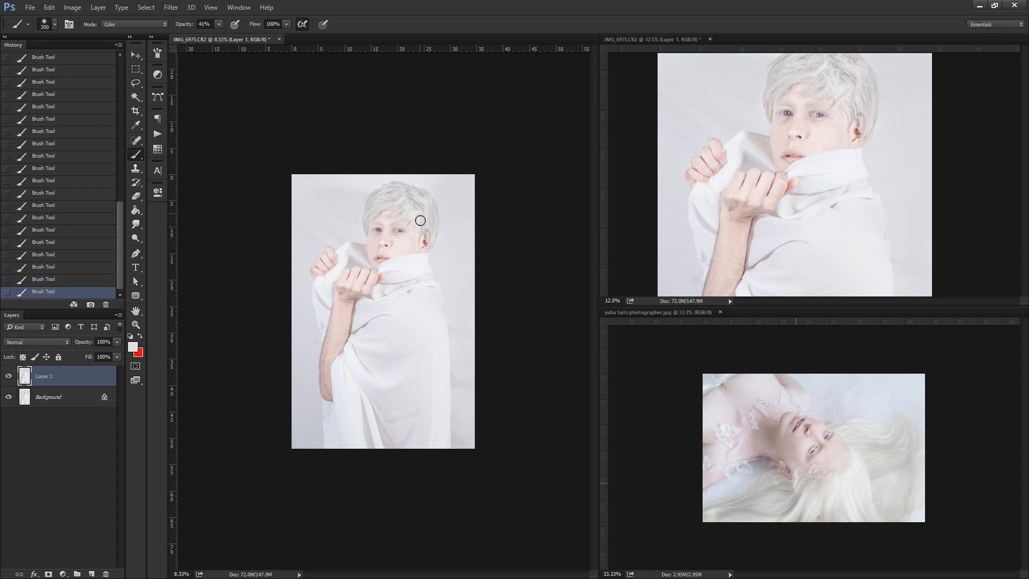
pyautogui.click(220, 24)
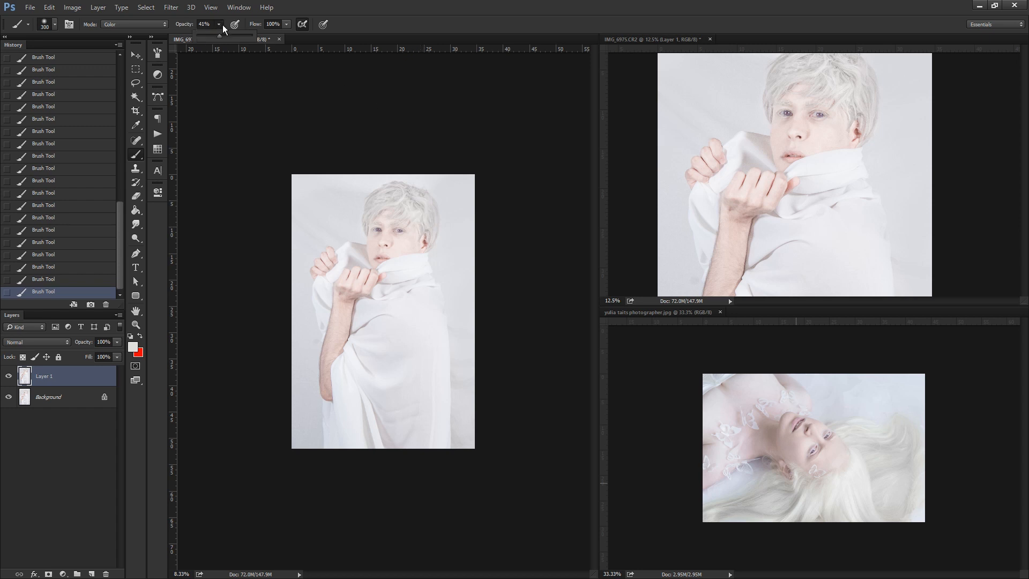
pyautogui.click(415, 197)
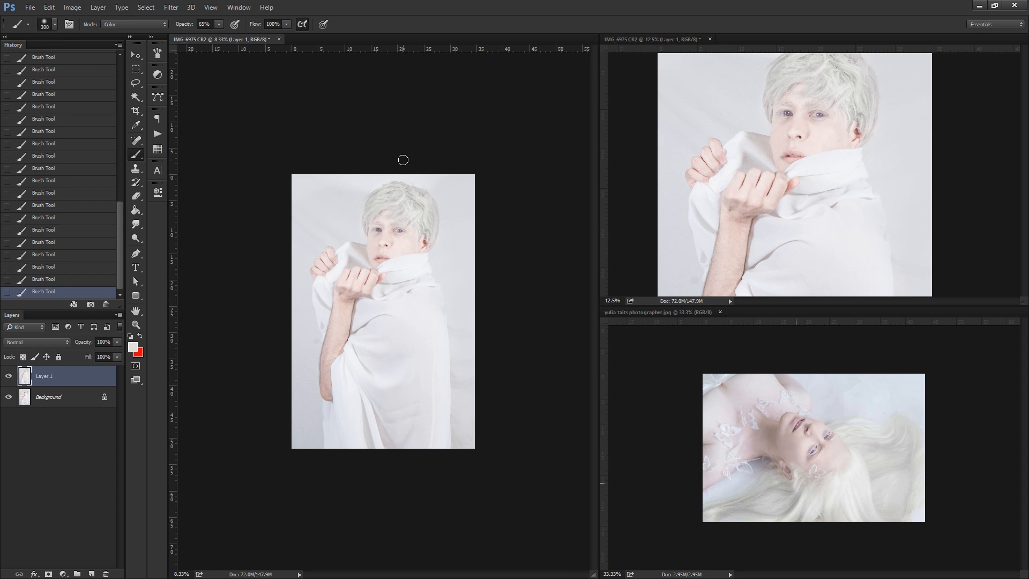
# Brighten the cloth and raised arm with a 400 px Soft Light brush at 65% opacity in a near-white sampled from the cloth.
pyautogui.click(133, 24)
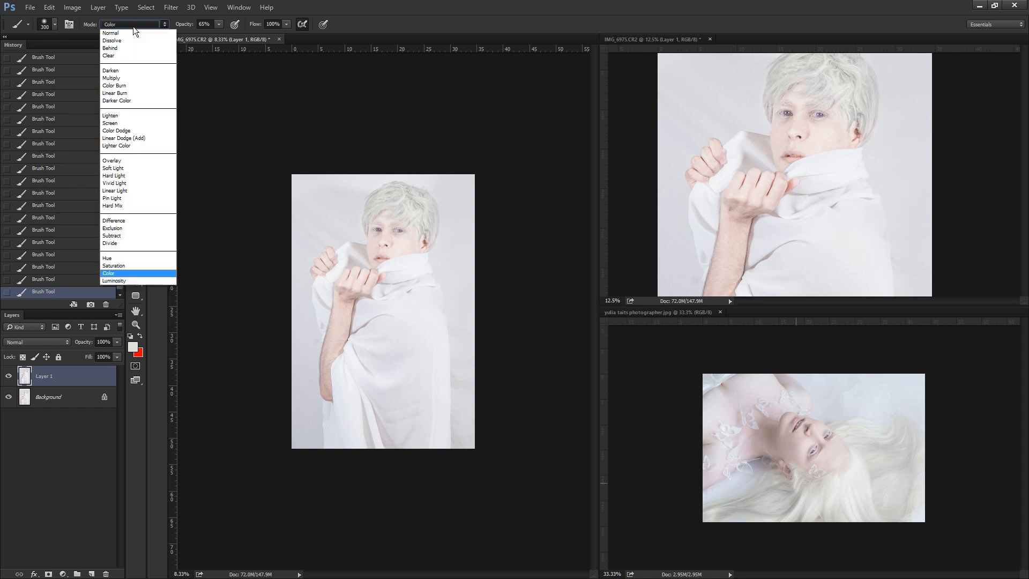
pyautogui.click(111, 172)
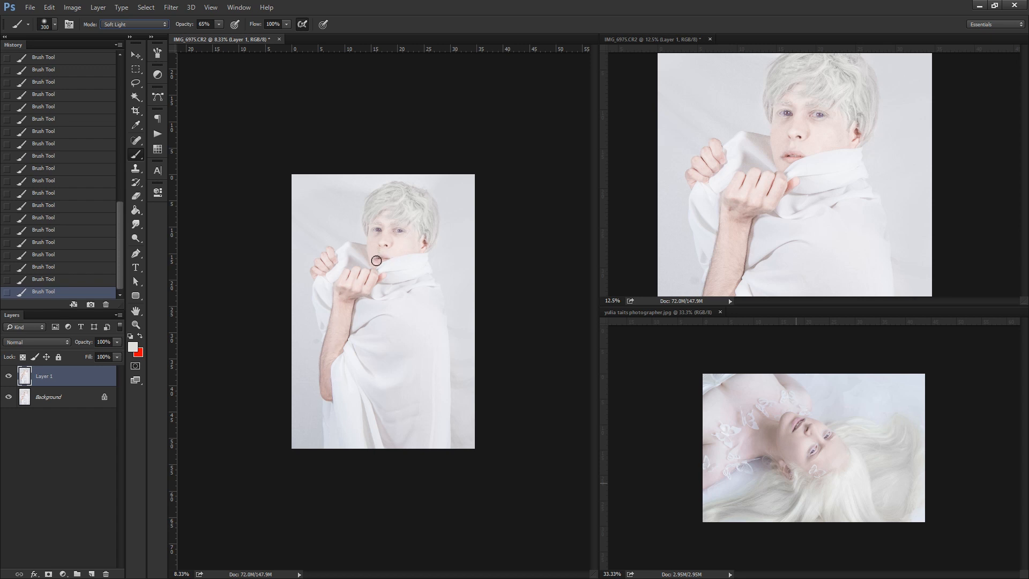
pyautogui.press(']')
pyautogui.press(']')
pyautogui.press(']')
pyautogui.press(']')
pyautogui.press(']')
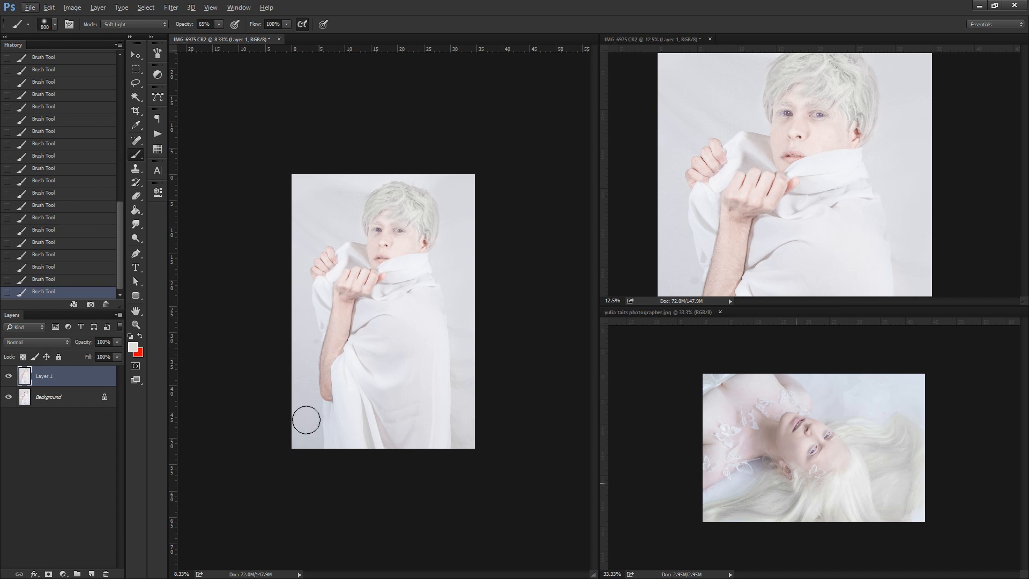
pyautogui.keyDown('alt'); pyautogui.click(403, 287); pyautogui.keyUp('alt')
pyautogui.press('[')
pyautogui.press('[')
pyautogui.press('[')
pyautogui.press('[')
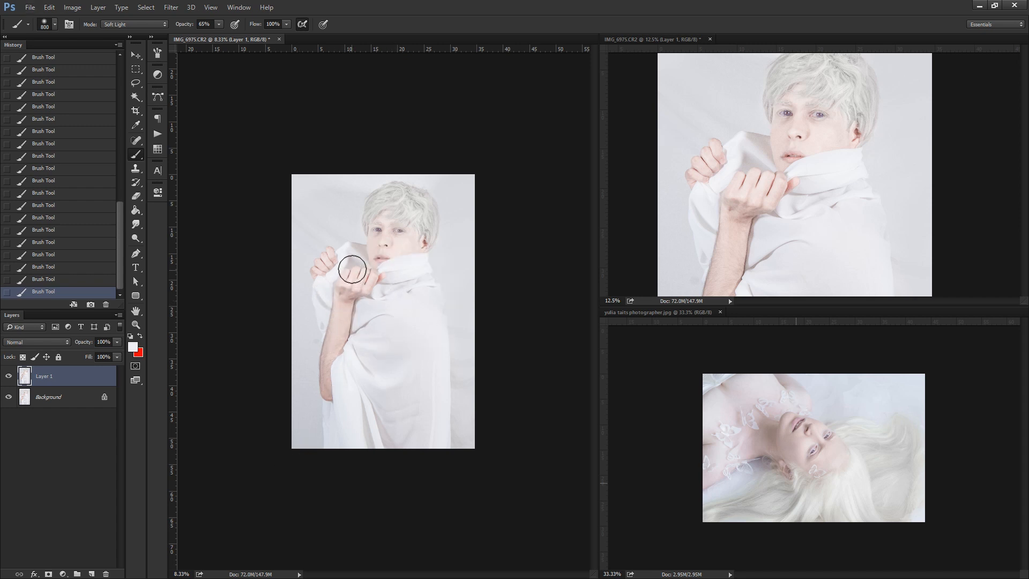
pyautogui.moveTo(336, 335)
pyautogui.mouseDown()
pyautogui.moveTo(324, 386)
pyautogui.moveTo(351, 295)
pyautogui.mouseUp()
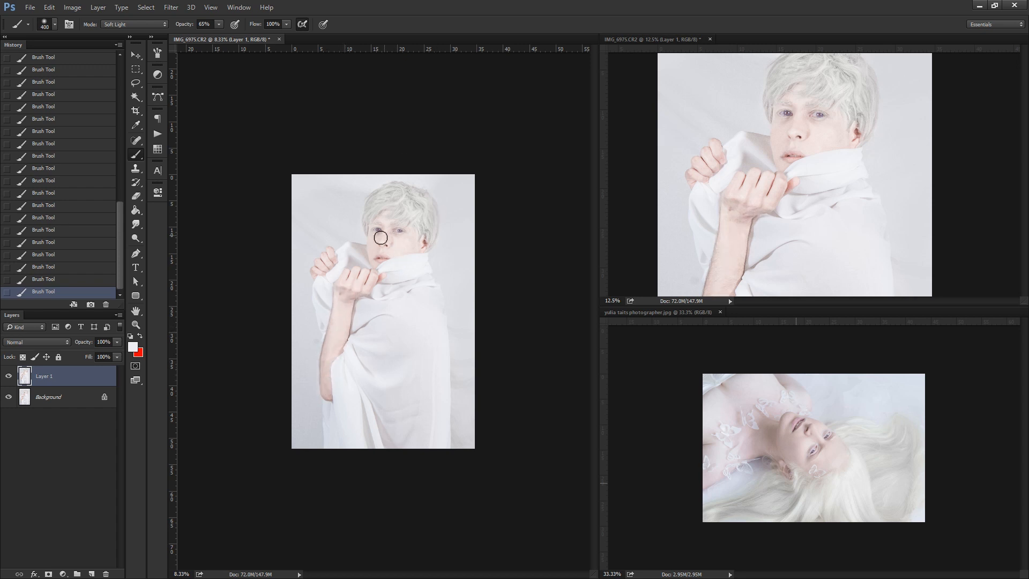
# Sample the facial skin tone, darken it to #a99c9a and shade the face with the 400 px Soft Light brush.
pyautogui.press('alt')
pyautogui.keyDown('alt'); pyautogui.click(389, 242); pyautogui.keyUp('alt')
pyautogui.press('alt')
pyautogui.click(132, 347)
pyautogui.click(389, 185)
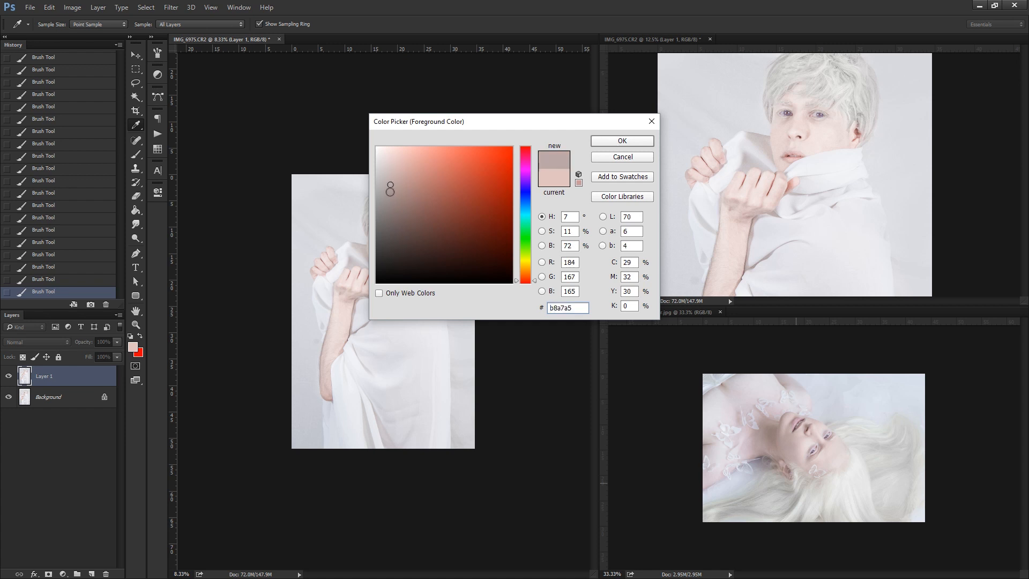
pyautogui.click(622, 140)
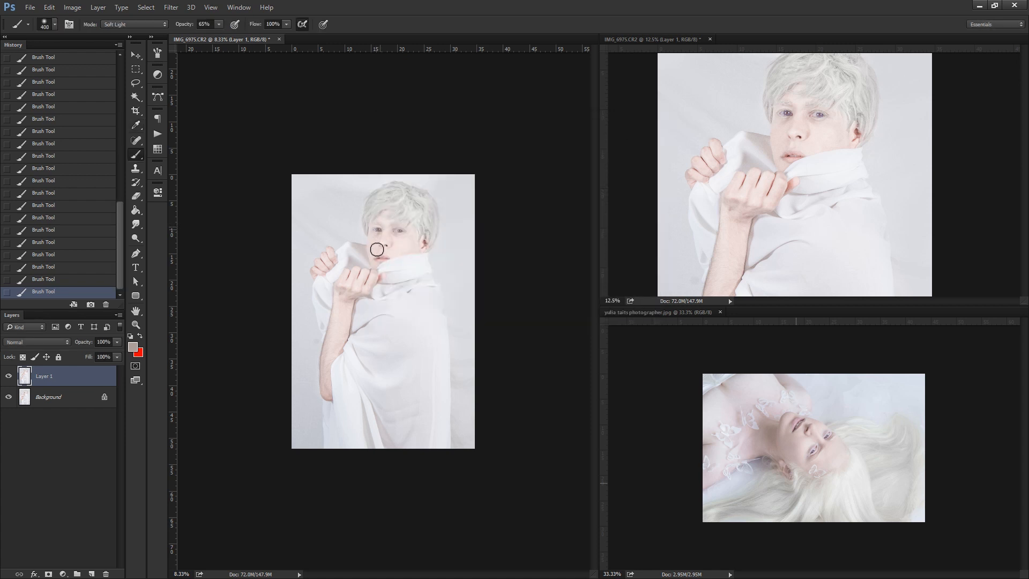
pyautogui.keyDown('alt'); pyautogui.click(410, 239); pyautogui.keyUp('alt')
# Deepen the portrait's shadows with the 400 px Soft Light brush in a darker brownish grey, #6e605e.
pyautogui.click(132, 346)
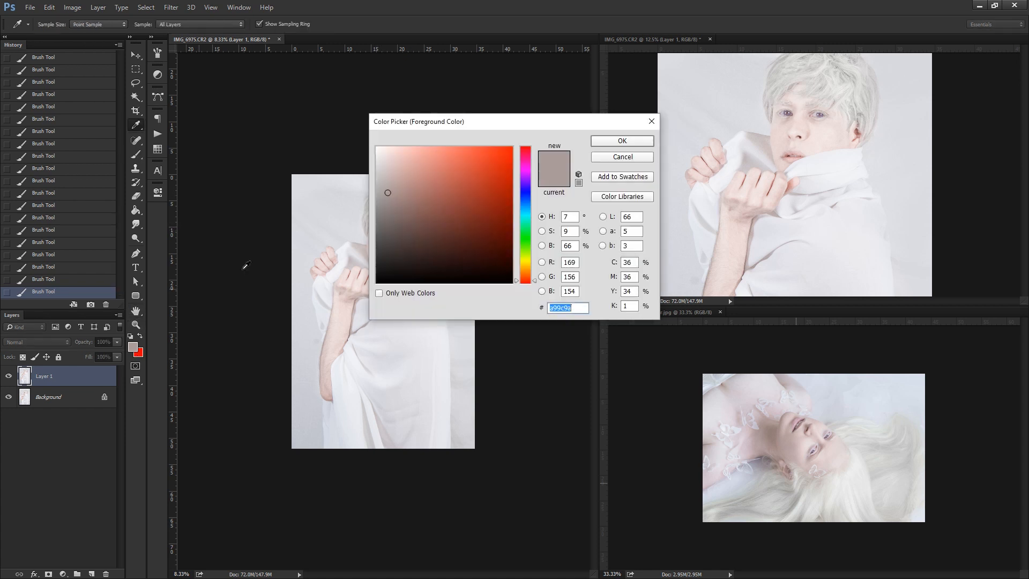
pyautogui.click(389, 217)
pyautogui.click(621, 141)
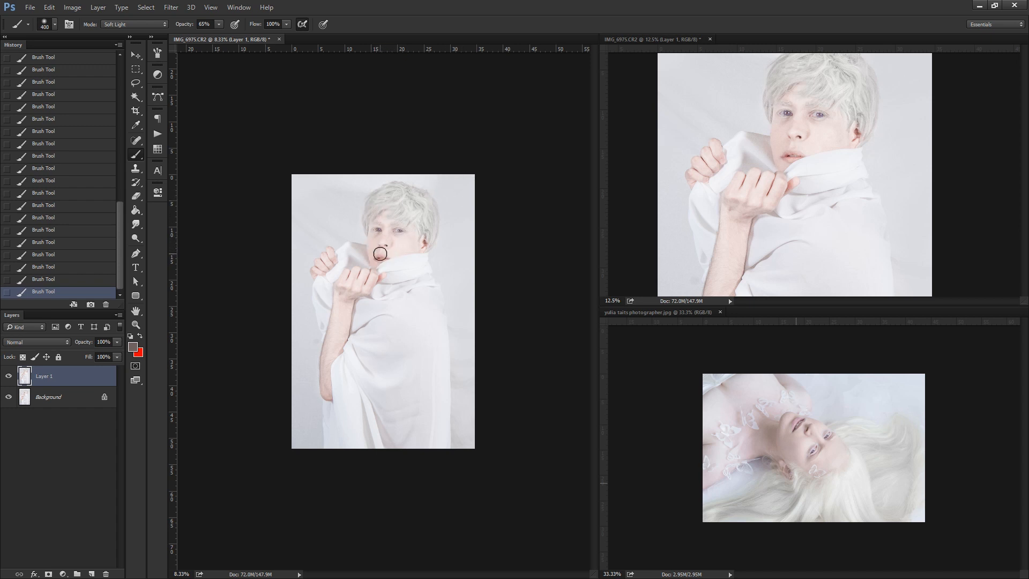
pyautogui.click(140, 324)
pyautogui.click(408, 246)
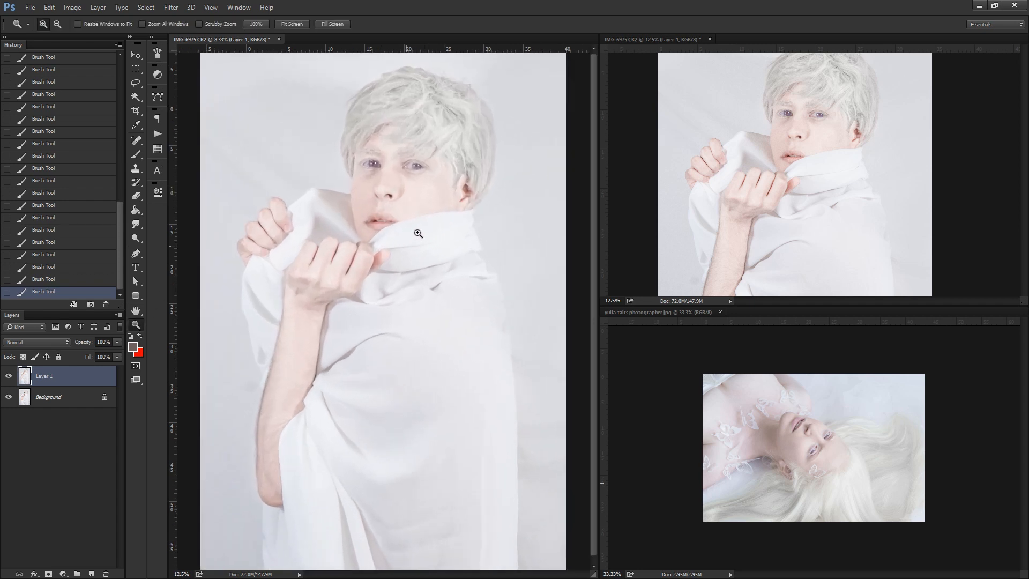
pyautogui.press('b')
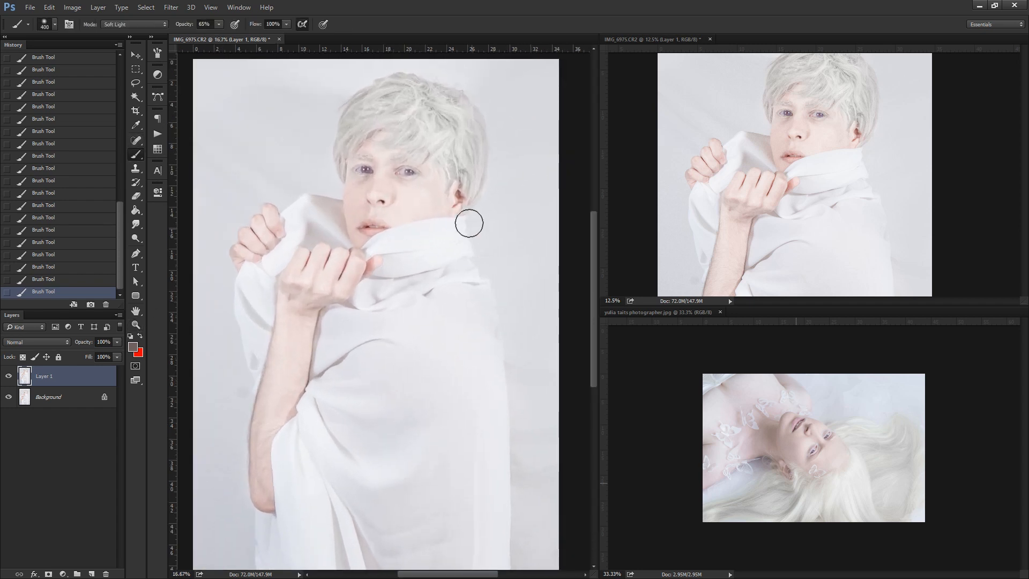
# Shade the cloth collar with a 900 px Soft Light brush, darkening the brownish grey paint colour further.
pyautogui.press(']')
pyautogui.press(']')
pyautogui.press(']')
pyautogui.press(']')
pyautogui.press(']')
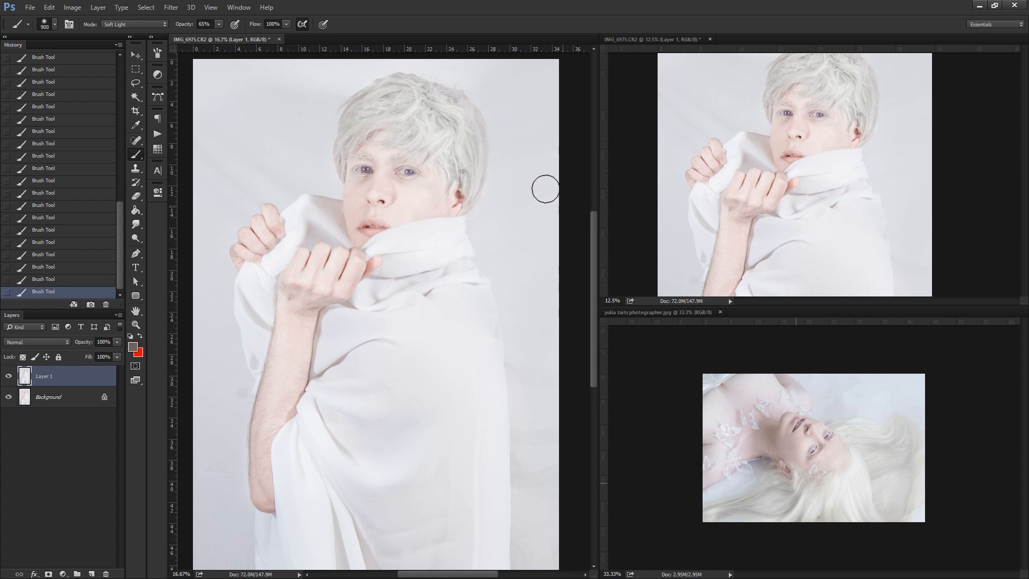
pyautogui.click(133, 347)
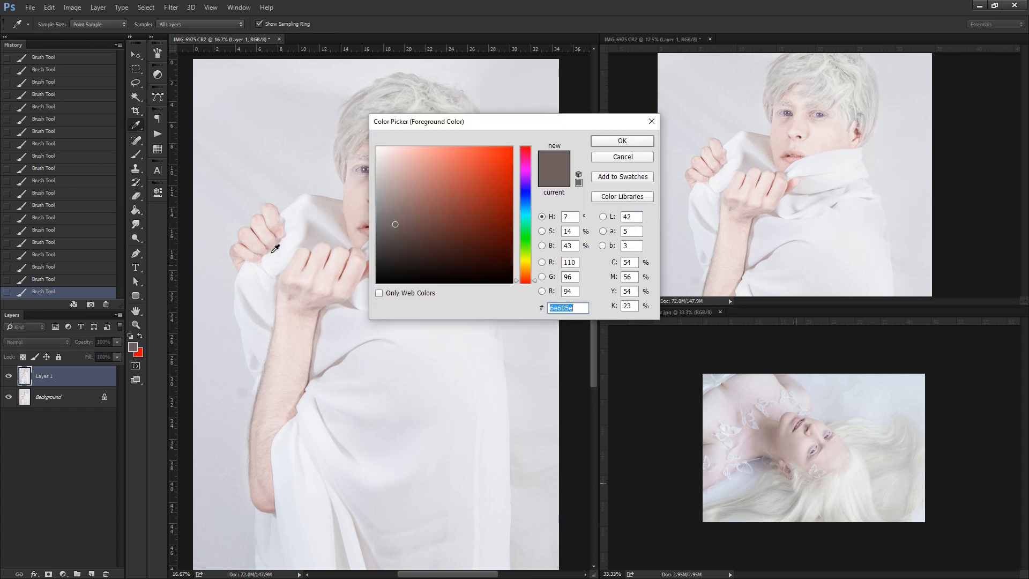
pyautogui.click(397, 243)
pyautogui.press('Return')
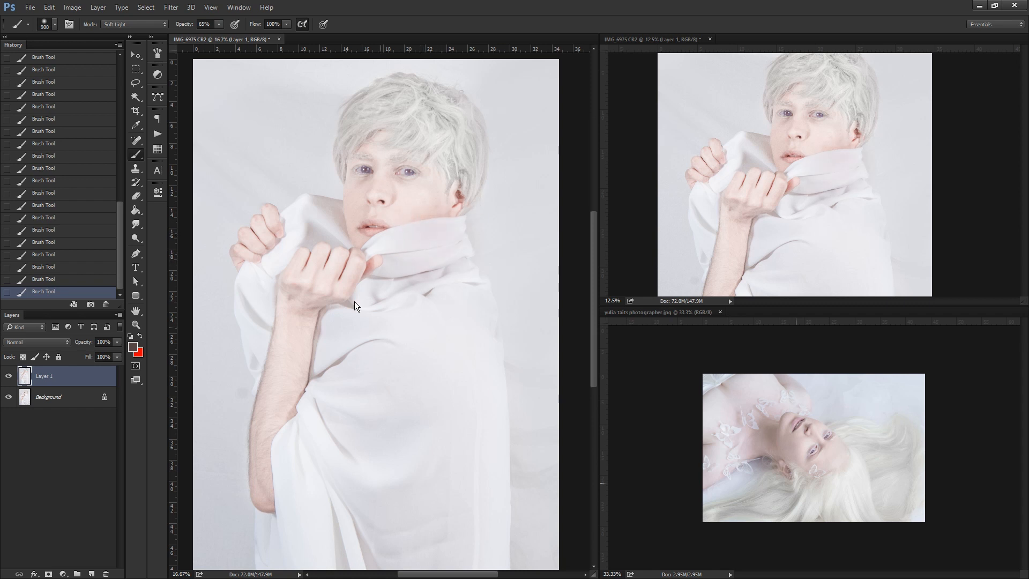
# Step back three brush strokes in the history, capture that state as a snapshot and make the snapshot active.
pyautogui.click(81, 254)
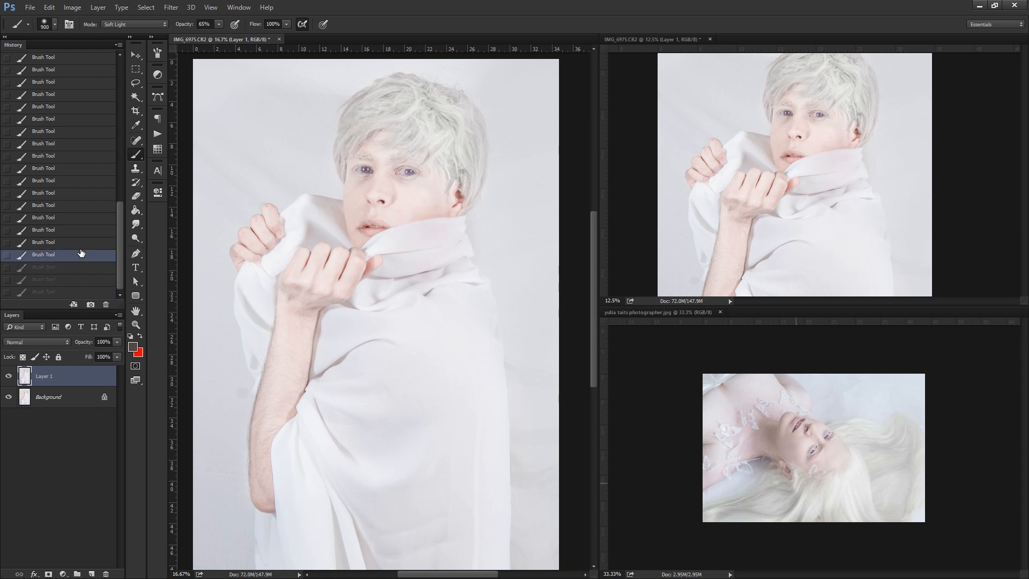
pyautogui.click(136, 324)
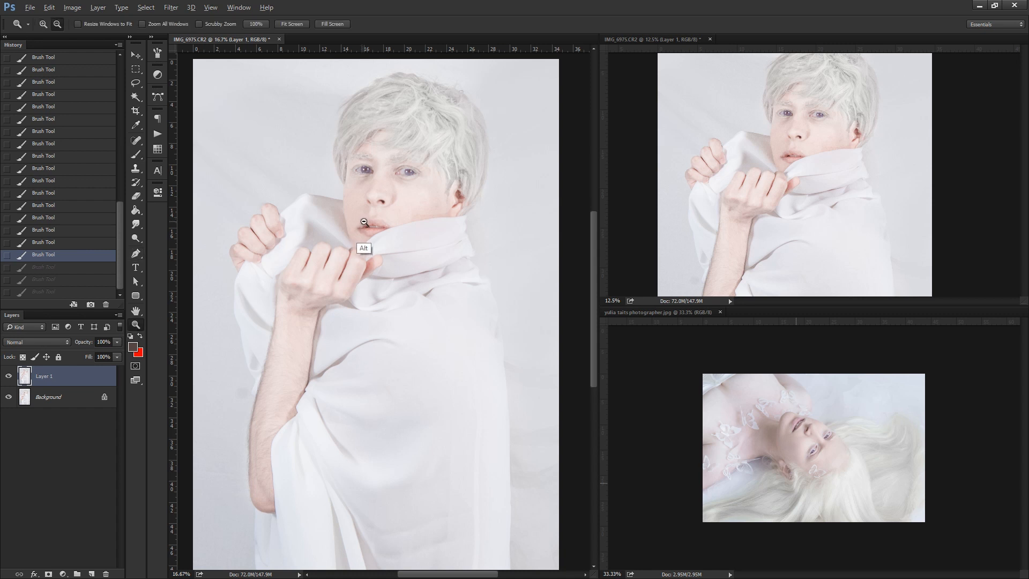
pyautogui.keyDown('alt'); pyautogui.click(371, 232); pyautogui.keyUp('alt')
pyautogui.keyDown('alt'); pyautogui.click(371, 232); pyautogui.keyUp('alt')
pyautogui.click(89, 303)
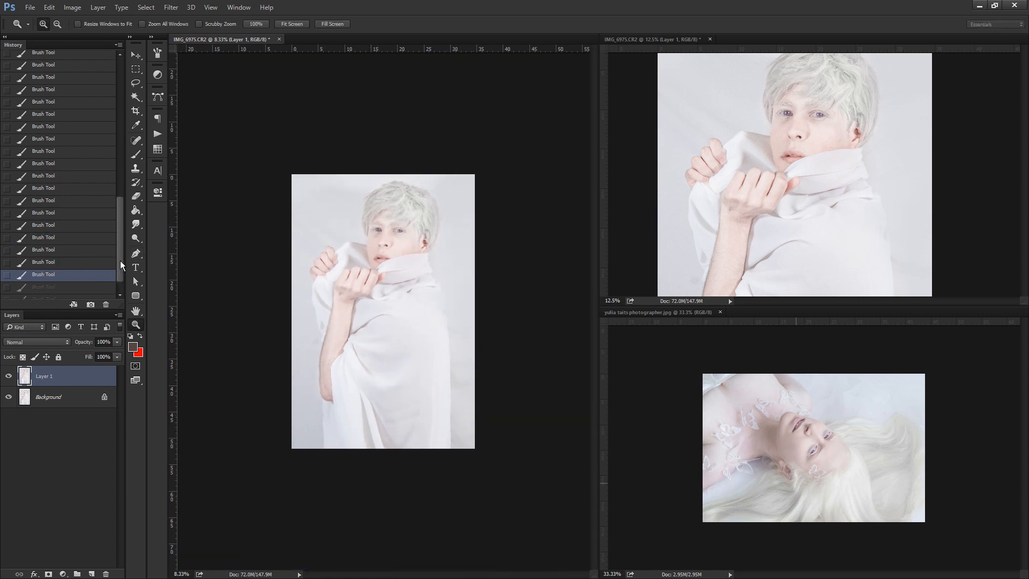
pyautogui.click(81, 79)
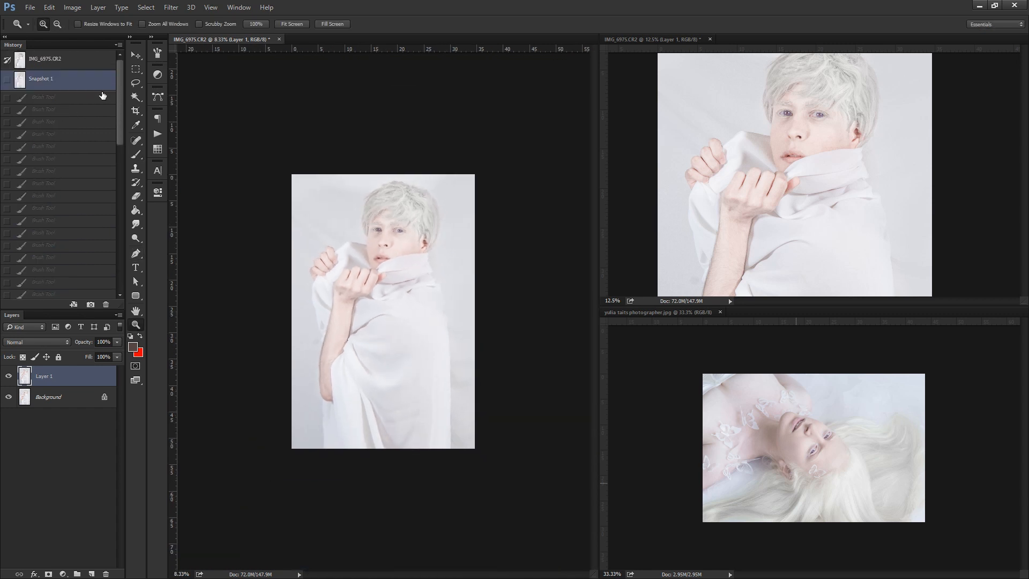
# Save the retouched portrait to the Desktop as IMG_6975.psd in Photoshop format with layers.
pyautogui.click(135, 84)
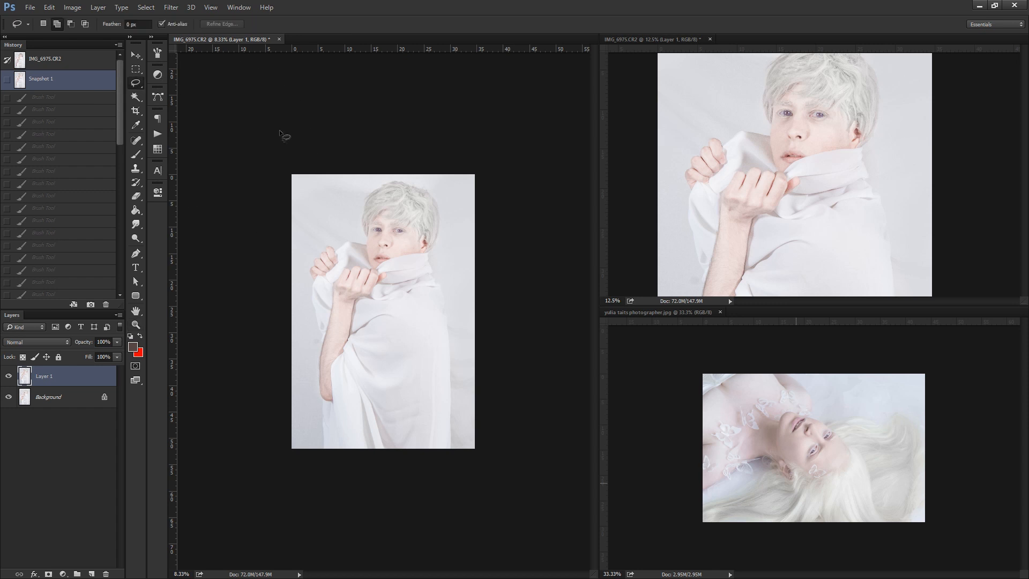
pyautogui.hotkey('ctrl', 'shift', 's')
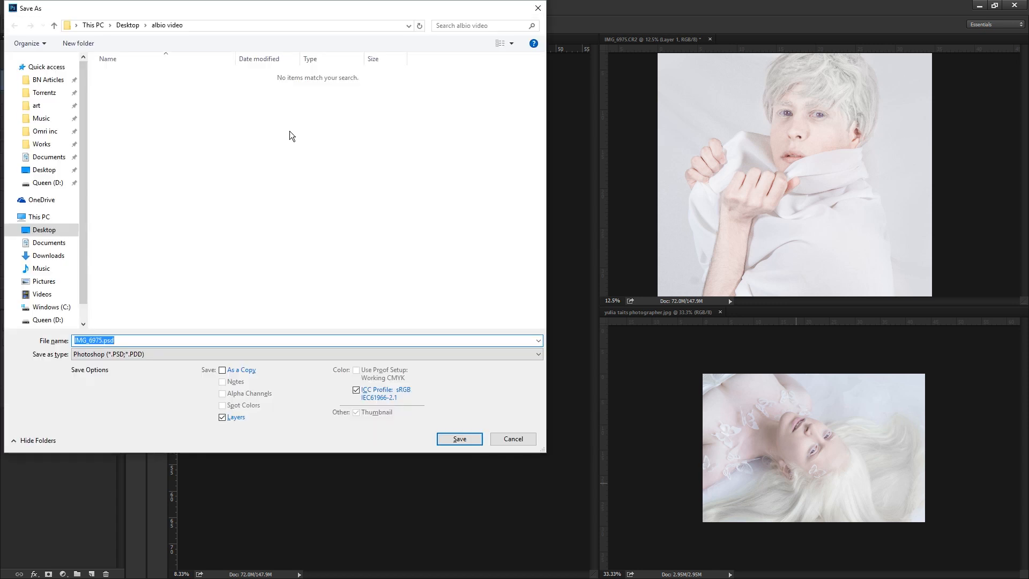
pyautogui.click(59, 169)
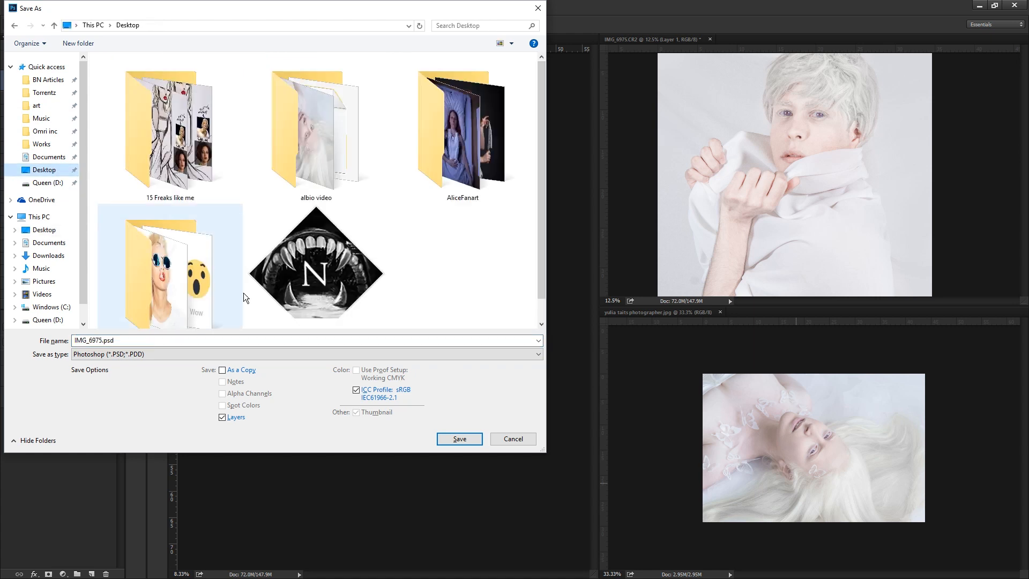
pyautogui.click(460, 438)
pyautogui.press('Return')
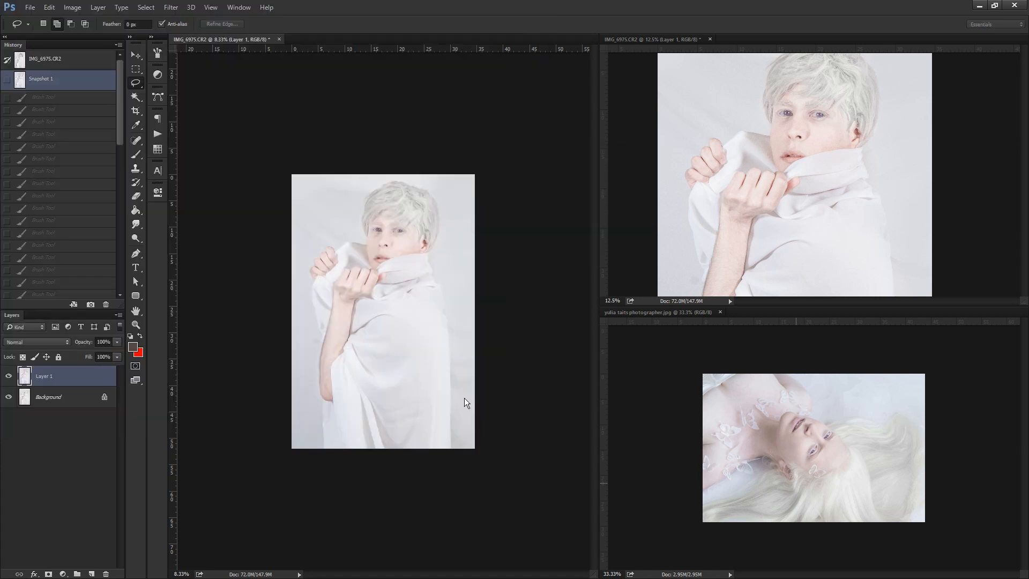
# Run the Advanced Frequency Separation 16Bit action from the FX-Ray Retouch set on the portrait.
pyautogui.click(158, 133)
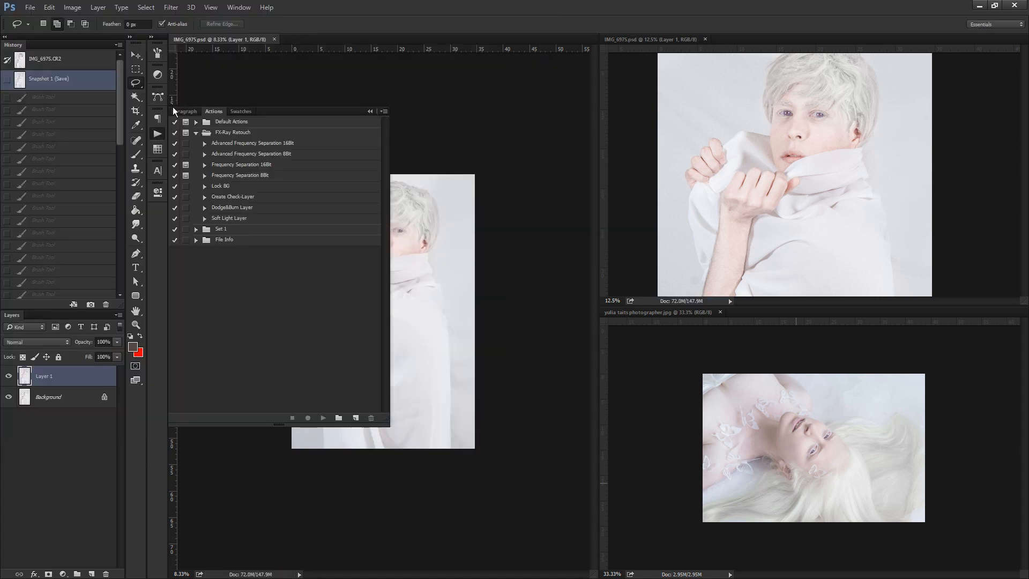
pyautogui.click(221, 144)
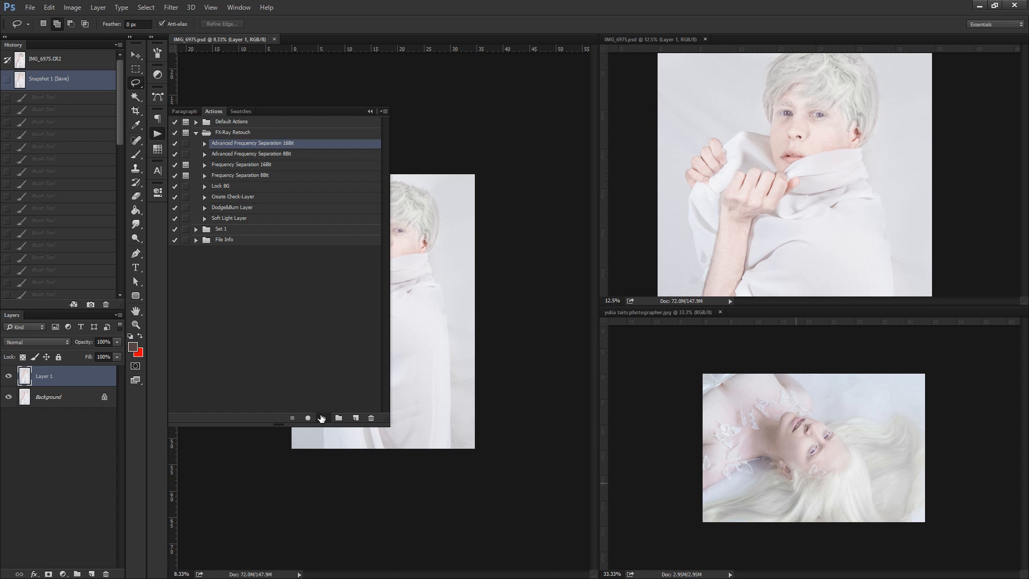
pyautogui.click(322, 418)
pyautogui.press('Return')
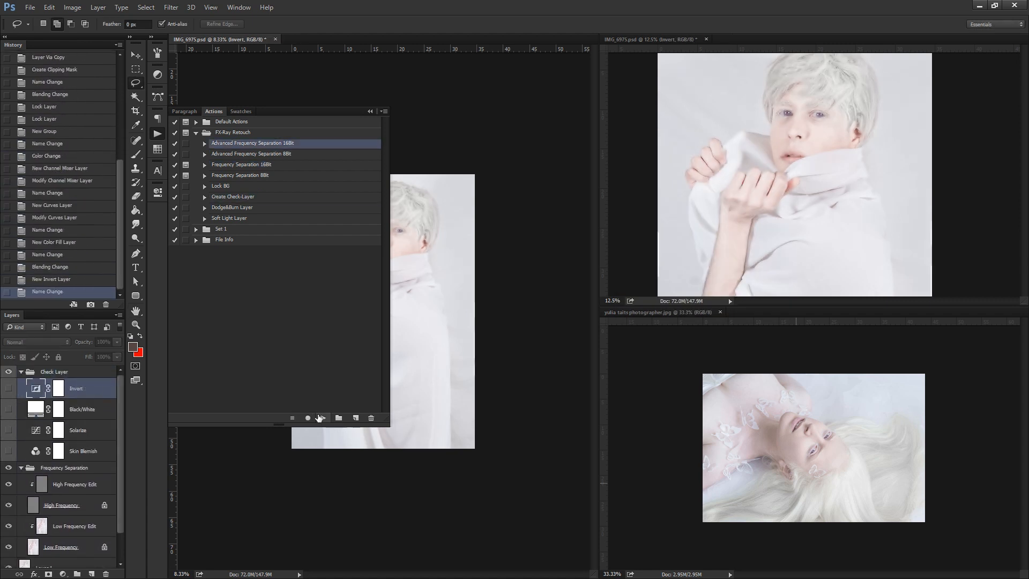
# Delete the Check Layer group together with its contents.
pyautogui.click(65, 371)
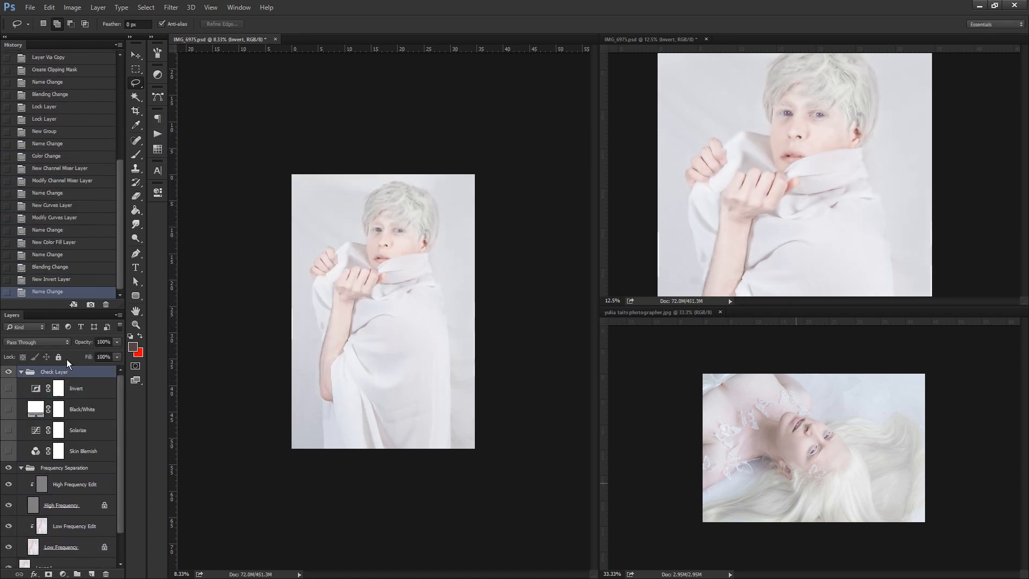
pyautogui.click(105, 573)
pyautogui.press('Return')
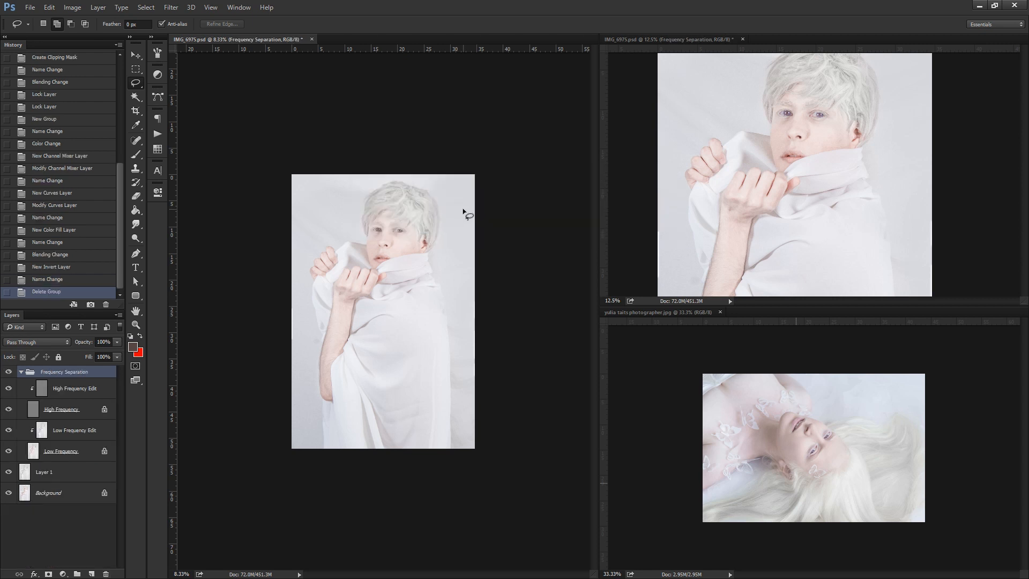
# Select the Low Frequency Edit layer, examine the low- and high-frequency layers in isolation, and restore the visibility of all layers.
pyautogui.click(60, 410)
pyautogui.click(60, 431)
pyautogui.click(9, 429)
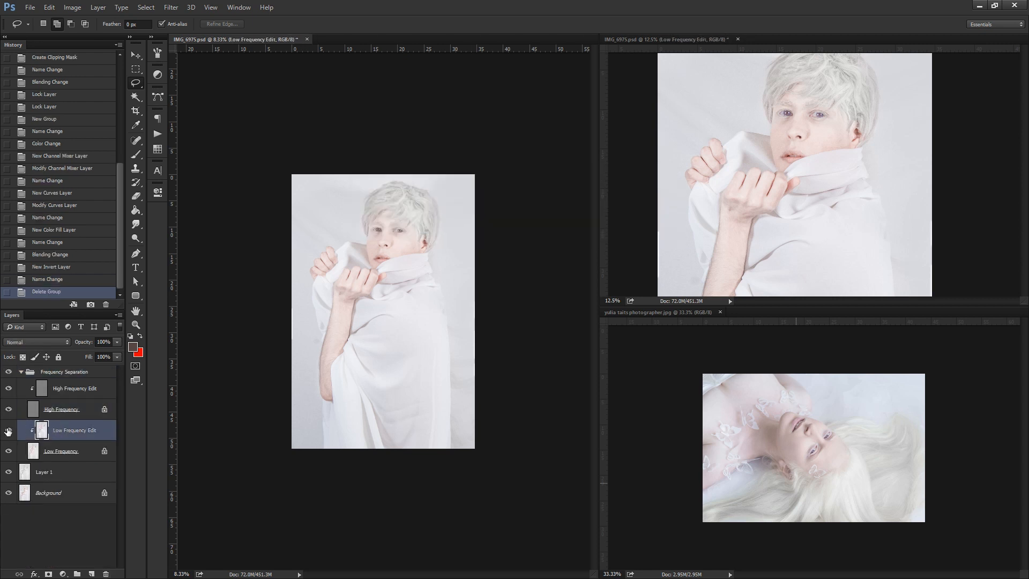
pyautogui.click(9, 410)
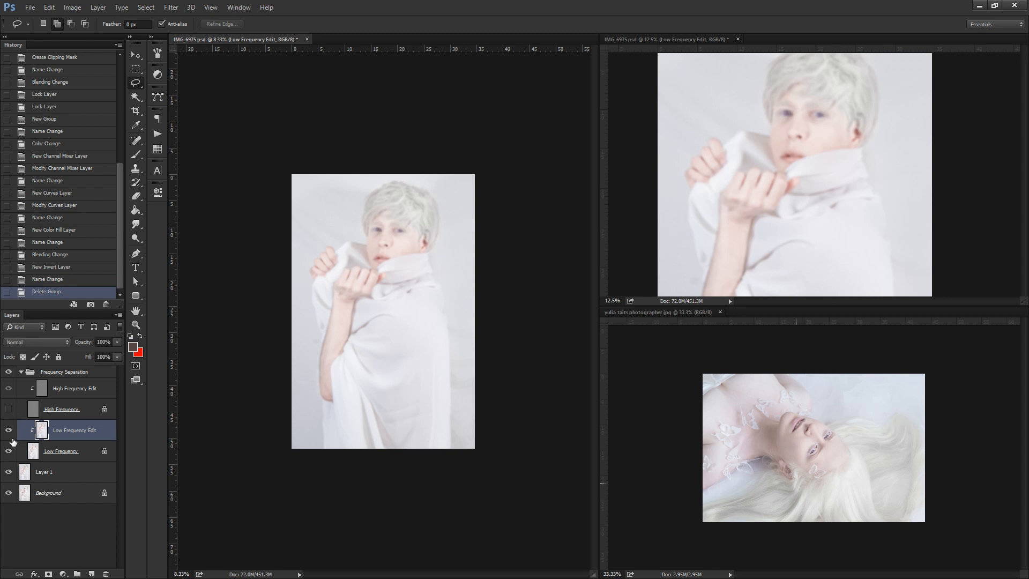
pyautogui.click(8, 452)
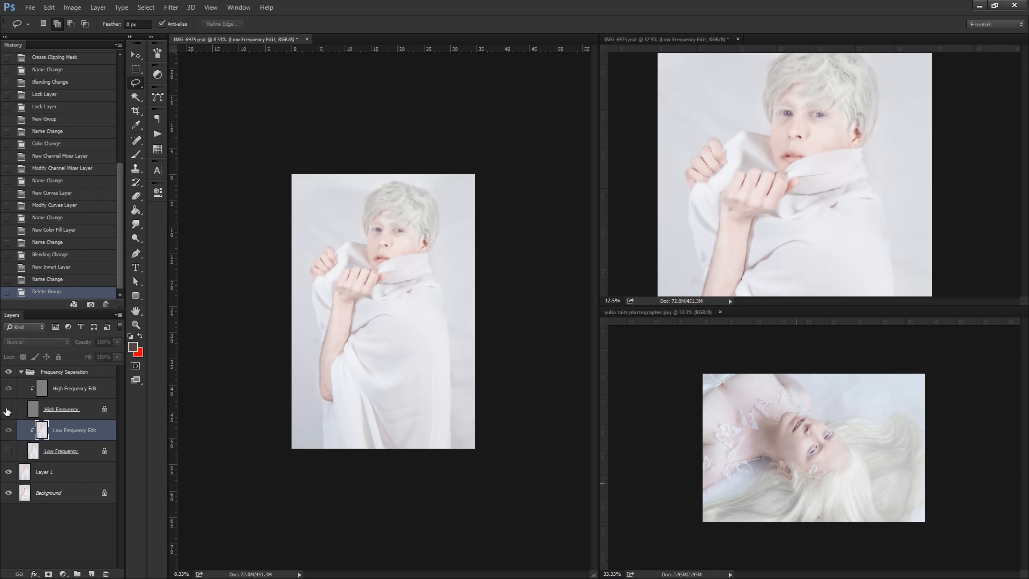
pyautogui.click(9, 410)
pyautogui.click(8, 471)
pyautogui.click(9, 492)
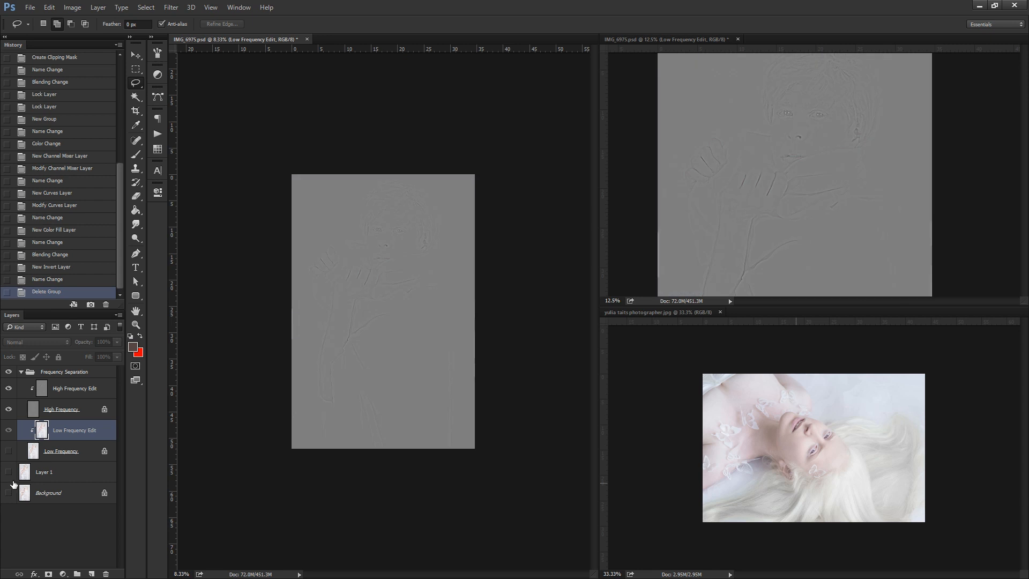
pyautogui.click(137, 325)
pyautogui.click(397, 202)
pyautogui.click(413, 190)
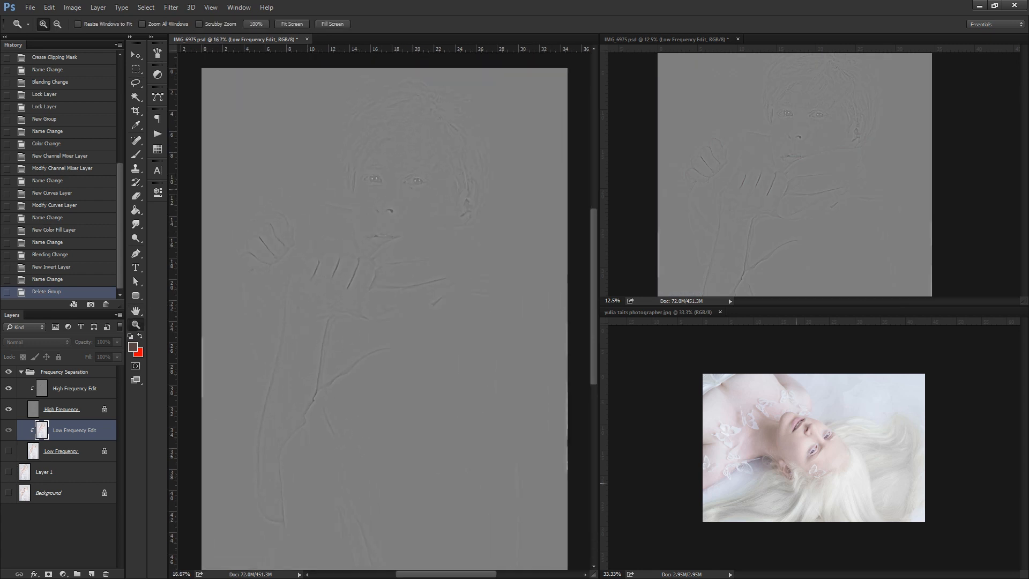
pyautogui.moveTo(6, 451); pyautogui.dragTo(7, 496)
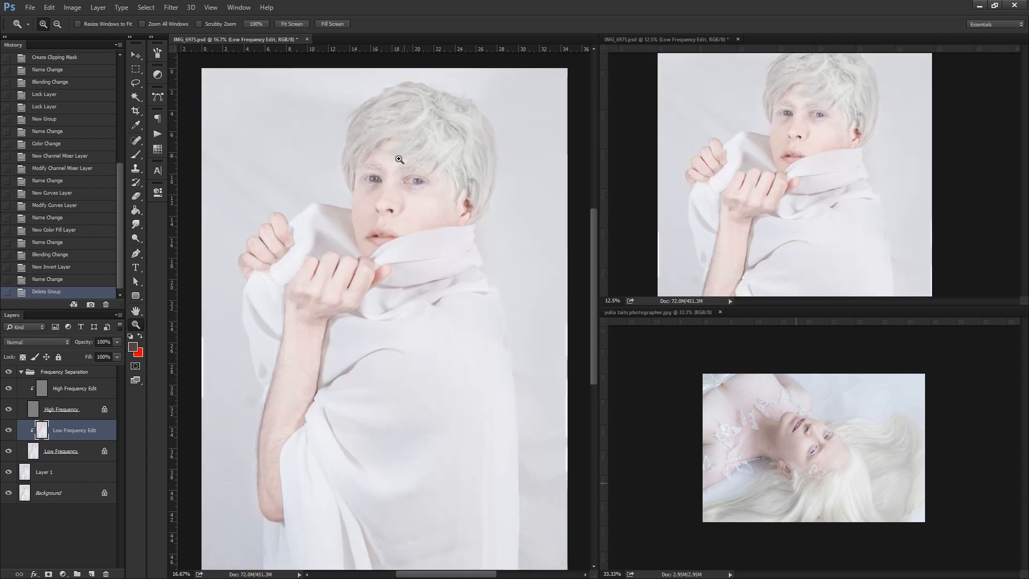
# Set the Brush to Normal mode, 61 px and 100% opacity for painting on the face.
pyautogui.click(389, 176)
pyautogui.click(389, 175)
pyautogui.click(137, 155)
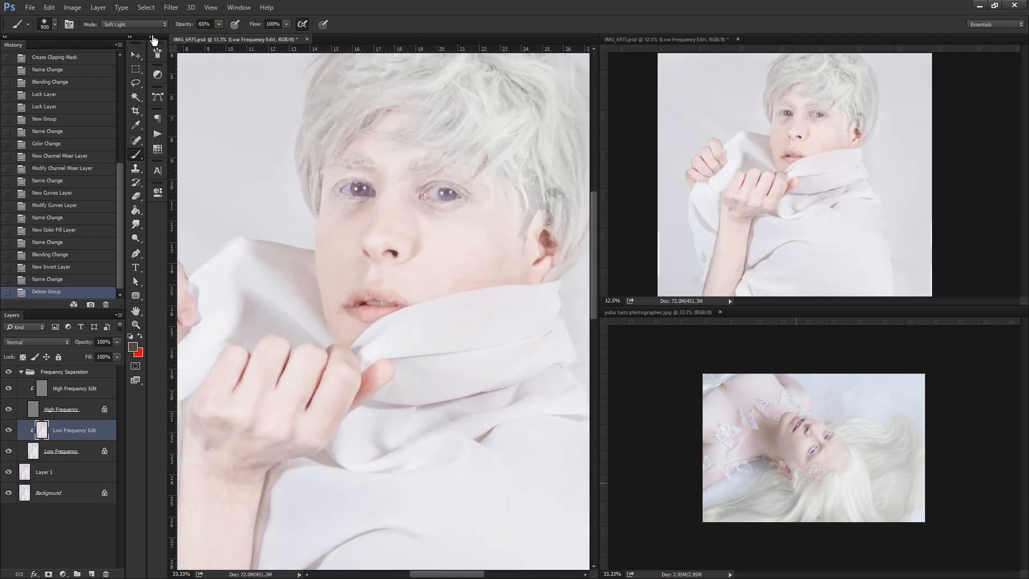
pyautogui.click(121, 24)
pyautogui.click(115, 33)
pyautogui.click(55, 24)
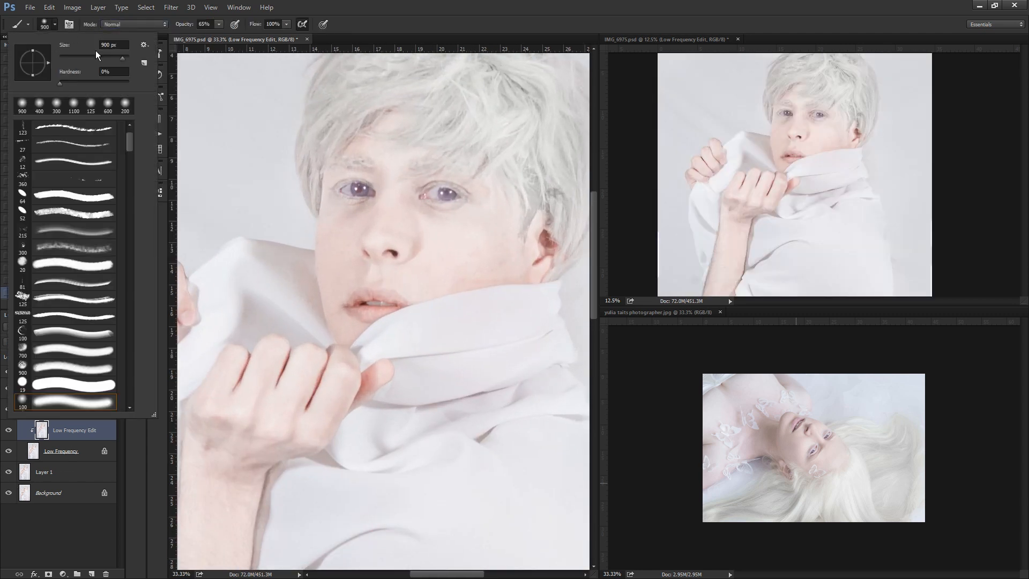
pyautogui.click(219, 24)
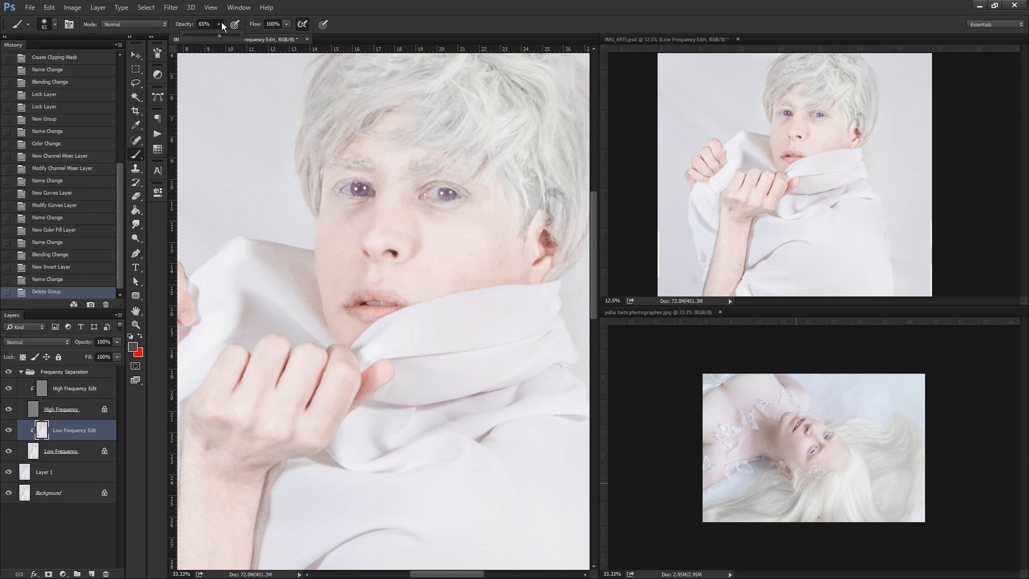
pyautogui.keyDown('alt'); pyautogui.click(357, 250); pyautogui.keyUp('alt')
pyautogui.moveTo(361, 208); pyautogui.dragTo(367, 203)
pyautogui.moveTo(388, 161); pyautogui.dragTo(388, 177)
pyautogui.hotkey('ctrl', 'alt', 'z')
pyautogui.hotkey('ctrl', 'alt', 'z')
# Smooth the skin under the left-hand eye with a 200 px brush and sampled skin tone, reducing brush opacity to 67%.
pyautogui.press(']')
pyautogui.press(']')
pyautogui.press(']')
pyautogui.press(']')
pyautogui.press(']')
pyautogui.press(']')
pyautogui.press(']')
pyautogui.press(']')
pyautogui.keyDown('alt'); pyautogui.click(351, 232); pyautogui.keyUp('alt')
pyautogui.moveTo(350, 216); pyautogui.dragTo(364, 212)
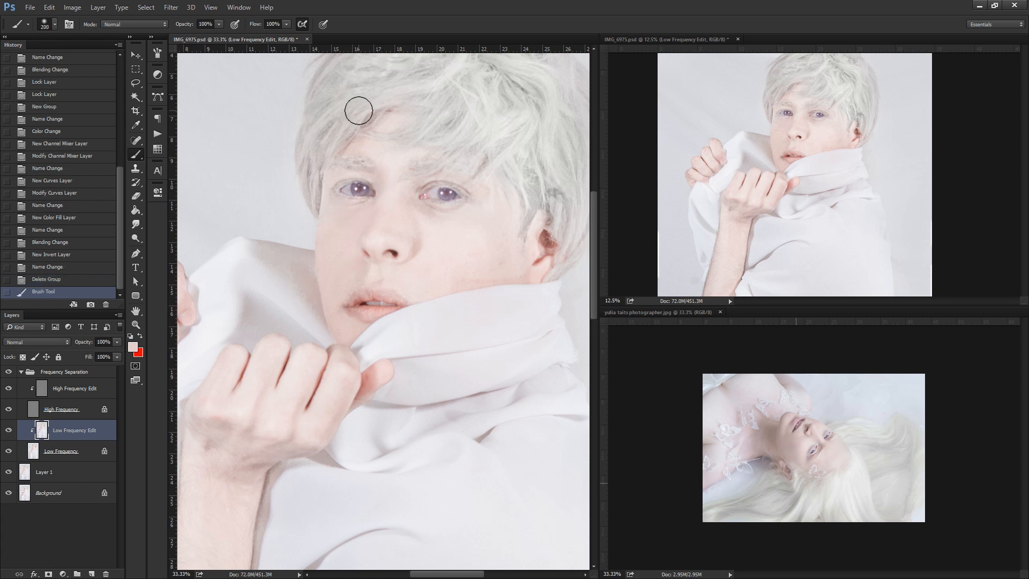
pyautogui.click(220, 24)
pyautogui.moveTo(220, 35); pyautogui.dragTo(202, 35)
pyautogui.moveTo(349, 211); pyautogui.dragTo(358, 211)
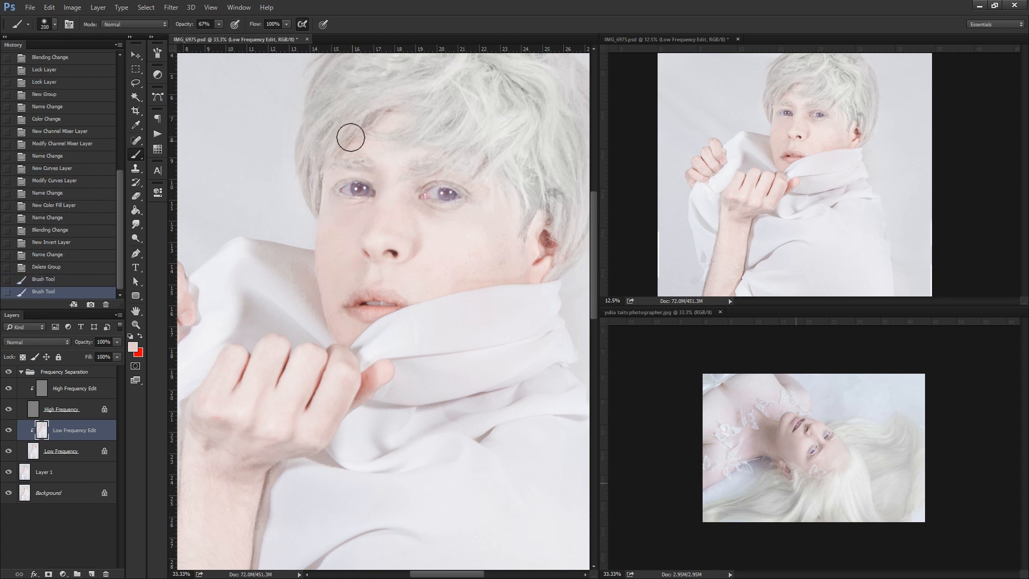
# Even the skin around the right-hand eye and nose bridge with a 100 px brush, stepping back the last two strokes in the history.
pyautogui.press('[')
pyautogui.press('[')
pyautogui.press('[')
pyautogui.press('[')
pyautogui.keyDown('alt'); pyautogui.click(425, 221); pyautogui.keyUp('alt')
pyautogui.moveTo(426, 207)
pyautogui.mouseDown()
pyautogui.moveTo(461, 202)
pyautogui.moveTo(409, 183)
pyautogui.mouseUp()
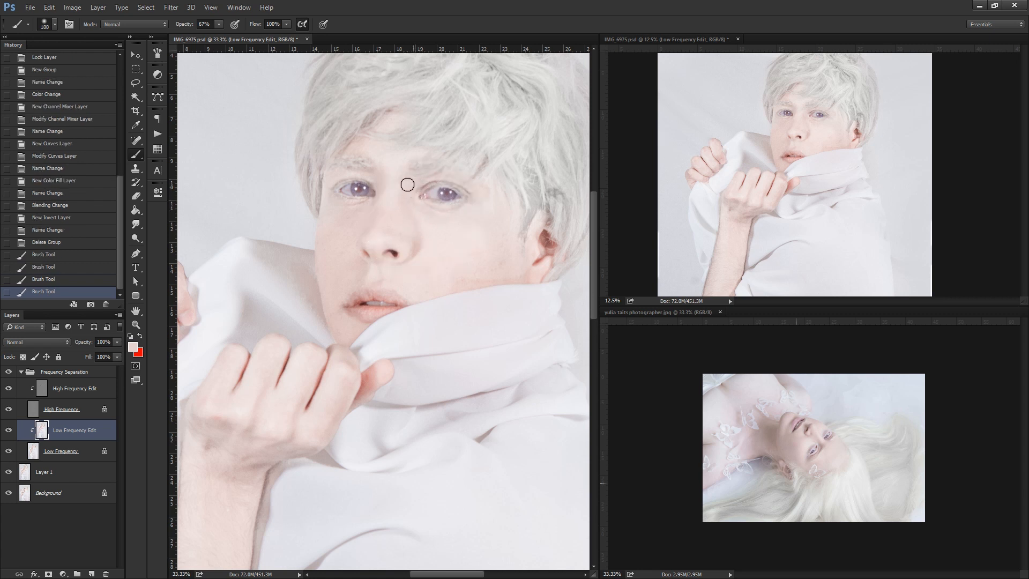
pyautogui.moveTo(403, 232); pyautogui.dragTo(374, 214)
pyautogui.keyDown('alt'); pyautogui.click(378, 194); pyautogui.keyUp('alt')
pyautogui.moveTo(371, 216); pyautogui.dragTo(363, 225)
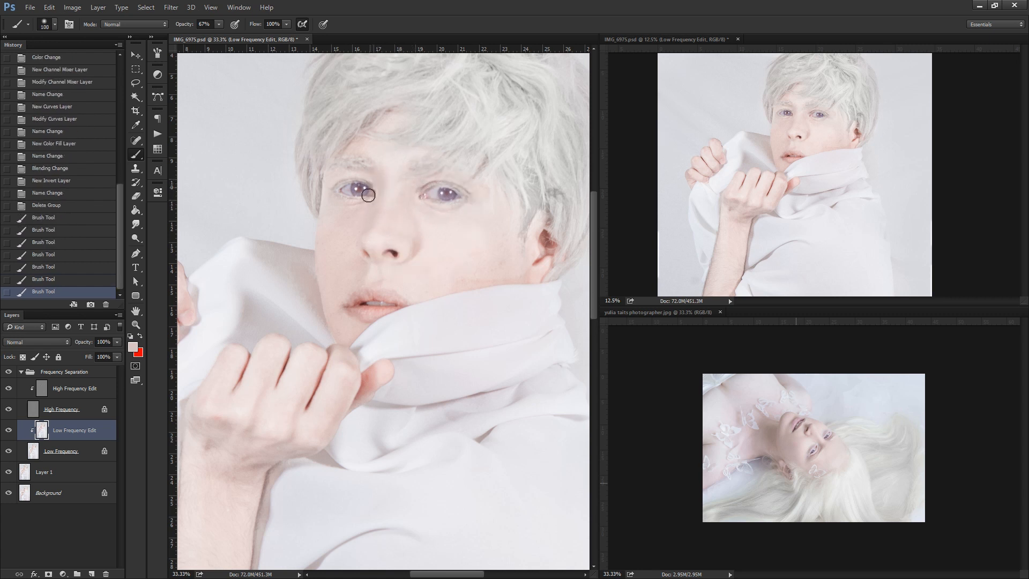
pyautogui.click(72, 271)
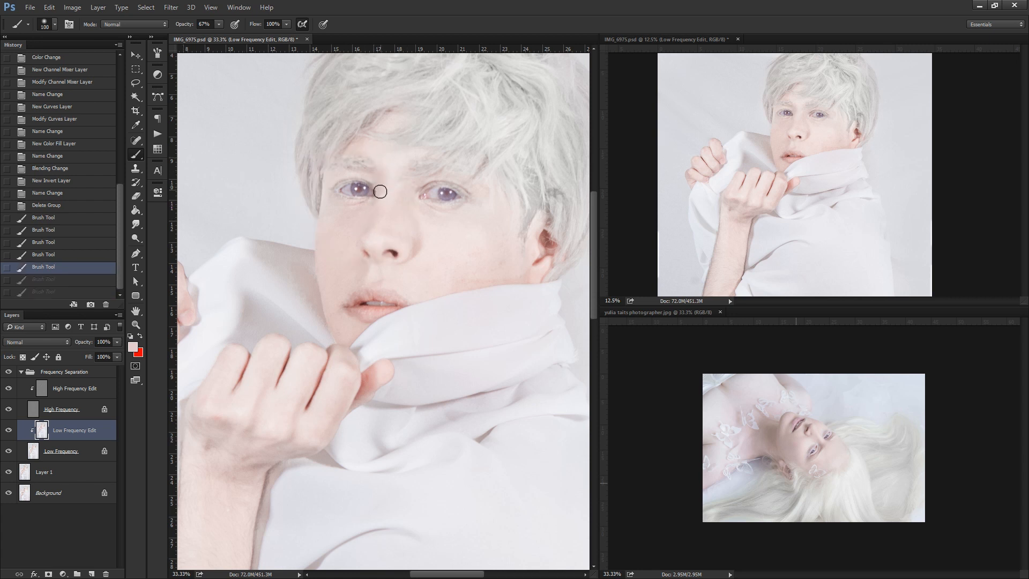
# Blend the skin between the left-hand eye's inner corner and the nose with a 70 px brush.
pyautogui.press('[')
pyautogui.press('[')
pyautogui.press('[')
pyautogui.moveTo(378, 199); pyautogui.dragTo(372, 217)
# Touch up the corner of the mouth and the nose with the 70 px brush, using colours sampled from the face.
pyautogui.keyDown('alt'); pyautogui.click(356, 305); pyautogui.keyUp('alt')
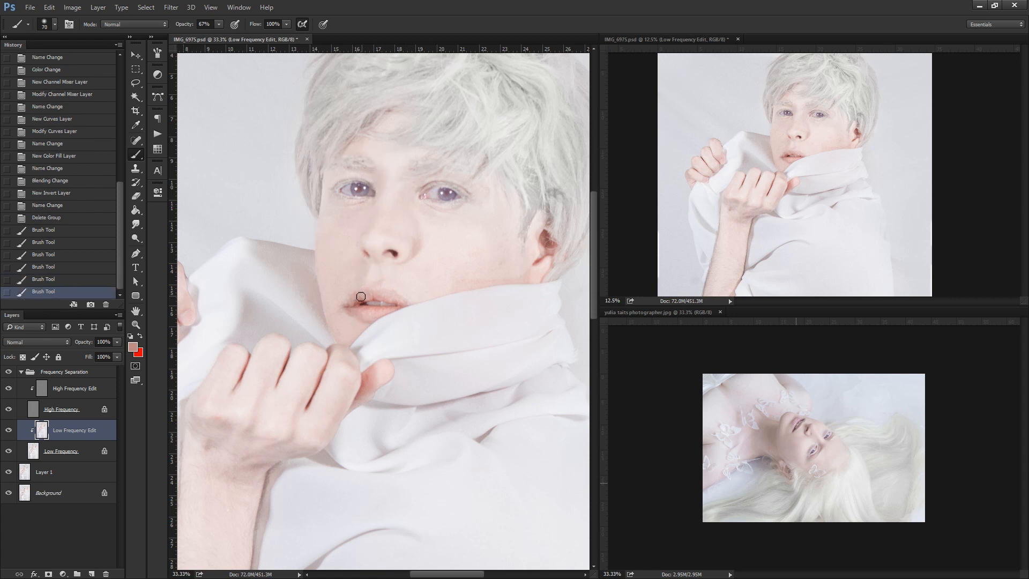
pyautogui.moveTo(356, 302); pyautogui.dragTo(343, 307)
pyautogui.keyDown('alt'); pyautogui.click(344, 334); pyautogui.keyUp('alt')
pyautogui.moveTo(344, 308)
pyautogui.mouseDown()
pyautogui.moveTo(351, 346)
pyautogui.moveTo(358, 321)
pyautogui.moveTo(345, 316)
pyautogui.mouseUp()
pyautogui.moveTo(388, 208); pyautogui.dragTo(390, 218)
# Smooth the chin and the lower cheek above the collar with a 175 px brush in sampled skin tones.
pyautogui.press(']')
pyautogui.press(']')
pyautogui.press(']')
pyautogui.press(']')
pyautogui.press(']')
pyautogui.press(']')
pyautogui.moveTo(340, 329); pyautogui.dragTo(358, 332)
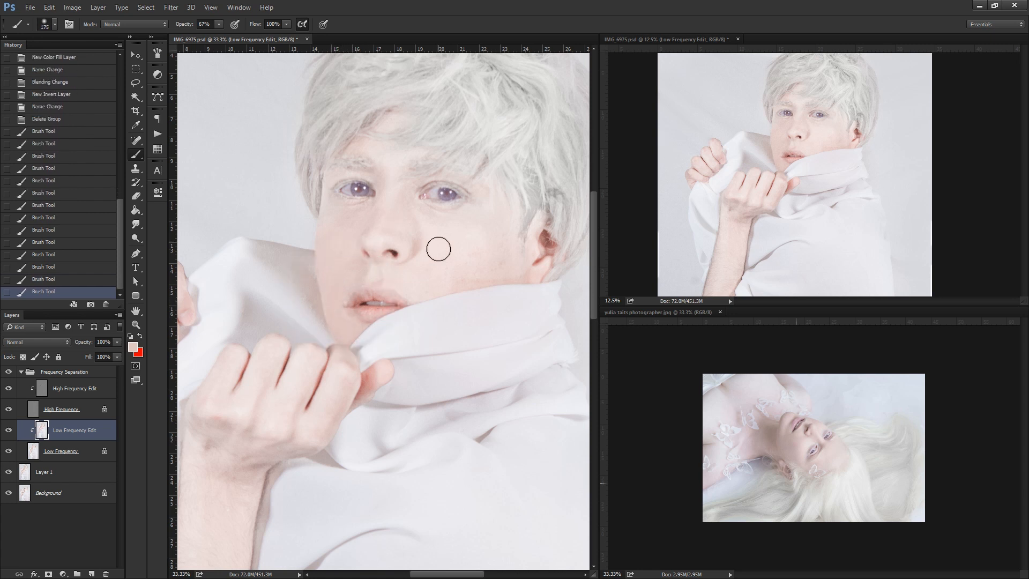
pyautogui.keyDown('alt'); pyautogui.click(481, 270); pyautogui.keyUp('alt')
pyautogui.moveTo(500, 268)
pyautogui.mouseDown()
pyautogui.moveTo(411, 290)
pyautogui.moveTo(439, 281)
pyautogui.mouseUp()
pyautogui.keyDown('alt'); pyautogui.click(474, 269); pyautogui.keyUp('alt')
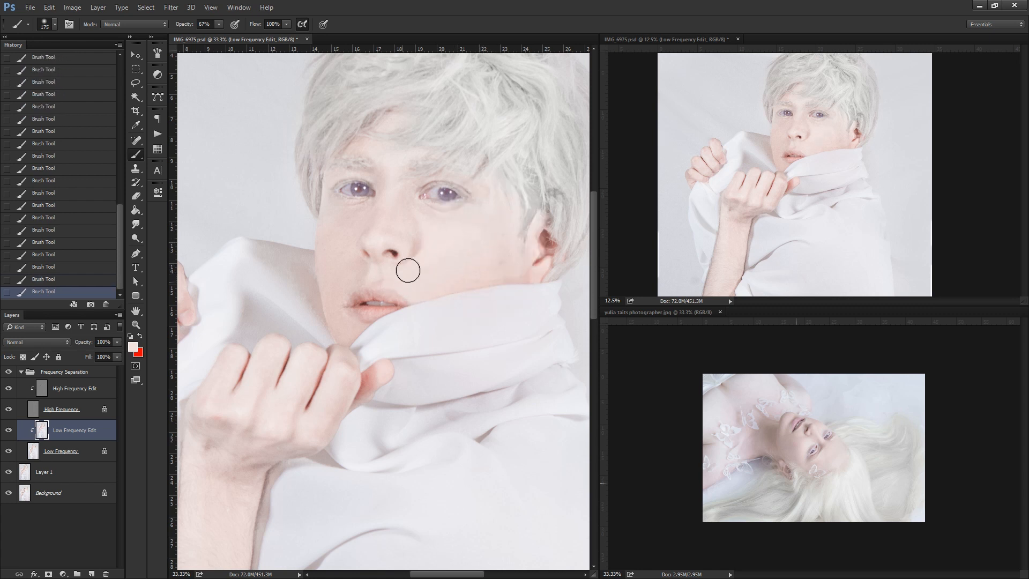
# Blend the cheek skin beside the nose with a smaller brush in a sampled skin tone.
pyautogui.keyDown('alt'); pyautogui.click(431, 244); pyautogui.keyUp('alt')
pyautogui.press('[')
pyautogui.press('[')
pyautogui.press('[')
pyautogui.press('[')
pyautogui.press('[')
pyautogui.keyDown('alt'); pyautogui.click(415, 250); pyautogui.keyUp('alt')
# Lighten the dark patches of hair around the ear with a 70 px brush in a sampled pale hair tone.
pyautogui.moveTo(450, 162); pyautogui.dragTo(428, 229)
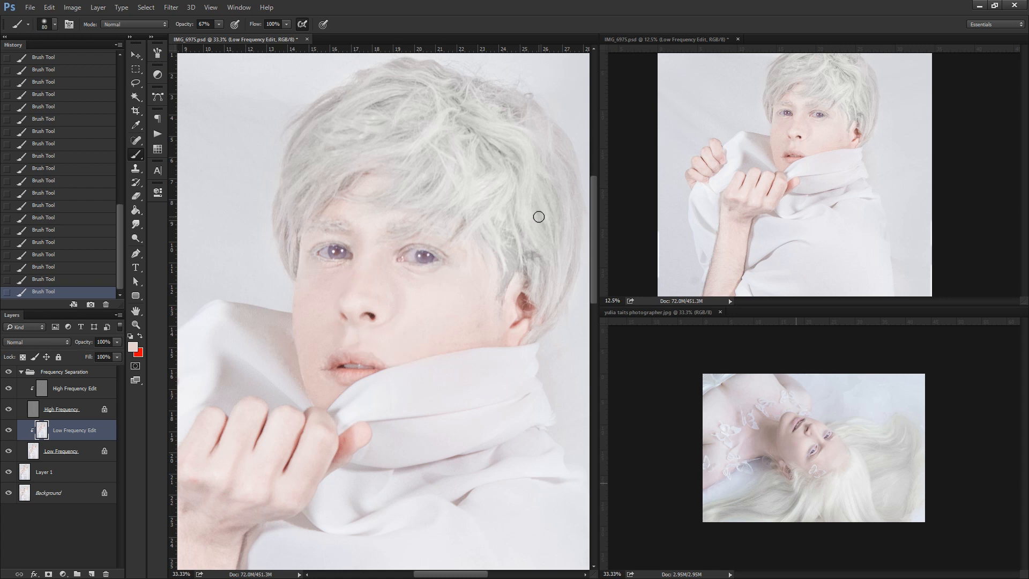
pyautogui.keyDown('alt'); pyautogui.click(492, 242); pyautogui.keyUp('alt')
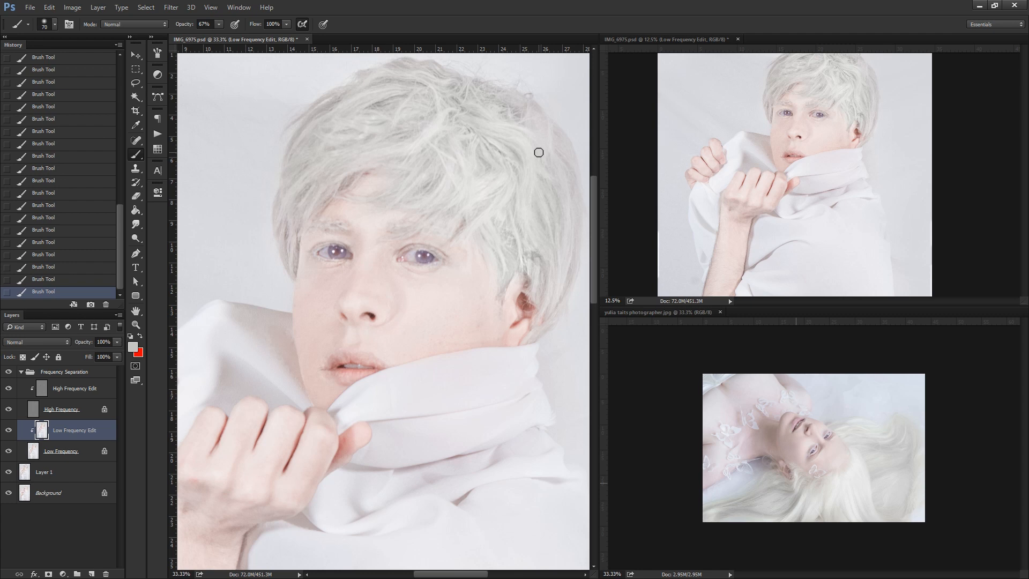
pyautogui.press('z')
pyautogui.keyDown('alt'); pyautogui.click(828, 164); pyautogui.keyUp('alt')
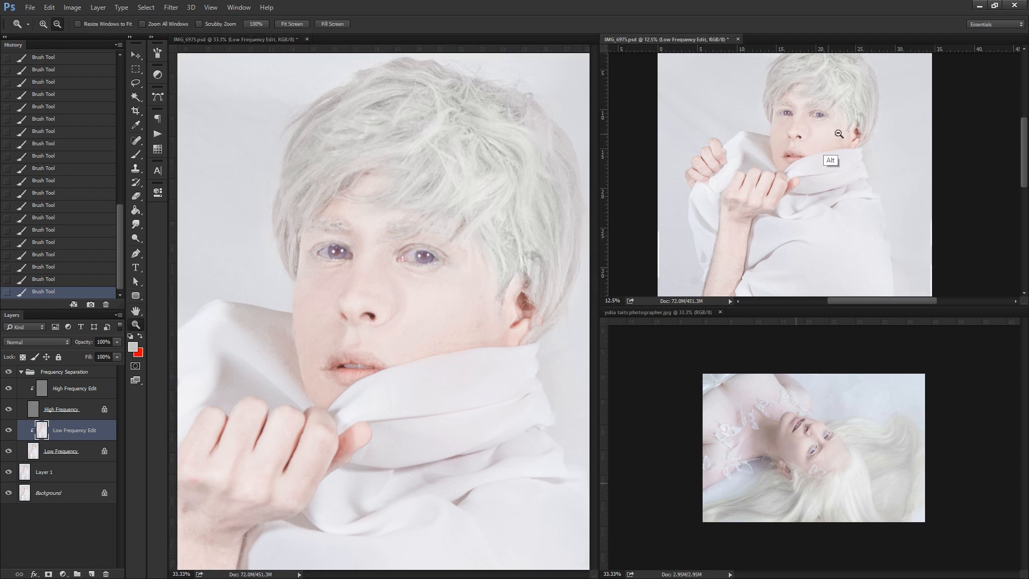
pyautogui.click(348, 363)
# Step back three brush strokes in the history on the Low Frequency Edit layer.
pyautogui.moveTo(271, 427); pyautogui.dragTo(402, 199)
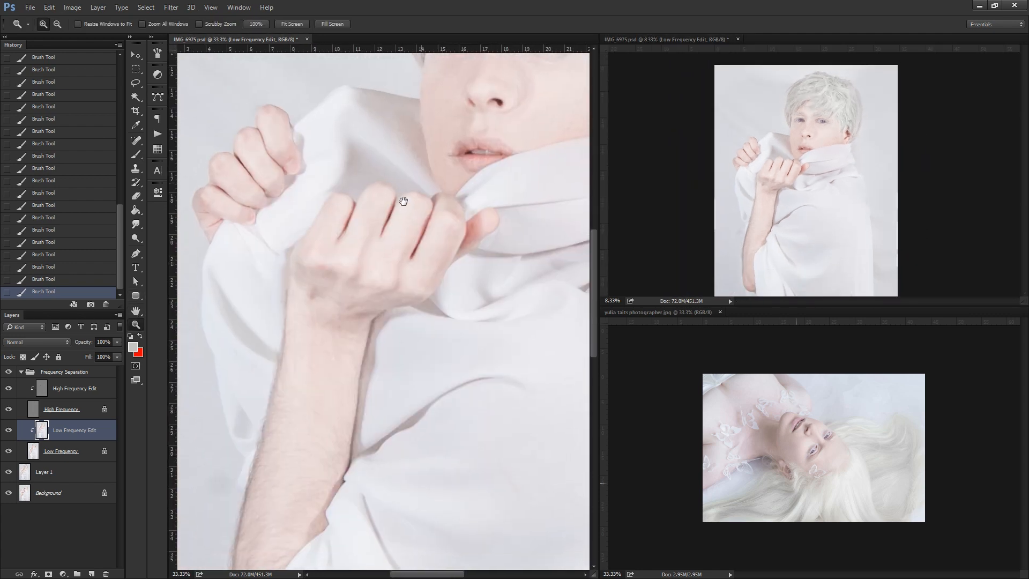
pyautogui.moveTo(341, 133); pyautogui.dragTo(256, 384)
pyautogui.click(139, 153)
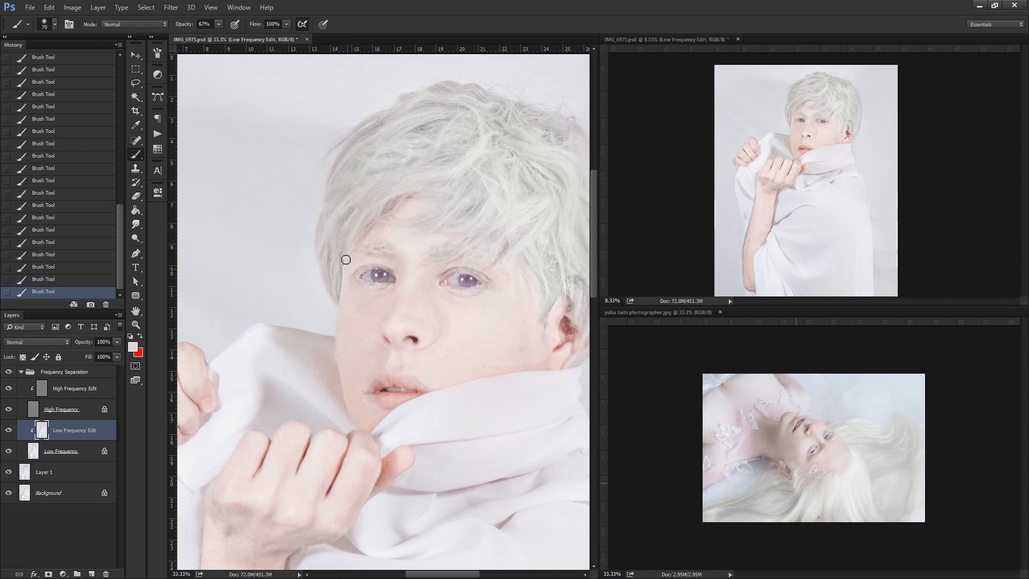
pyautogui.click(75, 255)
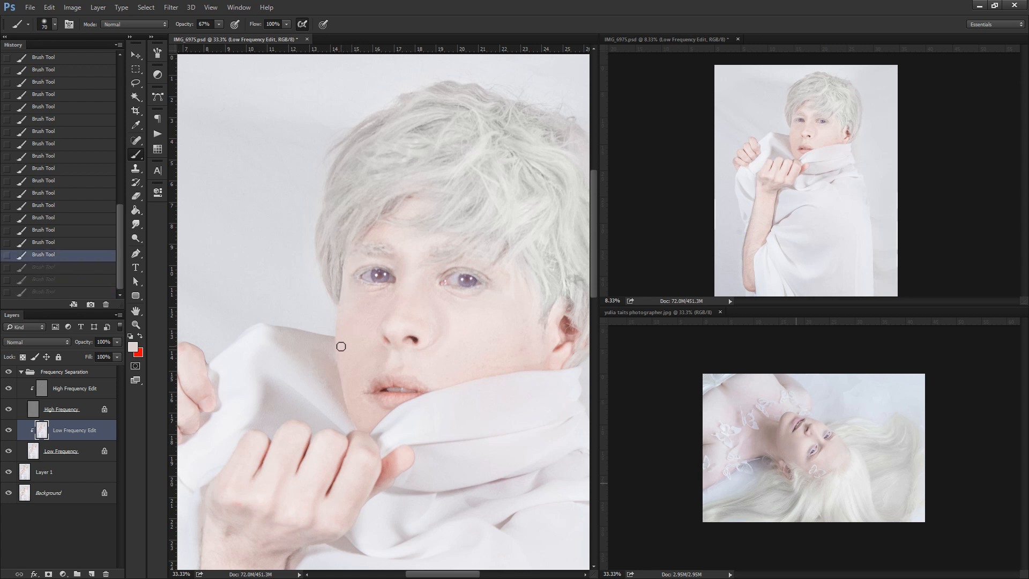
# Smooth the raised cloth between the hands and the face with a 175 px brush in a sampled cloth tone.
pyautogui.moveTo(343, 277); pyautogui.dragTo(323, 107)
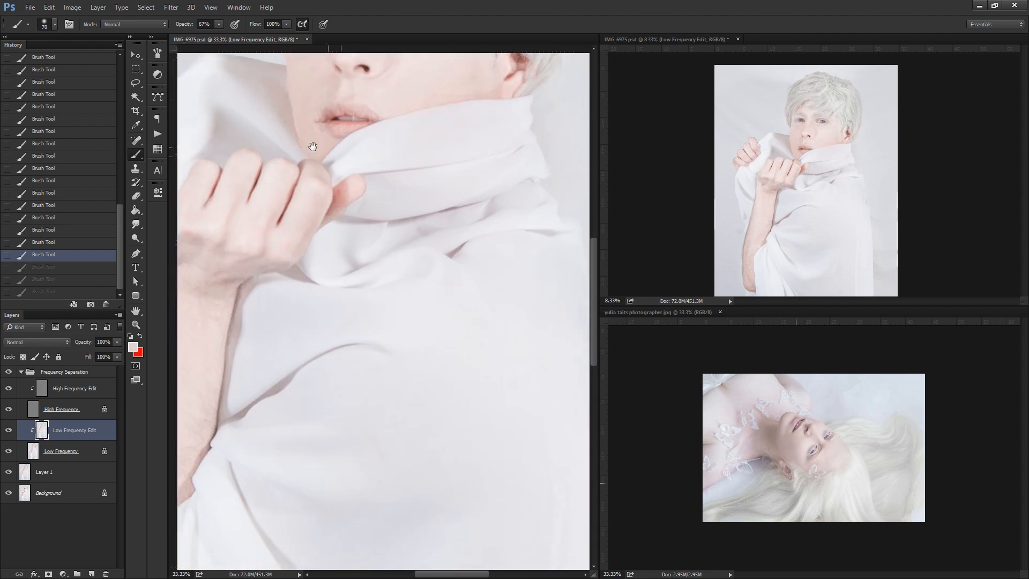
pyautogui.press('z')
pyautogui.keyDown('alt'); pyautogui.click(424, 236); pyautogui.keyUp('alt')
pyautogui.keyDown('alt'); pyautogui.click(424, 236); pyautogui.keyUp('alt')
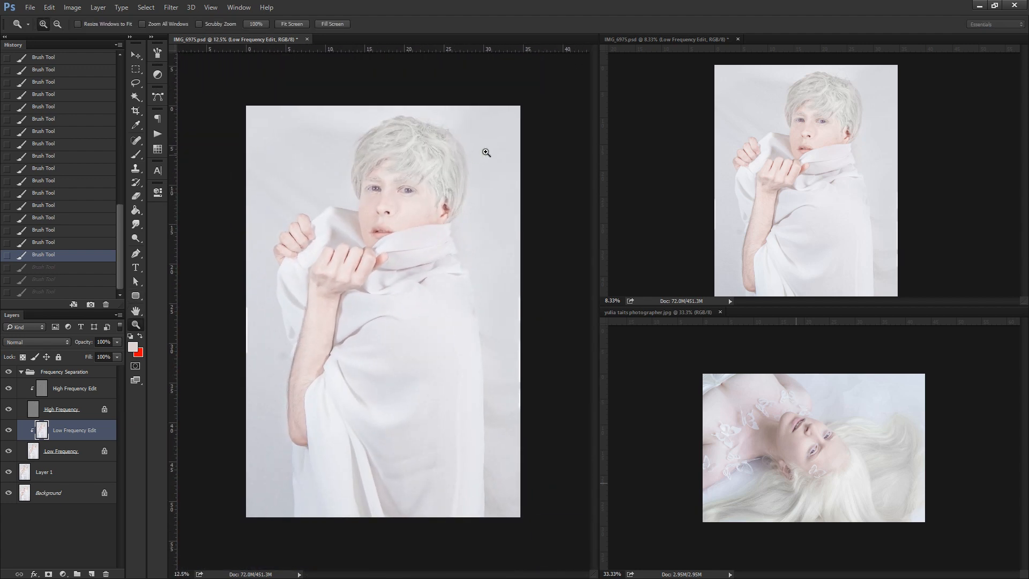
pyautogui.click(391, 206)
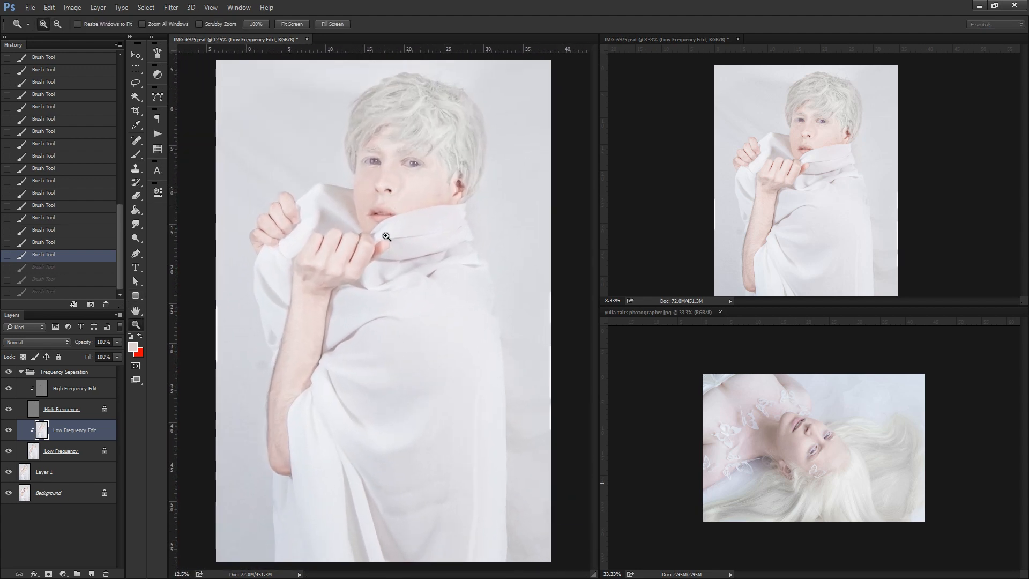
pyautogui.press('b')
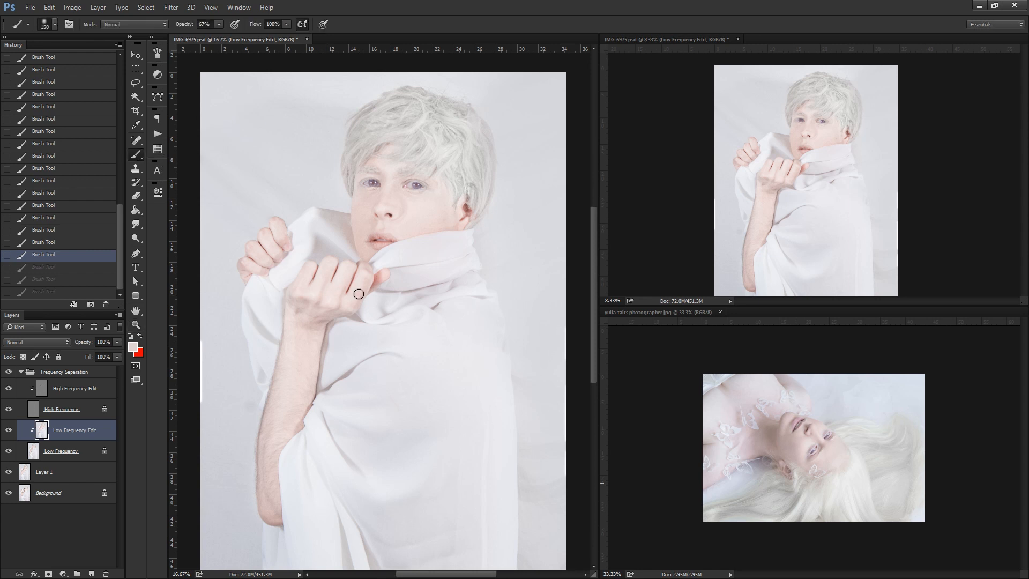
pyautogui.press(']')
pyautogui.press(']')
pyautogui.press(']')
pyautogui.press(']')
pyautogui.keyDown('alt'); pyautogui.click(339, 246); pyautogui.keyUp('alt')
pyautogui.press('[')
pyautogui.press('[')
pyautogui.press('[')
pyautogui.press('[')
pyautogui.press('[')
pyautogui.press('[')
pyautogui.press('[')
pyautogui.moveTo(338, 223); pyautogui.dragTo(338, 219)
pyautogui.keyDown('alt'); pyautogui.click(330, 227); pyautogui.keyUp('alt')
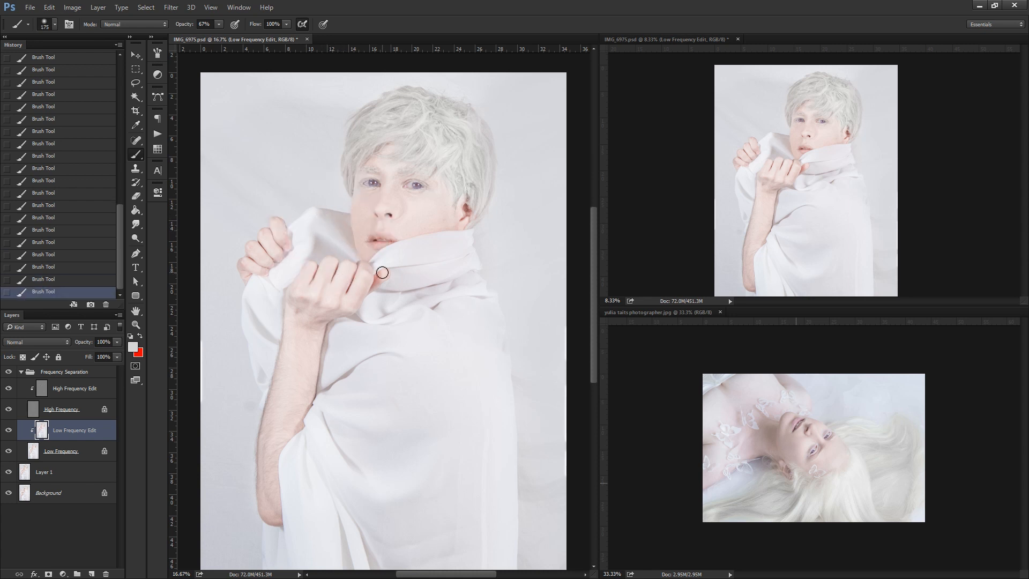
# Even out the middle of the lower drape with a much larger brush and sampled cloth tones.
pyautogui.press(']')
pyautogui.press(']')
pyautogui.press(']')
pyautogui.press(']')
pyautogui.press(']')
pyautogui.moveTo(475, 445); pyautogui.dragTo(423, 213)
pyautogui.keyDown('alt'); pyautogui.click(409, 178); pyautogui.keyUp('alt')
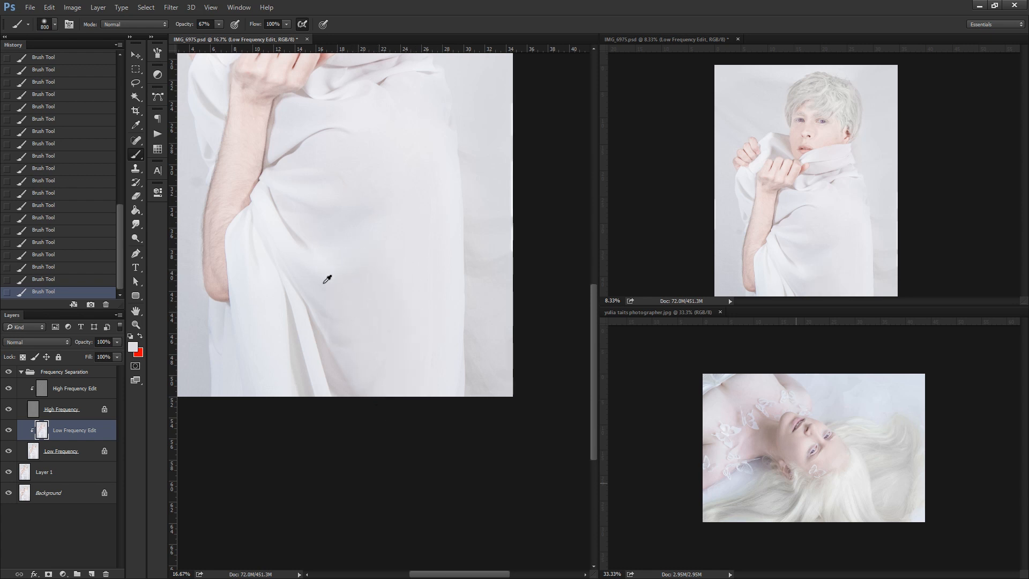
pyautogui.keyDown('alt'); pyautogui.click(328, 225); pyautogui.keyUp('alt')
pyautogui.keyDown('alt'); pyautogui.click(314, 275); pyautogui.keyUp('alt')
pyautogui.moveTo(314, 275)
pyautogui.mouseDown()
pyautogui.moveTo(270, 225)
pyautogui.moveTo(276, 186)
pyautogui.moveTo(429, 194)
pyautogui.mouseUp()
# Blend the centre and right-hand side of the drape down its length with a newly sampled cloth colour.
pyautogui.keyDown('alt'); pyautogui.click(326, 223); pyautogui.keyUp('alt')
pyautogui.keyDown('alt'); pyautogui.click(326, 177); pyautogui.keyUp('alt')
pyautogui.keyDown('alt'); pyautogui.click(421, 128); pyautogui.keyUp('alt')
pyautogui.moveTo(428, 124); pyautogui.dragTo(413, 405)
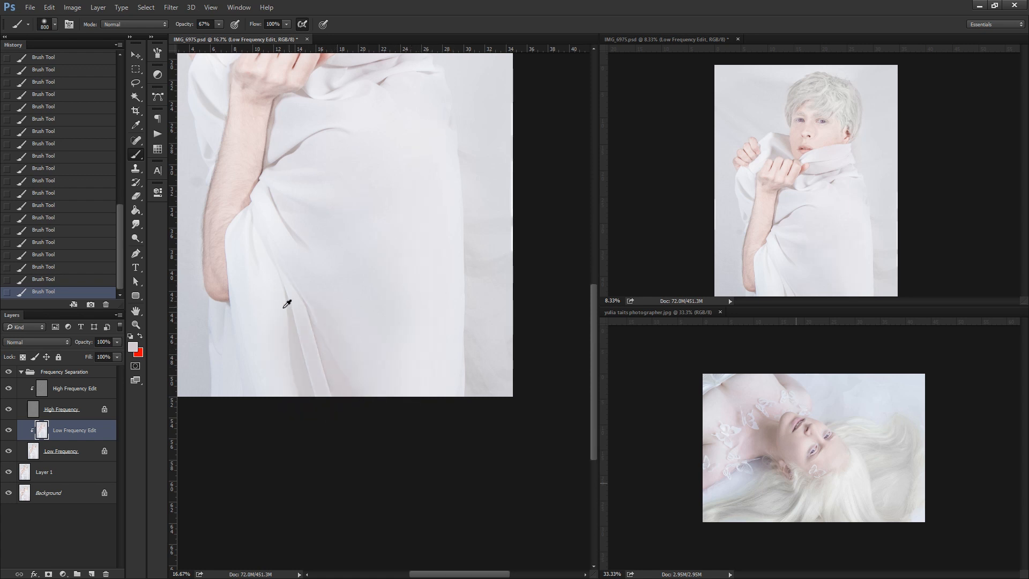
# Try a broad light stroke over the lower drape's folds, and step back several brush strokes in the history.
pyautogui.moveTo(286, 405); pyautogui.dragTo(366, 450)
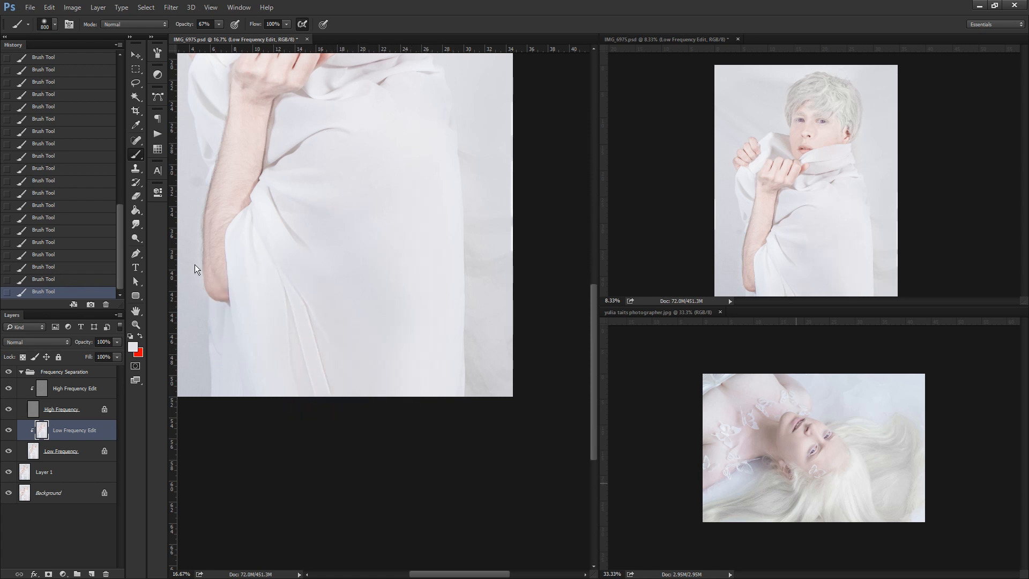
pyautogui.click(47, 219)
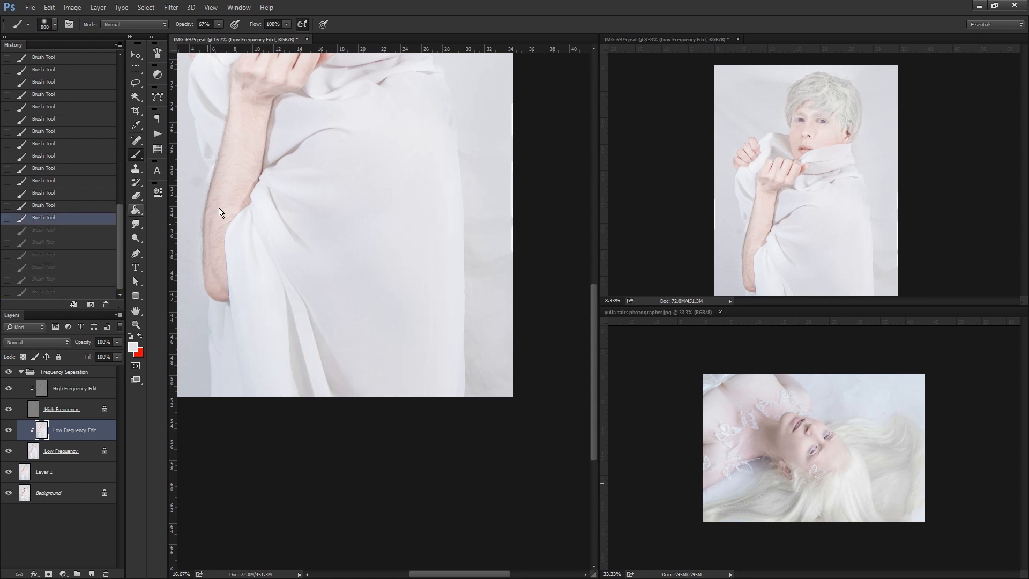
pyautogui.hotkey('ctrl', 'z')
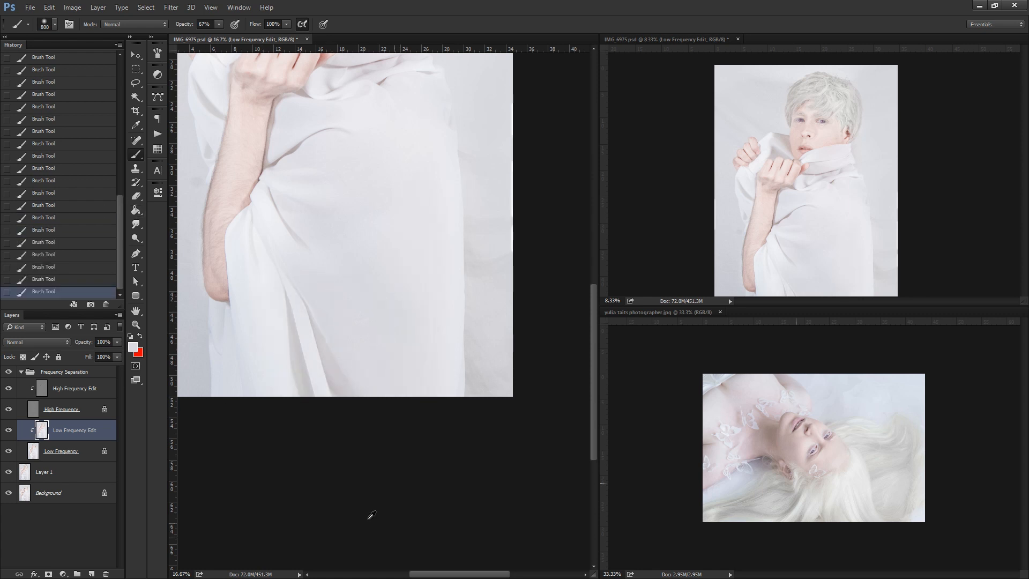
# Brush along the folds of the lower drape with a large soft brush in the cloth's light tone.
pyautogui.click(136, 324)
pyautogui.keyDown('alt'); pyautogui.click(849, 200); pyautogui.keyUp('alt')
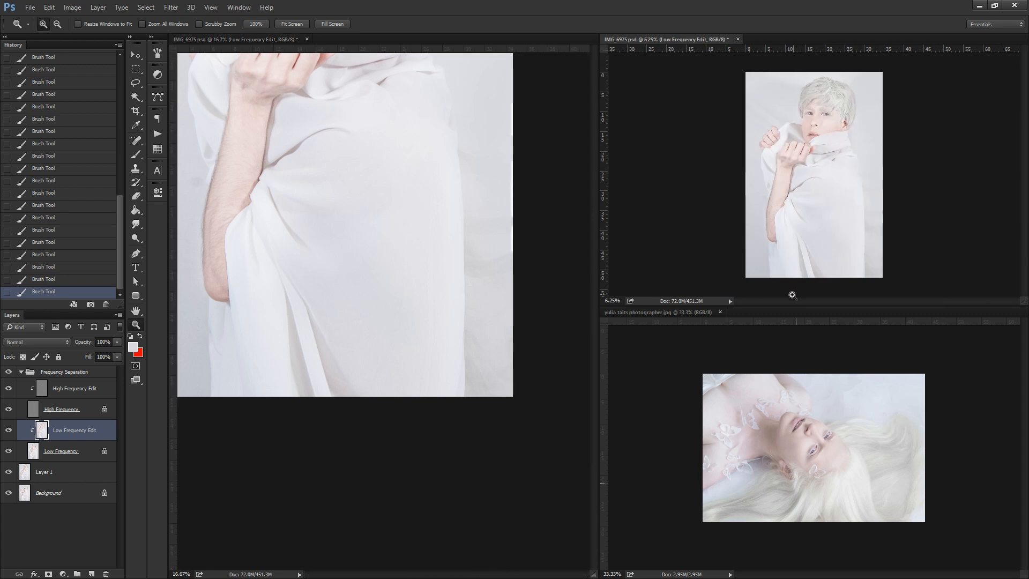
pyautogui.click(135, 155)
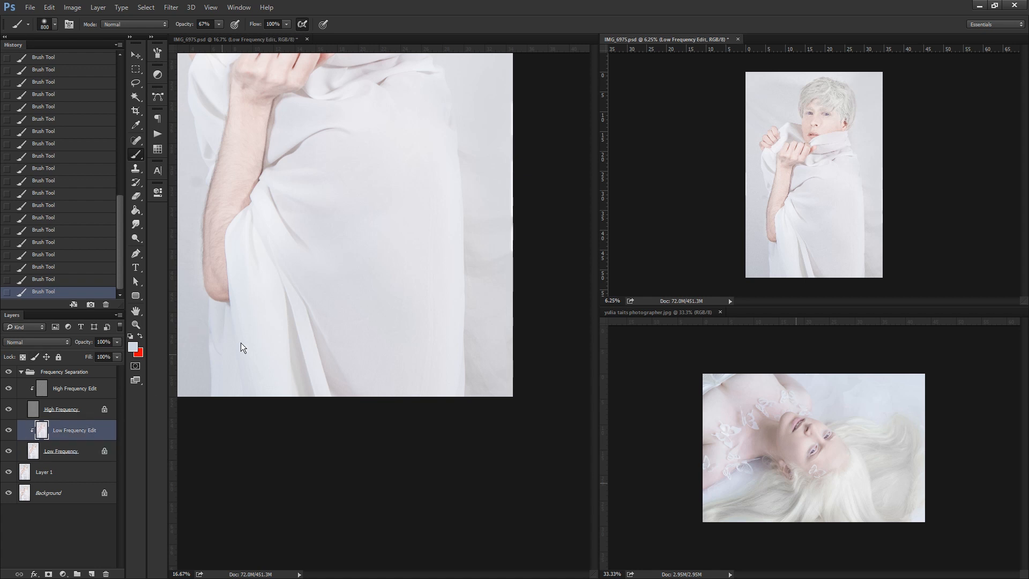
pyautogui.click(256, 215)
pyautogui.moveTo(321, 432); pyautogui.dragTo(360, 568)
# Even out the backdrop on both sides of the head and above the hair with large light brush strokes.
pyautogui.keyDown('alt'); pyautogui.click(506, 186); pyautogui.keyUp('alt')
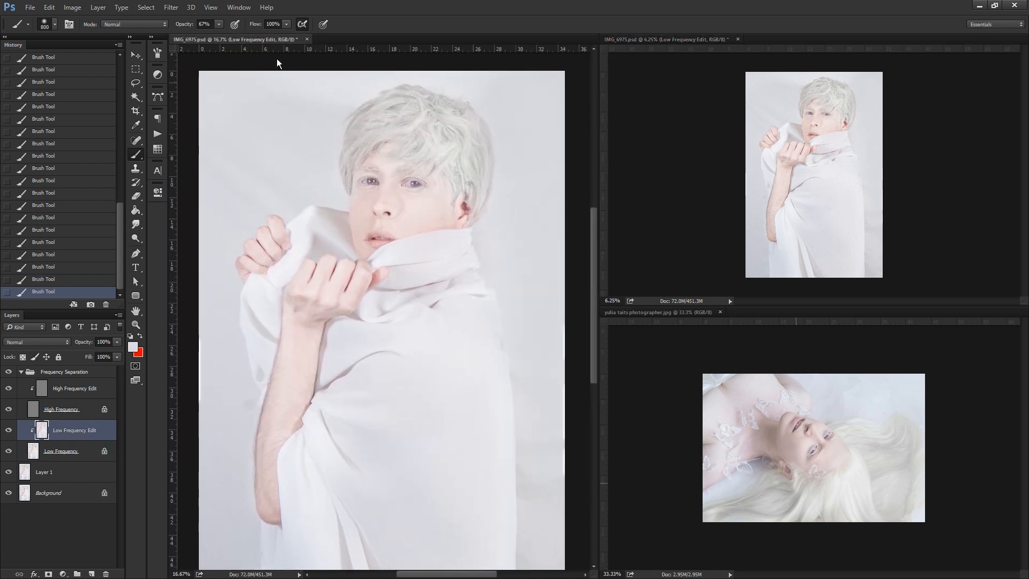
pyautogui.click(541, 88)
pyautogui.keyDown('alt'); pyautogui.click(217, 140); pyautogui.keyUp('alt')
pyautogui.moveTo(340, 80); pyautogui.dragTo(450, 75)
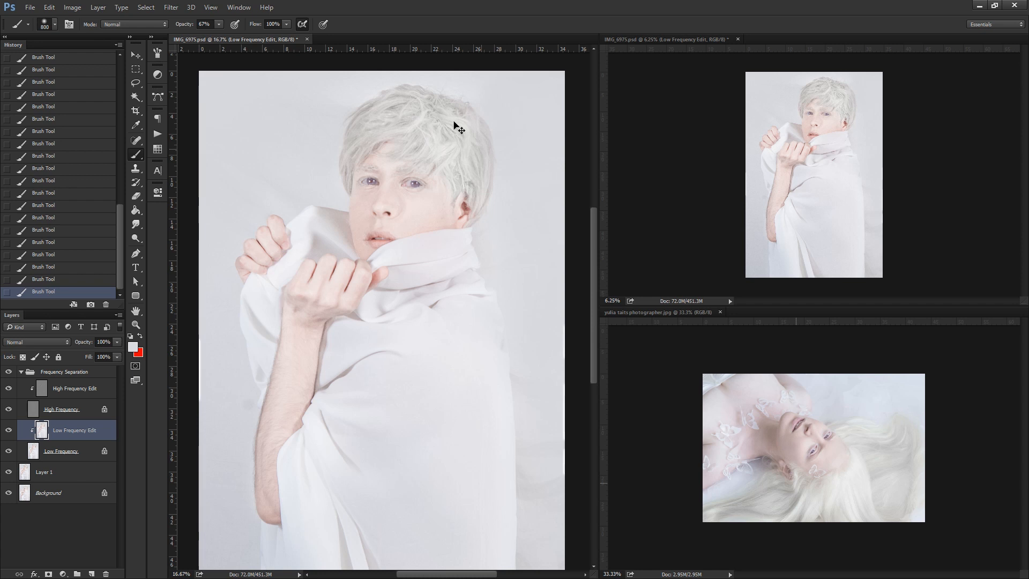
# Even out the cheeks on both sides of the face with sampled skin tone, using a smaller soft brush.
pyautogui.keyDown('alt'); pyautogui.click(365, 203); pyautogui.keyUp('alt')
pyautogui.press('[')
pyautogui.press('[')
pyautogui.press('[')
pyautogui.keyDown('alt'); pyautogui.click(444, 214); pyautogui.keyUp('alt')
# Set the brush opacity to 43% and smooth the skin tone along the raised forearm.
pyautogui.press('z')
pyautogui.keyDown('alt'); pyautogui.click(383, 220); pyautogui.keyUp('alt')
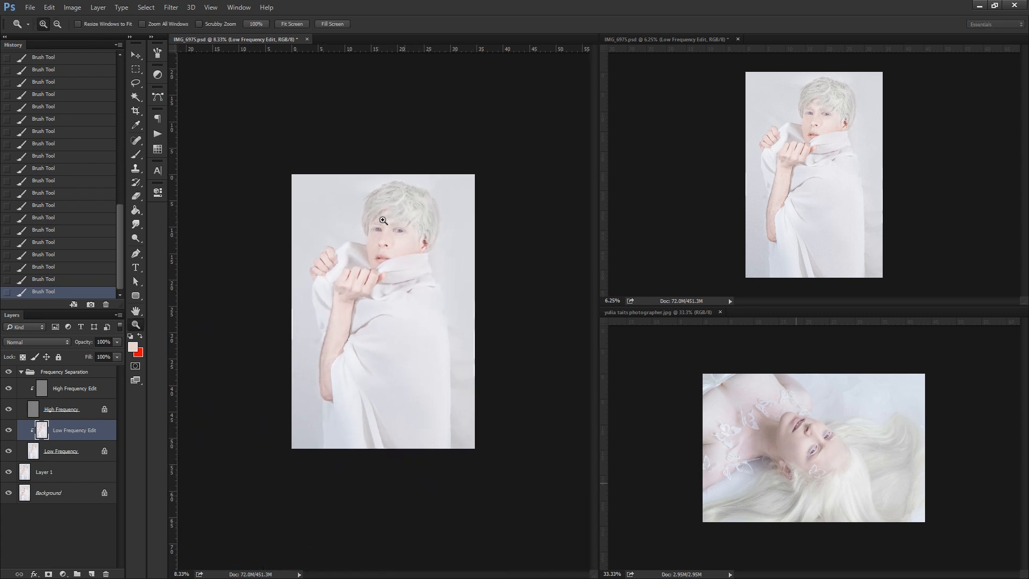
pyautogui.click(376, 306)
pyautogui.click(305, 360)
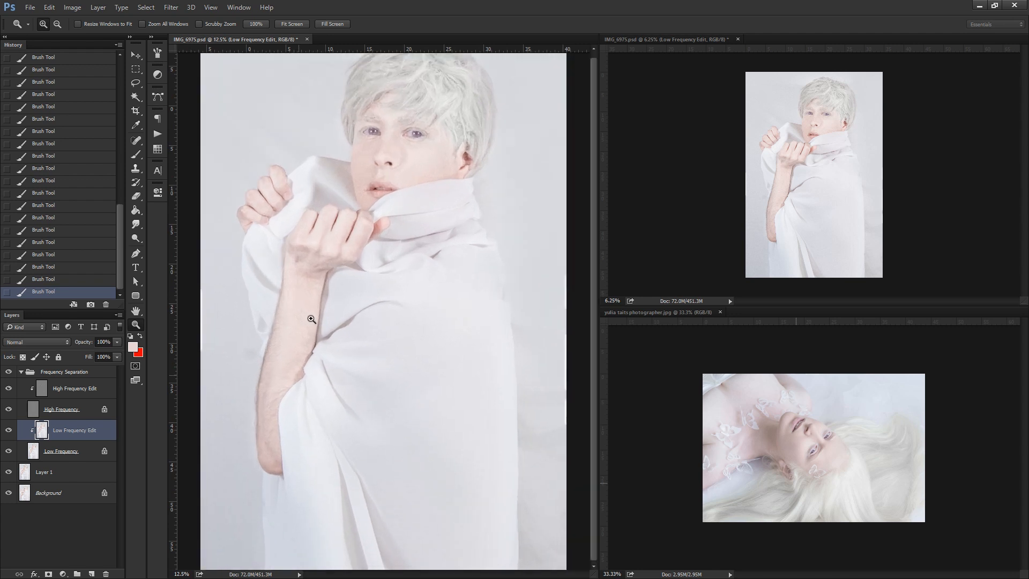
pyautogui.press('b')
pyautogui.click(206, 36)
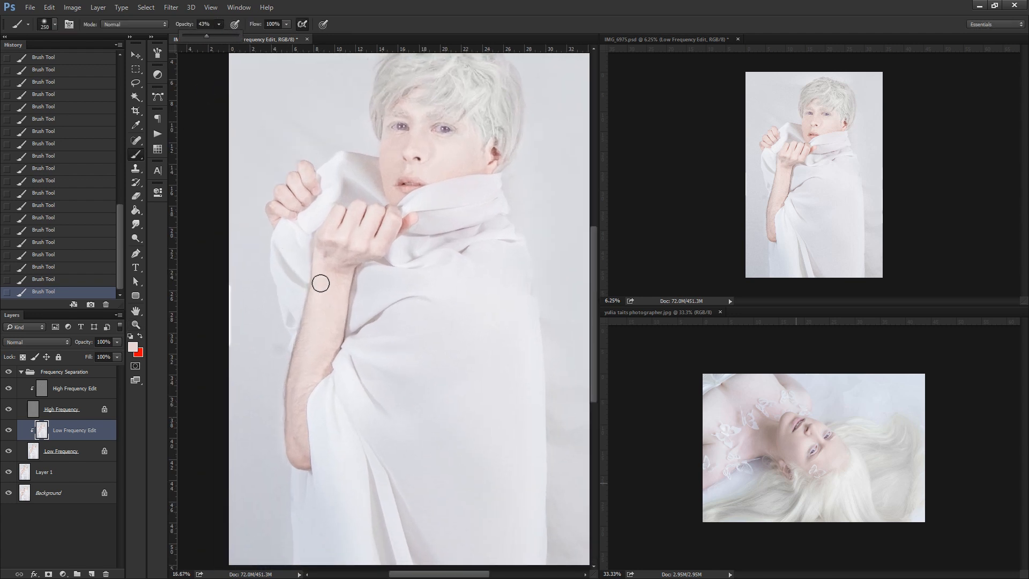
pyautogui.click(314, 280)
pyautogui.keyDown('alt'); pyautogui.click(300, 353); pyautogui.keyUp('alt')
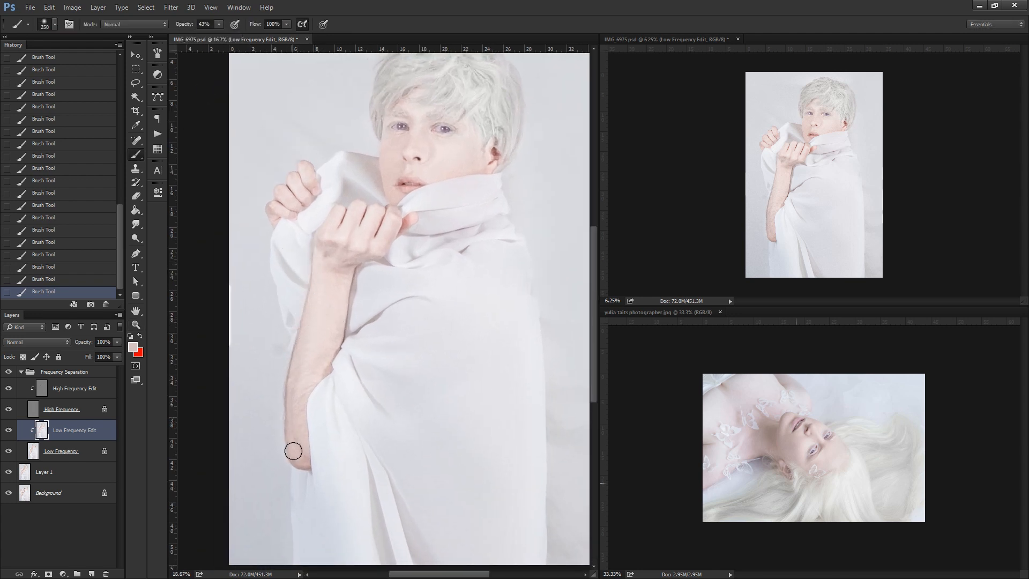
# Blend the wrist, forearm edges and adjoining cloth with colours sampled from the skin, backdrop and drape.
pyautogui.keyDown('alt'); pyautogui.click(272, 335); pyautogui.keyUp('alt')
pyautogui.keyDown('alt'); pyautogui.click(344, 306); pyautogui.keyUp('alt')
pyautogui.keyDown('alt'); pyautogui.click(316, 265); pyautogui.keyUp('alt')
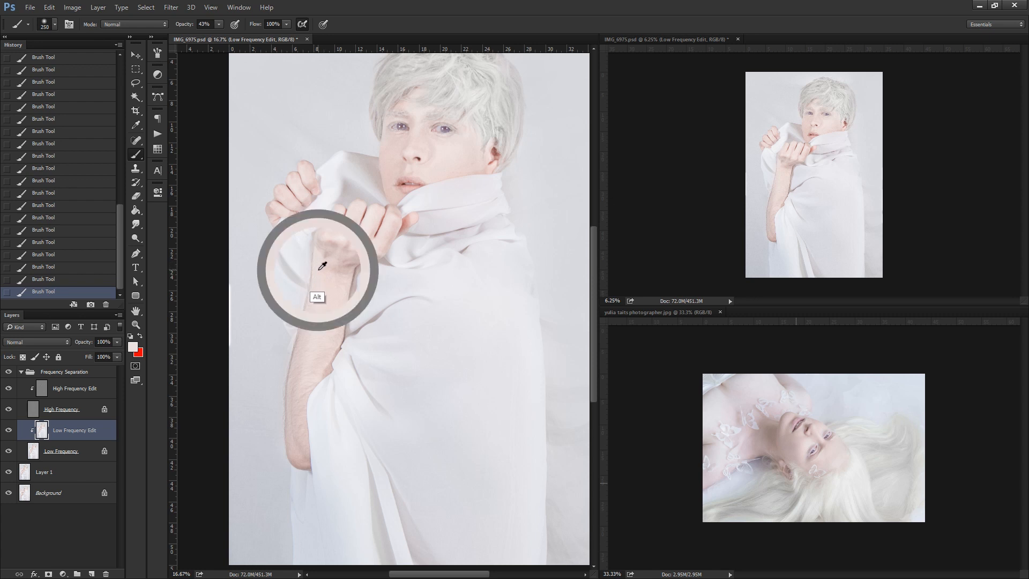
pyautogui.keyDown('alt'); pyautogui.click(350, 309); pyautogui.keyUp('alt')
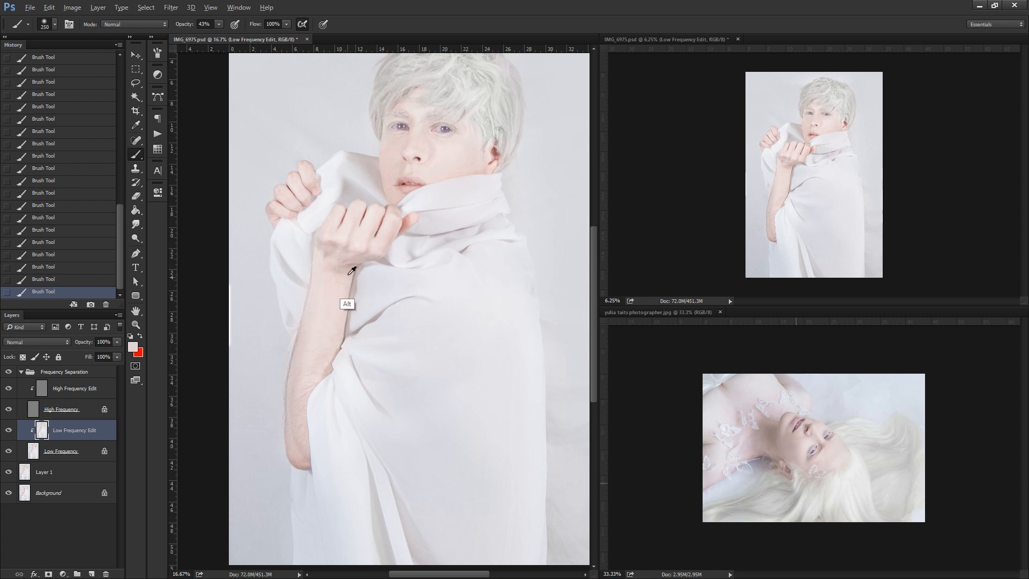
pyautogui.keyDown('alt'); pyautogui.click(364, 288); pyautogui.keyUp('alt')
# Merge the whole Frequency Separation group into a single layer.
pyautogui.click(135, 324)
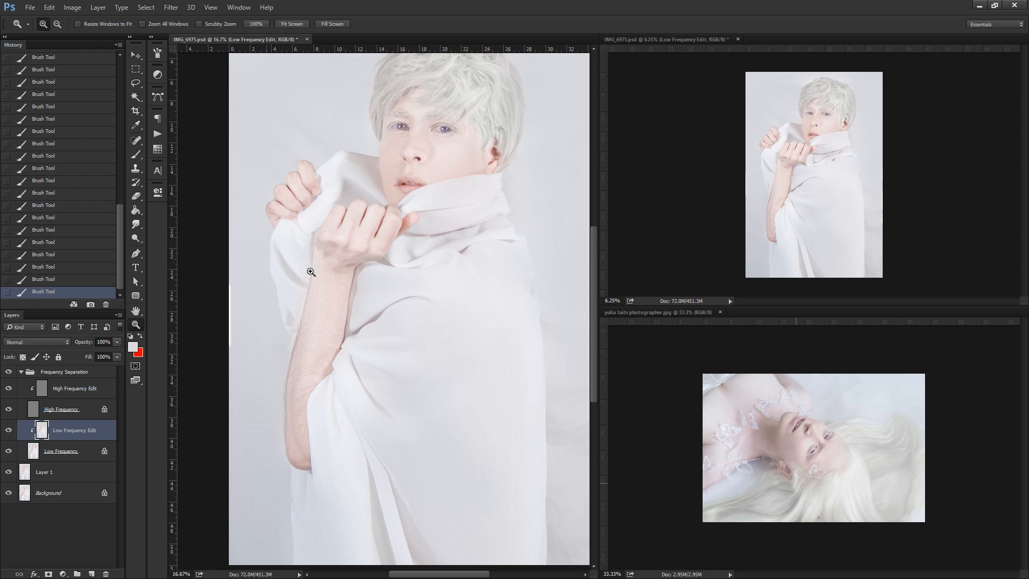
pyautogui.keyDown('alt'); pyautogui.click(341, 282); pyautogui.keyUp('alt')
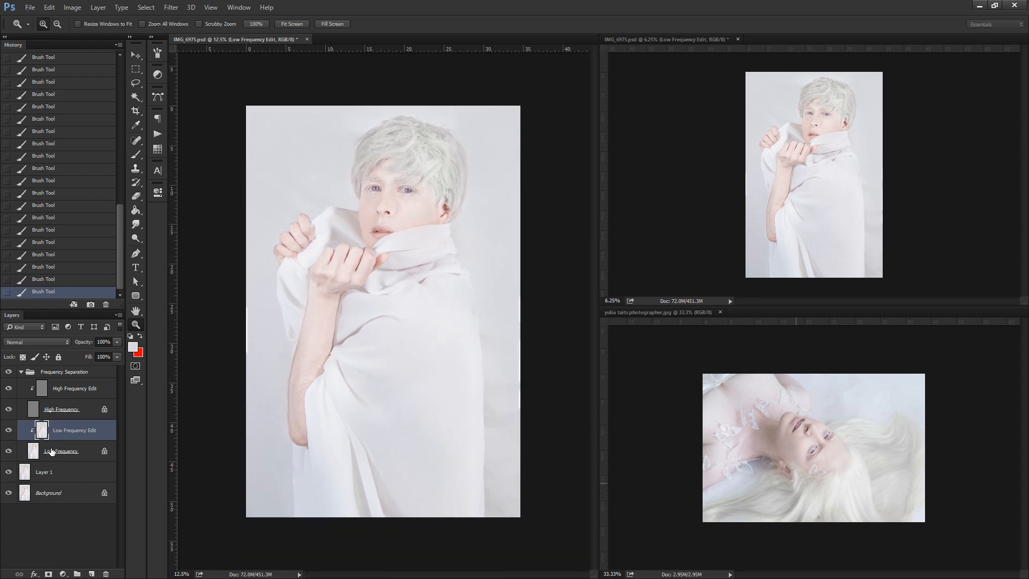
pyautogui.click(52, 451)
pyautogui.click(59, 375)
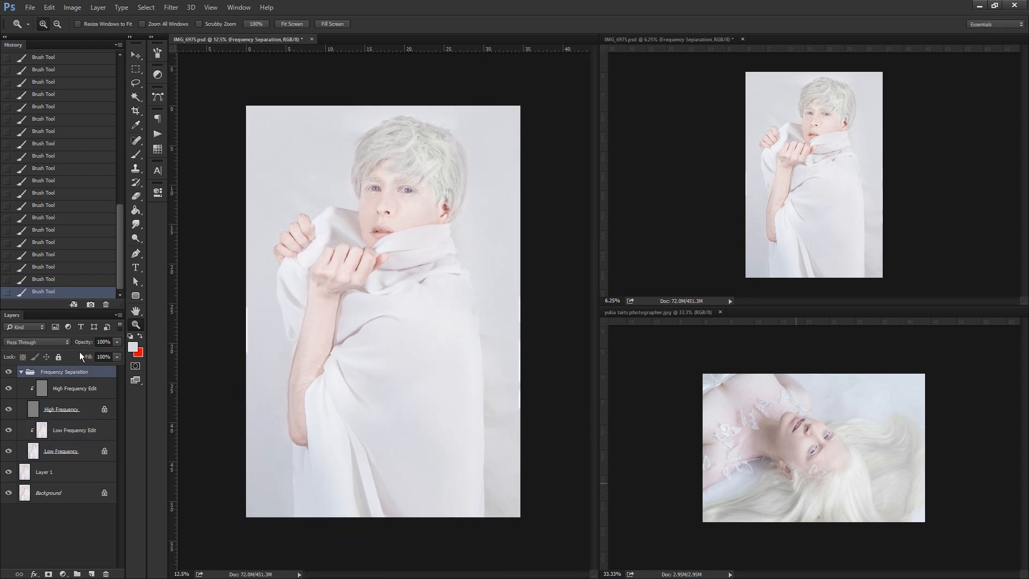
pyautogui.hotkey('ctrl', 'e')
# Take a history snapshot of the merged state, make it current, and save the document.
pyautogui.click(90, 304)
pyautogui.scroll(10, 100, 122)
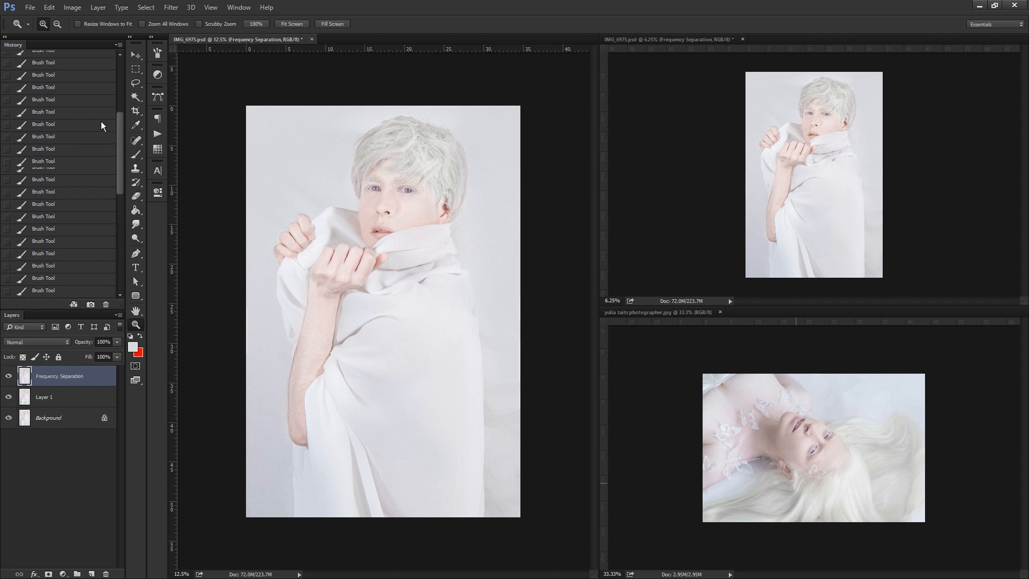
pyautogui.click(64, 99)
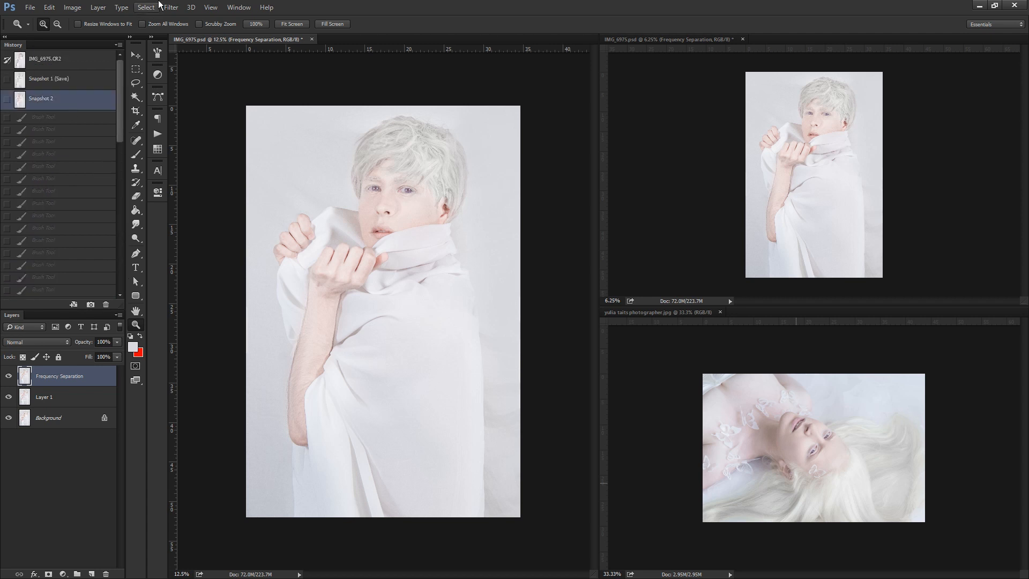
pyautogui.click(30, 8)
pyautogui.click(42, 124)
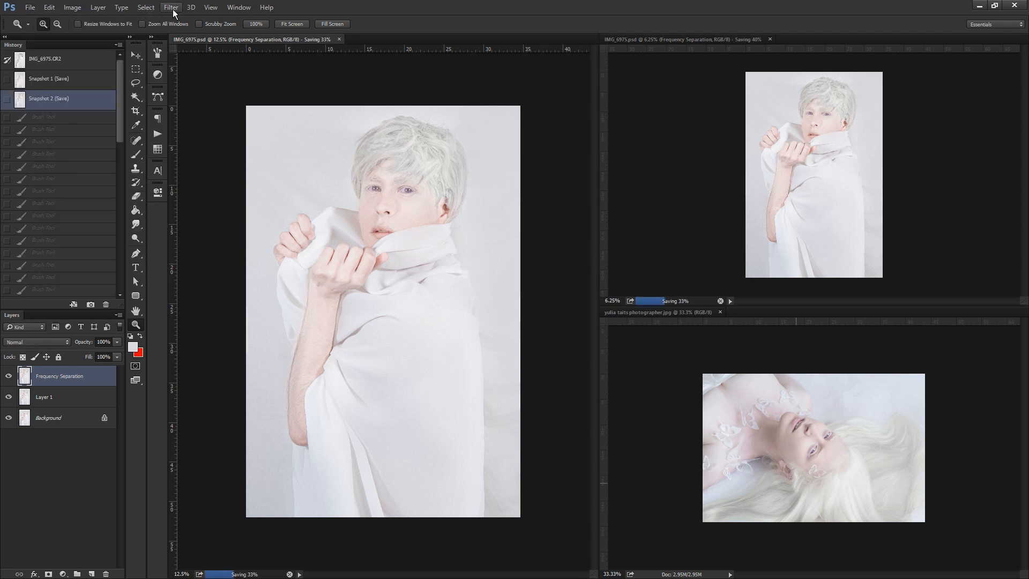
# Lasso a loose selection around the head and feather it by 250 pixels.
pyautogui.click(136, 82)
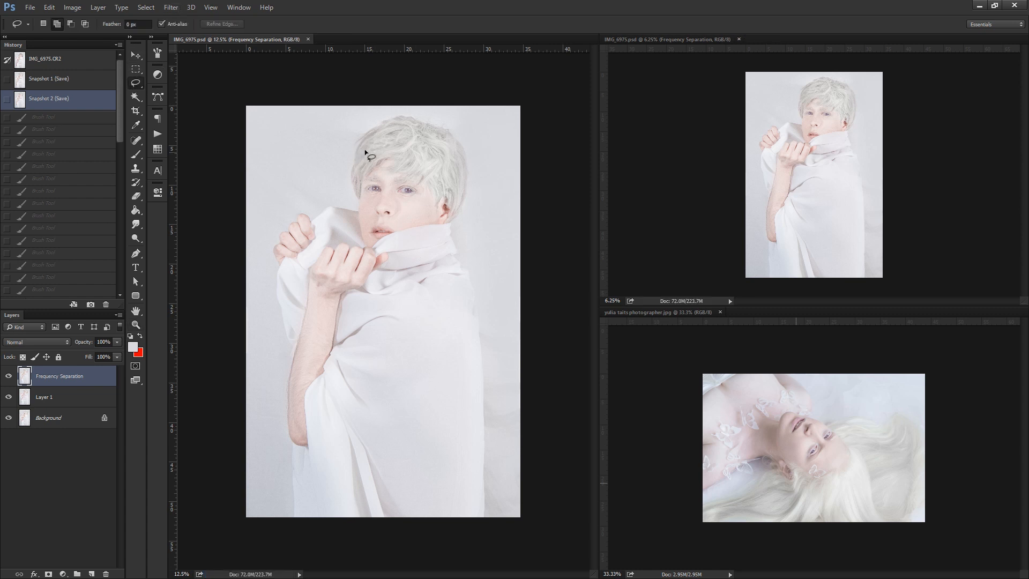
pyautogui.moveTo(384, 110)
pyautogui.mouseDown()
pyautogui.moveTo(325, 183)
pyautogui.moveTo(347, 235)
pyautogui.moveTo(386, 262)
pyautogui.moveTo(476, 217)
pyautogui.moveTo(421, 97)
pyautogui.mouseUp()
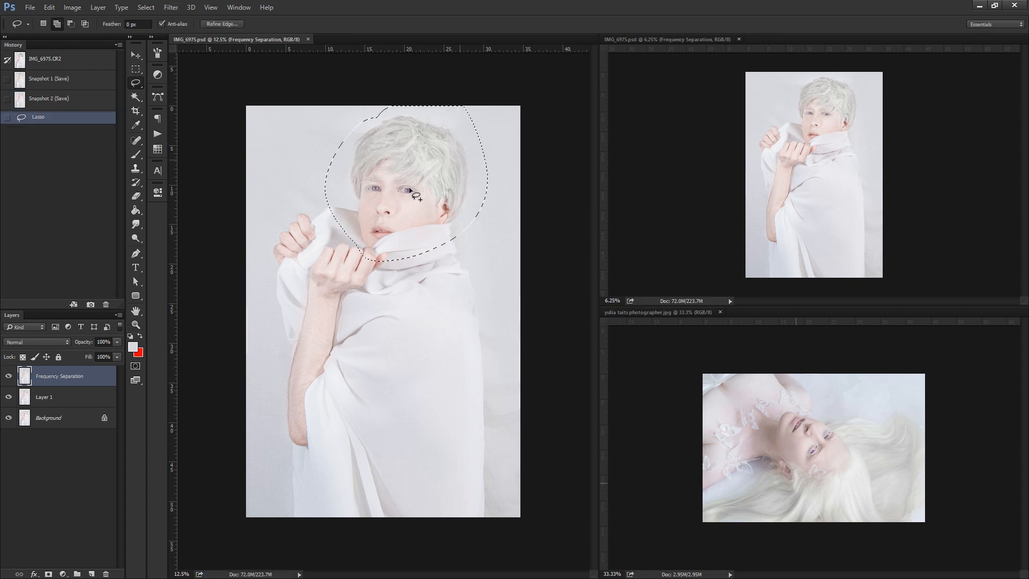
pyautogui.rightClick(409, 189)
pyautogui.click(465, 207)
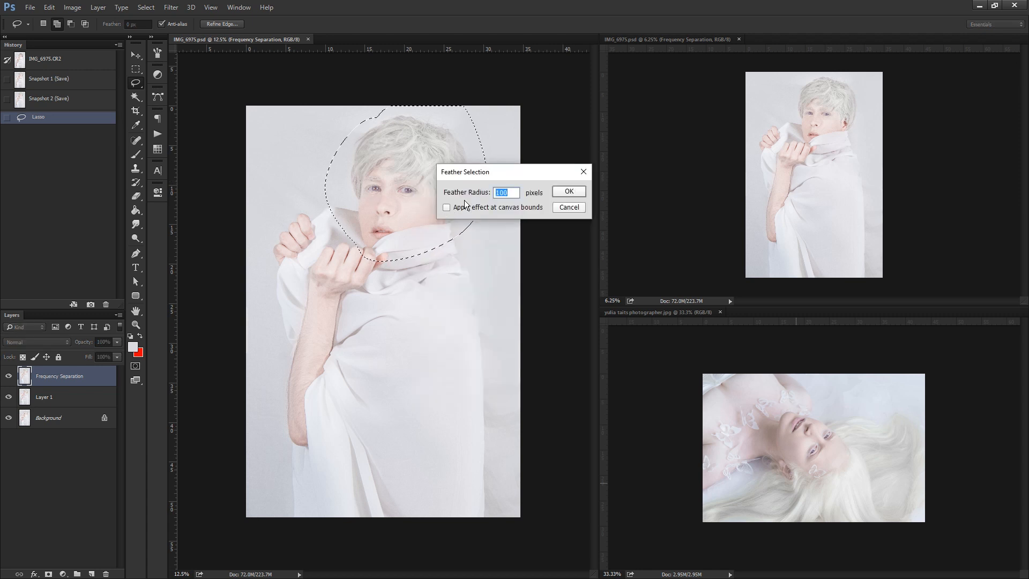
pyautogui.write('3')
pyautogui.press('BackSpace')
pyautogui.write('25')
pyautogui.press('Return')
# Apply the Camera Raw Filter to the selected head with Clarity +74, Shadows +6 and Blacks +56.
pyautogui.click(167, 9)
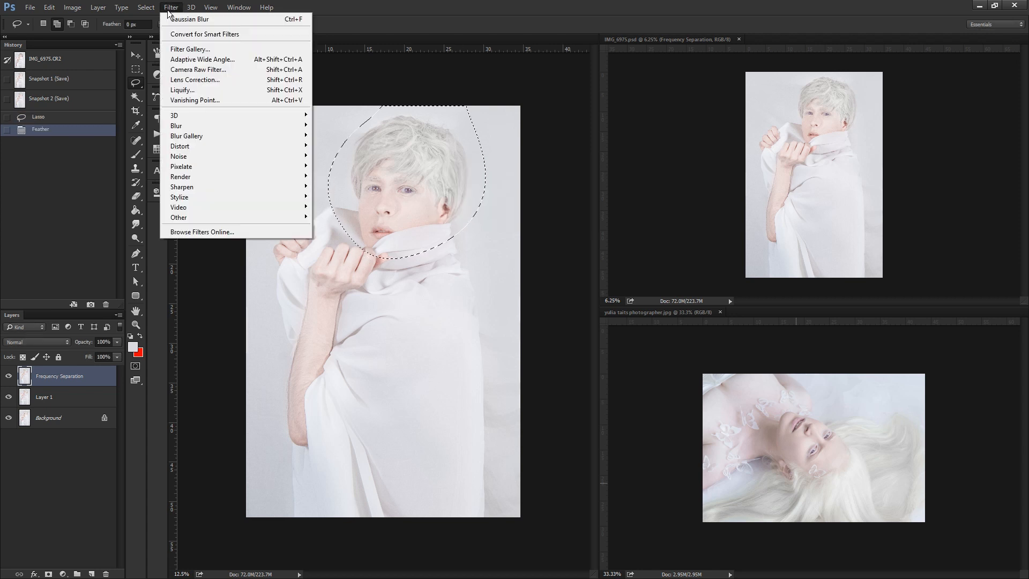
pyautogui.click(191, 68)
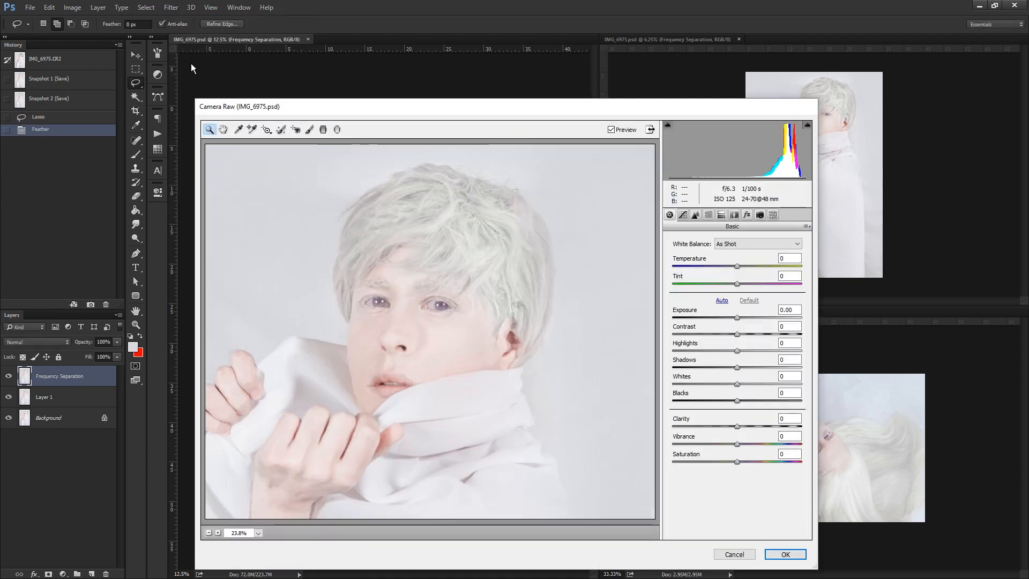
pyautogui.click(774, 426)
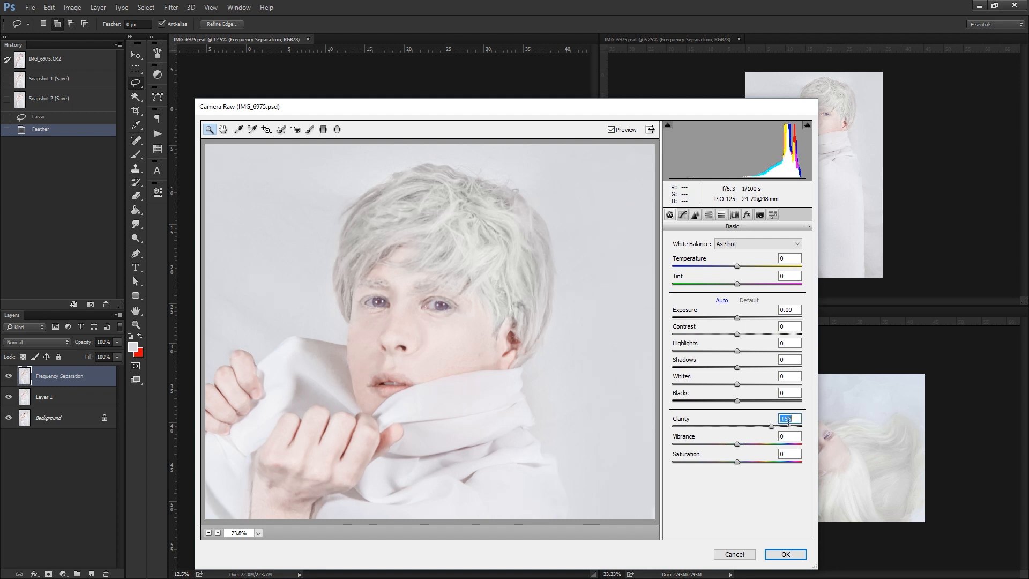
pyautogui.moveTo(773, 426); pyautogui.dragTo(888, 416)
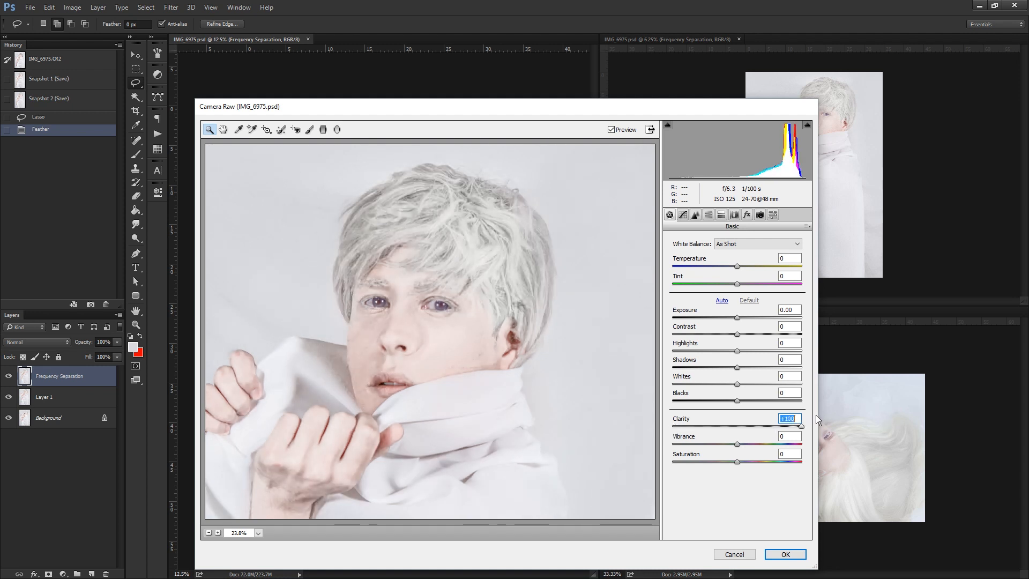
pyautogui.moveTo(795, 418)
pyautogui.mouseDown()
pyautogui.moveTo(691, 435)
pyautogui.moveTo(806, 419)
pyautogui.moveTo(785, 432)
pyautogui.mouseUp()
pyautogui.moveTo(738, 367); pyautogui.dragTo(769, 391)
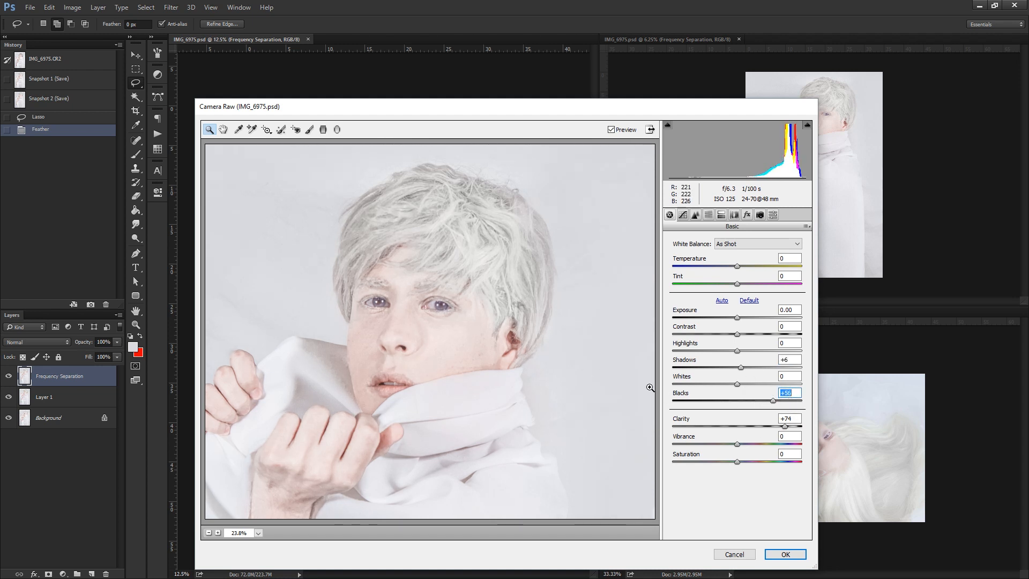
pyautogui.click(785, 554)
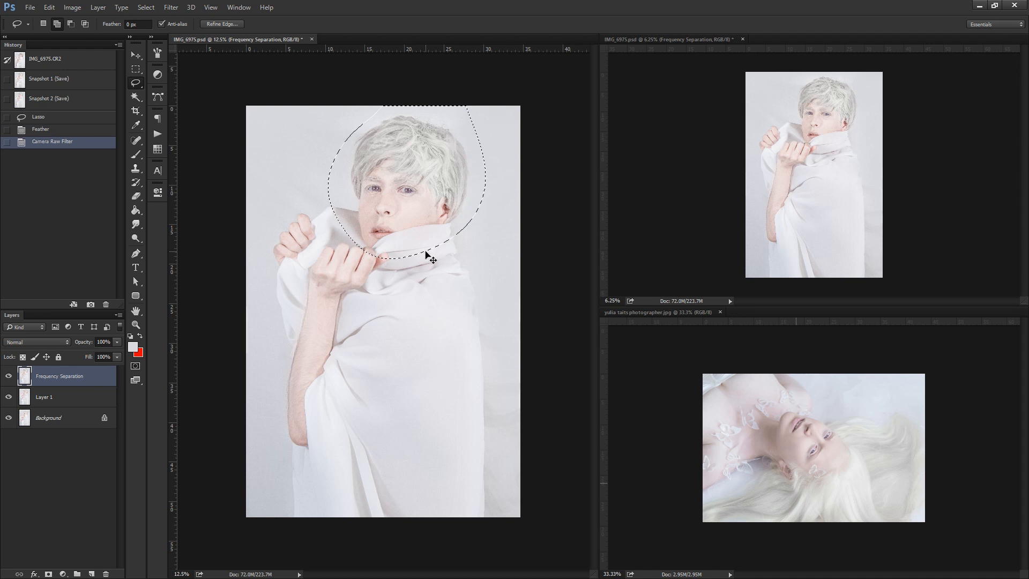
# Compare the head before and after the Camera Raw edit, and deselect it with the lasso set to new selection.
pyautogui.hotkey('ctrl', 'z')
pyautogui.hotkey('ctrl', 'z')
pyautogui.click(43, 23)
pyautogui.click(480, 122)
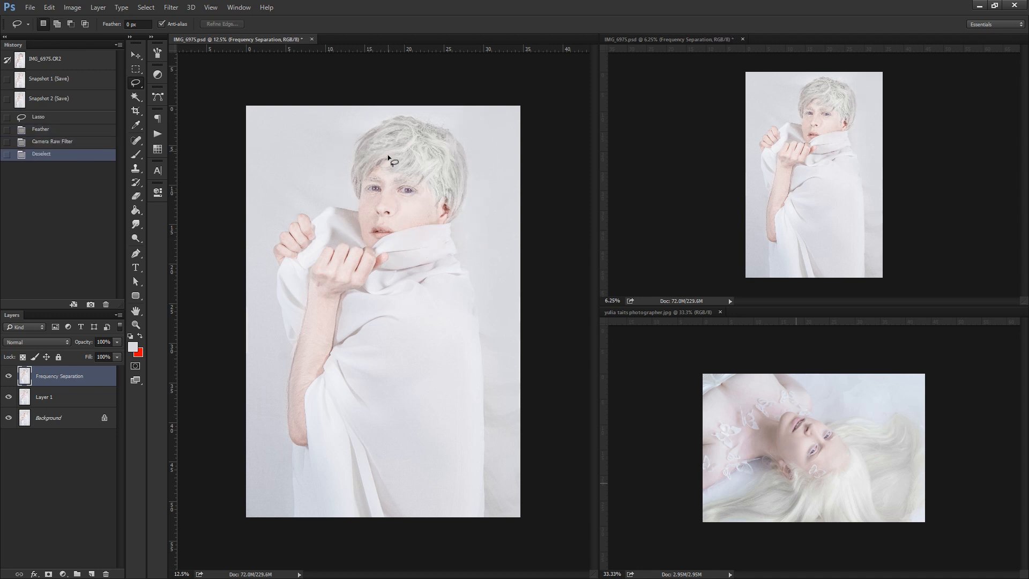
# Lasso both eyes, the nostrils, the lips and a patch of the fringe as one selection, and feather it.
pyautogui.moveTo(388, 185)
pyautogui.mouseDown()
pyautogui.moveTo(373, 195)
pyautogui.moveTo(400, 191)
pyautogui.mouseUp()
pyautogui.click(57, 24)
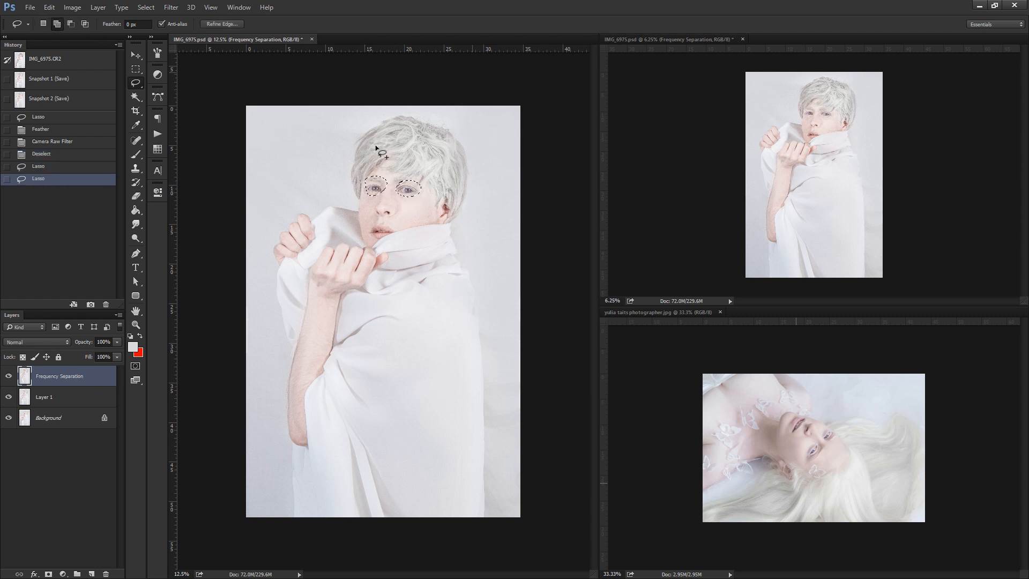
pyautogui.moveTo(382, 231); pyautogui.dragTo(395, 209)
pyautogui.moveTo(426, 153)
pyautogui.mouseDown()
pyautogui.moveTo(397, 155)
pyautogui.moveTo(425, 159)
pyautogui.moveTo(395, 169)
pyautogui.moveTo(427, 170)
pyautogui.mouseUp()
pyautogui.rightClick(394, 166)
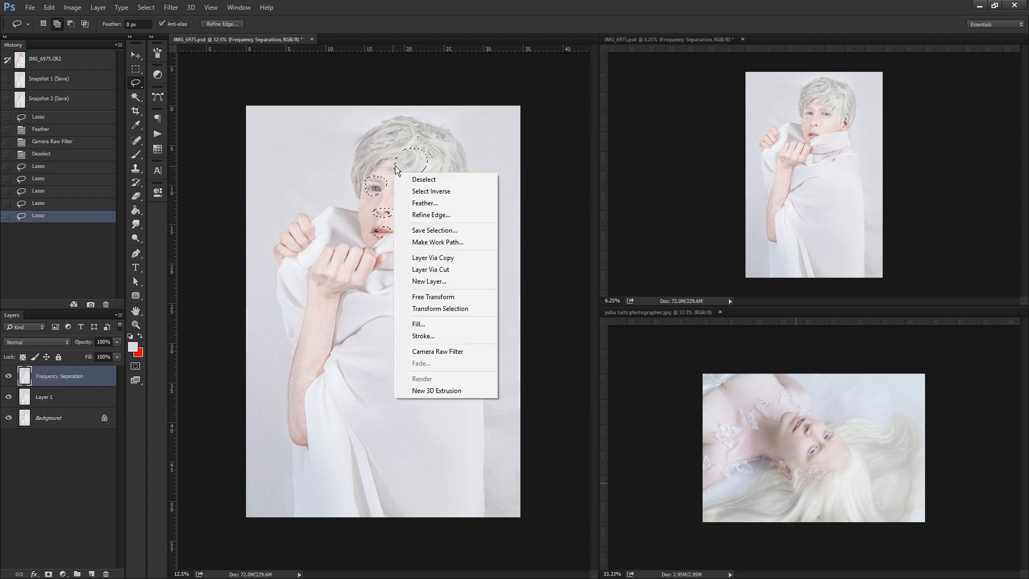
pyautogui.click(434, 192)
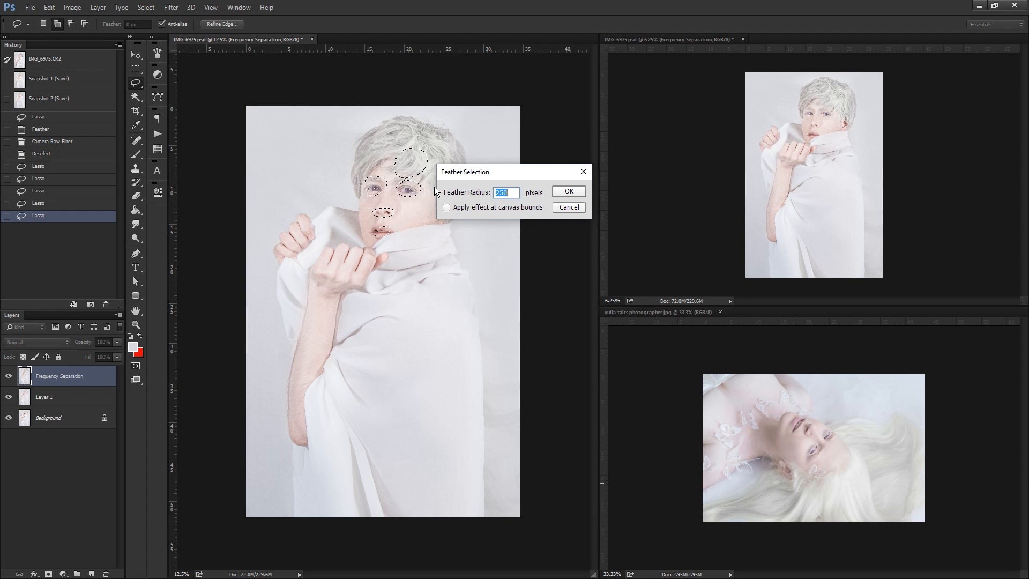
pyautogui.write('1')
pyautogui.press('Return')
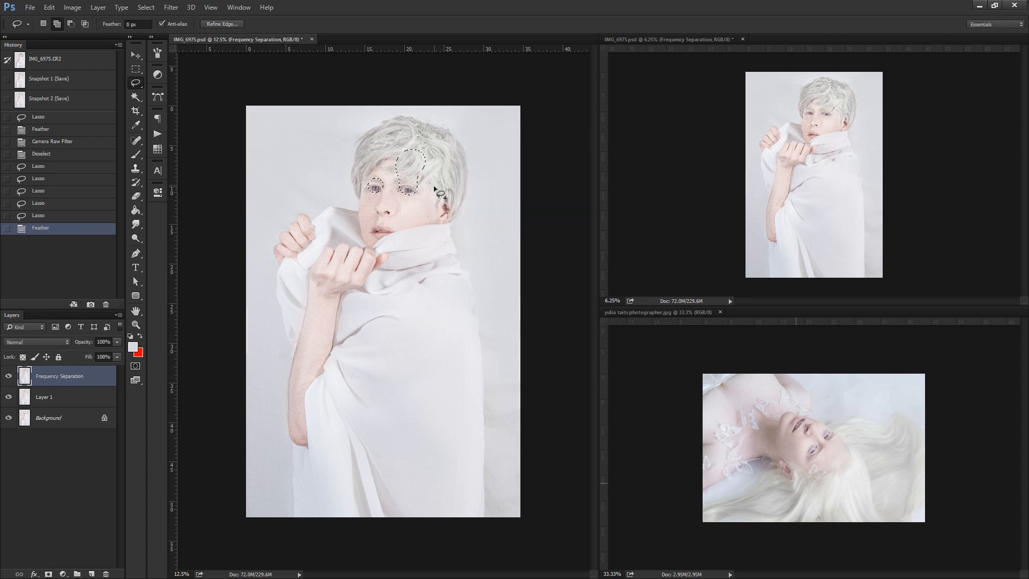
# Try the Sharpen filter on the feathered eye and fringe selection, compare it up close, and step back to the feathered state.
pyautogui.click(170, 7)
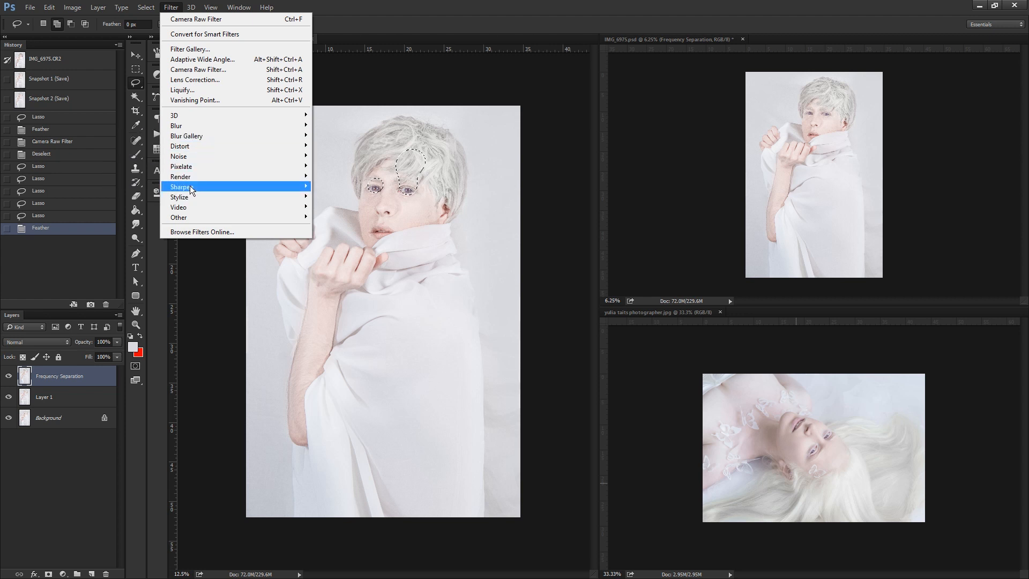
pyautogui.moveTo(189, 185)
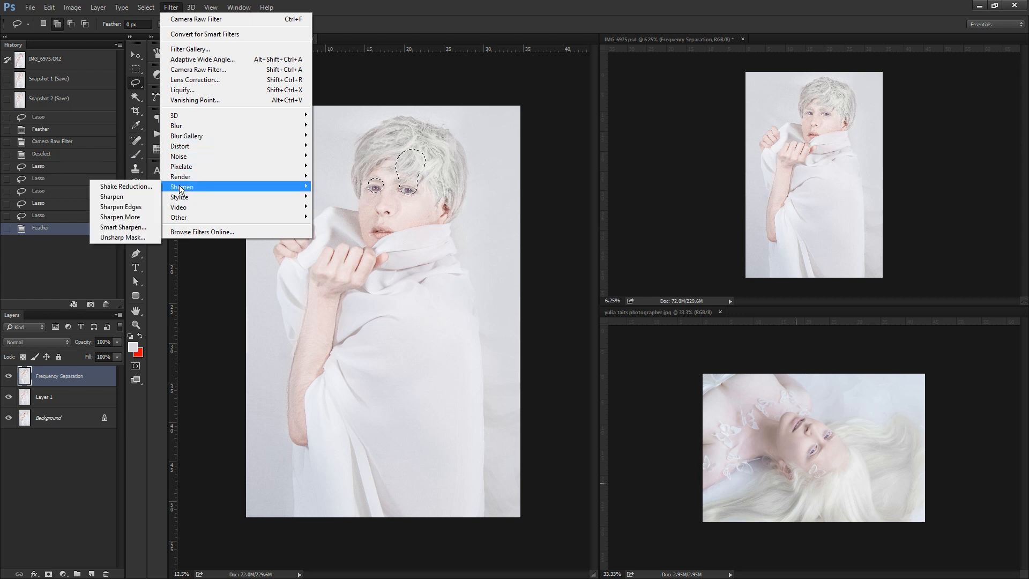
pyautogui.click(125, 197)
pyautogui.click(135, 324)
pyautogui.click(408, 190)
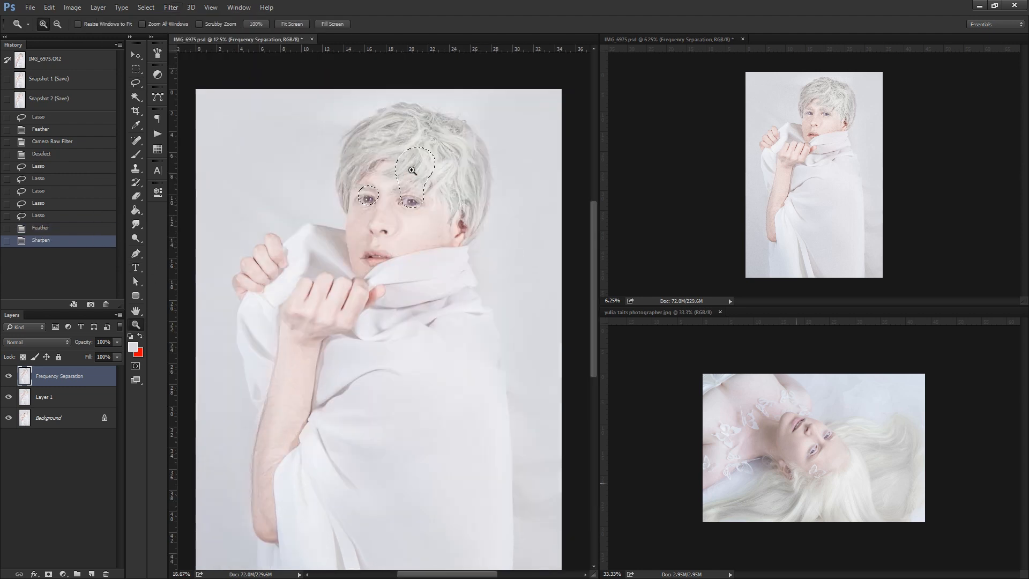
pyautogui.click(422, 240)
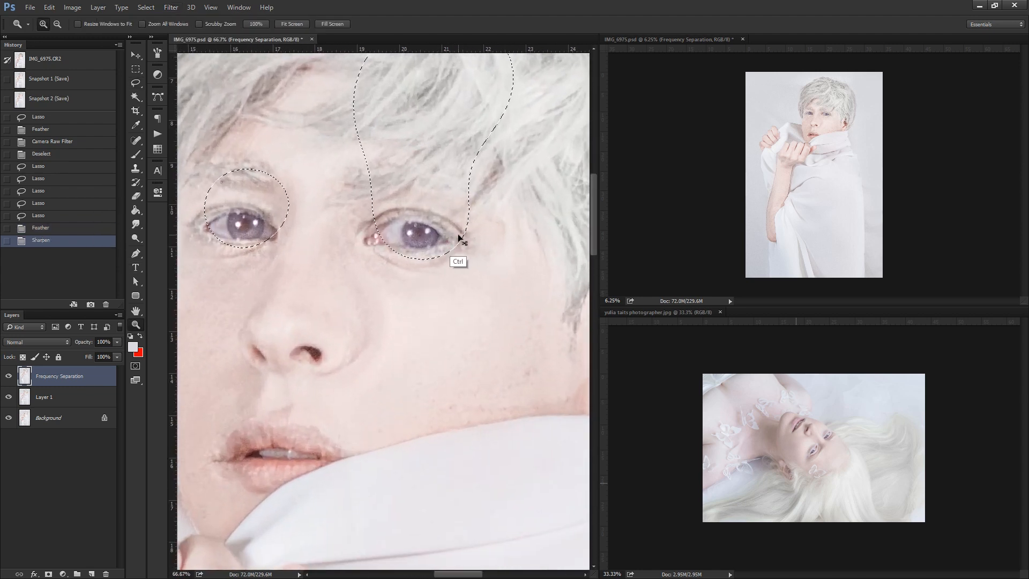
pyautogui.hotkey('ctrl', 'z')
pyautogui.hotkey('ctrl', 'z')
pyautogui.hotkey('ctrl', 'z')
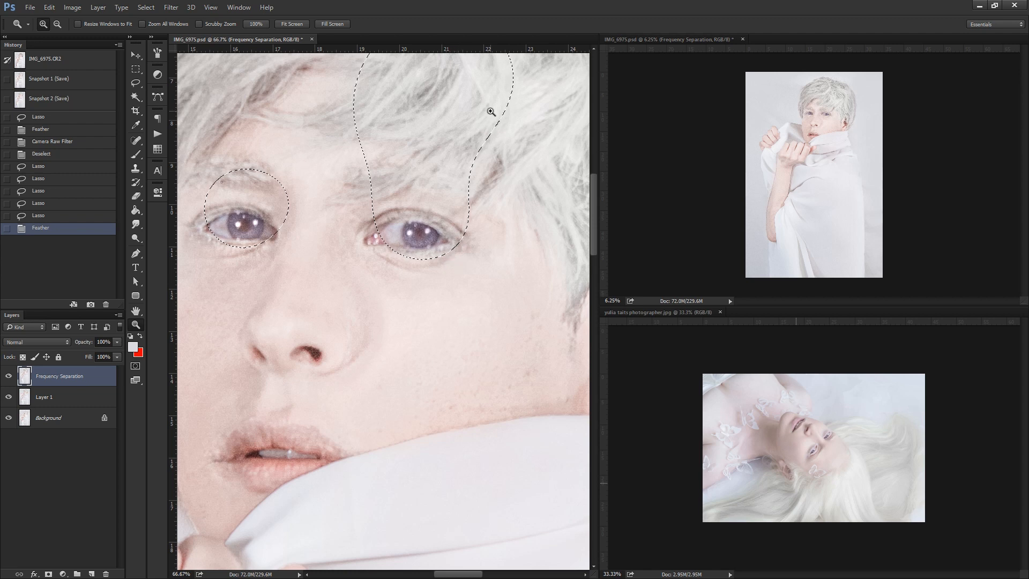
pyautogui.click(69, 218)
pyautogui.click(79, 231)
# Apply the Camera Raw Filter to the feathered eye, lip and fringe selection with Blacks +100 and Clarity +60.
pyautogui.click(171, 7)
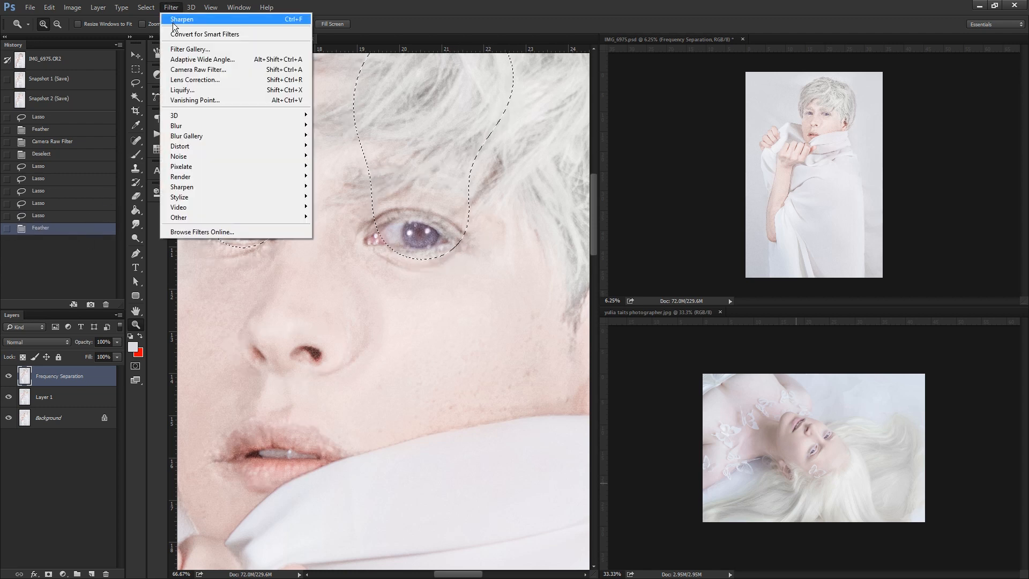
pyautogui.click(214, 71)
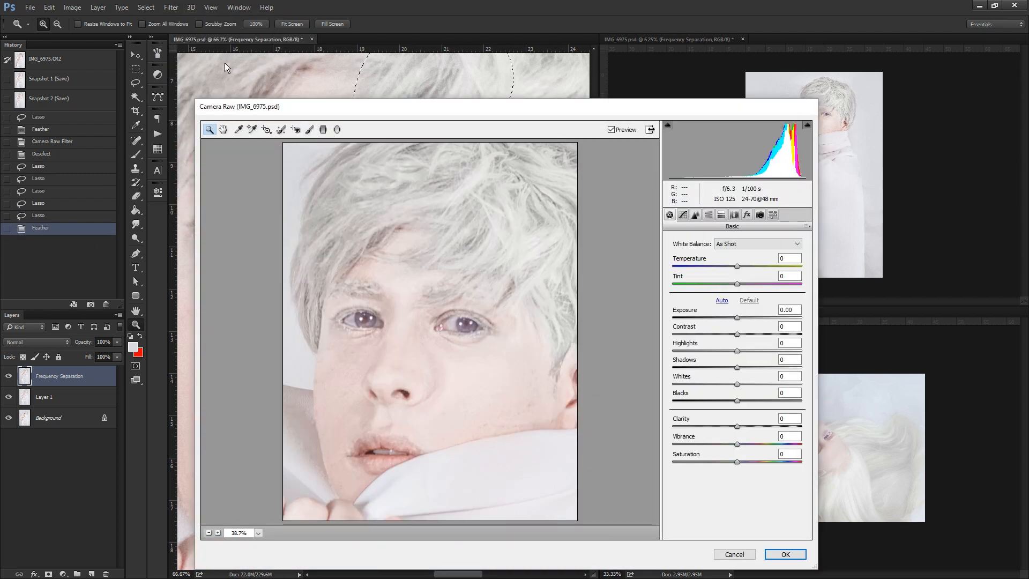
pyautogui.moveTo(752, 426); pyautogui.dragTo(755, 426)
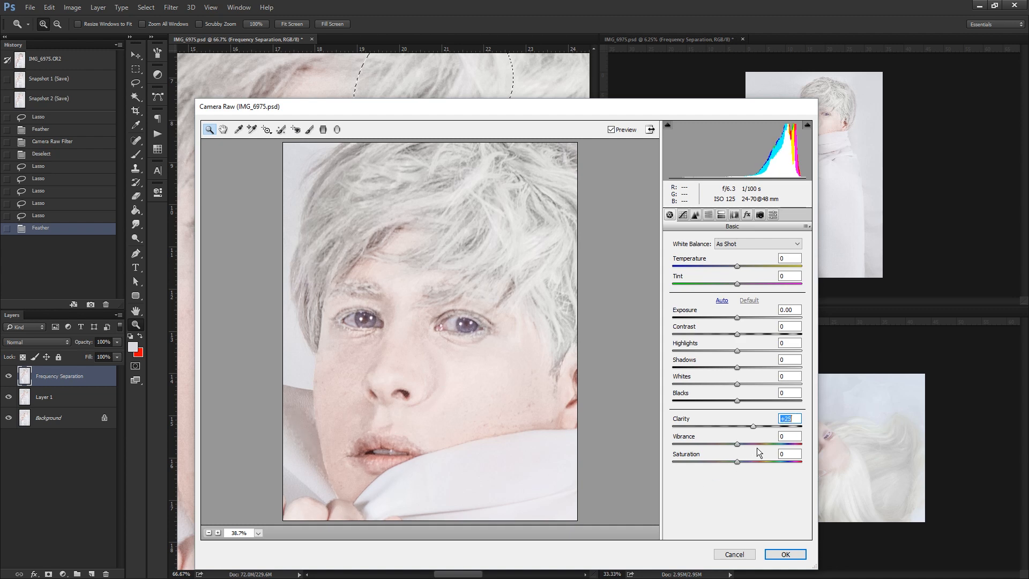
pyautogui.moveTo(754, 426)
pyautogui.mouseDown()
pyautogui.moveTo(811, 426)
pyautogui.moveTo(761, 423)
pyautogui.mouseUp()
pyautogui.moveTo(768, 426)
pyautogui.mouseDown()
pyautogui.moveTo(791, 425)
pyautogui.moveTo(729, 433)
pyautogui.moveTo(771, 433)
pyautogui.mouseUp()
pyautogui.moveTo(742, 438); pyautogui.dragTo(755, 440)
pyautogui.moveTo(738, 400); pyautogui.dragTo(804, 400)
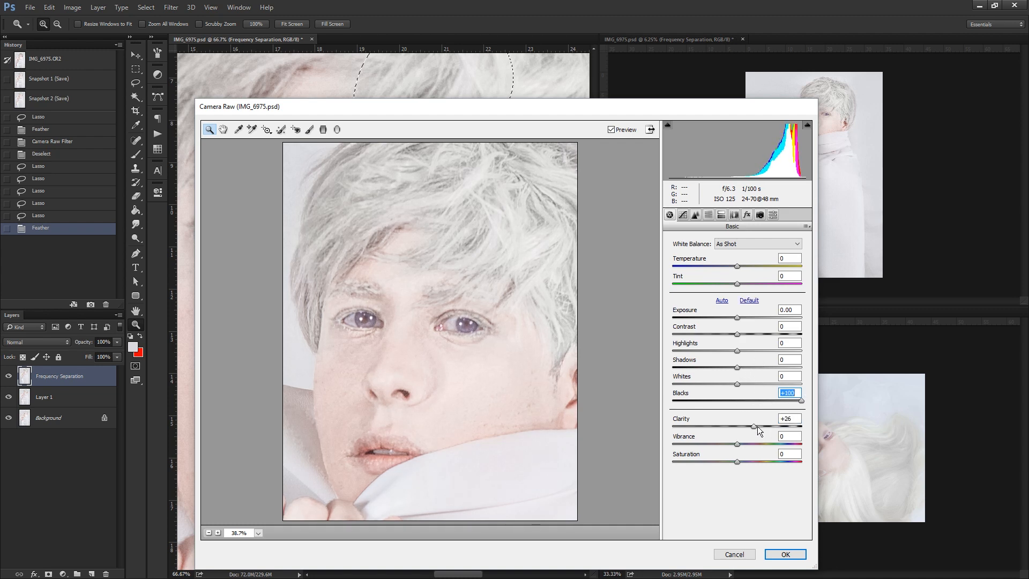
pyautogui.moveTo(757, 426); pyautogui.dragTo(774, 424)
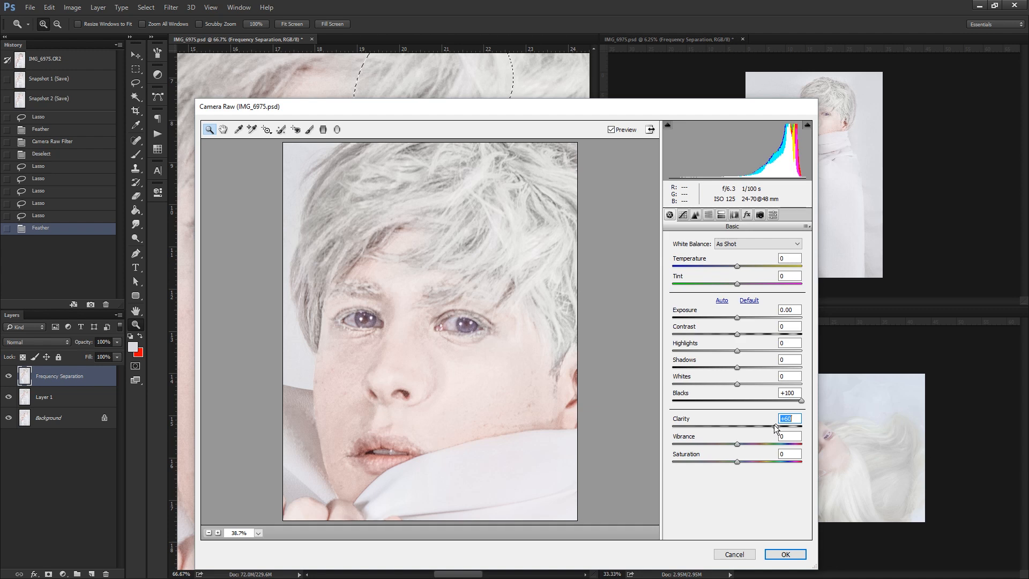
pyautogui.click(695, 215)
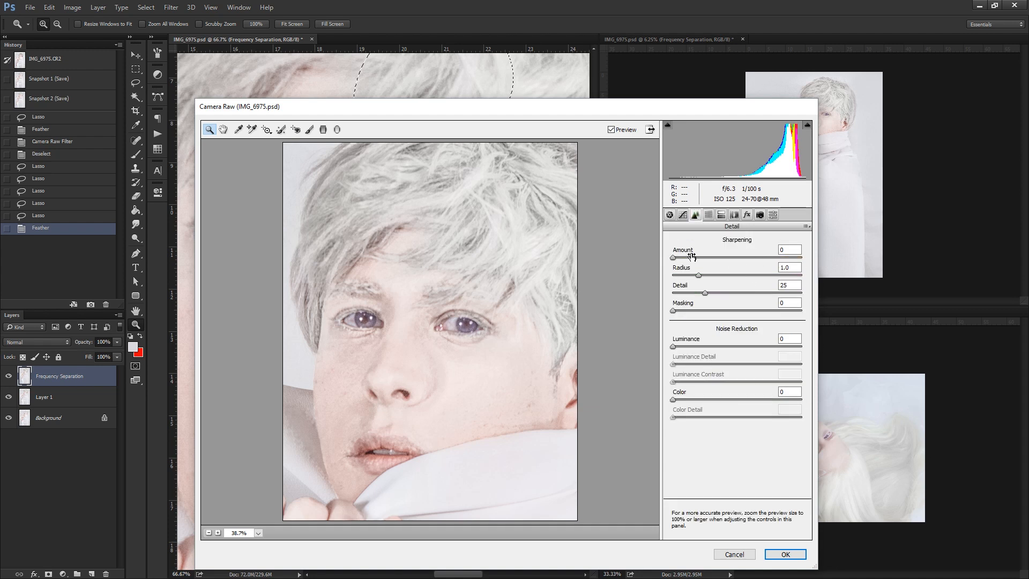
pyautogui.moveTo(703, 257); pyautogui.dragTo(671, 261)
pyautogui.click(670, 215)
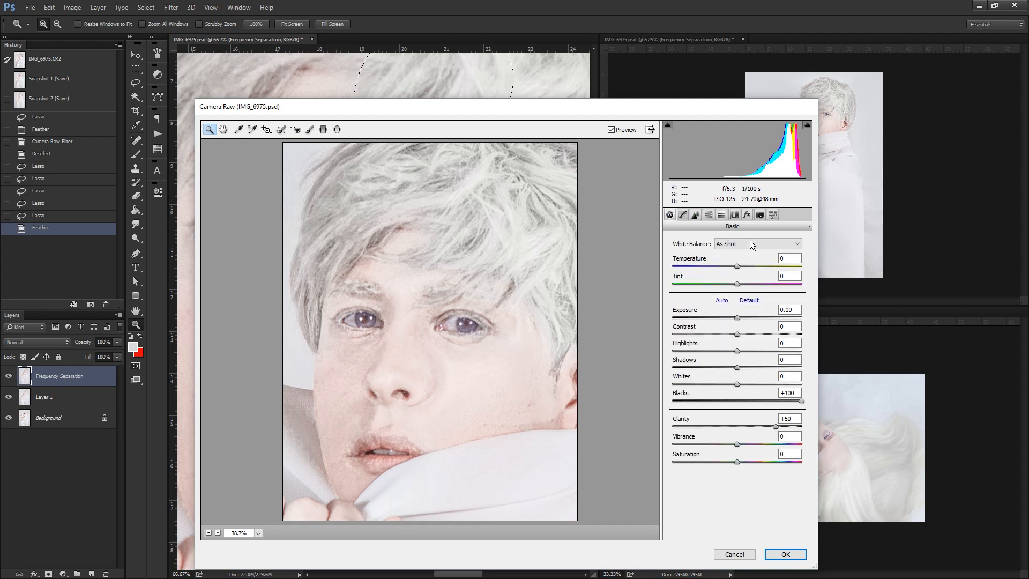
pyautogui.click(784, 554)
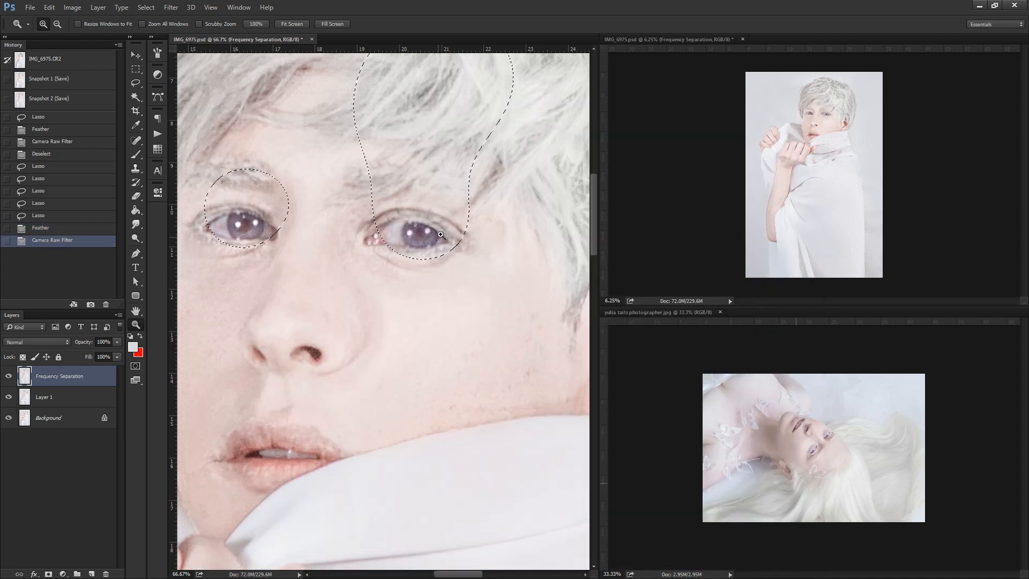
# Compare the face before and after the Camera Raw edit, deselect the eye and fringe areas, and check the whole portrait.
pyautogui.hotkey('ctrl', 'z')
pyautogui.hotkey('ctrl', 'z')
pyautogui.hotkey('ctrl', 'd')
pyautogui.keyDown('alt'); pyautogui.click(427, 228); pyautogui.keyUp('alt')
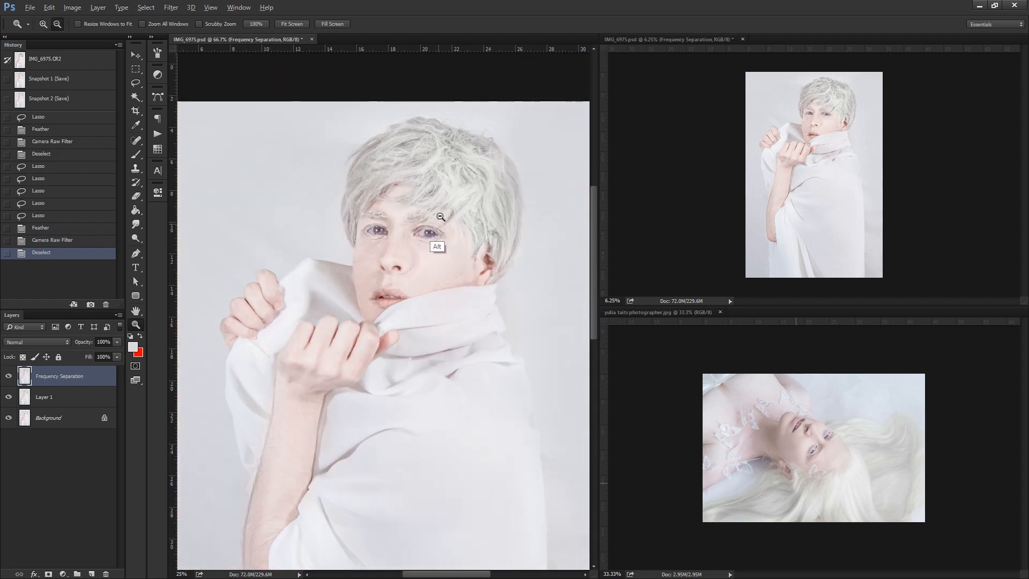
pyautogui.keyDown('alt'); pyautogui.click(434, 228); pyautogui.keyUp('alt')
pyautogui.click(419, 192)
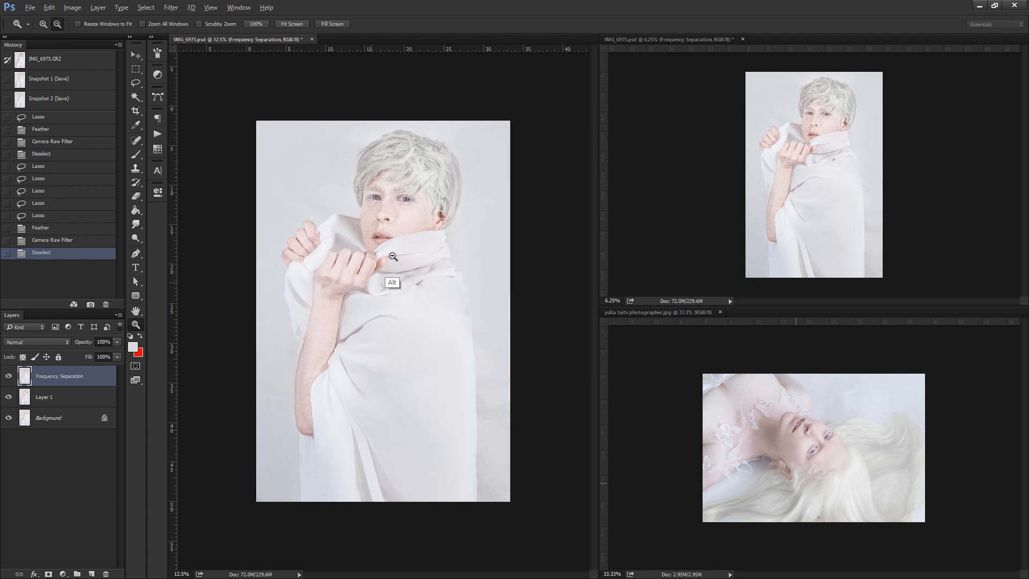
pyautogui.keyDown('alt'); pyautogui.click(393, 284); pyautogui.keyUp('alt')
pyautogui.click(397, 257)
# Store the current state of the portrait as a new history snapshot and make that snapshot active.
pyautogui.click(136, 82)
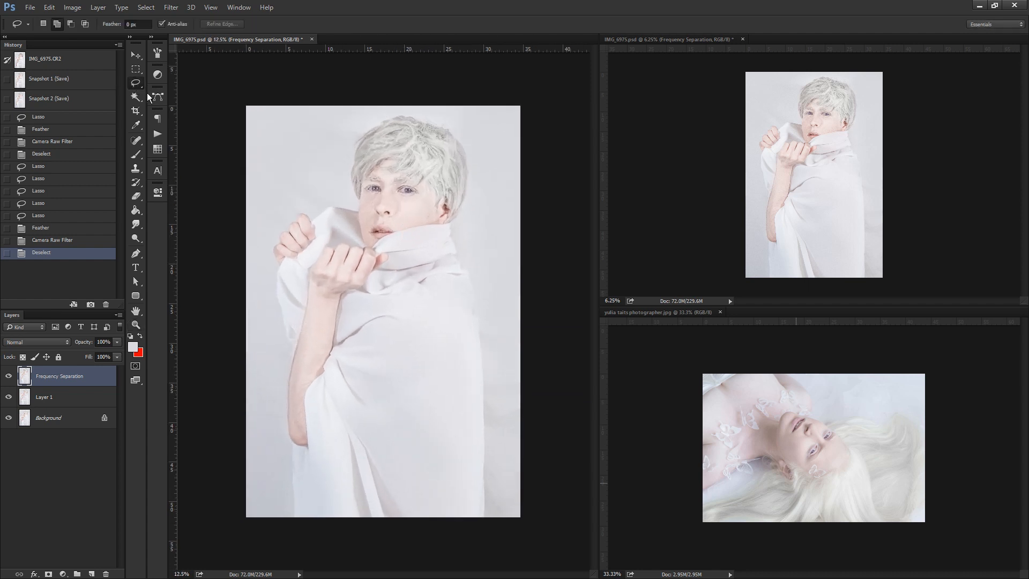
pyautogui.click(90, 304)
pyautogui.click(99, 118)
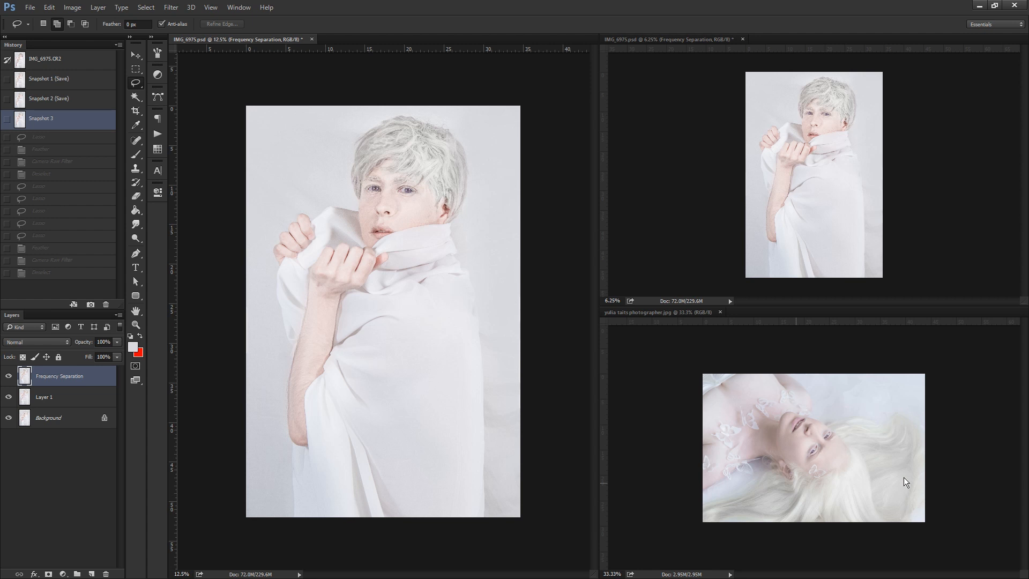
# Examine the eyes, skin and pale hair of the reference photo up close.
pyautogui.press('z')
pyautogui.click(834, 468)
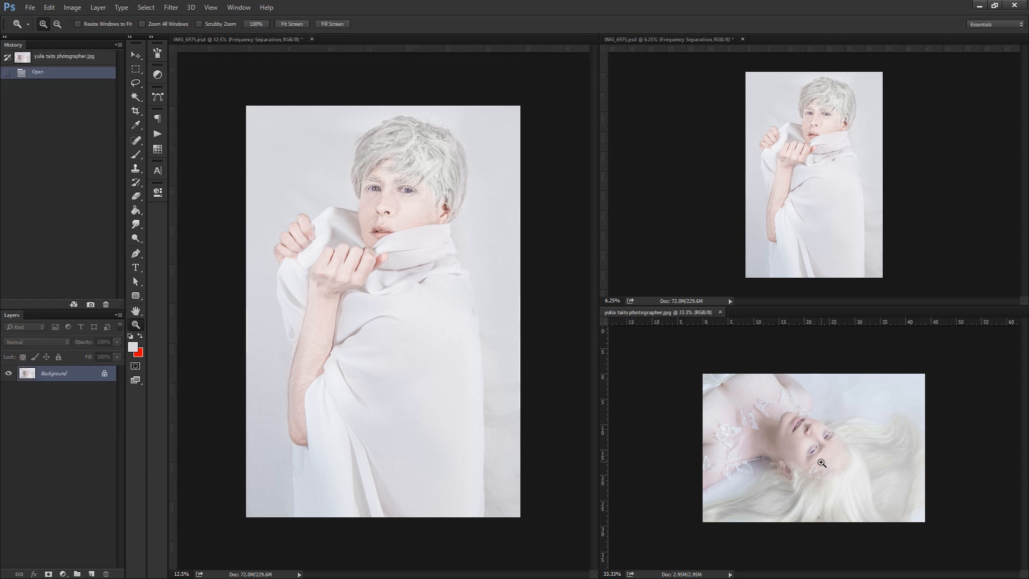
pyautogui.click(815, 447)
pyautogui.click(815, 447)
pyautogui.click(815, 447)
pyautogui.click(815, 447)
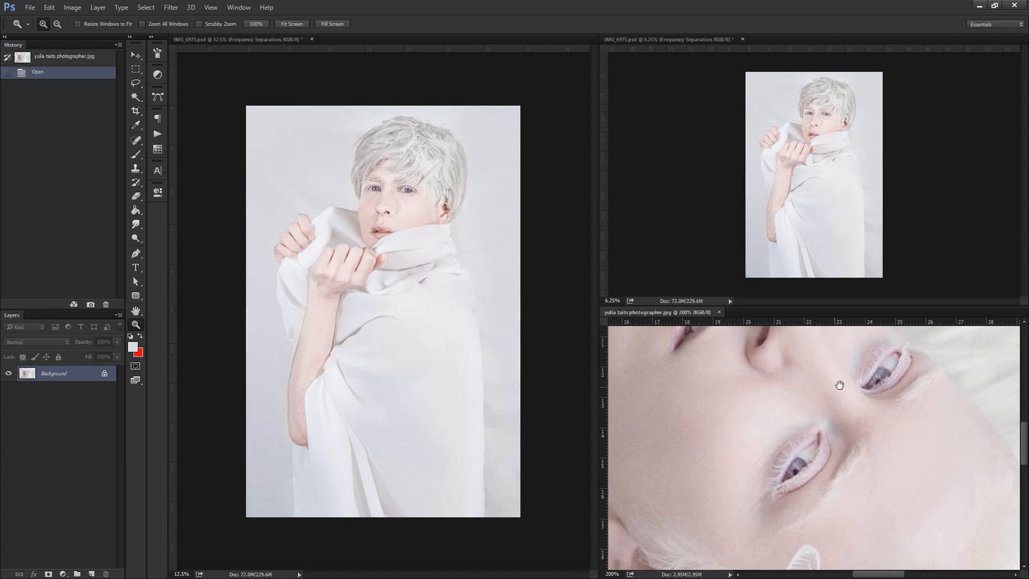
pyautogui.moveTo(840, 384); pyautogui.dragTo(859, 509)
pyautogui.moveTo(652, 465); pyautogui.dragTo(798, 401)
pyautogui.moveTo(698, 408); pyautogui.dragTo(742, 538)
pyautogui.moveTo(654, 455); pyautogui.dragTo(740, 440)
pyautogui.keyDown('alt'); pyautogui.click(873, 411); pyautogui.keyUp('alt')
pyautogui.keyDown('alt'); pyautogui.click(879, 415); pyautogui.keyUp('alt')
pyautogui.moveTo(878, 439); pyautogui.dragTo(670, 467)
pyautogui.moveTo(753, 459); pyautogui.dragTo(760, 420)
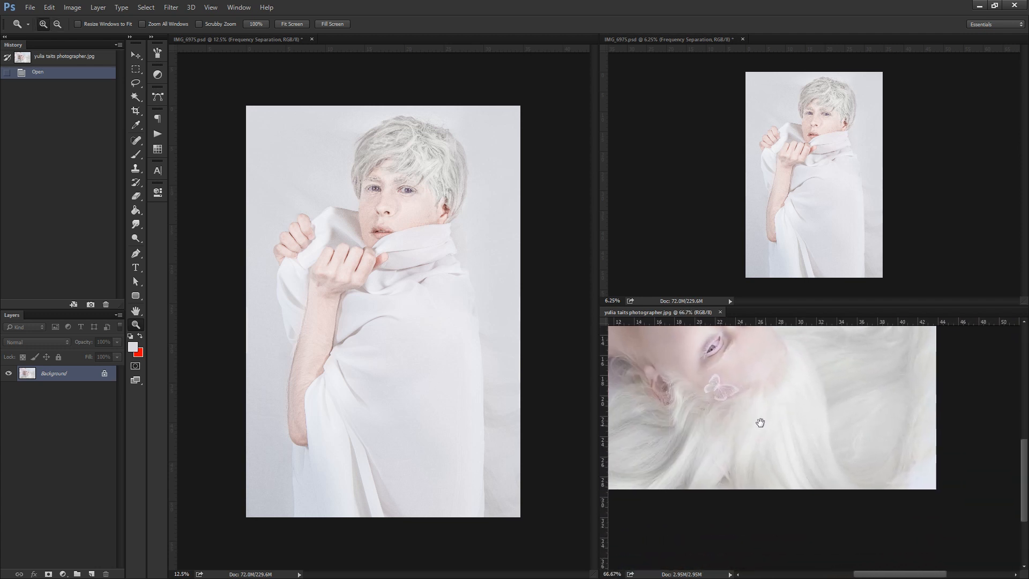
pyautogui.moveTo(666, 382); pyautogui.dragTo(724, 458)
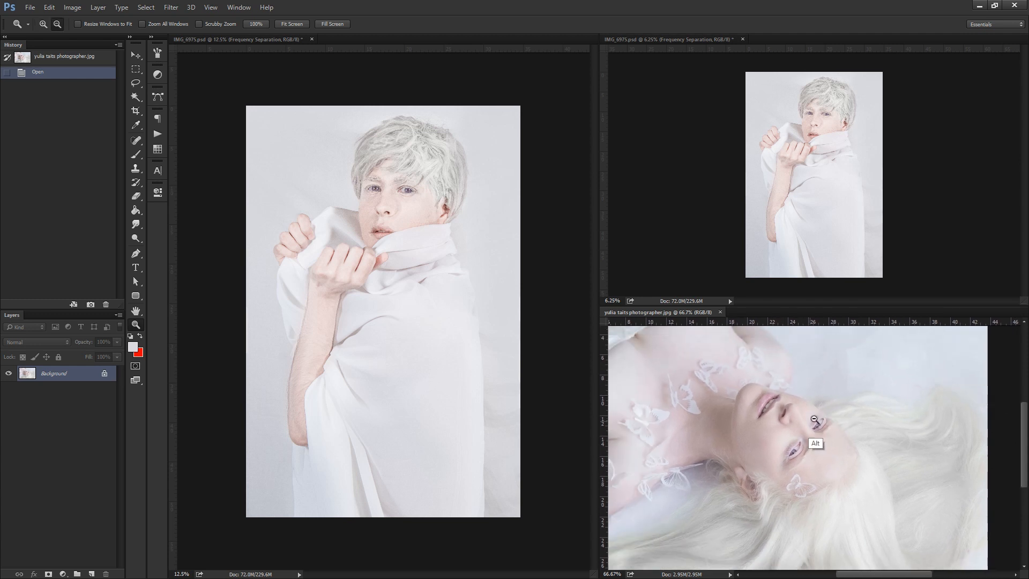
pyautogui.keyDown('alt'); pyautogui.click(813, 419); pyautogui.keyUp('alt')
pyautogui.keyDown('alt'); pyautogui.click(813, 419); pyautogui.keyUp('alt')
# Try Auto Color on the reference photo and compare it with the original colours.
pyautogui.hotkey('ctrl', 'shift', 'b')
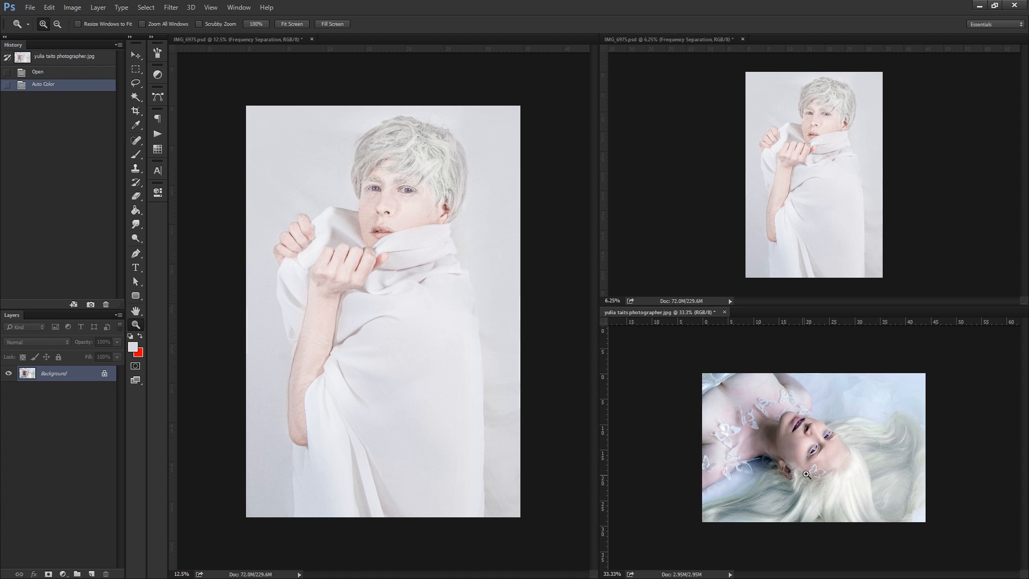
pyautogui.click(801, 434)
pyautogui.hotkey('ctrl', 'z')
pyautogui.hotkey('ctrl', 'z')
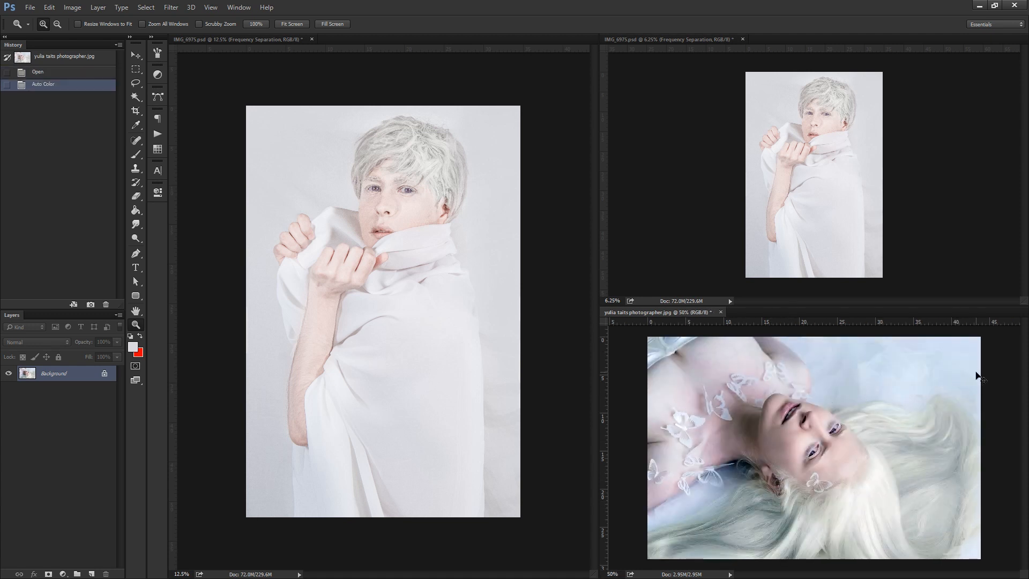
pyautogui.hotkey('ctrl', 'z')
pyautogui.hotkey('ctrl', 'z')
# Lasso the reference model's lower face and shoulder to mark the skin areas, and clear the selection.
pyautogui.click(134, 84)
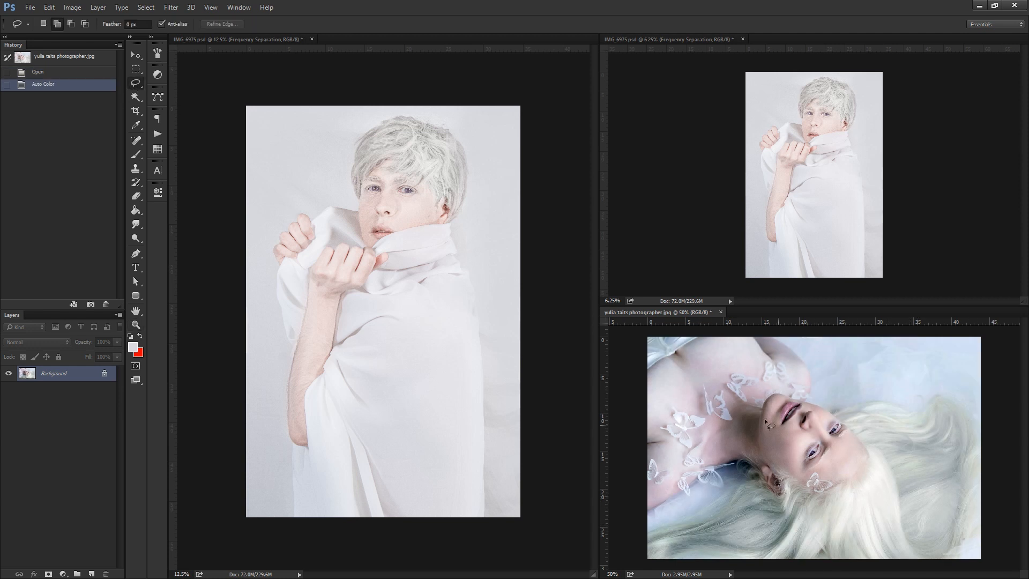
pyautogui.moveTo(764, 418)
pyautogui.mouseDown()
pyautogui.moveTo(787, 445)
pyautogui.moveTo(758, 423)
pyautogui.mouseUp()
pyautogui.moveTo(724, 354); pyautogui.dragTo(760, 358)
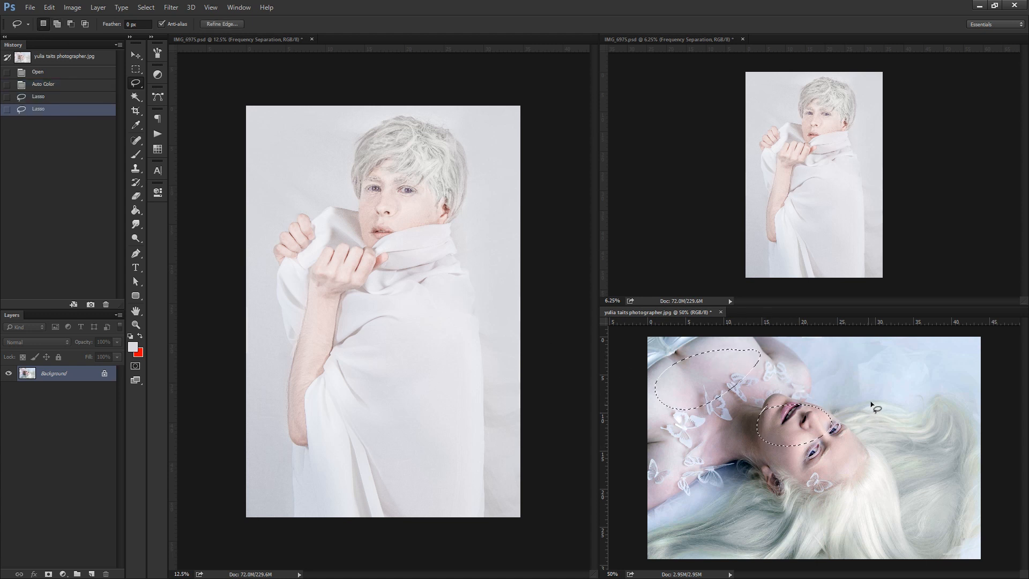
pyautogui.click(841, 413)
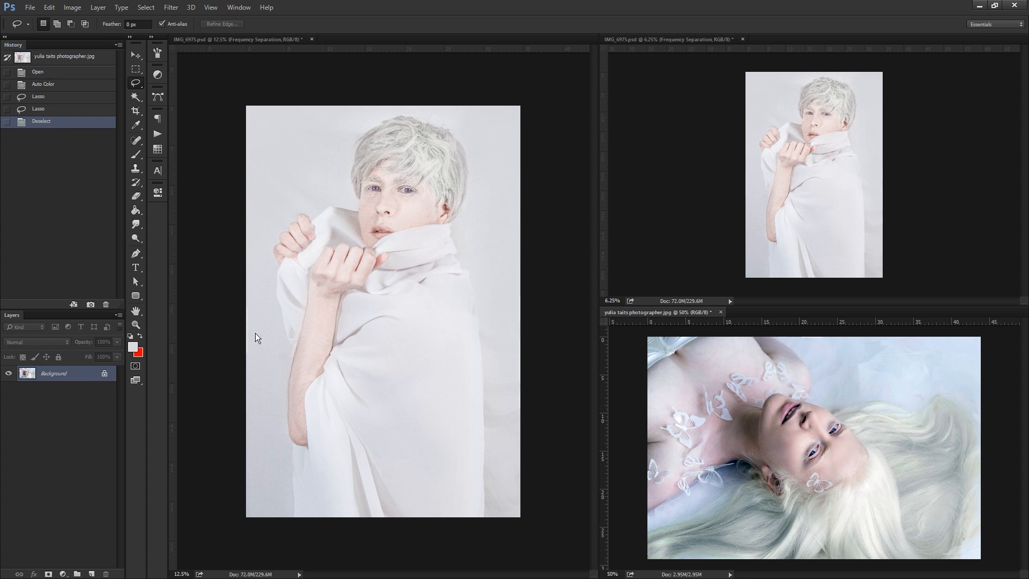
# Inspect the auto-coloured skin up close and revert the reference photo to its original opened state.
pyautogui.press('z')
pyautogui.click(724, 397)
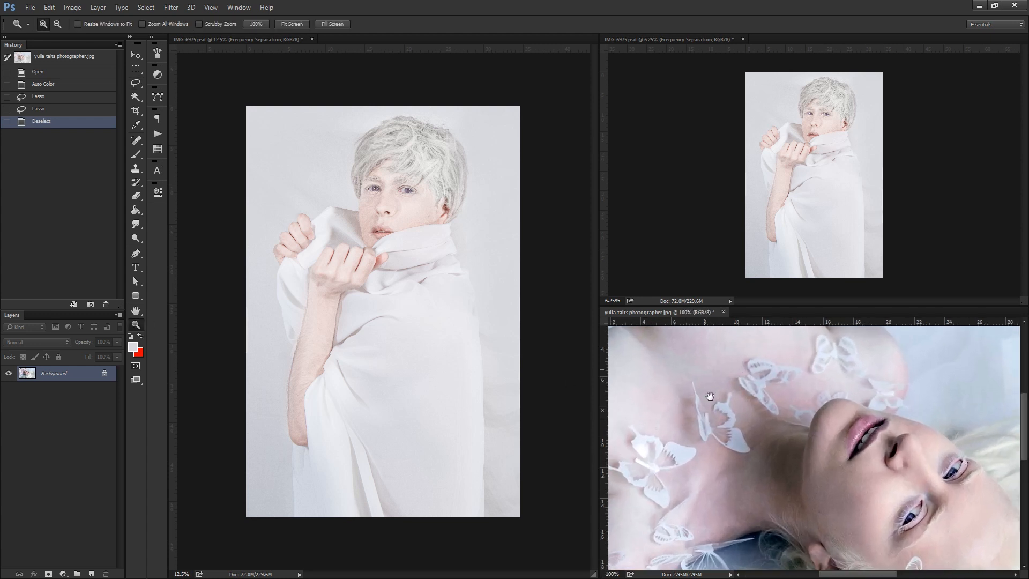
pyautogui.click(69, 58)
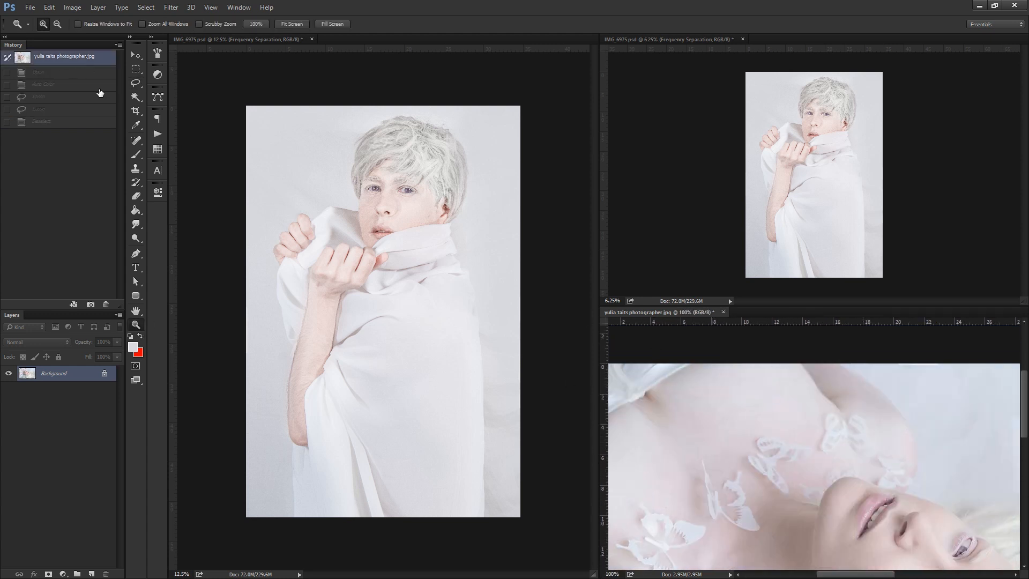
# Examine the shoulder, face and hair tones of the restored reference photo.
pyautogui.moveTo(721, 418); pyautogui.dragTo(738, 459)
pyautogui.moveTo(787, 486); pyautogui.dragTo(771, 391)
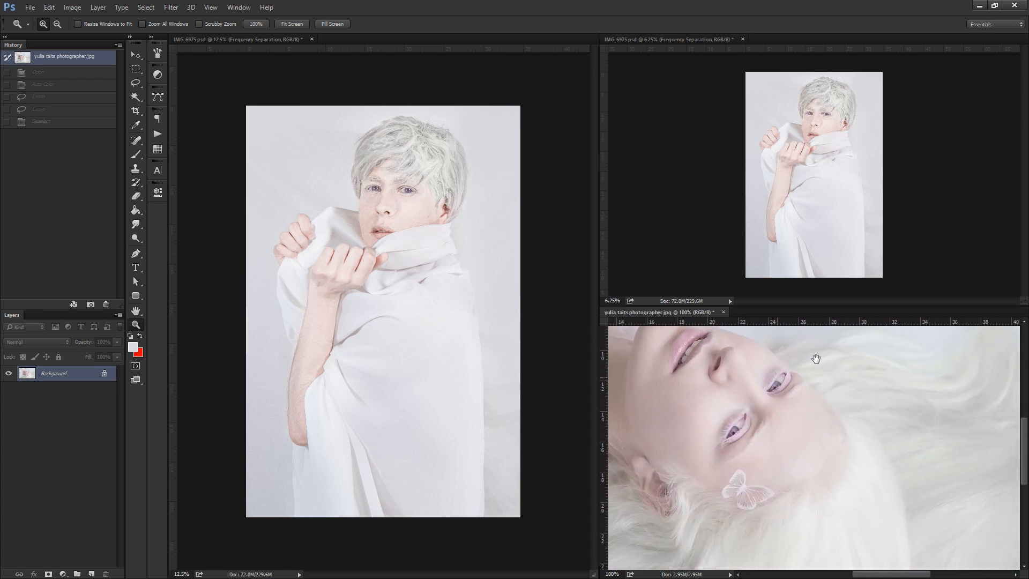
pyautogui.moveTo(712, 477); pyautogui.dragTo(785, 440)
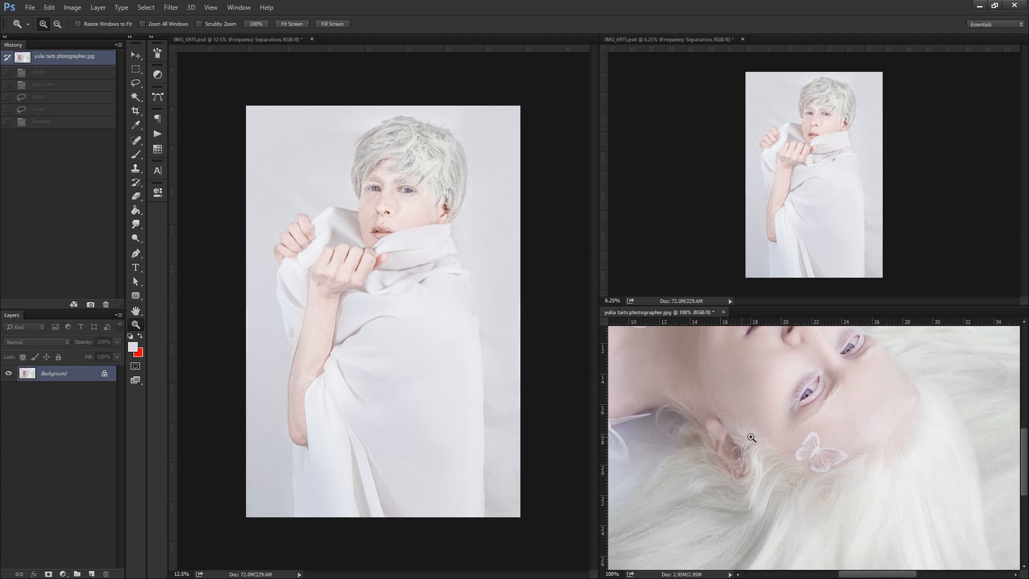
pyautogui.moveTo(843, 439); pyautogui.dragTo(749, 476)
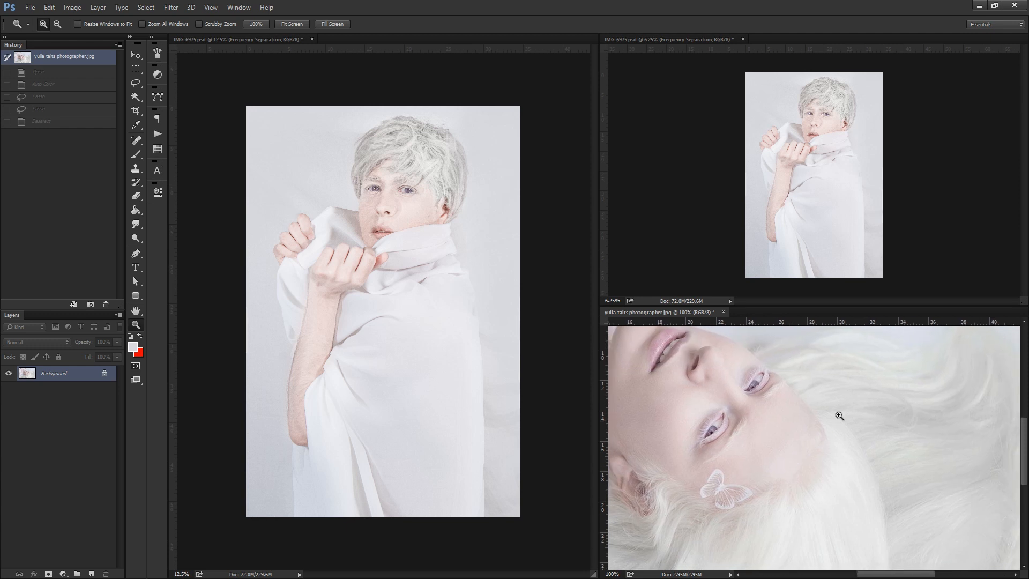
pyautogui.keyDown('alt'); pyautogui.click(750, 416); pyautogui.keyUp('alt')
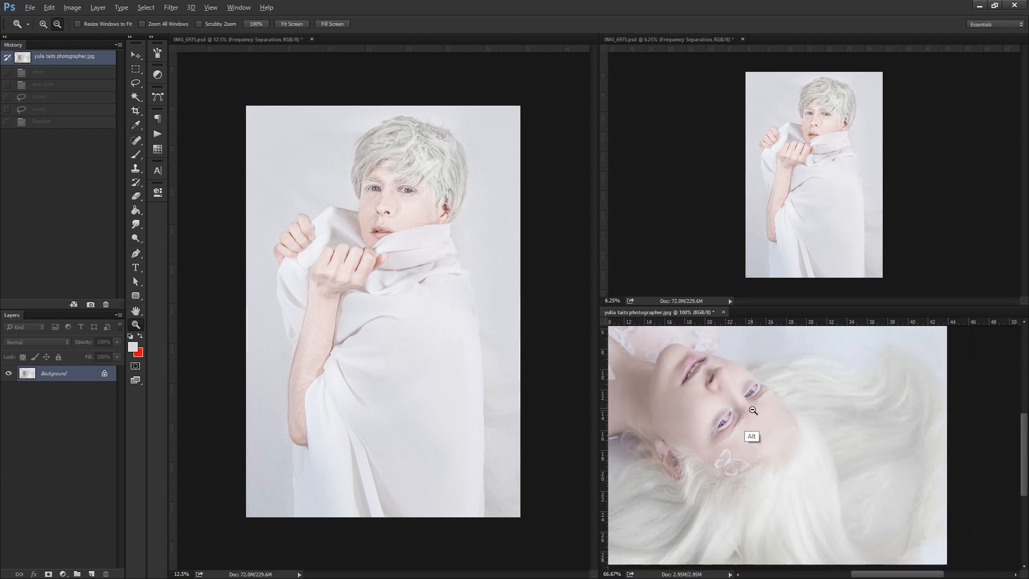
pyautogui.keyDown('alt'); pyautogui.click(750, 417); pyautogui.keyUp('alt')
pyautogui.keyDown('alt'); pyautogui.click(749, 418); pyautogui.keyUp('alt')
pyautogui.click(820, 433)
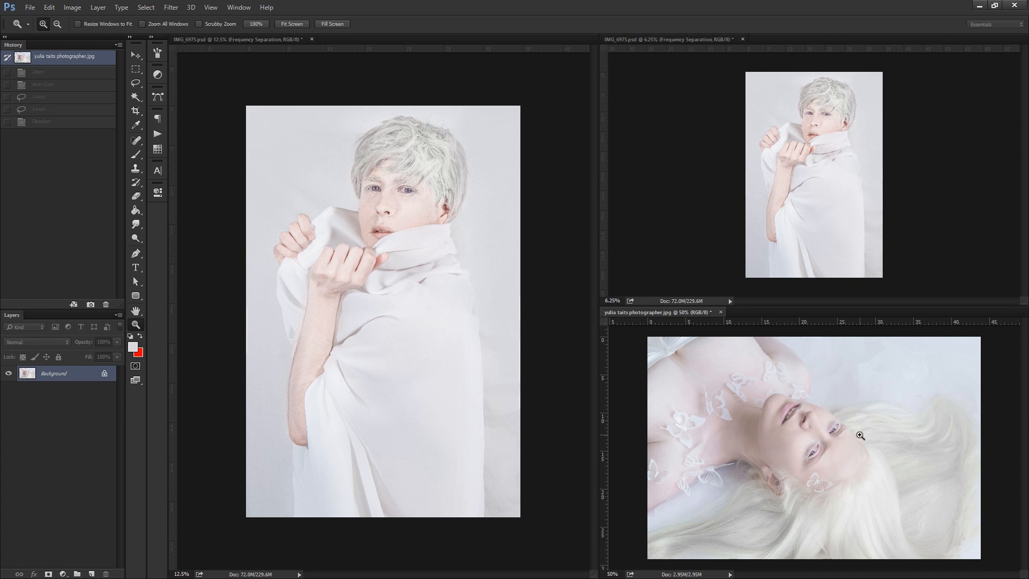
# Heal three skin spots on the cheek and jaw below the ear in the IMG_6975 portrait with the Spot Healing Brush.
pyautogui.click(406, 176)
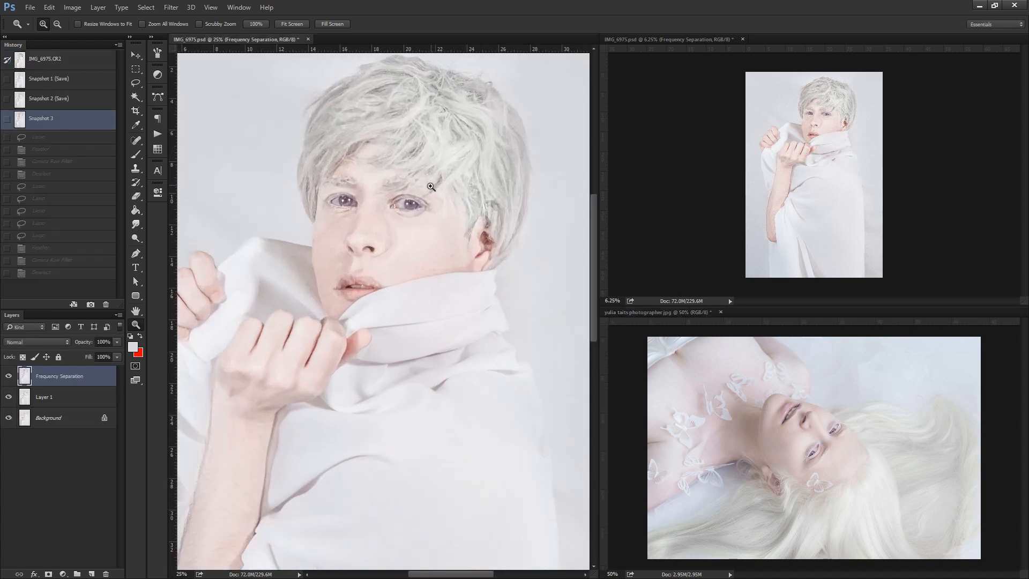
pyautogui.click(431, 186)
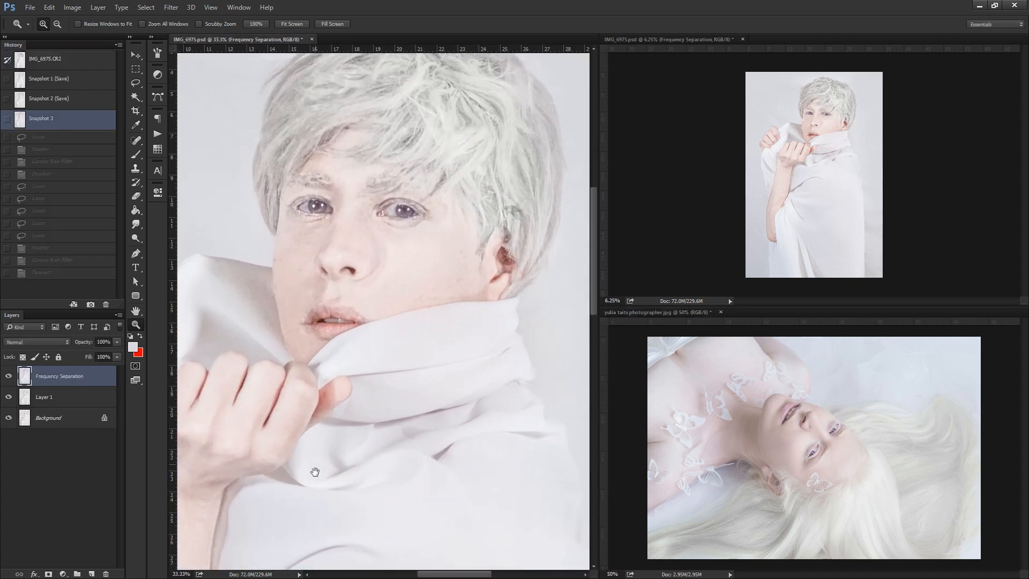
pyautogui.moveTo(327, 450); pyautogui.dragTo(387, 433)
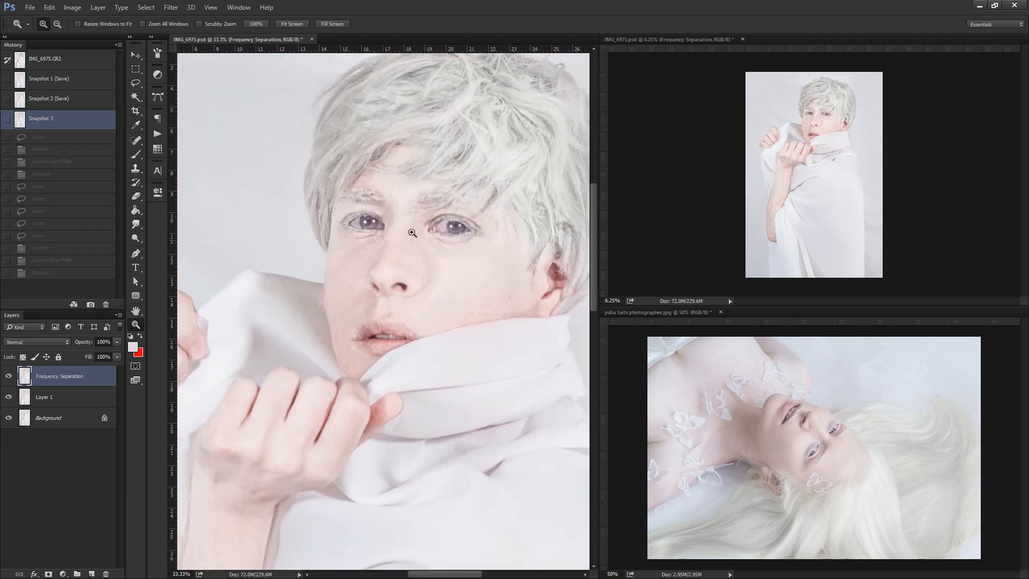
pyautogui.click(136, 141)
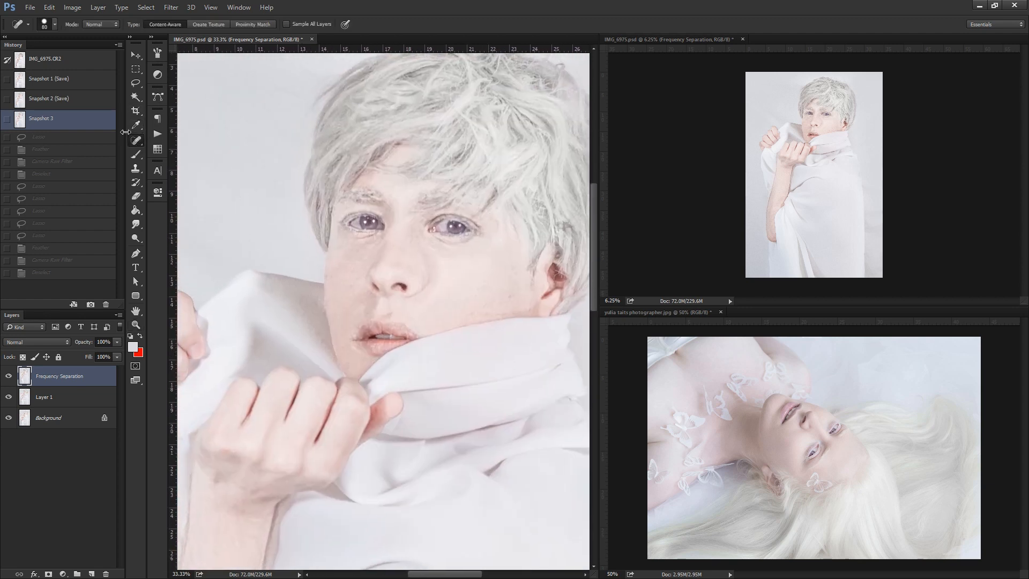
pyautogui.rightClick(136, 141)
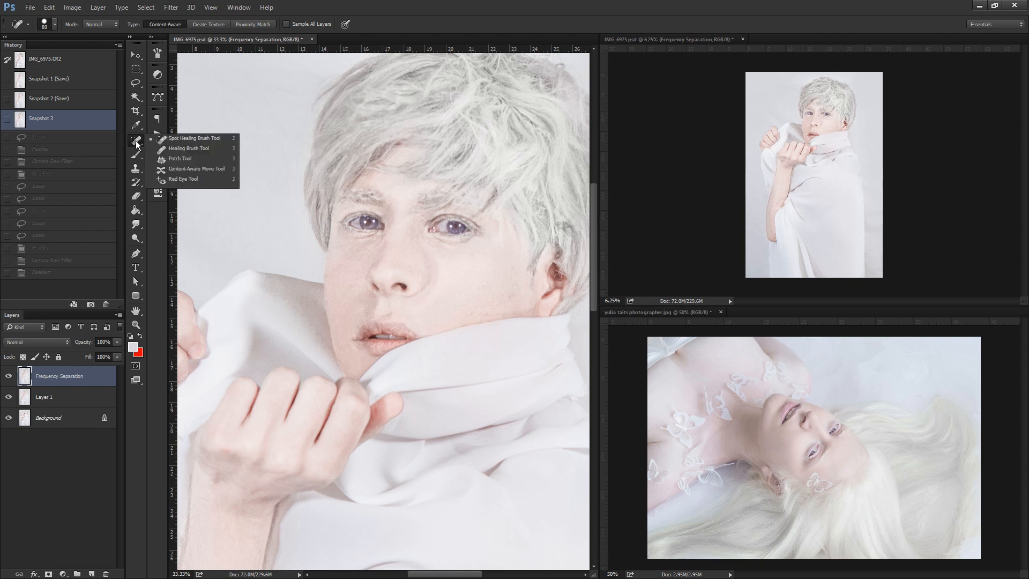
pyautogui.click(217, 137)
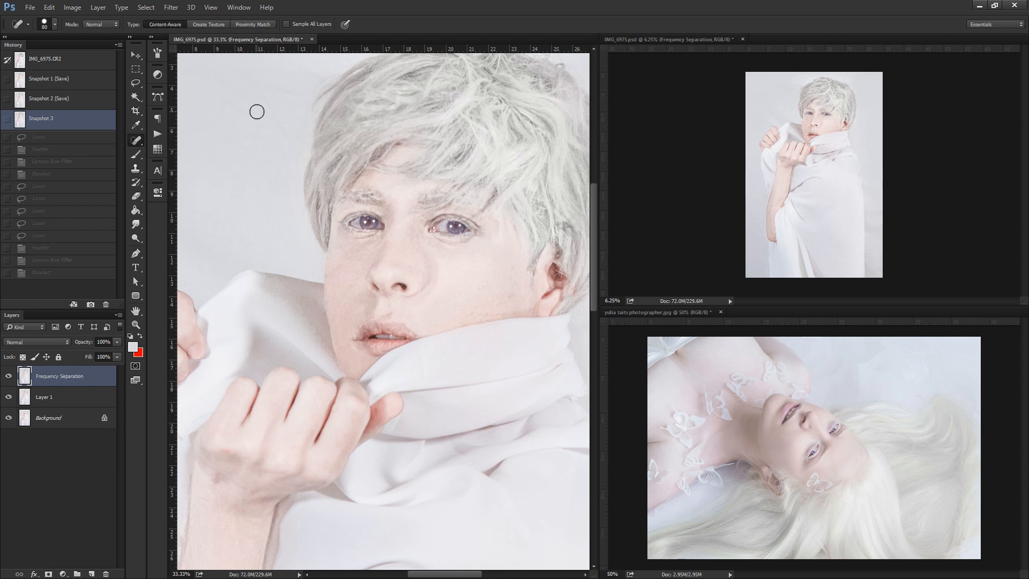
pyautogui.click(507, 298)
pyautogui.click(515, 270)
pyautogui.click(501, 307)
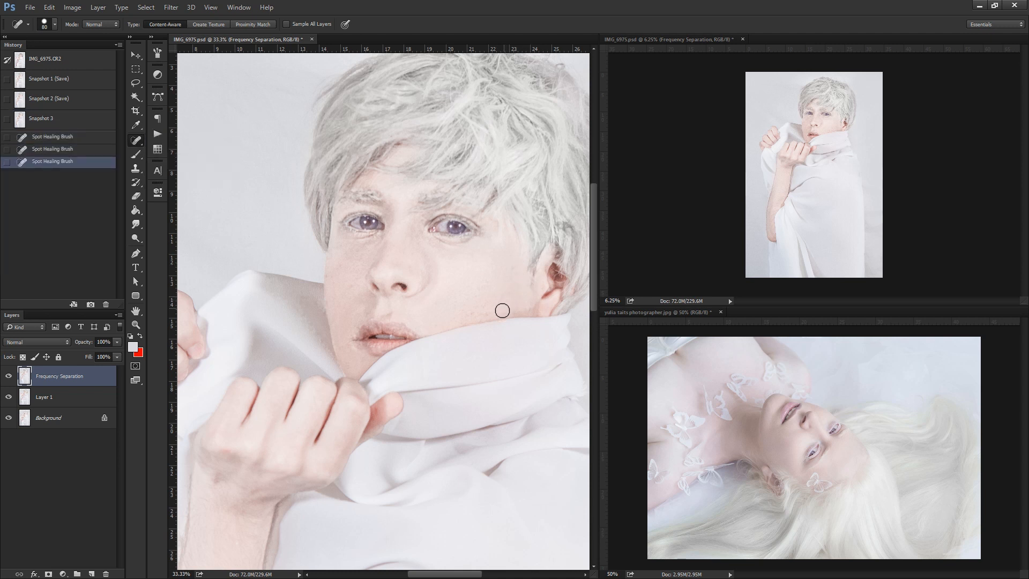
# Heal the skin spots along the jaw, cheek and area in front of the ear on the Frequency Separation layer.
pyautogui.click(493, 310)
pyautogui.click(478, 311)
pyautogui.click(474, 314)
pyautogui.click(483, 306)
pyautogui.click(489, 304)
pyautogui.click(518, 262)
pyautogui.click(513, 280)
pyautogui.click(516, 282)
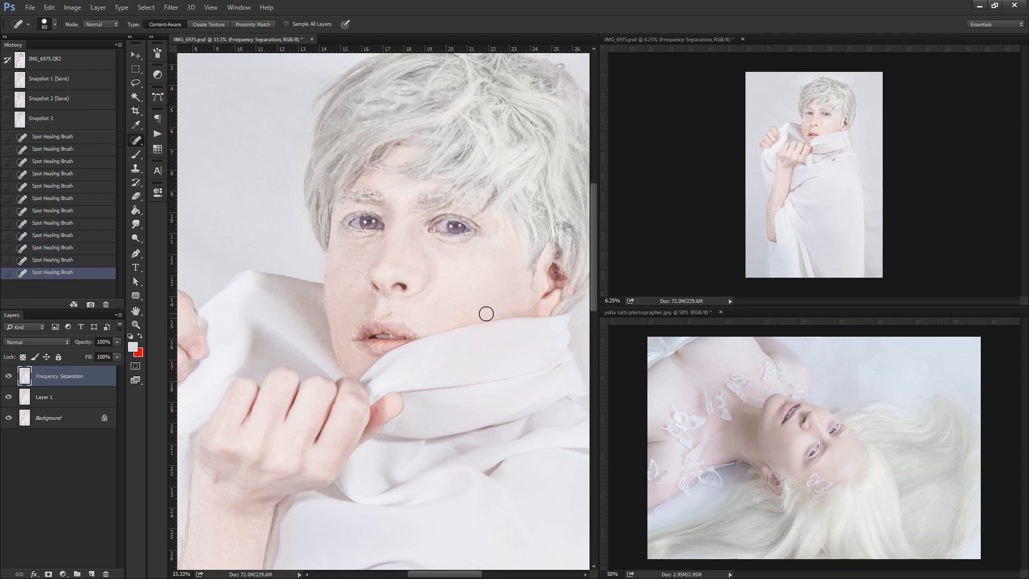
pyautogui.click(486, 314)
# Heal three blemishes around the nose and the cheek on the shadowed side of the face.
pyautogui.click(341, 266)
pyautogui.click(354, 284)
pyautogui.click(373, 252)
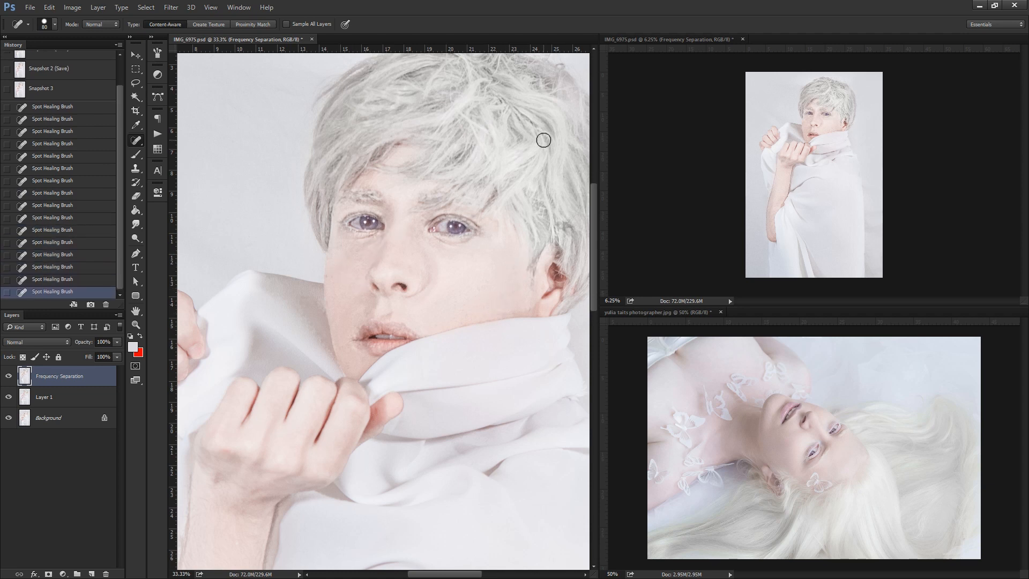
# Heal the spots on the forehead at the hairline and the distracting strands in the hair with the Spot Healing Brush.
pyautogui.moveTo(451, 166); pyautogui.dragTo(342, 244)
pyautogui.click(332, 257)
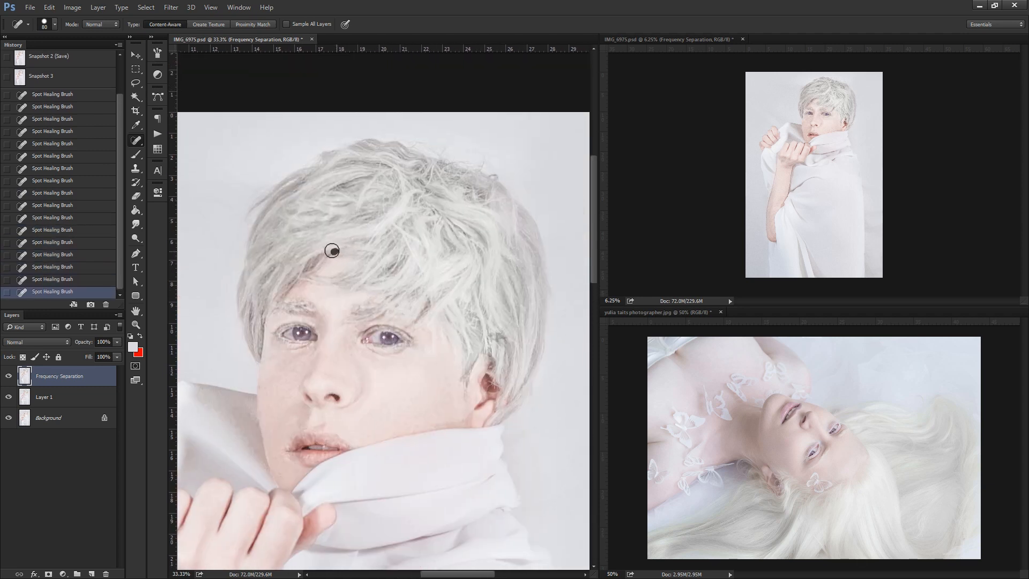
pyautogui.click(331, 251)
pyautogui.click(368, 218)
pyautogui.click(326, 261)
pyautogui.moveTo(369, 214); pyautogui.dragTo(344, 221)
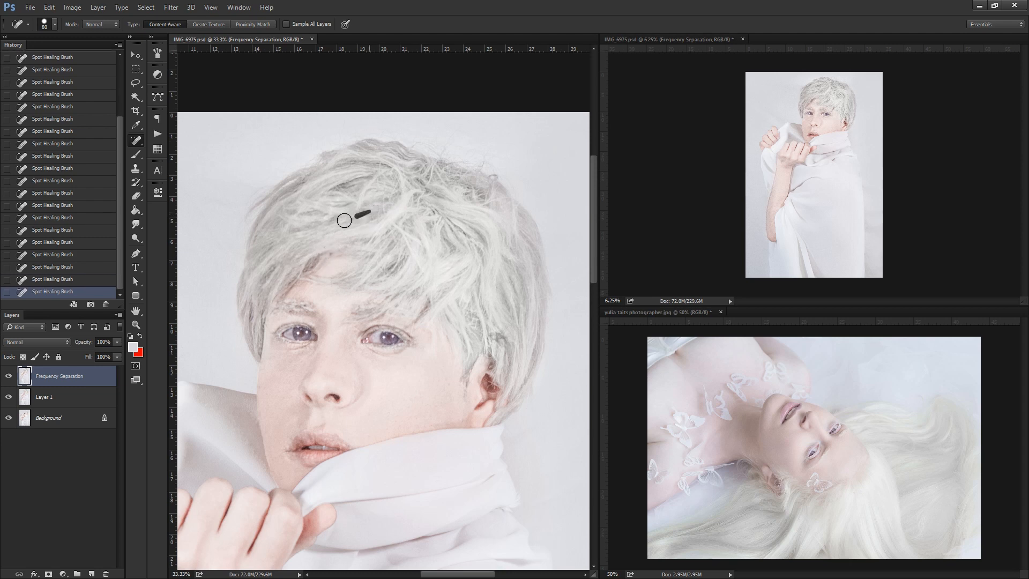
pyautogui.moveTo(365, 177)
pyautogui.mouseDown()
pyautogui.moveTo(337, 180)
pyautogui.moveTo(388, 162)
pyautogui.mouseUp()
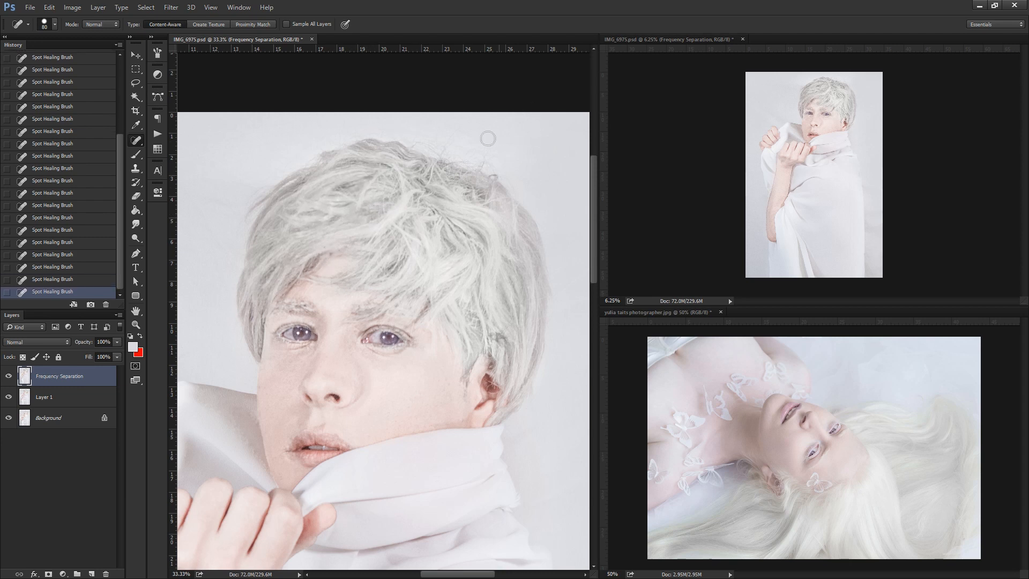
pyautogui.moveTo(437, 209); pyautogui.dragTo(454, 228)
pyautogui.moveTo(454, 230); pyautogui.dragTo(478, 257)
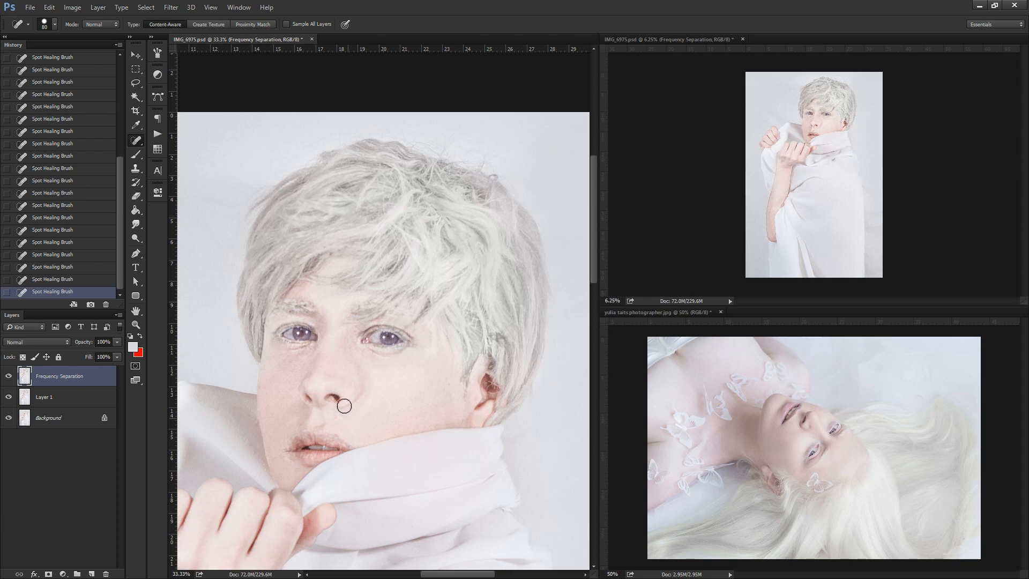
# Add a new layer named "fix" above Frequency Separation and make red the foreground colour.
pyautogui.press('z')
pyautogui.keyDown('alt'); pyautogui.click(335, 296); pyautogui.keyUp('alt')
pyautogui.keyDown('alt'); pyautogui.click(336, 297); pyautogui.keyUp('alt')
pyautogui.keyDown('alt'); pyautogui.click(343, 292); pyautogui.keyUp('alt')
pyautogui.keyDown('alt'); pyautogui.click(370, 275); pyautogui.keyUp('alt')
pyautogui.keyDown('alt'); pyautogui.click(384, 264); pyautogui.keyUp('alt')
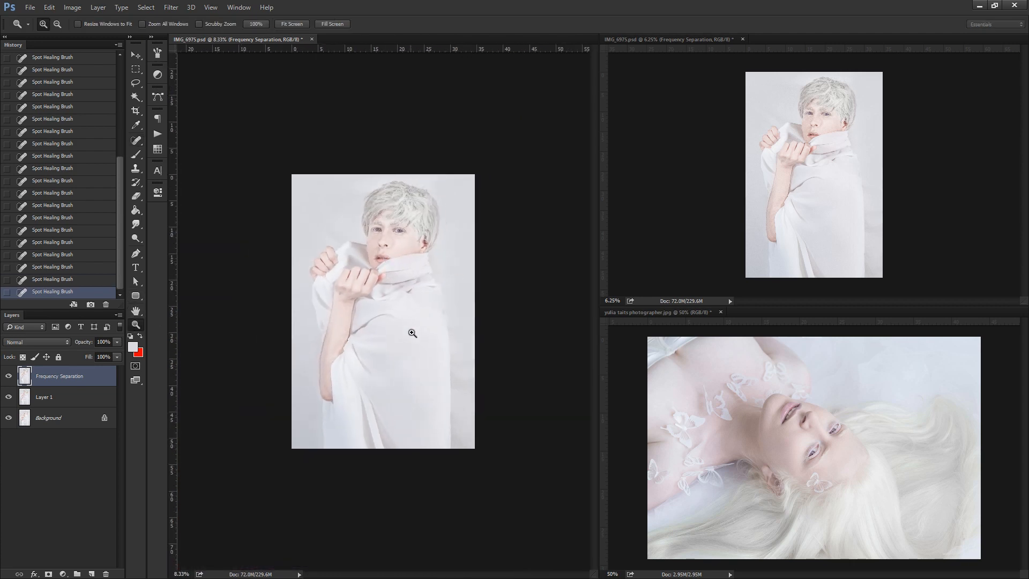
pyautogui.click(411, 332)
pyautogui.click(92, 574)
pyautogui.press('b')
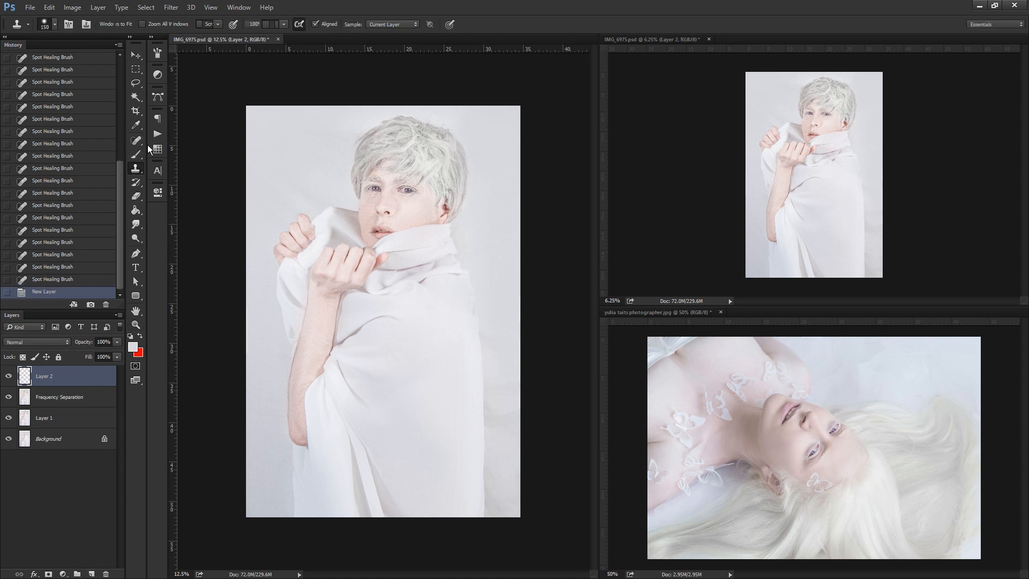
pyautogui.click(139, 338)
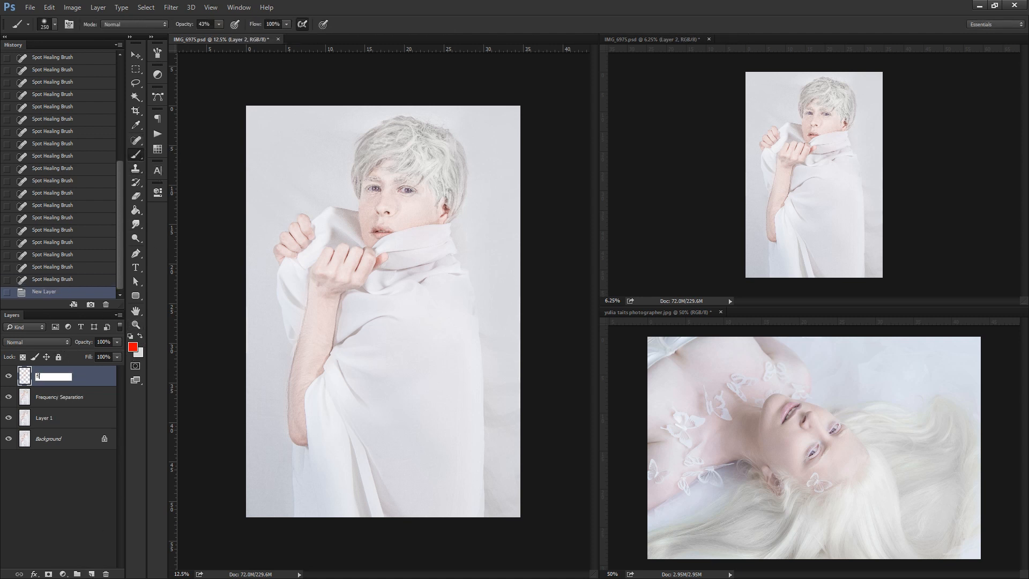
pyautogui.press('Return')
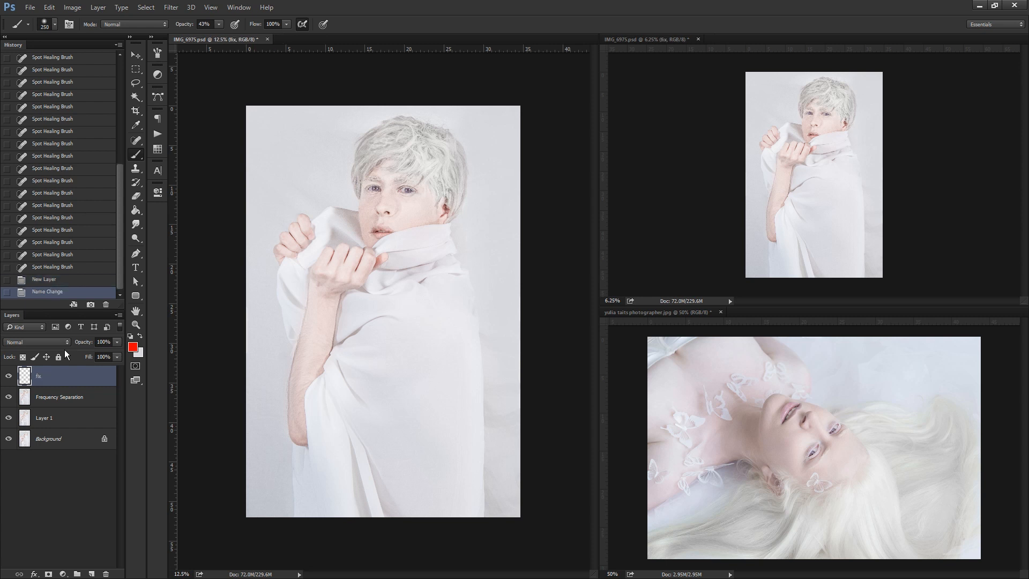
# Set up a 20-pixel brush at 100% opacity and mark both eyes in red on the fix layer.
pyautogui.click(56, 25)
pyautogui.click(62, 270)
pyautogui.moveTo(218, 24); pyautogui.dragTo(518, 25)
pyautogui.moveTo(408, 191); pyautogui.dragTo(405, 187)
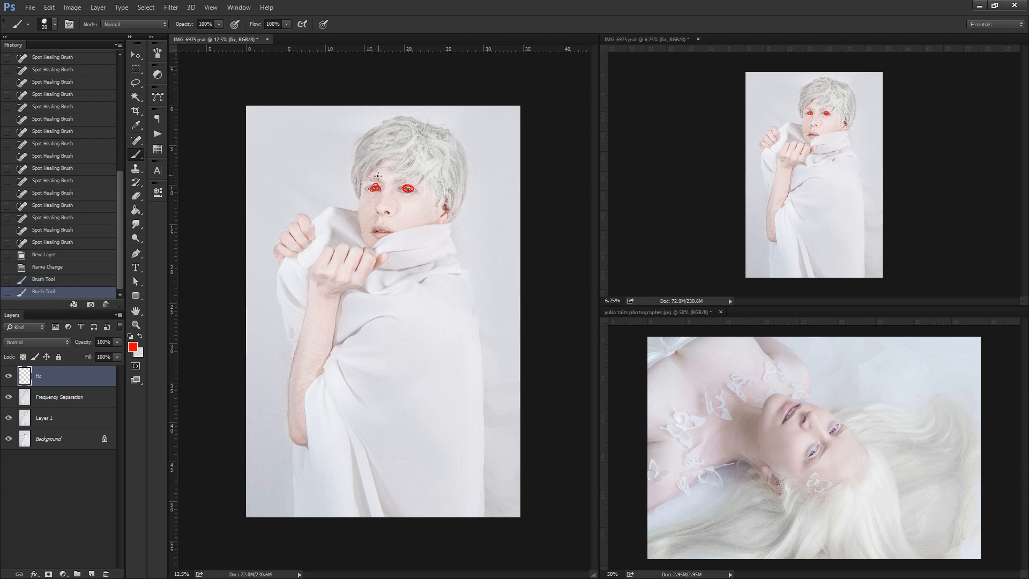
# Mark the hairline, outer hair contour, eyebrows, nostril, mouth corner and ear in red as areas to fix.
pyautogui.moveTo(374, 177)
pyautogui.mouseDown()
pyautogui.moveTo(410, 178)
pyautogui.moveTo(411, 165)
pyautogui.moveTo(439, 185)
pyautogui.mouseUp()
pyautogui.moveTo(453, 196)
pyautogui.mouseDown()
pyautogui.moveTo(466, 146)
pyautogui.moveTo(380, 129)
pyautogui.moveTo(346, 181)
pyautogui.mouseUp()
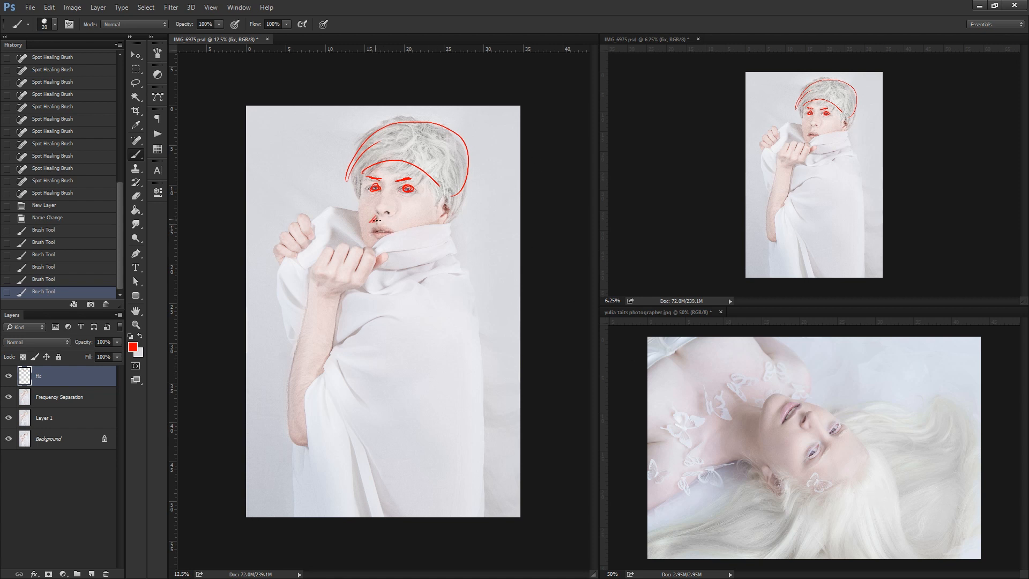
pyautogui.moveTo(376, 220); pyautogui.dragTo(373, 222)
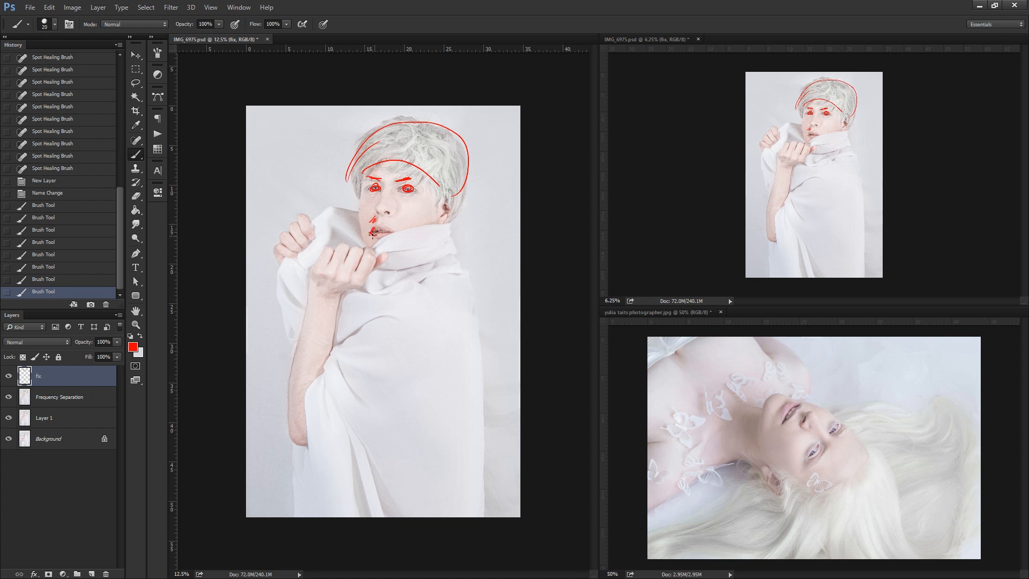
pyautogui.moveTo(378, 232); pyautogui.dragTo(373, 233)
pyautogui.moveTo(441, 216); pyautogui.dragTo(443, 210)
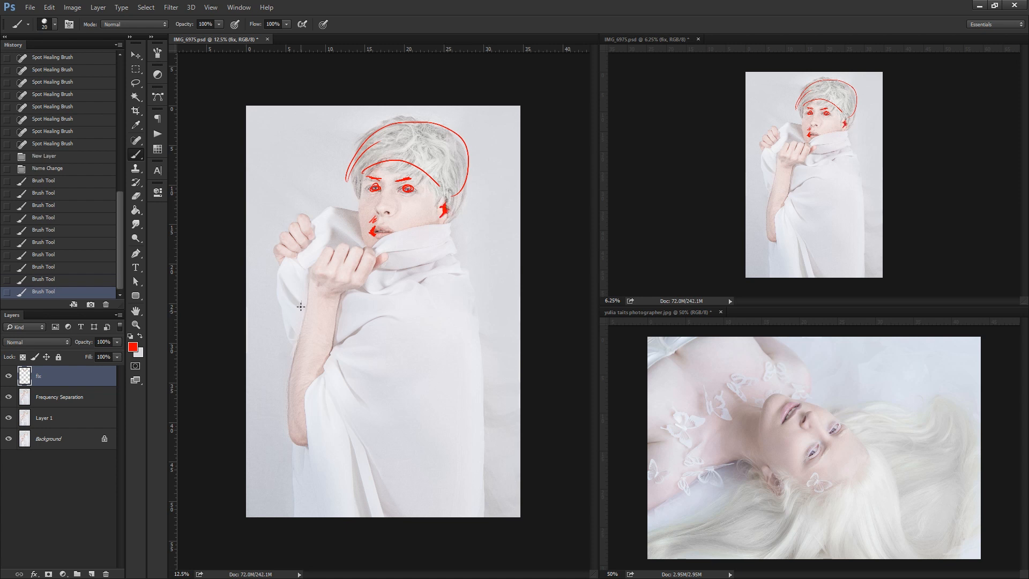
# Scribble red marks over the raised forearm and along its outer edge.
pyautogui.moveTo(300, 306)
pyautogui.mouseDown()
pyautogui.moveTo(293, 338)
pyautogui.moveTo(303, 312)
pyautogui.mouseUp()
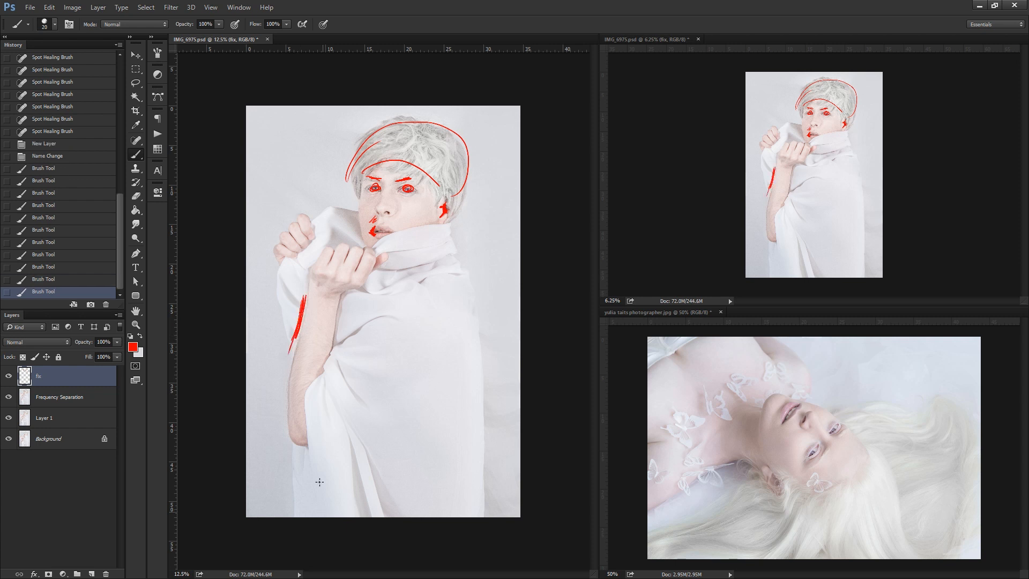
pyautogui.moveTo(288, 386)
pyautogui.mouseDown()
pyautogui.moveTo(298, 343)
pyautogui.moveTo(322, 328)
pyautogui.moveTo(315, 364)
pyautogui.mouseUp()
pyautogui.moveTo(303, 337)
pyautogui.mouseDown()
pyautogui.moveTo(322, 314)
pyautogui.moveTo(309, 351)
pyautogui.mouseUp()
pyautogui.moveTo(320, 356); pyautogui.dragTo(295, 403)
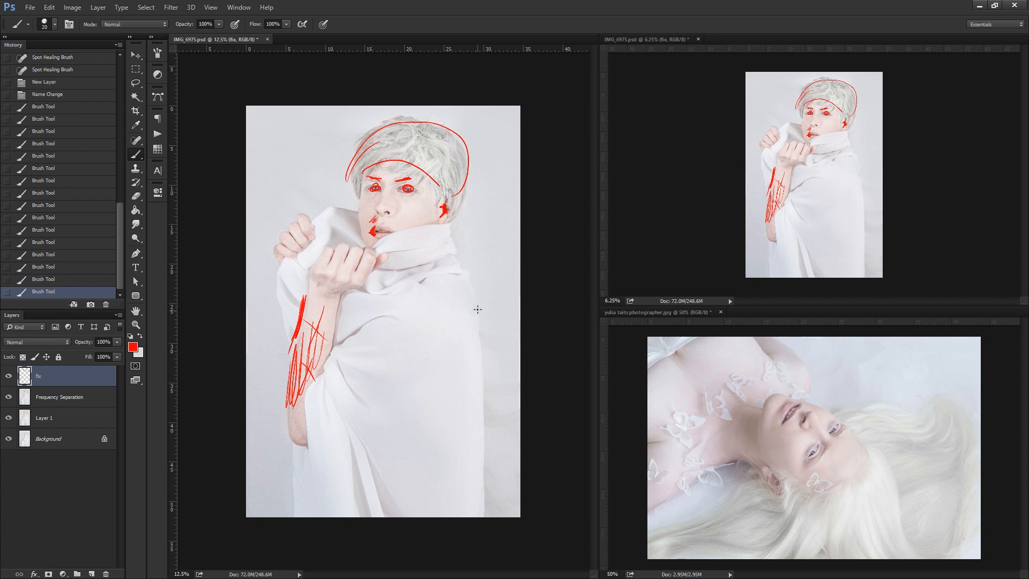
# Outline the garment's side edges, sleeve and shoulder in red to mark the silhouette for correction.
pyautogui.moveTo(477, 309); pyautogui.dragTo(477, 520)
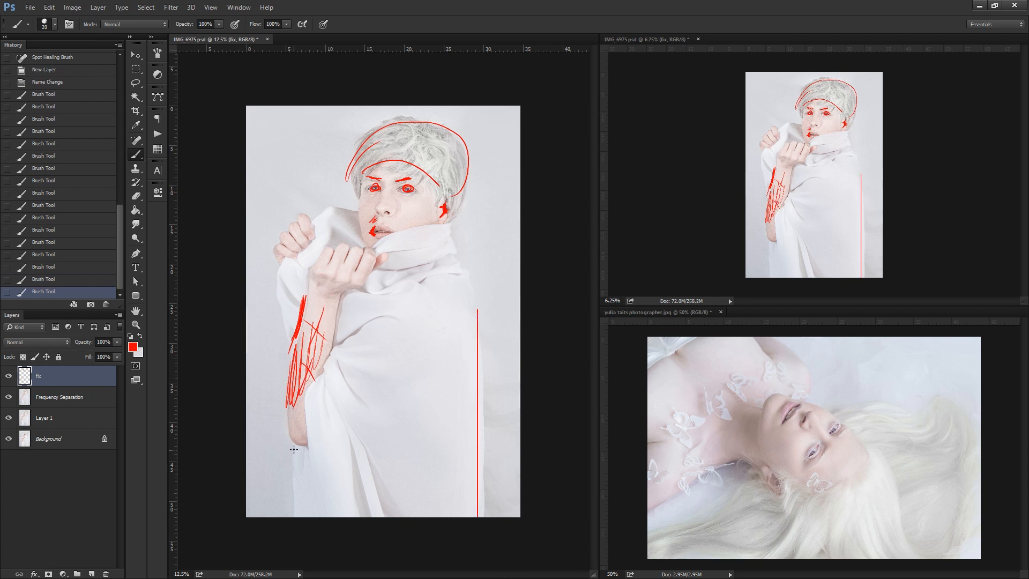
pyautogui.moveTo(294, 448); pyautogui.dragTo(293, 525)
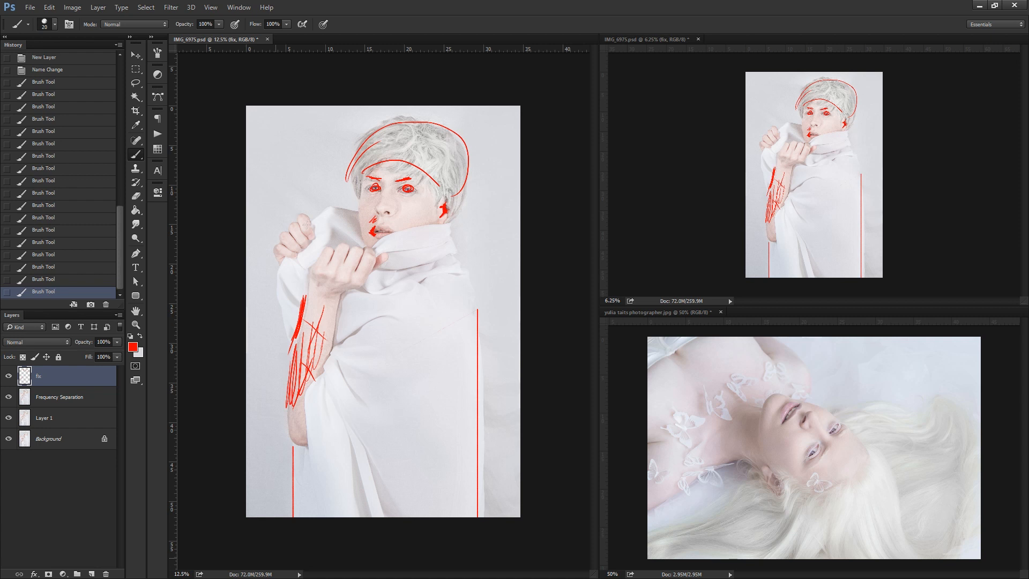
pyautogui.moveTo(278, 275)
pyautogui.mouseDown()
pyautogui.moveTo(291, 354)
pyautogui.moveTo(278, 319)
pyautogui.mouseUp()
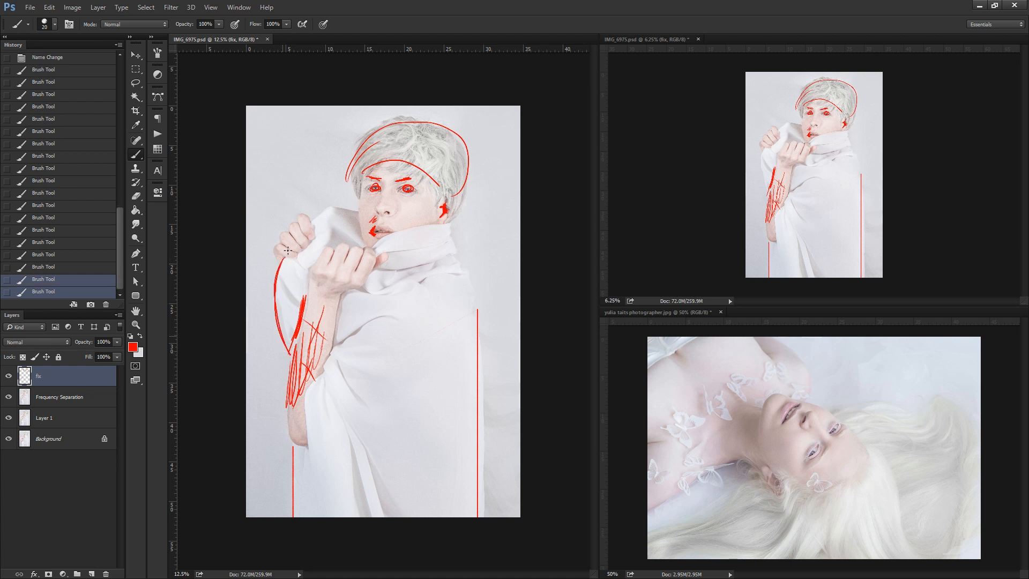
pyautogui.moveTo(315, 219); pyautogui.dragTo(317, 214)
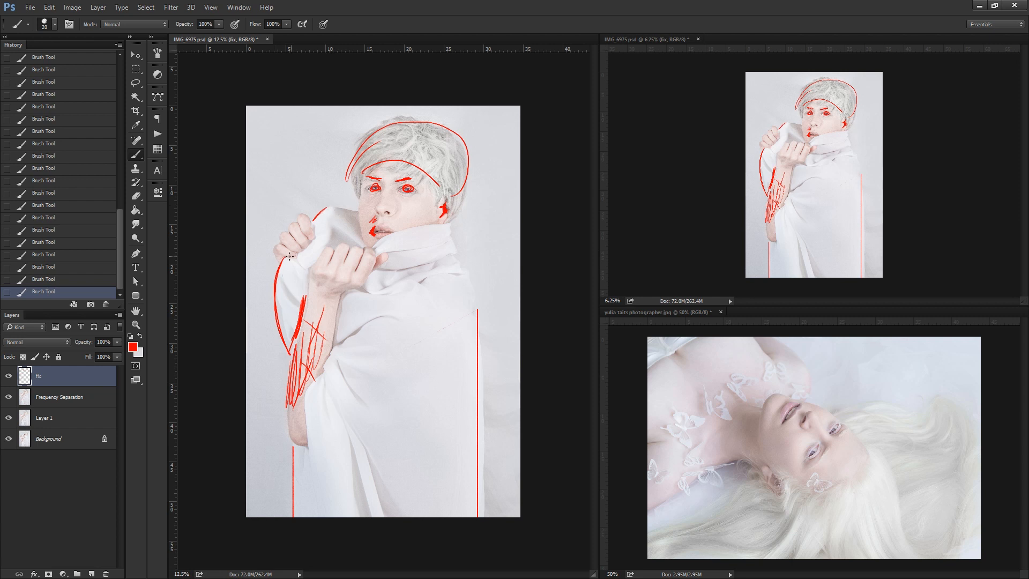
pyautogui.moveTo(280, 343); pyautogui.dragTo(285, 353)
pyautogui.keyDown('alt'); pyautogui.click(732, 468); pyautogui.keyUp('alt')
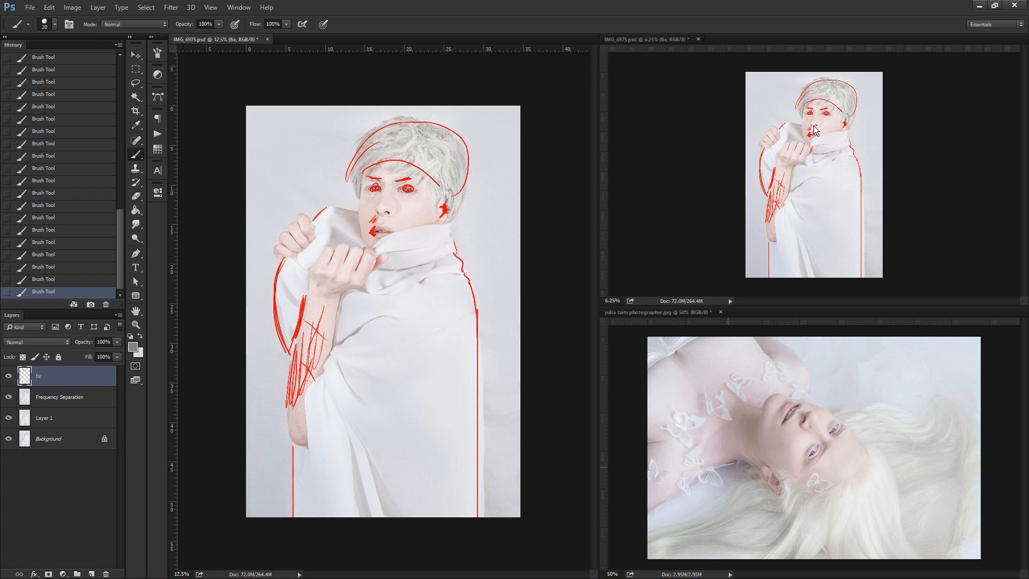
# Mark the side of the nose and the cheek in red, comparing the portrait with the fix layer hidden and shown.
pyautogui.click(8, 376)
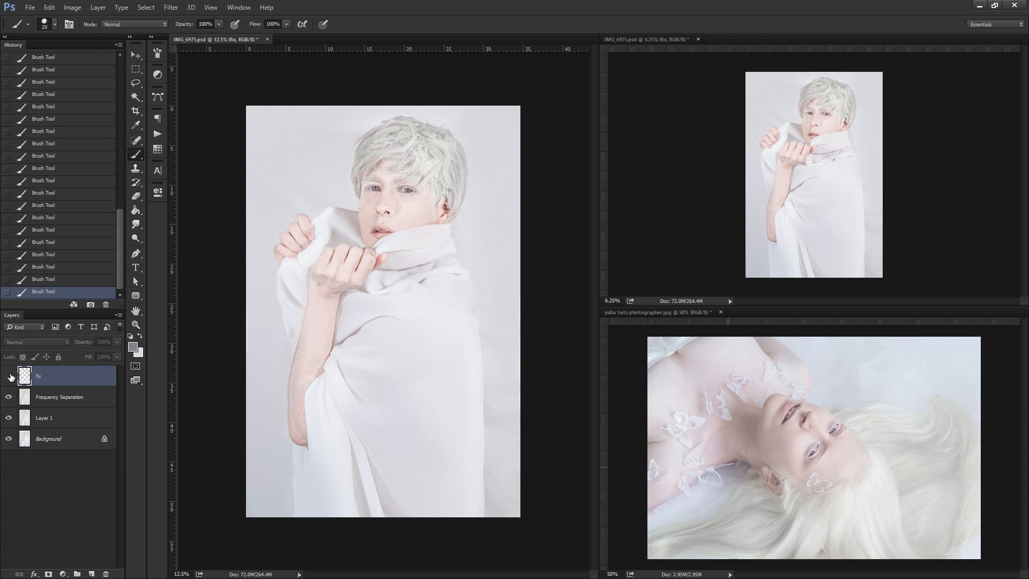
pyautogui.click(11, 377)
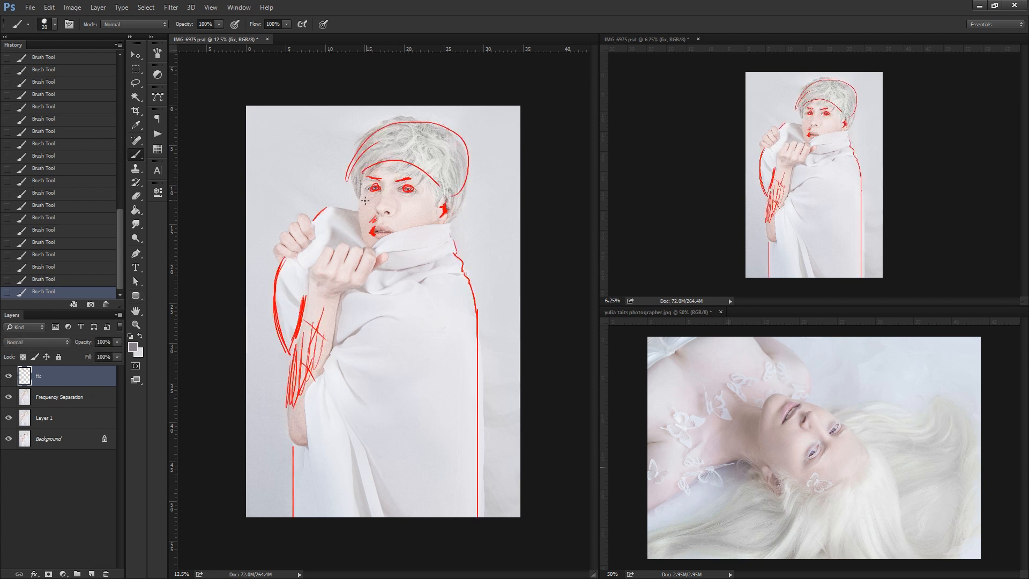
pyautogui.moveTo(361, 200)
pyautogui.mouseDown()
pyautogui.moveTo(424, 198)
pyautogui.moveTo(364, 204)
pyautogui.mouseUp()
pyautogui.hotkey('ctrl', 'z')
pyautogui.hotkey('ctrl', 'z')
pyautogui.hotkey('ctrl', 'z')
pyautogui.keyDown('alt'); pyautogui.click(444, 207); pyautogui.keyUp('alt')
pyautogui.click(9, 376)
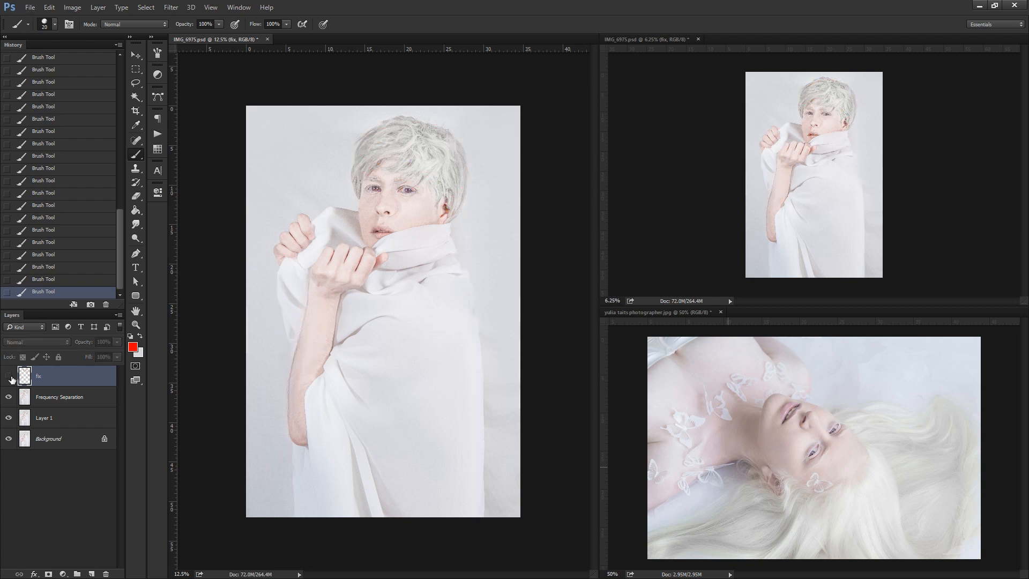
pyautogui.click(9, 376)
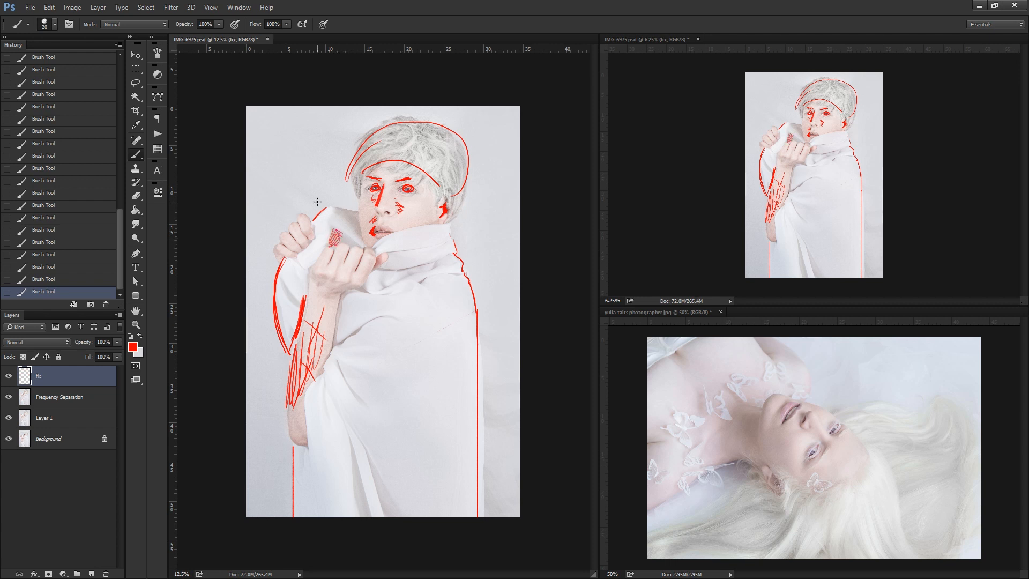
# Erase part of the red scribble above the knuckles and repaint the mark over the cloth shadow.
pyautogui.click(334, 252)
pyautogui.click(138, 195)
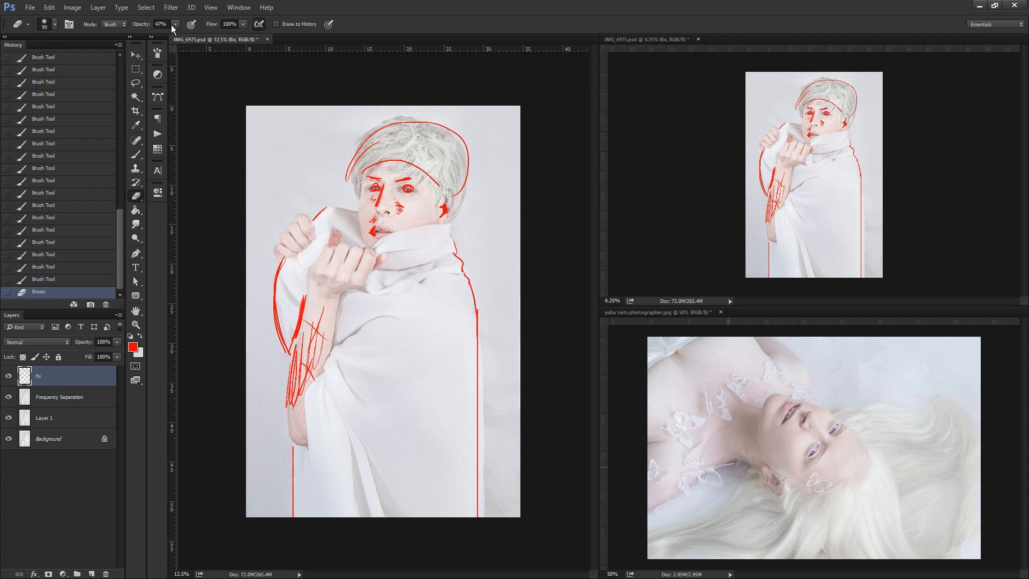
pyautogui.click(332, 256)
pyautogui.moveTo(330, 244)
pyautogui.mouseDown()
pyautogui.moveTo(336, 232)
pyautogui.moveTo(337, 241)
pyautogui.mouseUp()
pyautogui.click(138, 154)
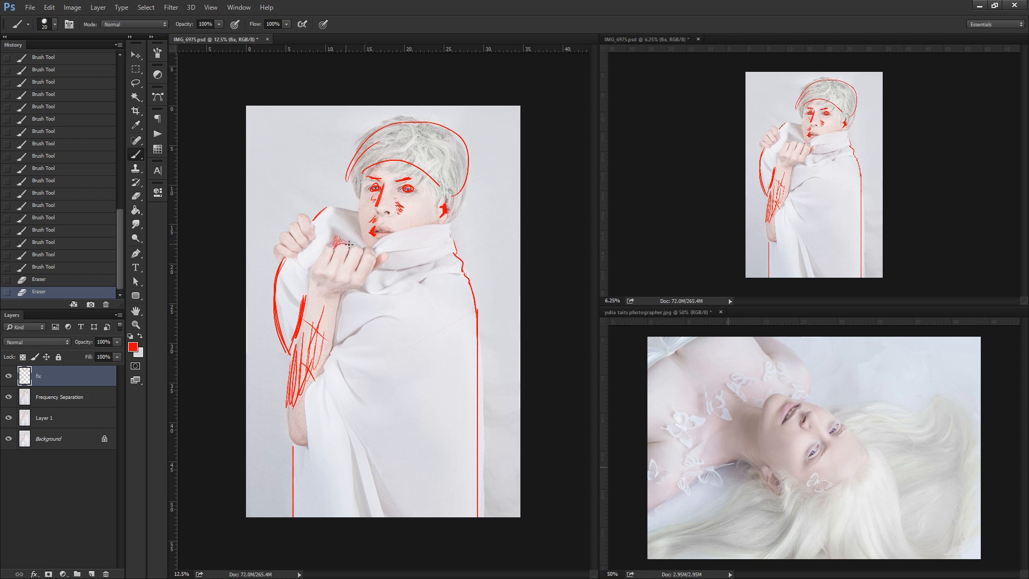
pyautogui.click(402, 220)
pyautogui.click(335, 240)
pyautogui.click(385, 200)
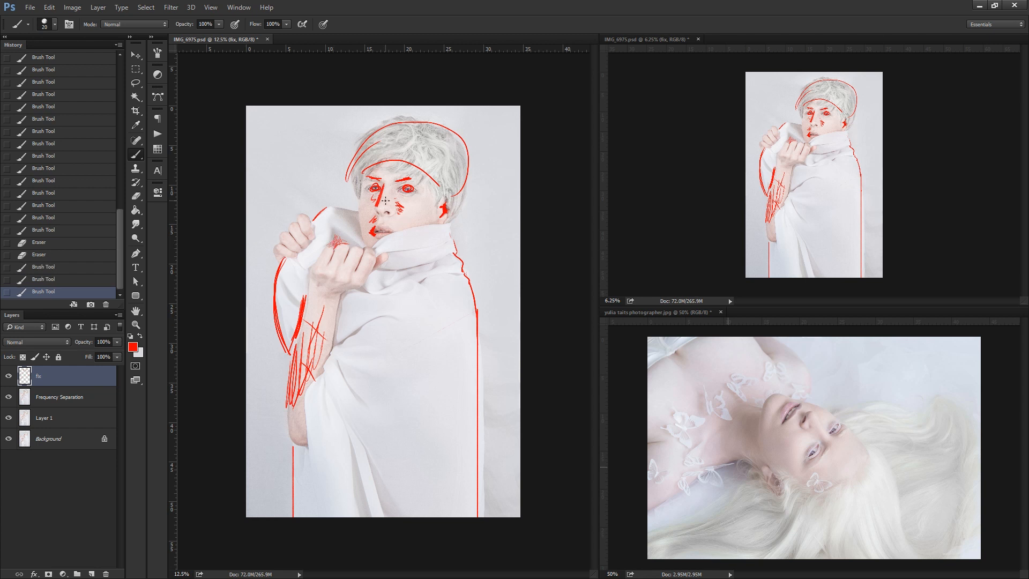
# Mark the fabric fold shadows near the lower hem and beside the forearm in red.
pyautogui.moveTo(340, 417); pyautogui.dragTo(378, 516)
pyautogui.moveTo(353, 450); pyautogui.dragTo(369, 464)
pyautogui.moveTo(350, 497)
pyautogui.mouseDown()
pyautogui.moveTo(375, 491)
pyautogui.moveTo(382, 515)
pyautogui.moveTo(413, 512)
pyautogui.mouseUp()
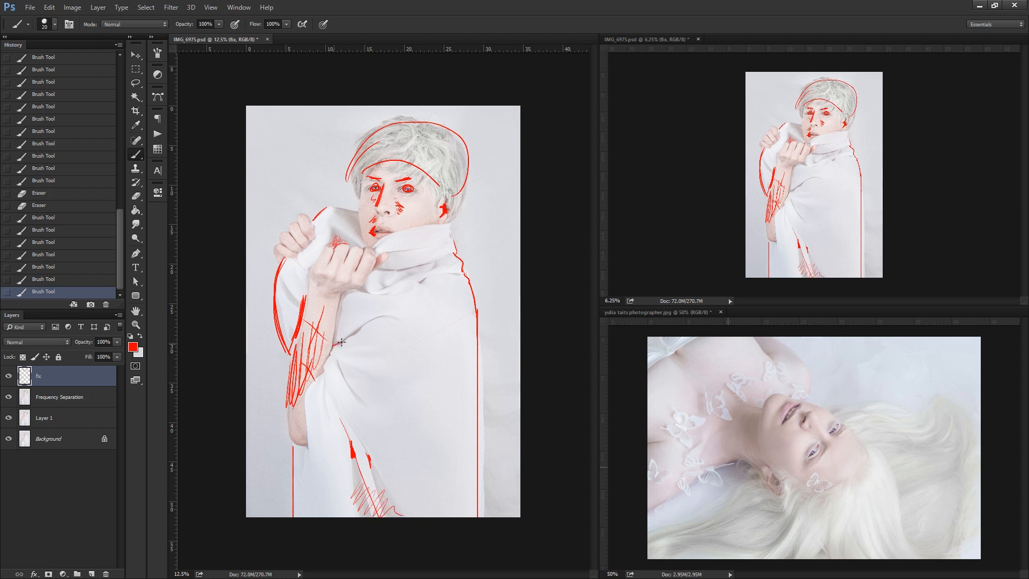
pyautogui.moveTo(341, 341)
pyautogui.mouseDown()
pyautogui.moveTo(332, 347)
pyautogui.moveTo(368, 324)
pyautogui.mouseUp()
pyautogui.moveTo(346, 381); pyautogui.dragTo(354, 399)
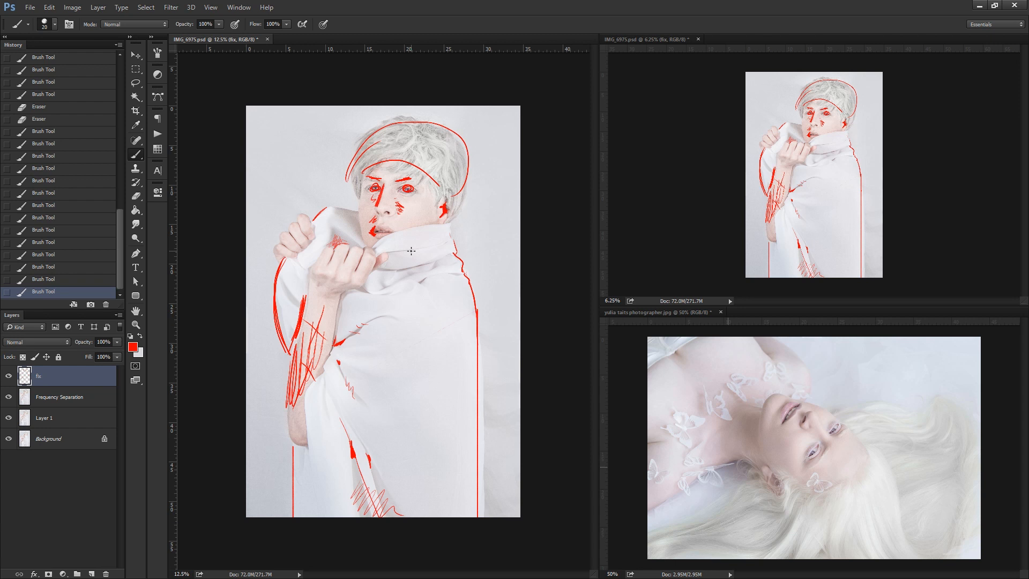
# Compare the whole portrait with the red fix layer hidden and shown.
pyautogui.click(8, 375)
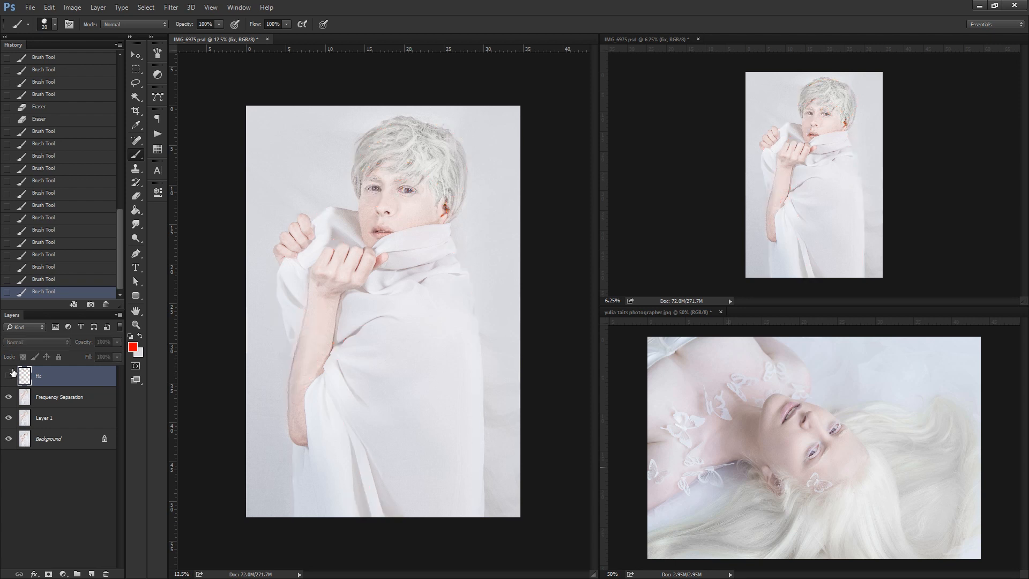
pyautogui.click(9, 376)
pyautogui.click(136, 324)
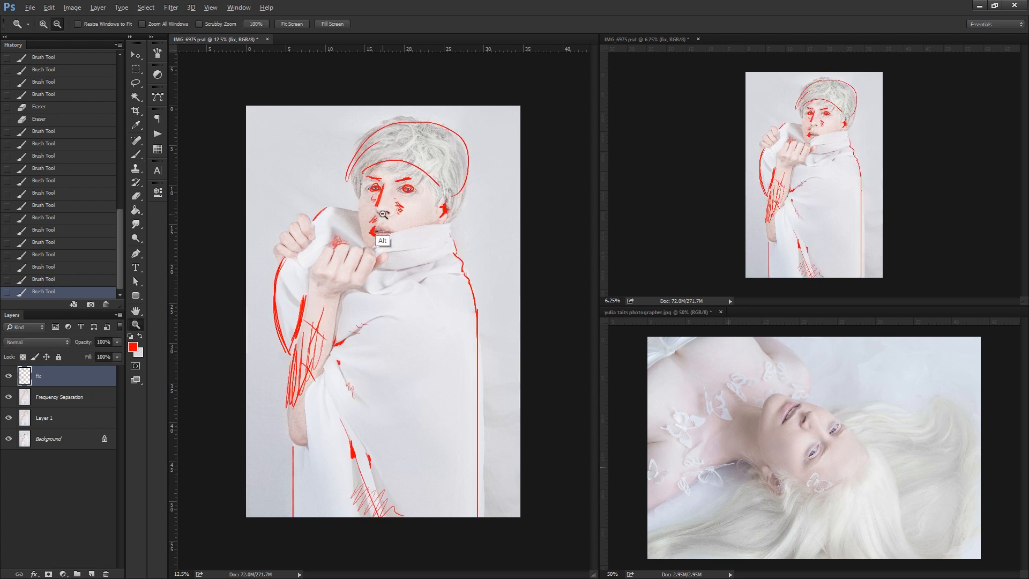
pyautogui.keyDown('alt'); pyautogui.click(384, 241); pyautogui.keyUp('alt')
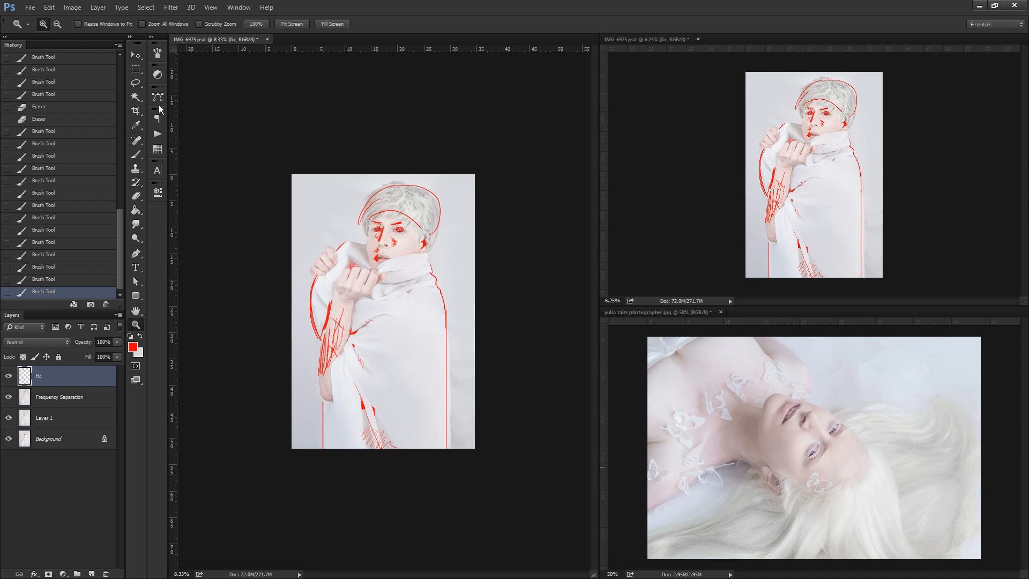
pyautogui.press('l')
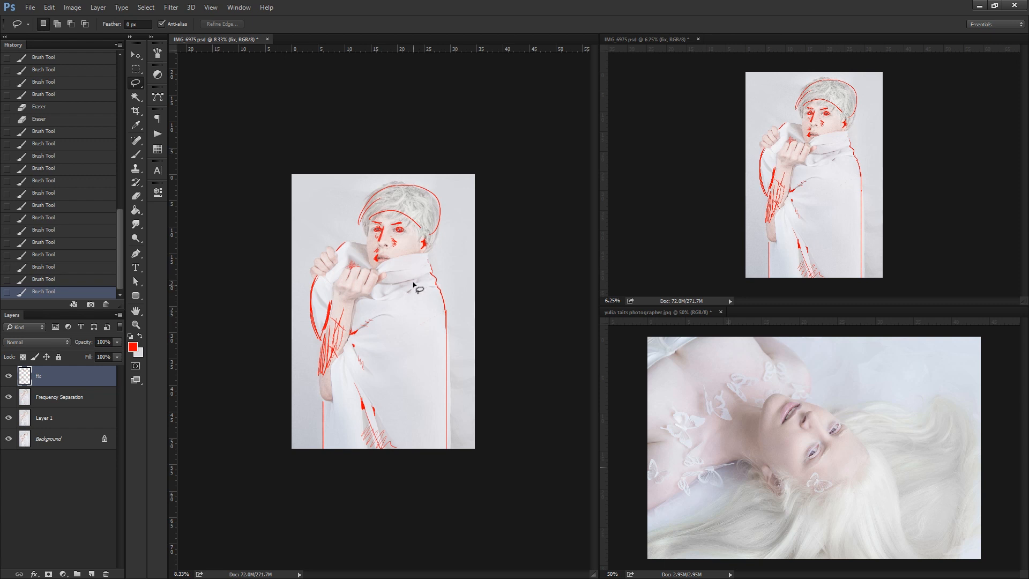
pyautogui.click(133, 345)
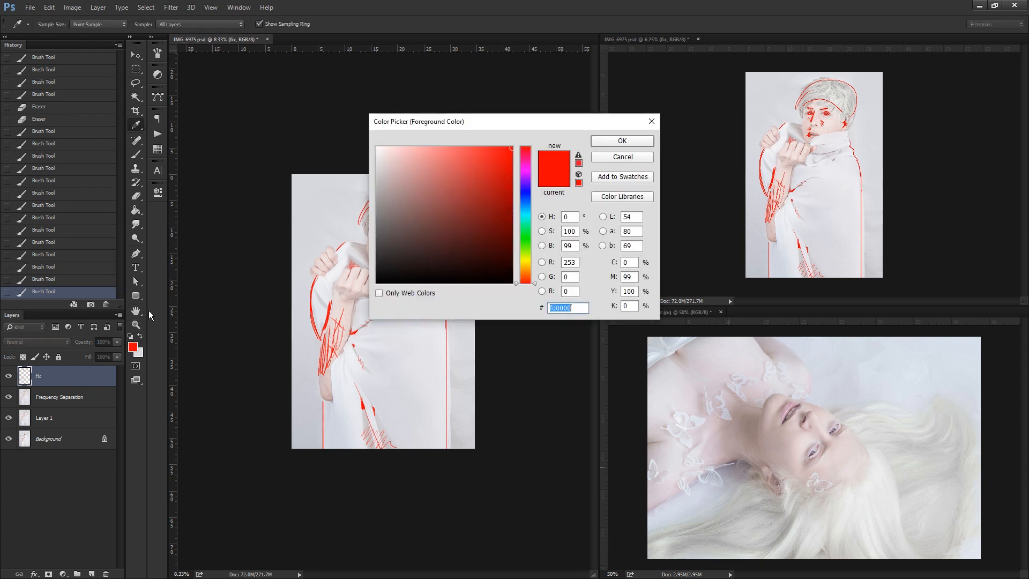
pyautogui.moveTo(520, 169); pyautogui.dragTo(522, 274)
pyautogui.click(622, 157)
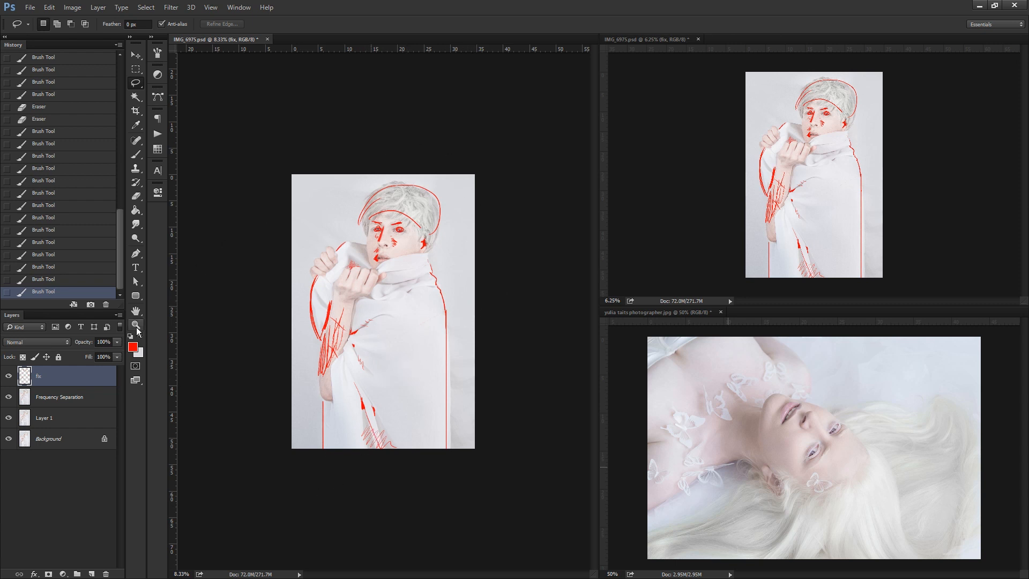
# Paint over the cloth edge beside the forearm at 69% brush opacity and merge Layer 2 into the Frequency Separation layer.
pyautogui.press('z')
pyautogui.click(388, 307)
pyautogui.click(508, 120)
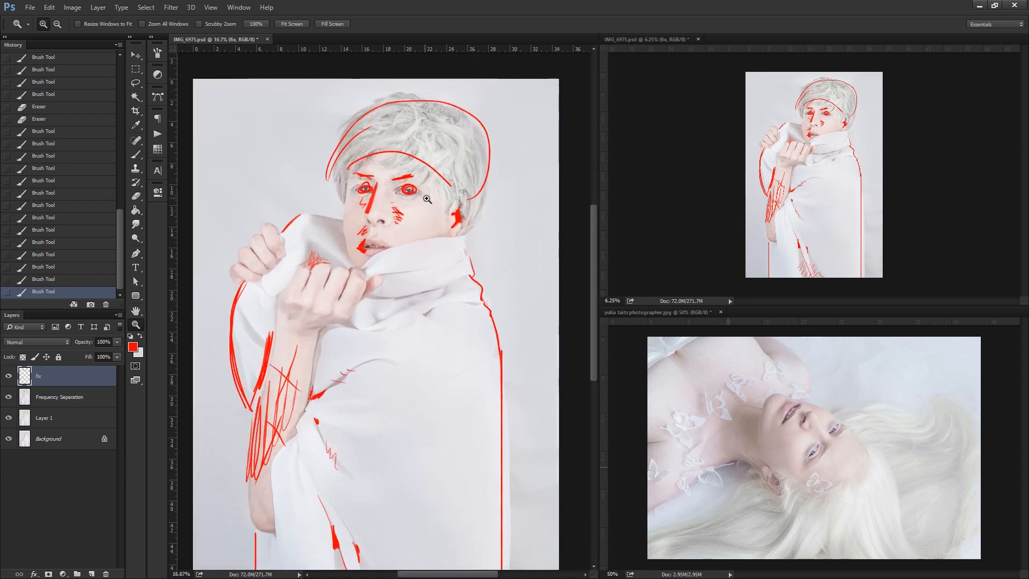
pyautogui.keyDown('alt'); pyautogui.click(418, 228); pyautogui.keyUp('alt')
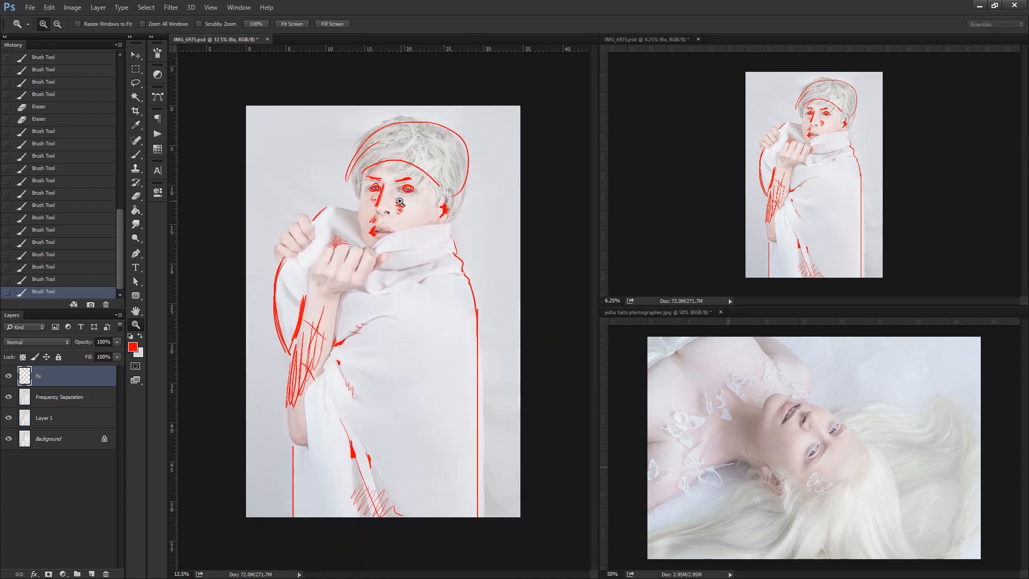
pyautogui.click(405, 201)
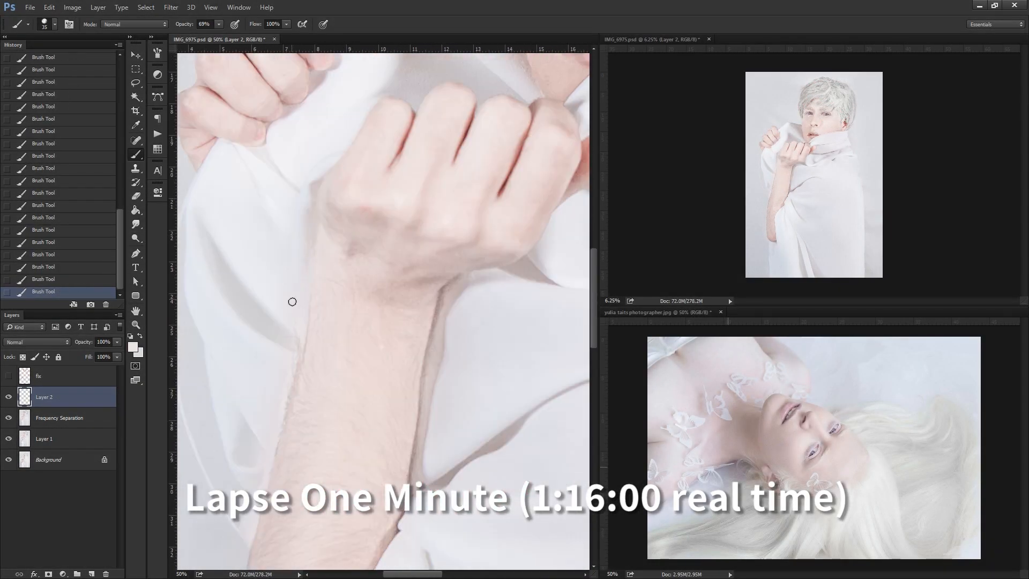
pyautogui.keyDown('alt'); pyautogui.click(304, 377); pyautogui.keyUp('alt')
pyautogui.press('b')
pyautogui.hotkey('ctrl', 'e')
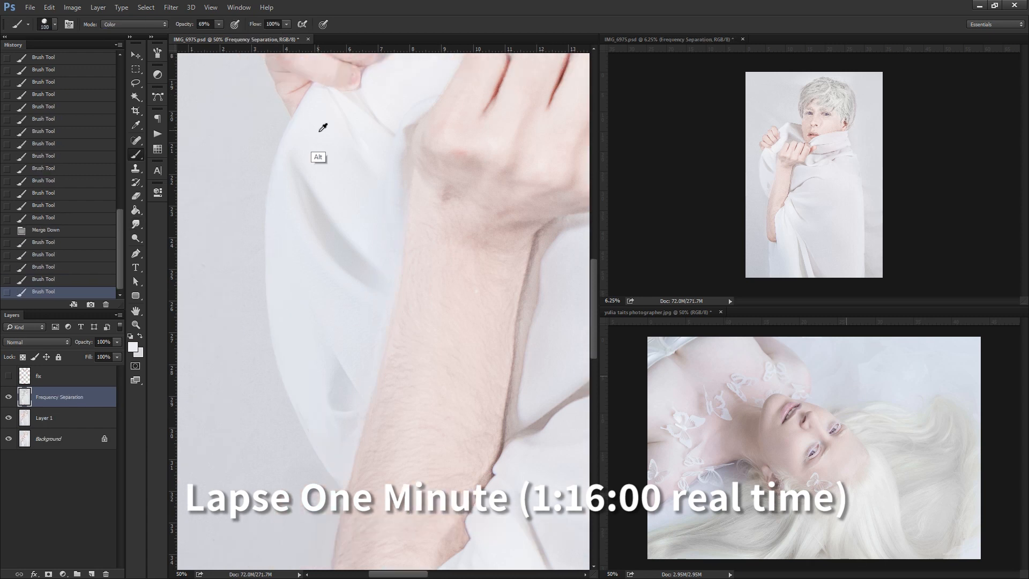
# Brush out the dark fold shadows in the cloth beside the forearm on the Frequency Separation layer.
pyautogui.press('b')
pyautogui.keyDown('alt'); pyautogui.click(334, 490); pyautogui.keyUp('alt')
pyautogui.hotkey('ctrl', '-')
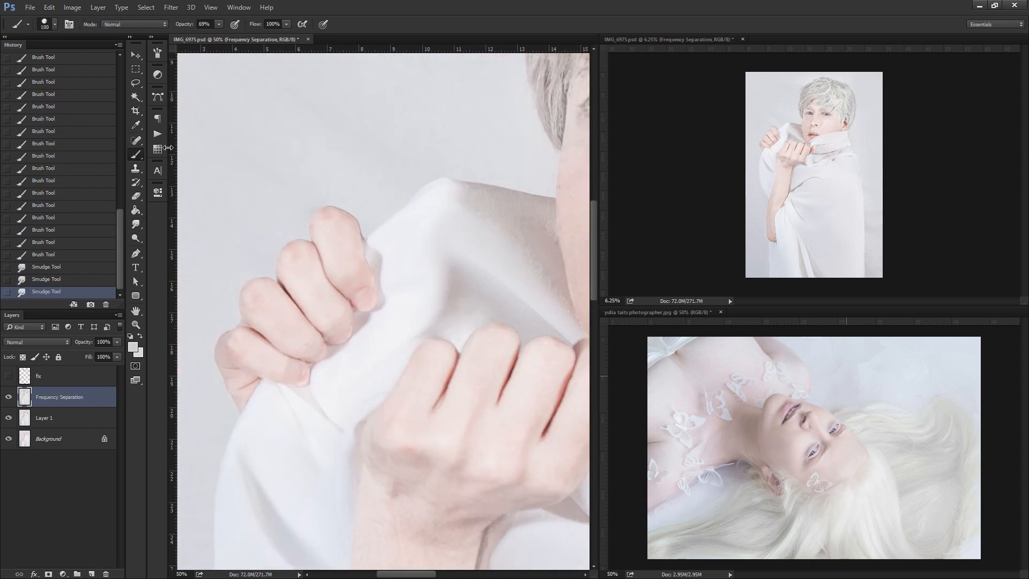
# Clear the red mark over the retouched cloth from the fix layer, then hide it and return to Frequency Separation.
pyautogui.click(9, 376)
pyautogui.click(39, 376)
pyautogui.press('l')
pyautogui.moveTo(443, 240); pyautogui.dragTo(392, 269)
pyautogui.press('Delete')
pyautogui.hotkey('ctrl', 'd')
pyautogui.click(8, 376)
pyautogui.click(59, 397)
# Heal the forearm hairs and smooth the skin with the Smudge tool at 19% strength.
pyautogui.press('j')
pyautogui.press('b')
pyautogui.click(135, 224)
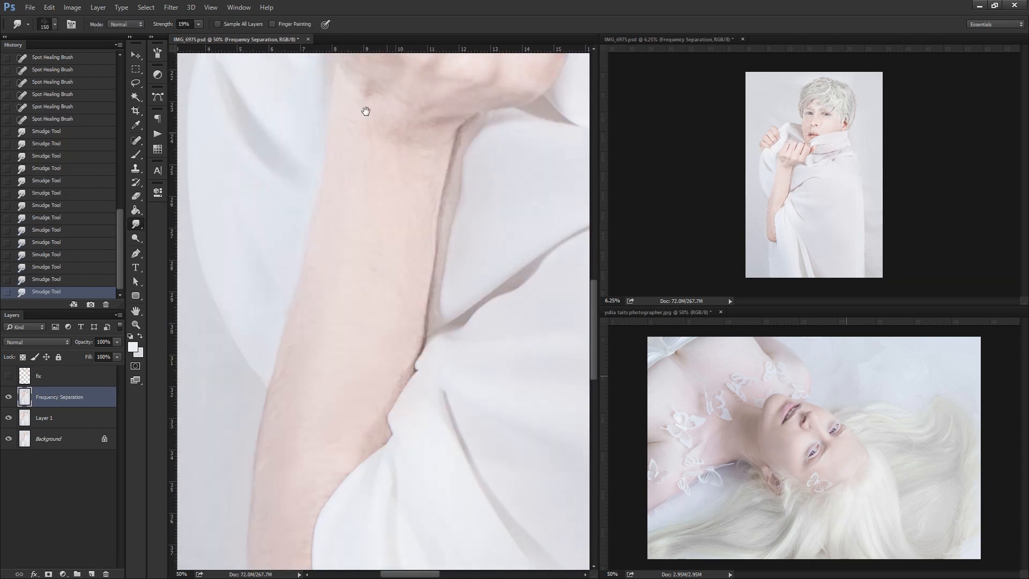
# Blend the forearm skin and its edges with alternating Brush and Smudge strokes.
pyautogui.press('b')
pyautogui.keyDown('alt'); pyautogui.click(286, 325); pyautogui.keyUp('alt')
pyautogui.keyDown('alt'); pyautogui.click(267, 330); pyautogui.keyUp('alt')
pyautogui.click(136, 224)
pyautogui.moveTo(343, 268); pyautogui.dragTo(356, 294)
pyautogui.press('b')
pyautogui.click(136, 224)
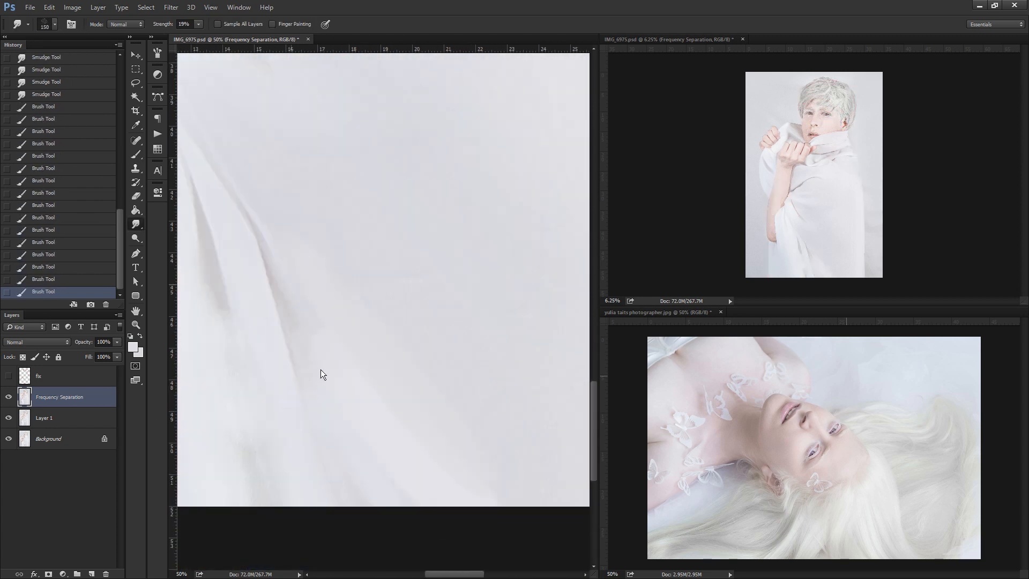
# Paint pale strokes over the fold shadows in the lower part of the garment.
pyautogui.press('b')
pyautogui.moveTo(282, 181); pyautogui.dragTo(287, 210)
pyautogui.moveTo(349, 233); pyautogui.dragTo(356, 280)
pyautogui.moveTo(332, 177); pyautogui.dragTo(400, 456)
pyautogui.keyDown('alt'); pyautogui.click(298, 153); pyautogui.keyUp('alt')
pyautogui.moveTo(373, 260); pyautogui.dragTo(459, 357)
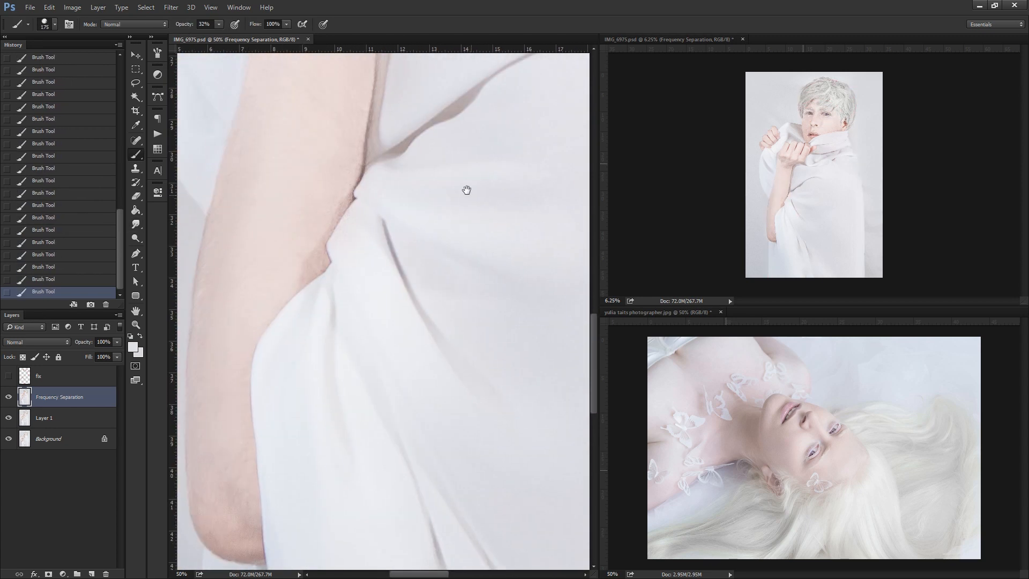
# Soften the garment's folds beside the elbow and across the body up to the shoulder edge with brush strokes.
pyautogui.moveTo(466, 190); pyautogui.dragTo(420, 368)
pyautogui.moveTo(335, 348); pyautogui.dragTo(509, 239)
pyautogui.moveTo(455, 214); pyautogui.dragTo(327, 303)
pyautogui.keyDown('alt'); pyautogui.click(375, 220); pyautogui.keyUp('alt')
pyautogui.moveTo(536, 215); pyautogui.dragTo(273, 373)
pyautogui.moveTo(487, 379); pyautogui.dragTo(367, 319)
pyautogui.moveTo(327, 177); pyautogui.dragTo(381, 395)
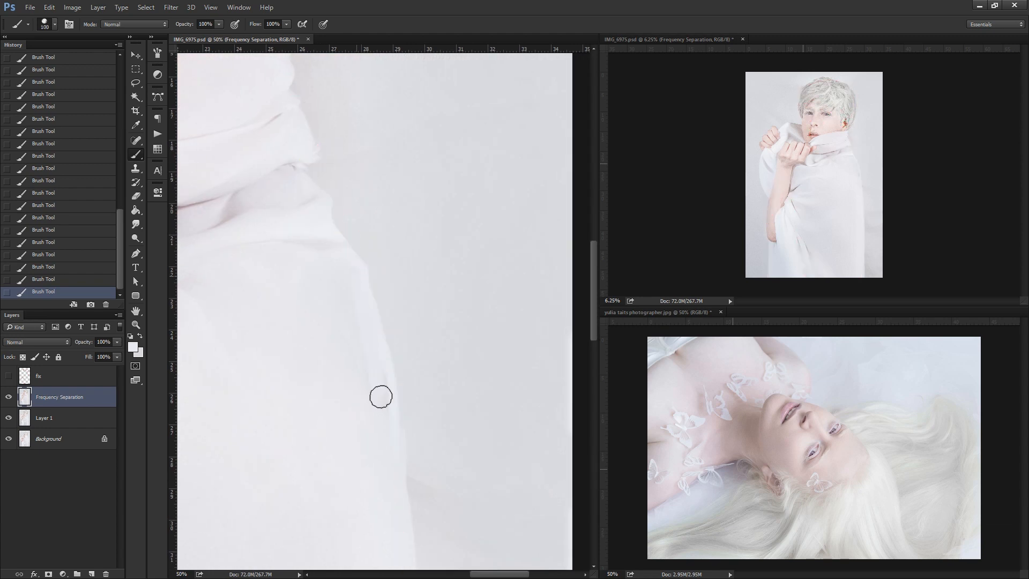
# Check the red outline, undo the last strokes, and repaint the garment's outer edge below the shoulder along it.
pyautogui.scroll(-3, 333, 161)
pyautogui.click(9, 375)
pyautogui.click(9, 376)
pyautogui.hotkey('ctrl', 'alt', 'z')
pyautogui.hotkey('ctrl', 'alt', 'z')
pyautogui.moveTo(349, 247)
pyautogui.mouseDown()
pyautogui.moveTo(348, 473)
pyautogui.moveTo(385, 359)
pyautogui.moveTo(385, 434)
pyautogui.mouseUp()
pyautogui.click(136, 224)
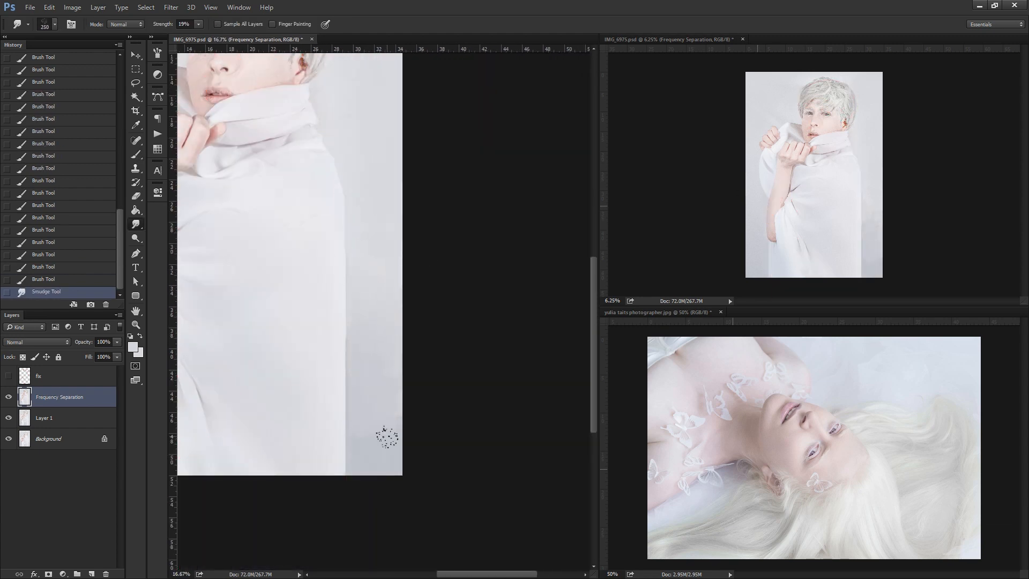
# Paint the garment's lower outer edge below the elbow into a straight line down to the hem.
pyautogui.scroll(2, 371, 449)
pyautogui.press('b')
pyautogui.moveTo(318, 375); pyautogui.dragTo(317, 498)
pyautogui.keyDown('alt'); pyautogui.click(379, 230); pyautogui.keyUp('alt')
pyautogui.moveTo(370, 129); pyautogui.dragTo(360, 563)
# Clear the completed garment outline and fold marks from the fix layer, then hide it and reselect Frequency Separation.
pyautogui.click(9, 376)
pyautogui.click(59, 376)
pyautogui.press('l')
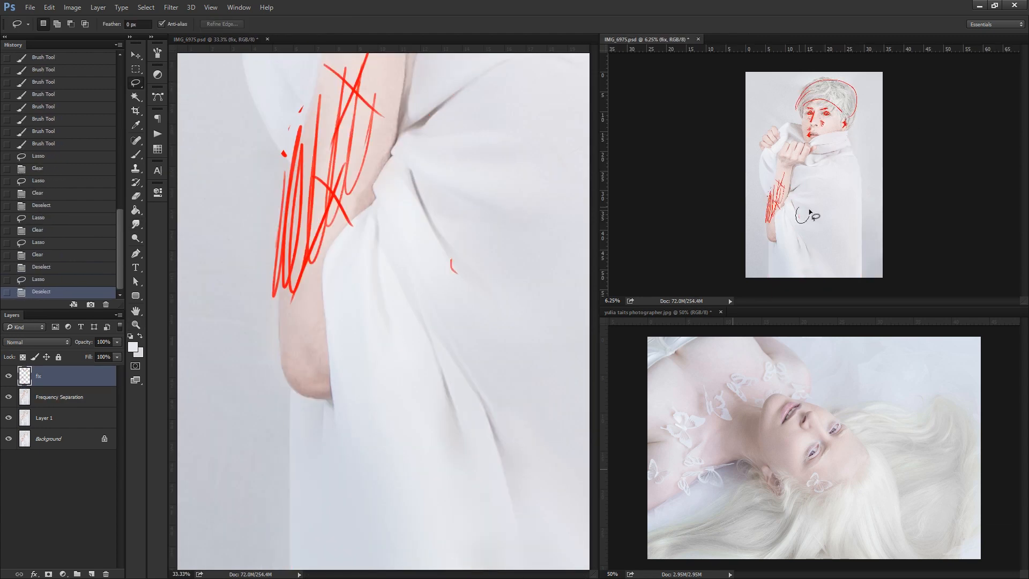
pyautogui.press('Delete')
pyautogui.hotkey('ctrl', 'd')
pyautogui.press('b')
pyautogui.moveTo(536, 268); pyautogui.dragTo(327, 276)
pyautogui.hotkey('ctrl', 'i')
pyautogui.press('l')
pyautogui.click(9, 376)
pyautogui.click(59, 396)
# Retouch the corner of the mouth and the upper lip contour with fine strokes.
pyautogui.keyDown('alt'); pyautogui.click(546, 328); pyautogui.keyUp('alt')
pyautogui.moveTo(464, 125); pyautogui.dragTo(391, 232)
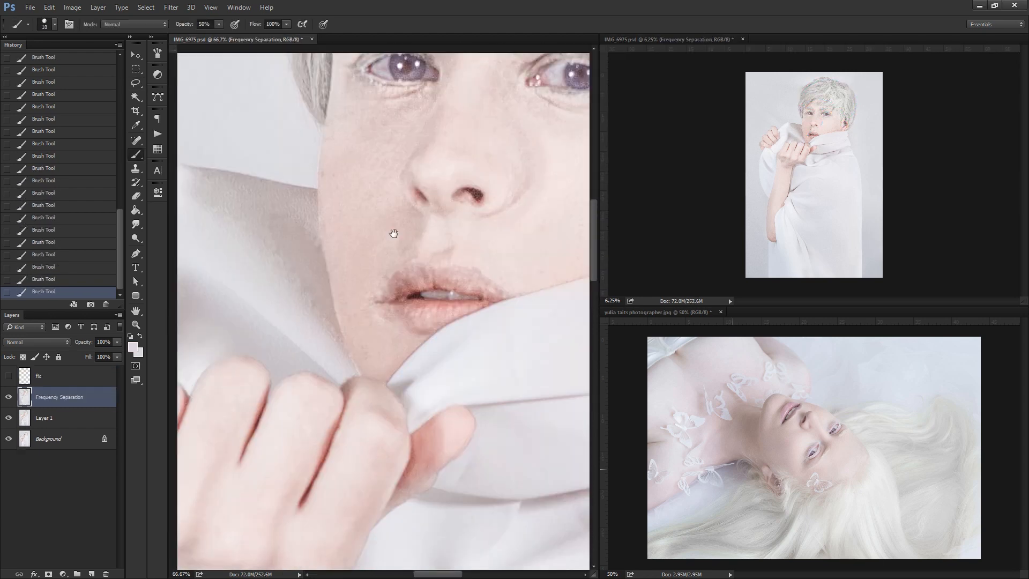
pyautogui.press('j')
pyautogui.scroll(3, 829, 120)
pyautogui.moveTo(382, 298)
pyautogui.mouseDown()
pyautogui.moveTo(415, 276)
pyautogui.moveTo(378, 302)
pyautogui.mouseUp()
pyautogui.moveTo(428, 283)
pyautogui.mouseDown()
pyautogui.moveTo(440, 275)
pyautogui.moveTo(399, 302)
pyautogui.mouseUp()
pyautogui.press('[')
pyautogui.press('[')
pyautogui.press('[')
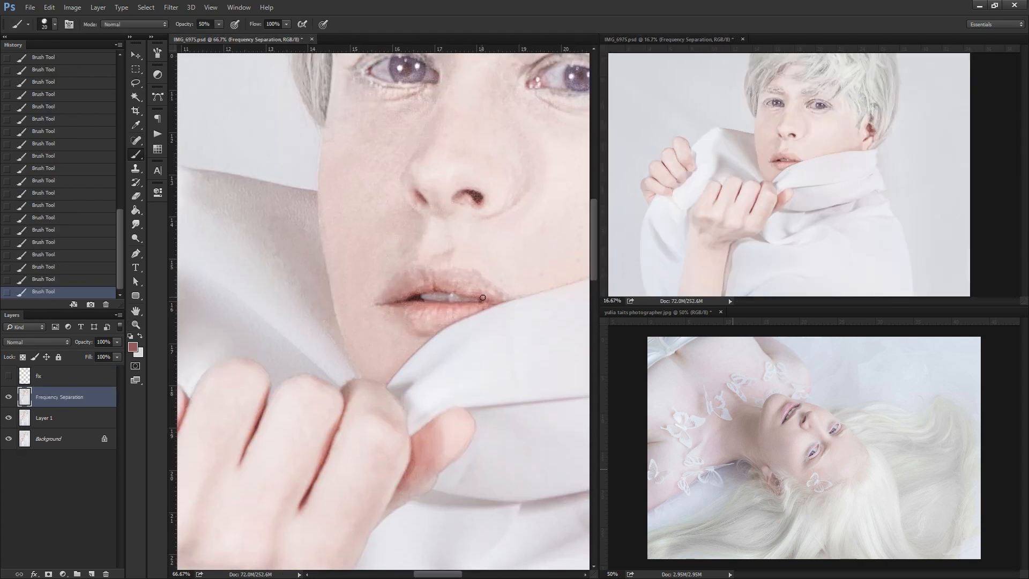
# Soften the skin shadows around the mouth and nose with brush strokes at 50% opacity.
pyautogui.keyDown('alt'); pyautogui.click(476, 198); pyautogui.keyUp('alt')
pyautogui.moveTo(426, 202); pyautogui.dragTo(389, 278)
pyautogui.moveTo(455, 240); pyautogui.dragTo(428, 289)
pyautogui.press(']')
pyautogui.press(']')
pyautogui.press(']')
pyautogui.press(']')
pyautogui.moveTo(382, 229)
pyautogui.mouseDown()
pyautogui.moveTo(368, 211)
pyautogui.moveTo(336, 207)
pyautogui.mouseUp()
pyautogui.moveTo(493, 177)
pyautogui.mouseDown()
pyautogui.moveTo(332, 217)
pyautogui.moveTo(445, 211)
pyautogui.mouseUp()
# Brush a pale tone over the cheek and the fold beside the nose, varying the brush size.
pyautogui.press('d')
pyautogui.press('x')
pyautogui.press('[')
pyautogui.press('[')
pyautogui.press('[')
pyautogui.press(']')
pyautogui.press(']')
pyautogui.press(']')
pyautogui.press(']')
pyautogui.keyDown('alt'); pyautogui.click(440, 321); pyautogui.keyUp('alt')
pyautogui.moveTo(430, 281); pyautogui.dragTo(399, 351)
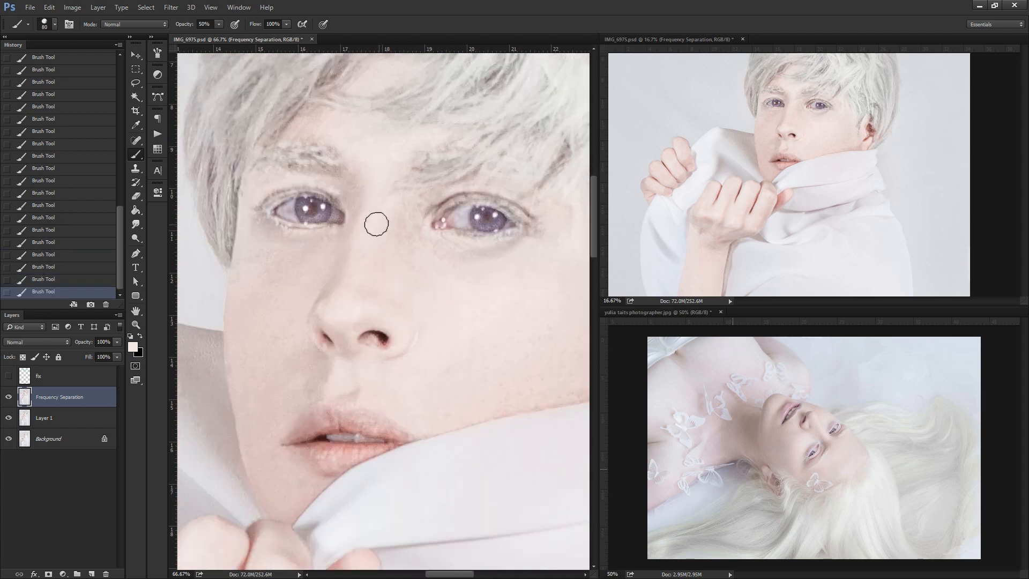
# Lighten the upper eyelids and lash lines of both eyes.
pyautogui.click(136, 224)
pyautogui.press('b')
pyautogui.moveTo(482, 188); pyautogui.dragTo(504, 199)
pyautogui.moveTo(509, 199); pyautogui.dragTo(536, 218)
pyautogui.keyDown('alt'); pyautogui.click(328, 228); pyautogui.keyUp('alt')
pyautogui.moveTo(290, 188)
pyautogui.mouseDown()
pyautogui.moveTo(268, 201)
pyautogui.moveTo(302, 212)
pyautogui.mouseUp()
# Enlarge the eyes in the reference photo to 200% and paint fine light strokes into both of the portrait's irises.
pyautogui.scroll(3, 835, 453)
pyautogui.keyDown('alt'); pyautogui.click(751, 437); pyautogui.keyUp('alt')
pyautogui.press('[')
pyautogui.press('[')
pyautogui.moveTo(482, 225); pyautogui.dragTo(501, 222)
pyautogui.moveTo(310, 219); pyautogui.dragTo(317, 213)
pyautogui.moveTo(310, 221); pyautogui.dragTo(328, 210)
pyautogui.moveTo(474, 224); pyautogui.dragTo(491, 229)
# Paint white lashes along the upper lids of both eyes, including the outer corner.
pyautogui.press('d')
pyautogui.moveTo(312, 206); pyautogui.dragTo(285, 214)
pyautogui.moveTo(295, 201); pyautogui.dragTo(332, 196)
pyautogui.moveTo(462, 206); pyautogui.dragTo(527, 215)
pyautogui.moveTo(278, 212)
pyautogui.mouseDown()
pyautogui.moveTo(261, 200)
pyautogui.moveTo(294, 189)
pyautogui.mouseUp()
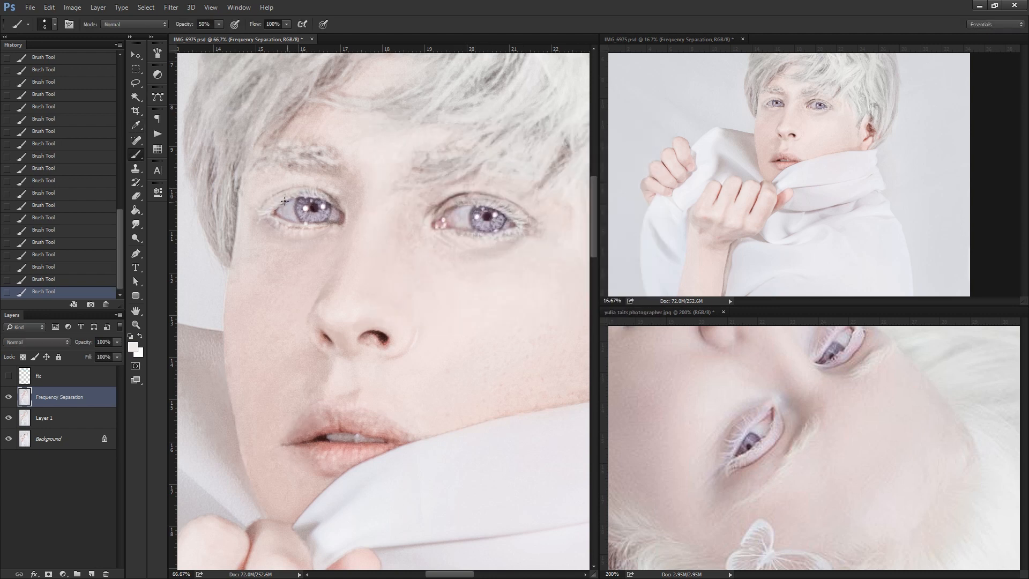
# Lighten the inner corners and lower lid of the eyes, then brush the skin down beside the nose with a larger brush.
pyautogui.press(']')
pyautogui.press(']')
pyautogui.press(']')
pyautogui.press('d')
pyautogui.moveTo(434, 208); pyautogui.dragTo(459, 195)
pyautogui.moveTo(329, 205); pyautogui.dragTo(344, 218)
pyautogui.press('x')
pyautogui.moveTo(484, 231); pyautogui.dragTo(465, 229)
pyautogui.press(']')
pyautogui.press(']')
pyautogui.moveTo(326, 222)
pyautogui.mouseDown()
pyautogui.moveTo(294, 221)
pyautogui.moveTo(325, 342)
pyautogui.mouseUp()
# Check the remaining red face marks, then whiten and smudge the eyebrows on the Frequency Separation layer.
pyautogui.click(8, 376)
pyautogui.click(39, 376)
pyautogui.click(8, 376)
pyautogui.click(59, 397)
pyautogui.moveTo(321, 294); pyautogui.dragTo(268, 274)
pyautogui.moveTo(300, 289)
pyautogui.mouseDown()
pyautogui.moveTo(437, 367)
pyautogui.moveTo(374, 366)
pyautogui.mouseUp()
pyautogui.moveTo(465, 360)
pyautogui.mouseDown()
pyautogui.moveTo(394, 381)
pyautogui.moveTo(432, 377)
pyautogui.mouseUp()
pyautogui.click(135, 223)
pyautogui.moveTo(323, 387); pyautogui.dragTo(342, 403)
pyautogui.press('b')
# Brush pale tones over the hair edge along the forehead and the side of the face.
pyautogui.moveTo(820, 144); pyautogui.dragTo(774, 232)
pyautogui.moveTo(337, 270)
pyautogui.mouseDown()
pyautogui.moveTo(292, 313)
pyautogui.moveTo(389, 303)
pyautogui.mouseUp()
pyautogui.press('[')
pyautogui.press('[')
pyautogui.press('[')
pyautogui.press('[')
pyautogui.press('[')
pyautogui.moveTo(385, 283)
pyautogui.mouseDown()
pyautogui.moveTo(311, 349)
pyautogui.moveTo(303, 466)
pyautogui.mouseUp()
# Add a new layer in Lighten mode and brush a pale grey tone over the dark areas of the hair.
pyautogui.click(91, 574)
pyautogui.click(36, 342)
pyautogui.moveTo(327, 241); pyautogui.dragTo(289, 300)
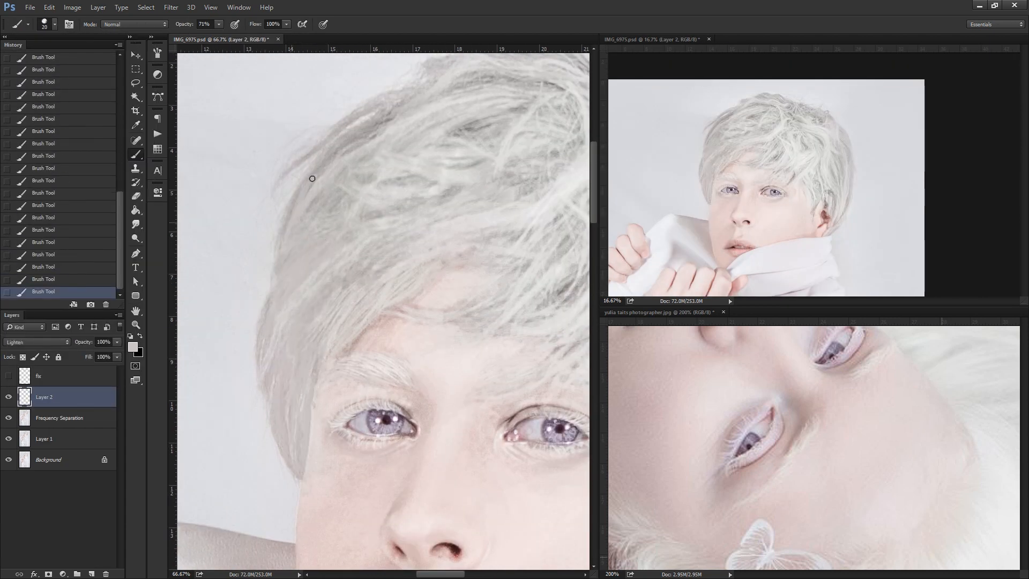
pyautogui.moveTo(440, 155); pyautogui.dragTo(361, 362)
pyautogui.moveTo(535, 482); pyautogui.dragTo(254, 195)
pyautogui.press(']')
pyautogui.press(']')
pyautogui.press(']')
pyautogui.press(']')
pyautogui.press(']')
pyautogui.moveTo(359, 268); pyautogui.dragTo(526, 378)
# Adjust the opacity of the Lighten hair layer and add a new layer above it, with a smaller brush for hair strands.
pyautogui.hotkey('ctrl', '-')
pyautogui.click(116, 342)
pyautogui.click(91, 574)
pyautogui.press('[')
pyautogui.press('[')
pyautogui.press('[')
pyautogui.press('[')
pyautogui.press('[')
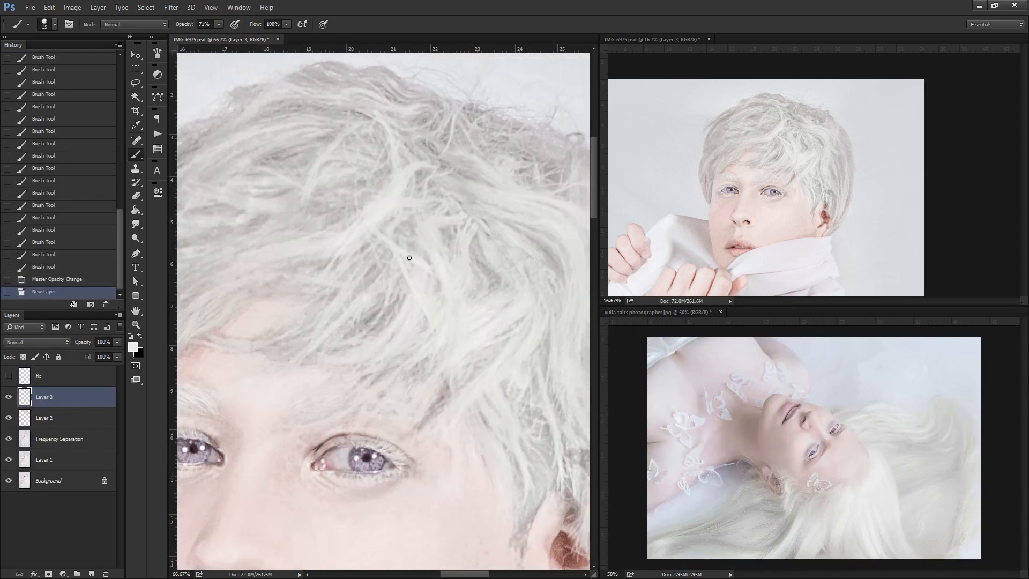
# Brush pale strands over the fringe and crown on Layer 3, enlarging the brush to 25.
pyautogui.moveTo(382, 229); pyautogui.dragTo(432, 264)
pyautogui.press(']')
pyautogui.press(']')
pyautogui.moveTo(402, 290)
pyautogui.mouseDown()
pyautogui.moveTo(352, 345)
pyautogui.moveTo(460, 343)
pyautogui.mouseUp()
pyautogui.moveTo(414, 340); pyautogui.dragTo(335, 402)
pyautogui.moveTo(485, 237)
pyautogui.mouseDown()
pyautogui.moveTo(434, 282)
pyautogui.moveTo(375, 148)
pyautogui.mouseUp()
pyautogui.moveTo(405, 338); pyautogui.dragTo(366, 394)
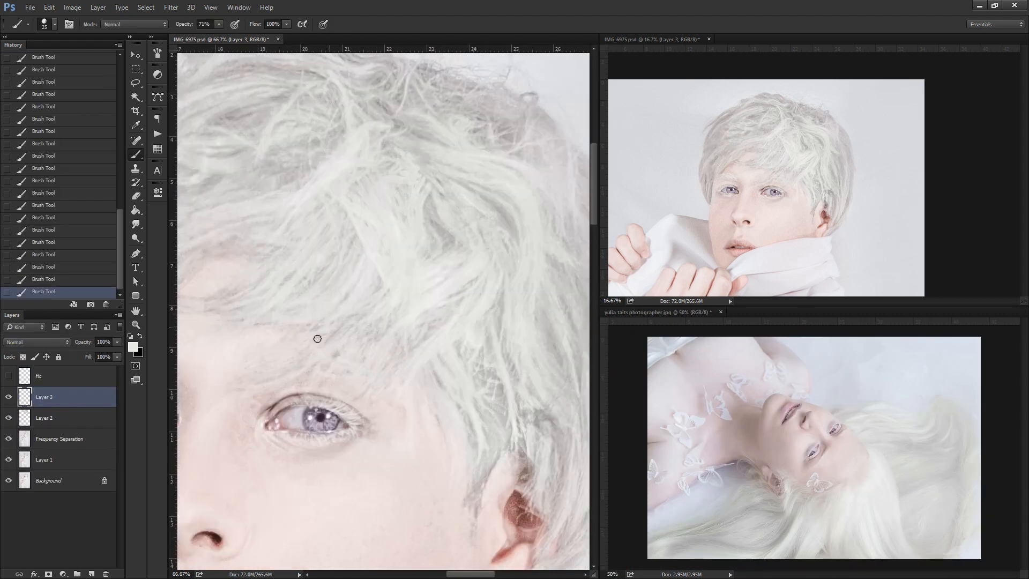
# Brush light strokes over the hair from the fringe toward the side of the head, using a slightly larger brush.
pyautogui.moveTo(317, 338); pyautogui.dragTo(249, 194)
pyautogui.moveTo(399, 287); pyautogui.dragTo(429, 391)
pyautogui.moveTo(408, 230); pyautogui.dragTo(444, 305)
pyautogui.moveTo(437, 198)
pyautogui.mouseDown()
pyautogui.moveTo(457, 281)
pyautogui.moveTo(499, 375)
pyautogui.mouseUp()
pyautogui.moveTo(516, 82); pyautogui.dragTo(362, 269)
pyautogui.press(']')
pyautogui.keyDown('alt'); pyautogui.click(362, 269); pyautogui.keyUp('alt')
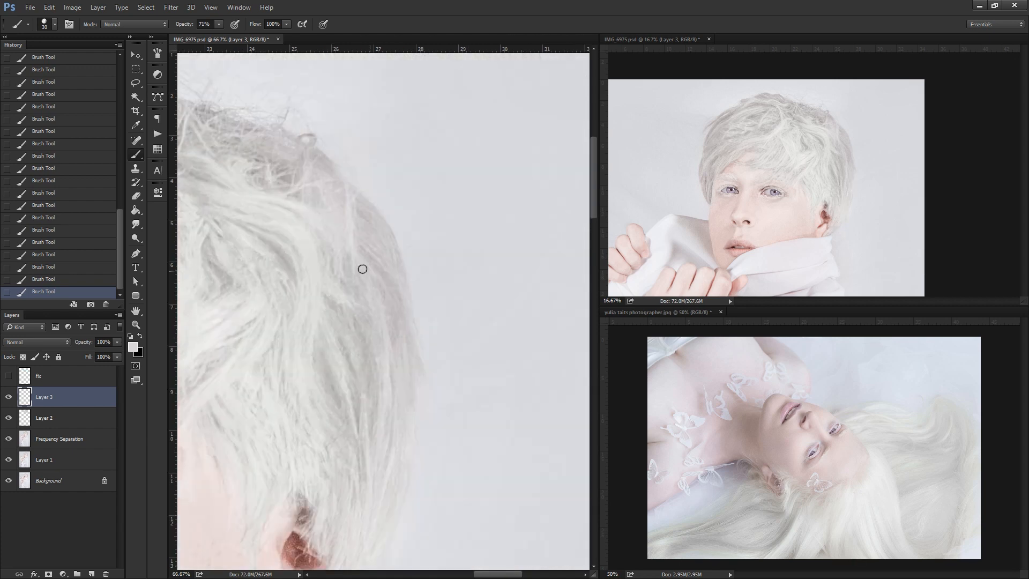
# Lighten the hair around and above the ear with pale brush strokes along the outer edge of the head.
pyautogui.moveTo(373, 315); pyautogui.dragTo(355, 440)
pyautogui.moveTo(370, 252); pyautogui.dragTo(401, 320)
pyautogui.moveTo(300, 412); pyautogui.dragTo(478, 472)
pyautogui.click(135, 223)
pyautogui.press('b')
pyautogui.moveTo(232, 435); pyautogui.dragTo(477, 550)
pyautogui.moveTo(409, 407); pyautogui.dragTo(322, 425)
pyautogui.moveTo(521, 375); pyautogui.dragTo(435, 416)
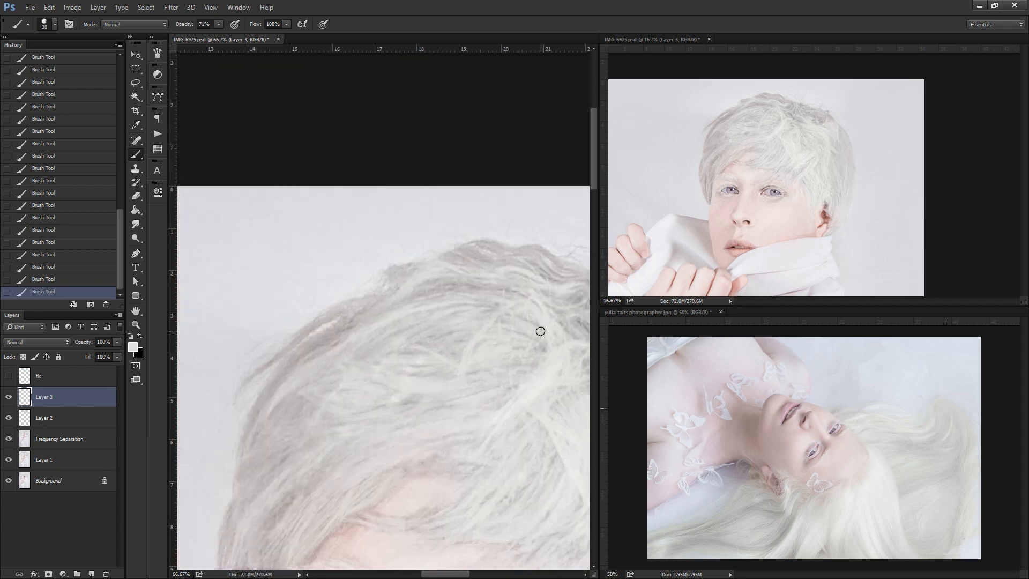
# Brush pale strands across the crown and down the opposite side of the hair.
pyautogui.moveTo(507, 284); pyautogui.dragTo(316, 356)
pyautogui.moveTo(312, 347); pyautogui.dragTo(247, 450)
pyautogui.moveTo(383, 297); pyautogui.dragTo(262, 366)
pyautogui.moveTo(568, 267)
pyautogui.mouseDown()
pyautogui.moveTo(363, 314)
pyautogui.moveTo(401, 381)
pyautogui.mouseUp()
pyautogui.moveTo(397, 390)
pyautogui.mouseDown()
pyautogui.moveTo(438, 408)
pyautogui.moveTo(354, 415)
pyautogui.mouseUp()
# Paint over the darker strands along the upper outline of the hair with pale strokes on Layer 3.
pyautogui.click(135, 224)
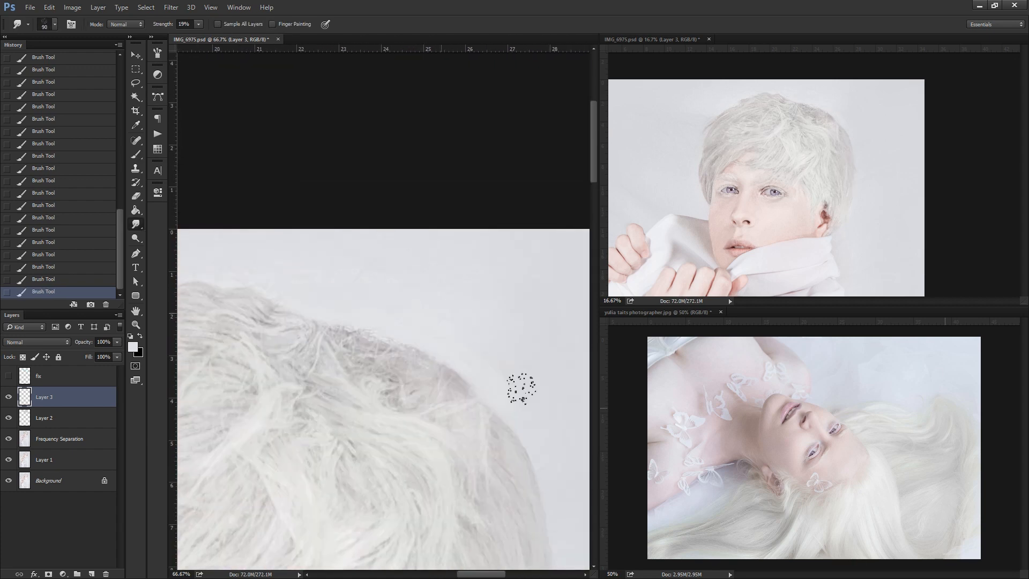
pyautogui.moveTo(522, 389); pyautogui.dragTo(477, 396)
pyautogui.press('b')
pyautogui.moveTo(421, 358); pyautogui.dragTo(370, 394)
pyautogui.moveTo(374, 329); pyautogui.dragTo(327, 379)
pyautogui.moveTo(241, 429); pyautogui.dragTo(562, 286)
pyautogui.moveTo(311, 328); pyautogui.dragTo(384, 301)
pyautogui.press('b')
pyautogui.moveTo(487, 195); pyautogui.dragTo(466, 250)
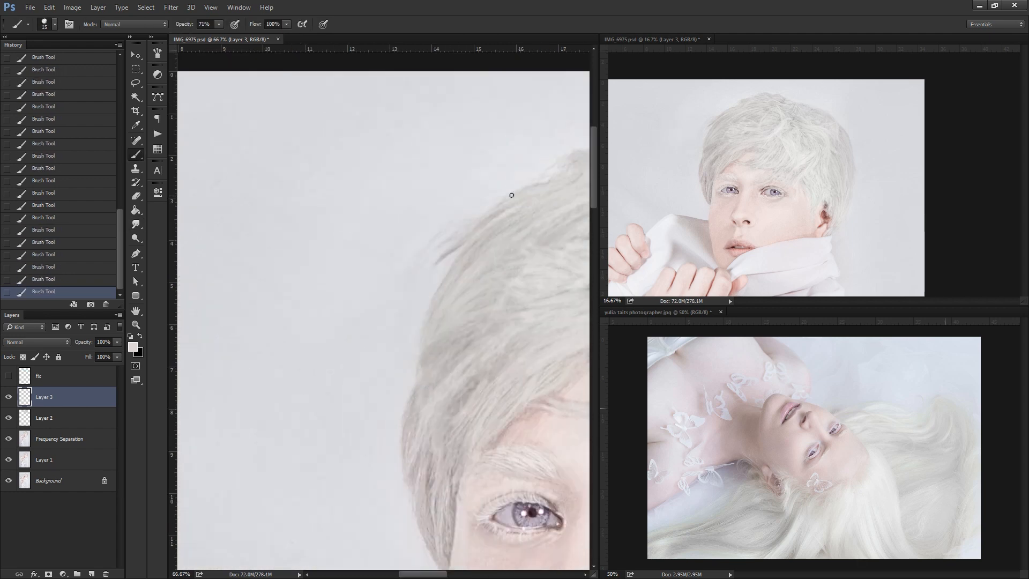
# Brush fine pale strands along the hair's outer edge beside the temple and eyebrow.
pyautogui.moveTo(497, 214); pyautogui.dragTo(440, 288)
pyautogui.moveTo(468, 388)
pyautogui.mouseDown()
pyautogui.moveTo(399, 320)
pyautogui.moveTo(387, 346)
pyautogui.mouseUp()
pyautogui.moveTo(372, 367); pyautogui.dragTo(381, 501)
pyautogui.moveTo(370, 318); pyautogui.dragTo(340, 407)
pyautogui.moveTo(377, 295)
pyautogui.mouseDown()
pyautogui.moveTo(355, 324)
pyautogui.moveTo(348, 410)
pyautogui.mouseUp()
pyautogui.moveTo(392, 255); pyautogui.dragTo(353, 308)
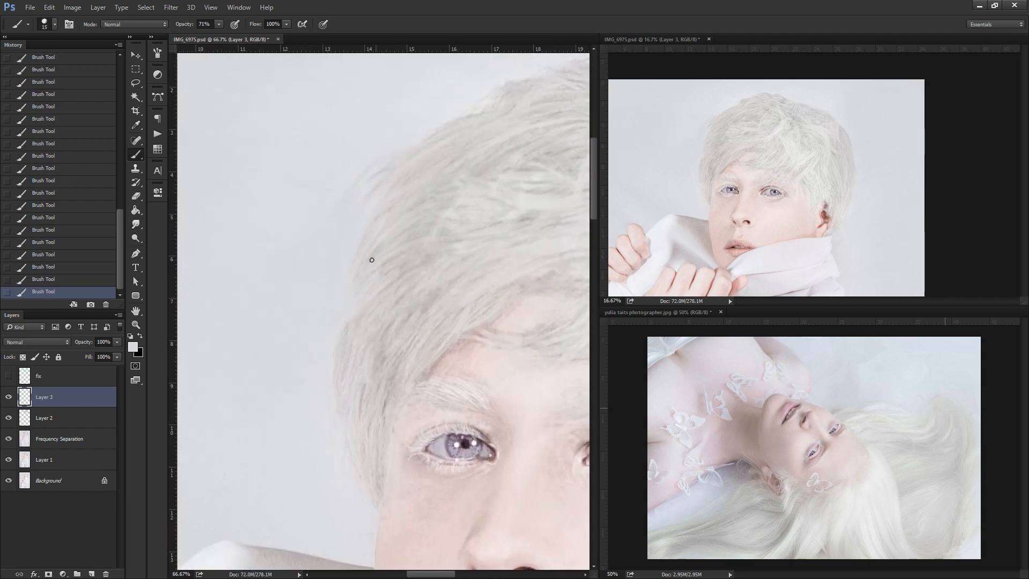
pyautogui.moveTo(428, 139); pyautogui.dragTo(343, 357)
# Add further pale strands through the fringe and the side hair down toward the ear.
pyautogui.moveTo(558, 321); pyautogui.dragTo(230, 225)
pyautogui.moveTo(471, 300); pyautogui.dragTo(384, 203)
pyautogui.moveTo(402, 284); pyautogui.dragTo(425, 443)
pyautogui.moveTo(378, 517); pyautogui.dragTo(346, 348)
pyautogui.moveTo(351, 419); pyautogui.dragTo(340, 447)
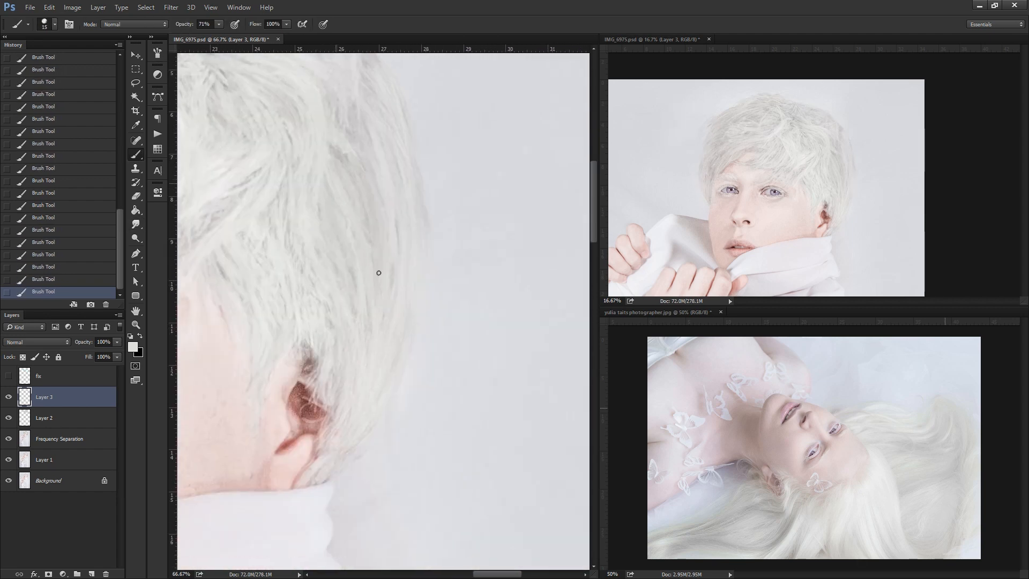
# Brush pale strands behind the ear and over the remaining hair, finishing with a larger brush.
pyautogui.moveTo(354, 219); pyautogui.dragTo(323, 320)
pyautogui.moveTo(198, 300); pyautogui.dragTo(582, 348)
pyautogui.moveTo(421, 230); pyautogui.dragTo(359, 257)
pyautogui.moveTo(509, 418); pyautogui.dragTo(356, 306)
pyautogui.keyDown('alt'); pyautogui.click(528, 370); pyautogui.keyUp('alt')
pyautogui.press(']')
pyautogui.press(']')
pyautogui.press(']')
pyautogui.press(']')
pyautogui.press(']')
pyautogui.press(']')
pyautogui.moveTo(522, 324); pyautogui.dragTo(539, 356)
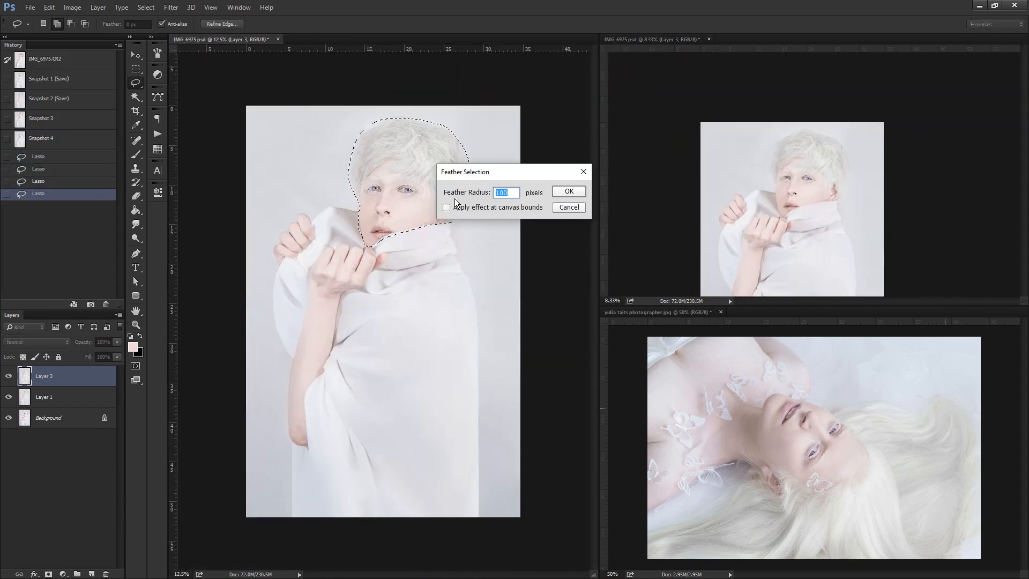
# Feather the lasso selection around the head by 100 pixels.
pyautogui.press('Return')
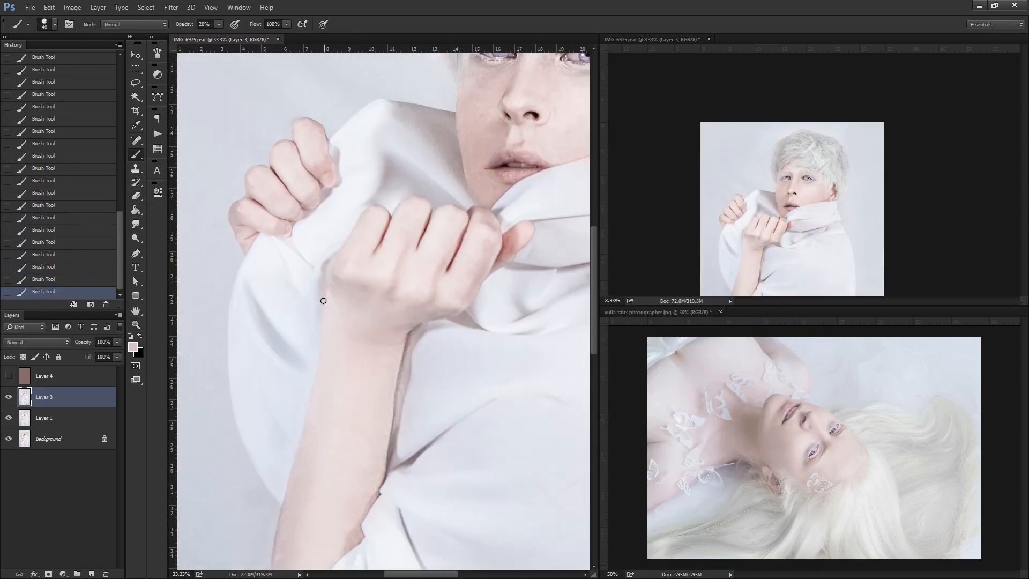
# Retouch and smudge the skin of the hand and forearm on Layer 3 at 19% strength.
pyautogui.press('j')
pyautogui.click(365, 337)
pyautogui.click(136, 224)
pyautogui.moveTo(365, 338)
pyautogui.mouseDown()
pyautogui.moveTo(372, 284)
pyautogui.moveTo(326, 478)
pyautogui.mouseUp()
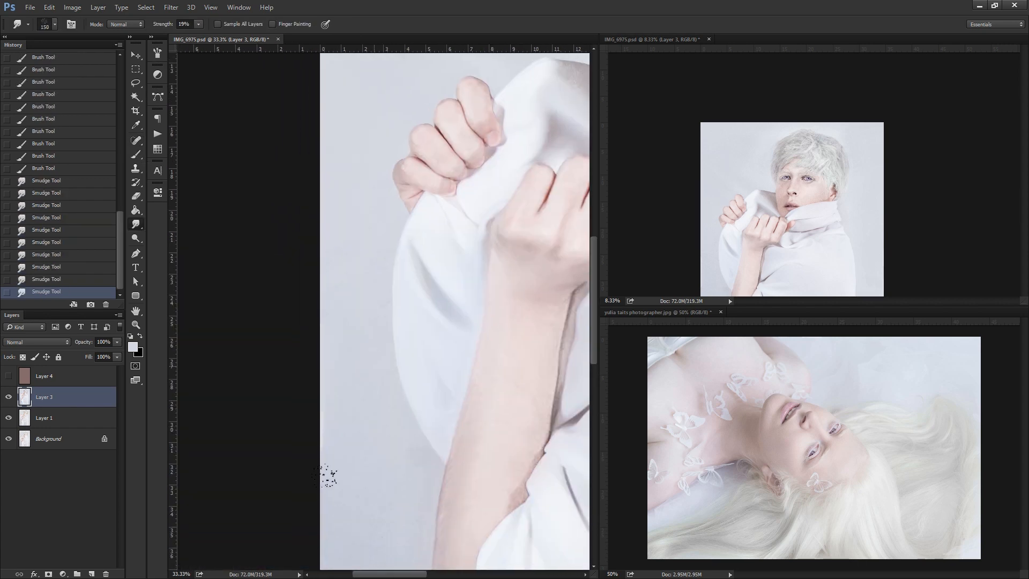
pyautogui.moveTo(557, 461); pyautogui.dragTo(431, 336)
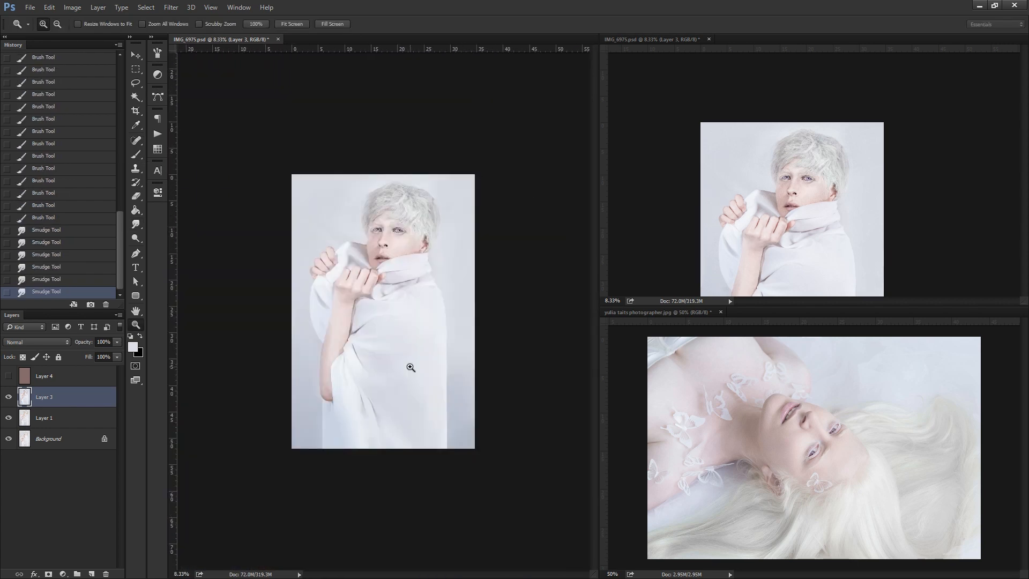
# Show Layer 4, adjust its Soft Light blending options, and merge it into the layer below.
pyautogui.click(8, 376)
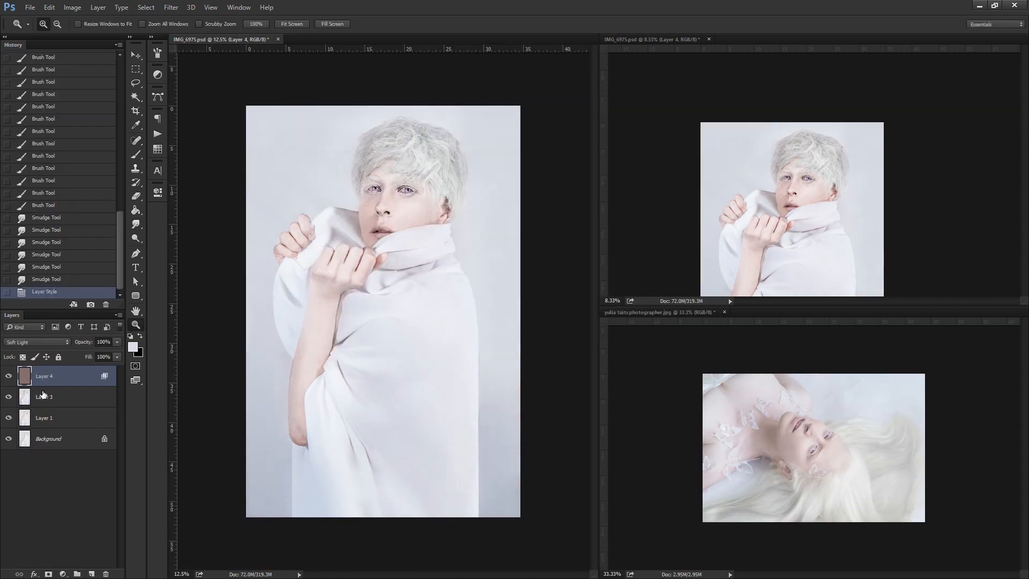
pyautogui.doubleClick(80, 376)
pyautogui.click(682, 124)
pyautogui.hotkey('ctrl', 'e')
# Paste a copy of the whole canvas as a new layer and apply Hue/Saturation to it.
pyautogui.hotkey('ctrl', 'a')
pyautogui.hotkey('ctrl', 'c')
pyautogui.hotkey('ctrl', 'v')
pyautogui.hotkey('ctrl', 'u')
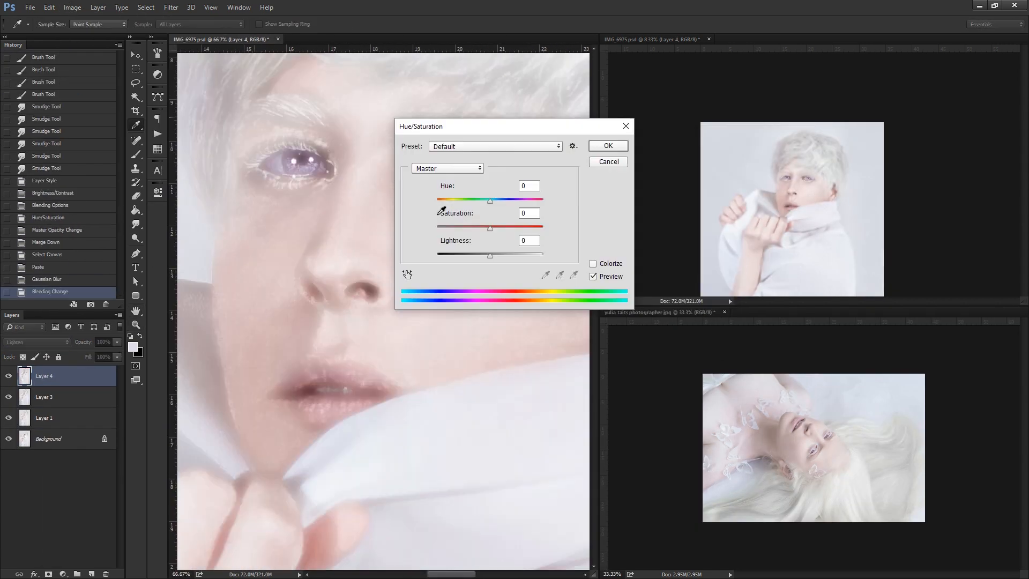
pyautogui.click(607, 145)
# Brush over the face and hair on the Hue-mode Layer 4 and set its opacity to 20%.
pyautogui.moveTo(220, 325); pyautogui.dragTo(270, 320)
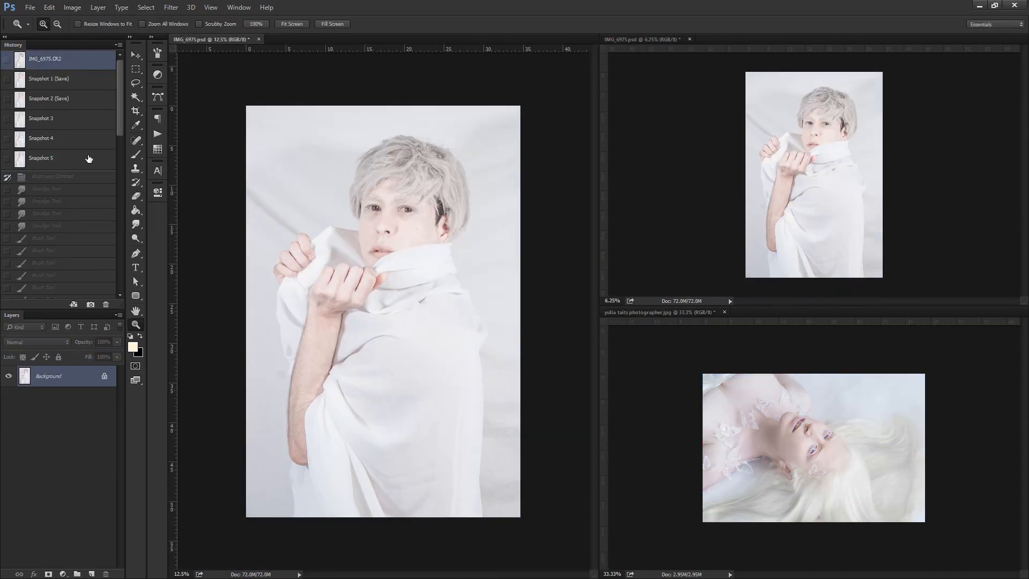
pyautogui.moveTo(370, 134)
pyautogui.mouseDown()
pyautogui.moveTo(304, 160)
pyautogui.moveTo(372, 202)
pyautogui.moveTo(420, 134)
pyautogui.moveTo(451, 119)
pyautogui.mouseUp()
pyautogui.click(102, 342)
pyautogui.click(102, 341)
pyautogui.write('200')
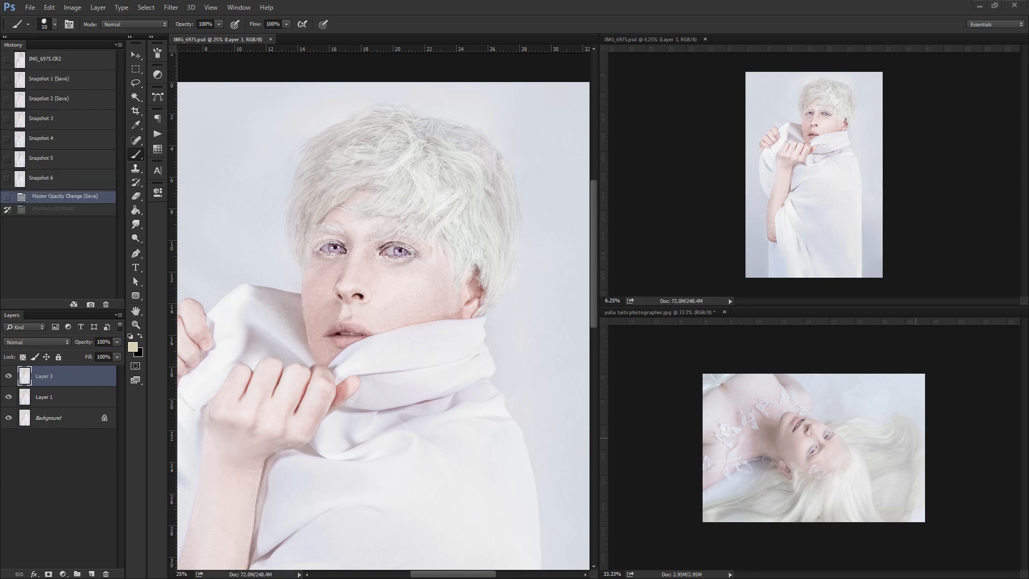
# Brush a skin tone over the face on Layer 4 and lower the layer's opacity.
pyautogui.scroll(1, 436, 294)
pyautogui.hotkey('ctrl', 'z')
pyautogui.keyDown('alt'); pyautogui.click(435, 331); pyautogui.keyUp('alt')
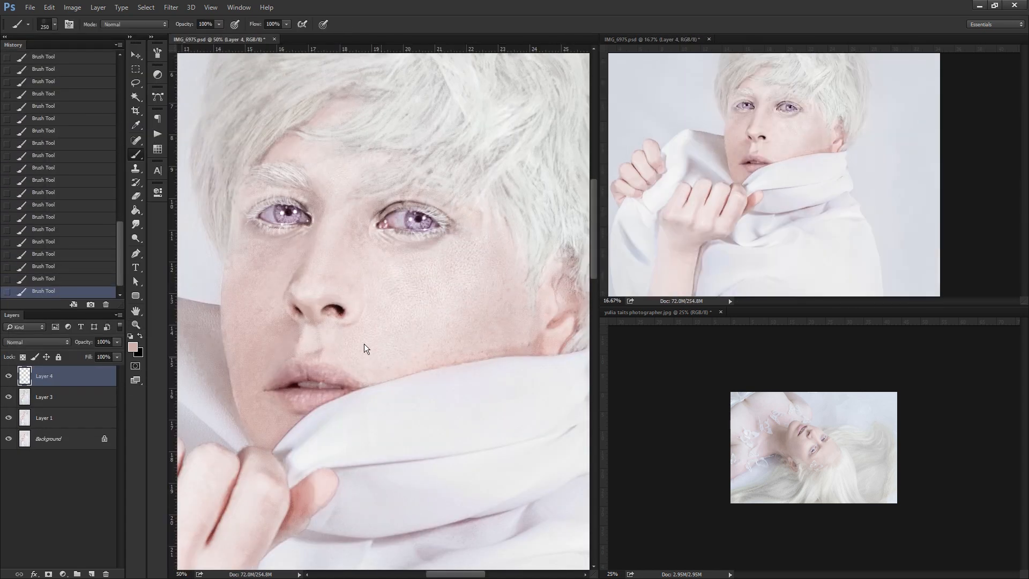
pyautogui.click(117, 341)
pyautogui.moveTo(119, 353); pyautogui.dragTo(104, 354)
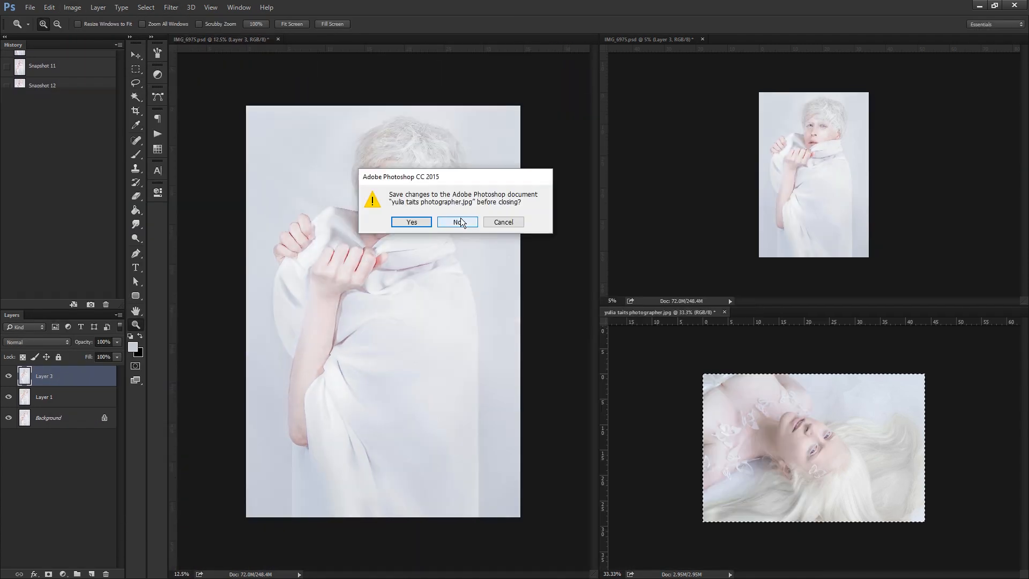
# Close the reference photo without saving its changes.
pyautogui.click(458, 222)
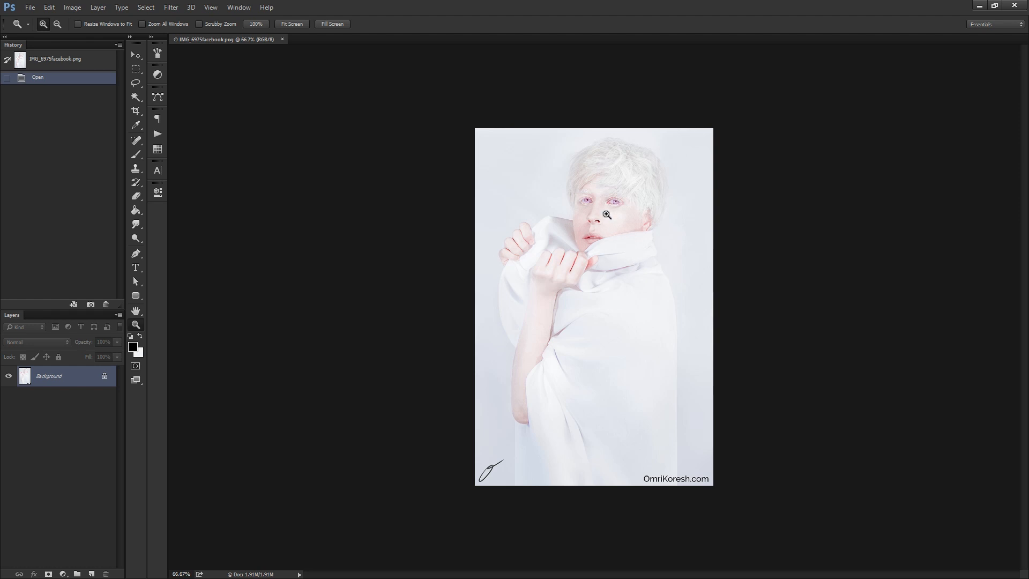
pyautogui.click(606, 215)
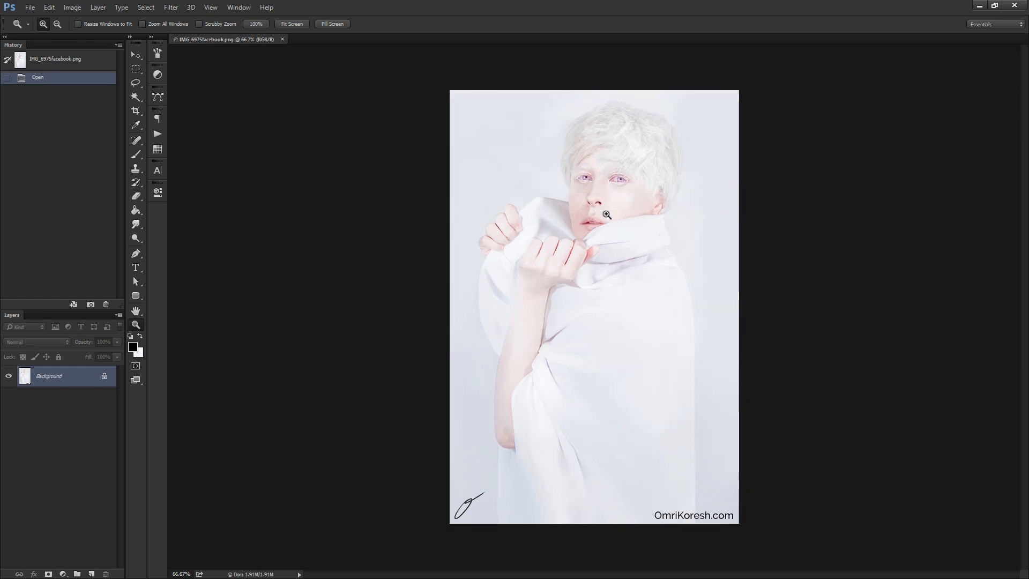
pyautogui.click(607, 215)
pyautogui.keyDown('alt'); pyautogui.click(552, 190); pyautogui.keyUp('alt')
pyautogui.keyDown('alt'); pyautogui.click(552, 190); pyautogui.keyUp('alt')
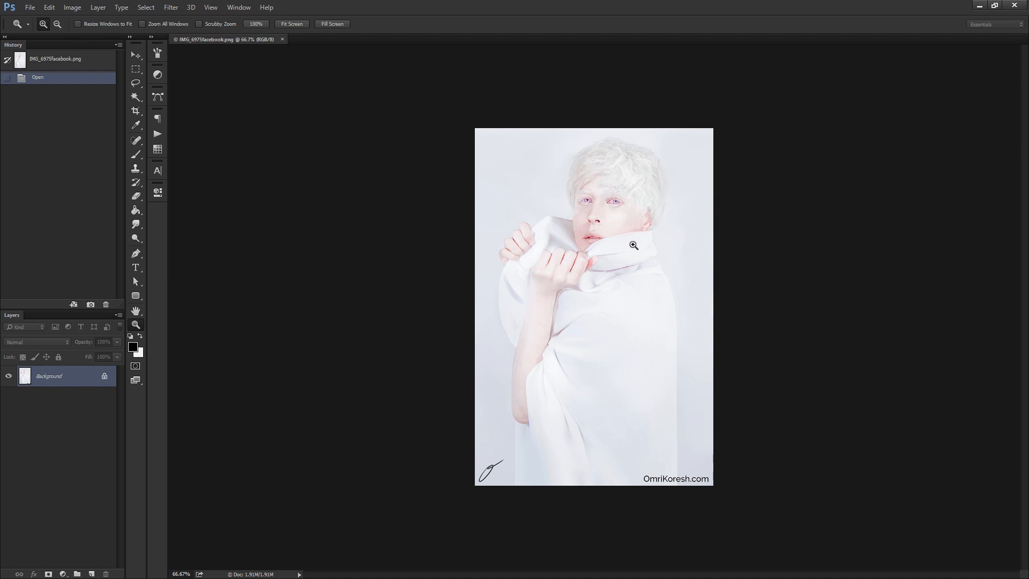
# Try the Camera Raw Filter on the finished image with exposure -0.85 and clarity -16, and cancel it.
pyautogui.click(168, 6)
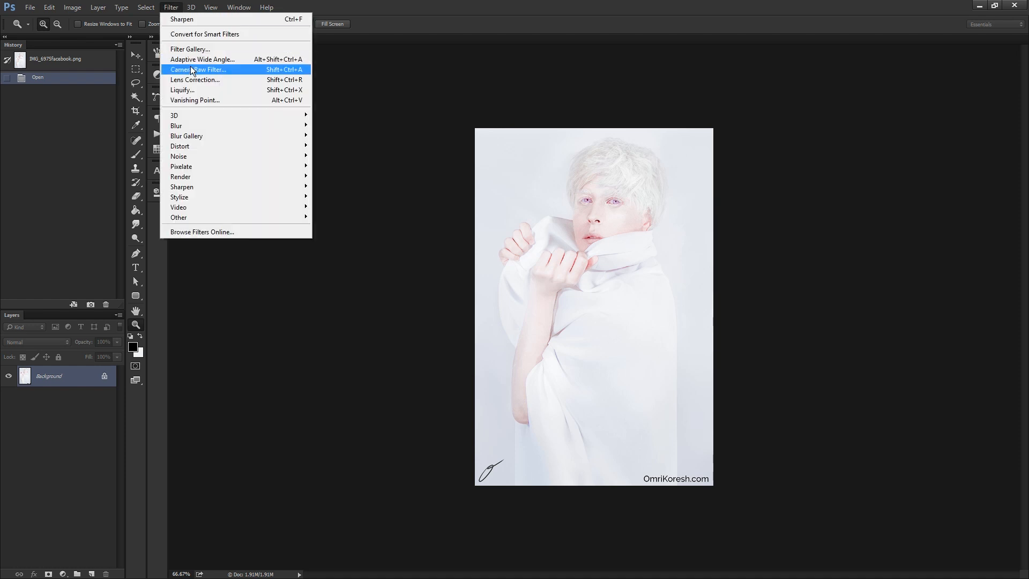
pyautogui.click(193, 69)
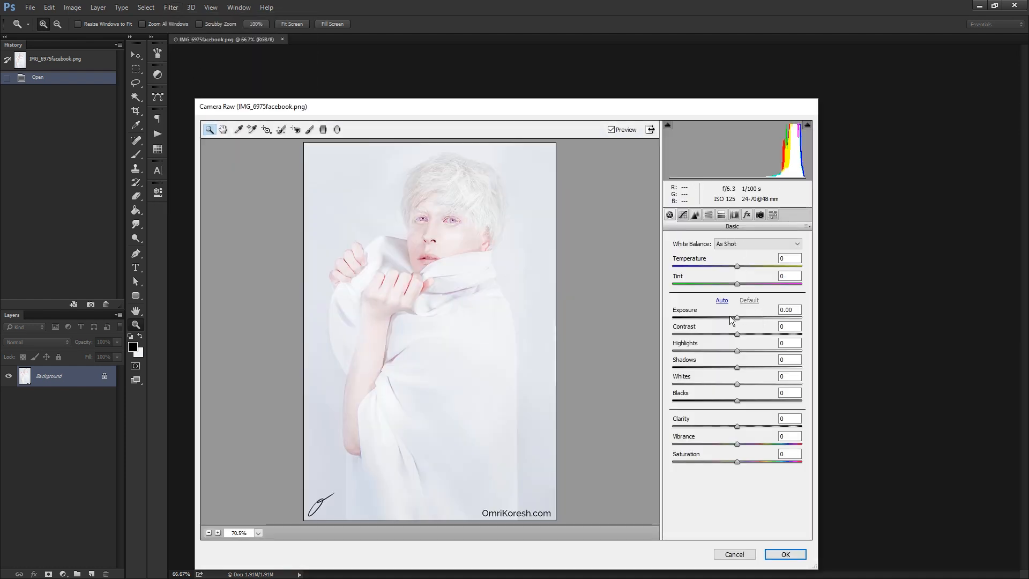
pyautogui.moveTo(732, 320); pyautogui.dragTo(728, 319)
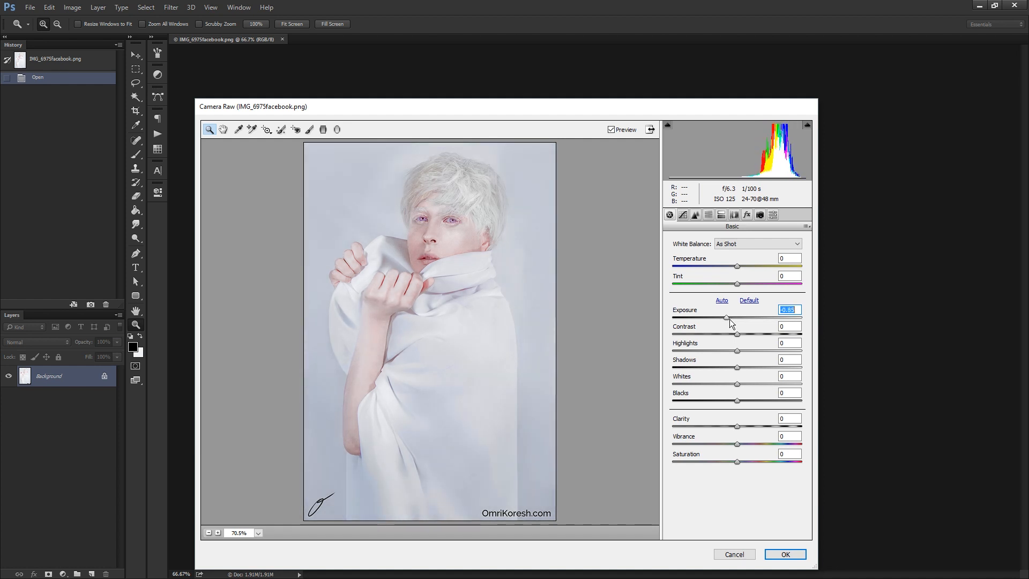
pyautogui.moveTo(728, 428); pyautogui.dragTo(722, 428)
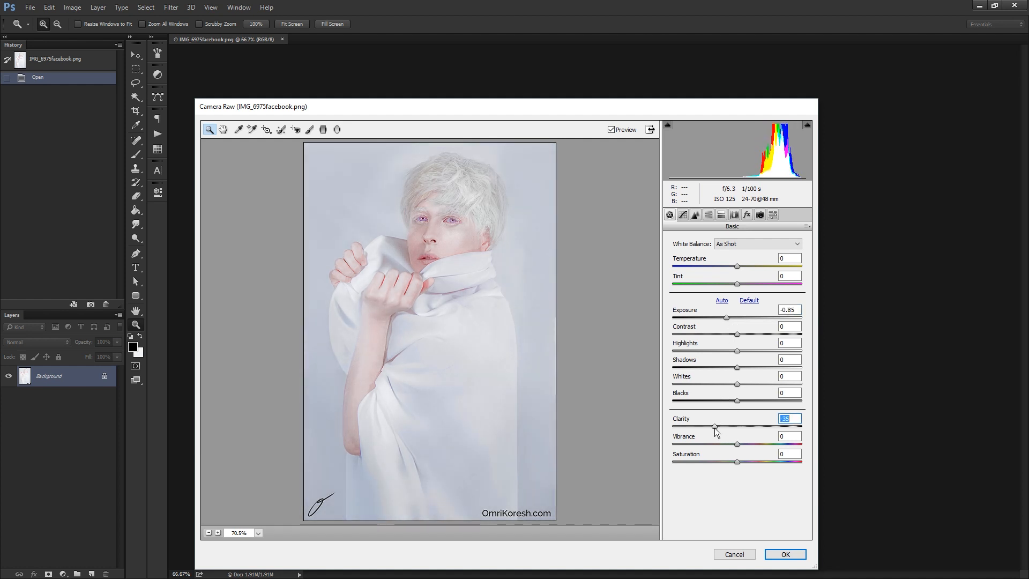
pyautogui.click(748, 554)
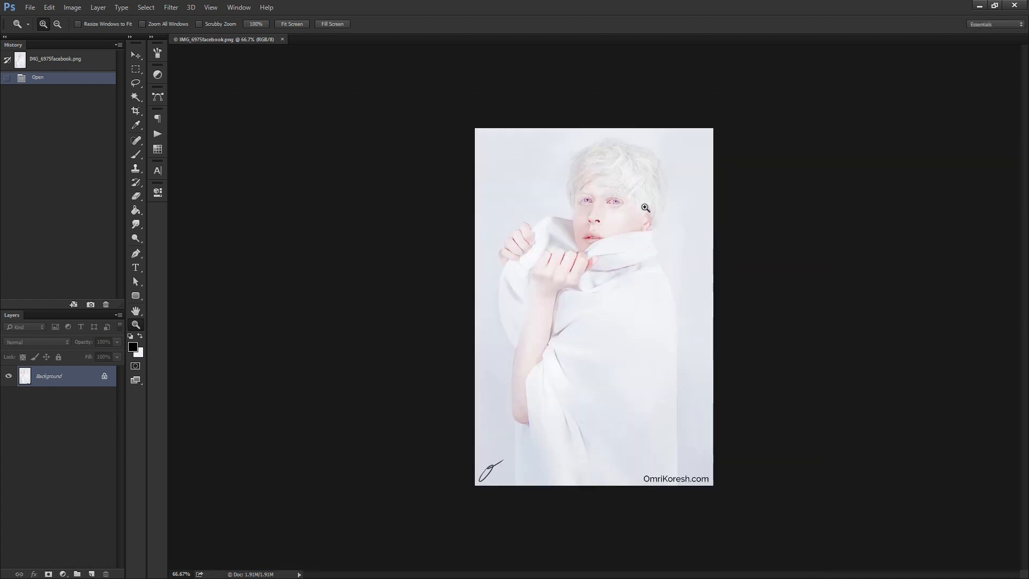
# Examine the face, eyes, hair and cloth of the finished portrait at several magnifications.
pyautogui.click(609, 219)
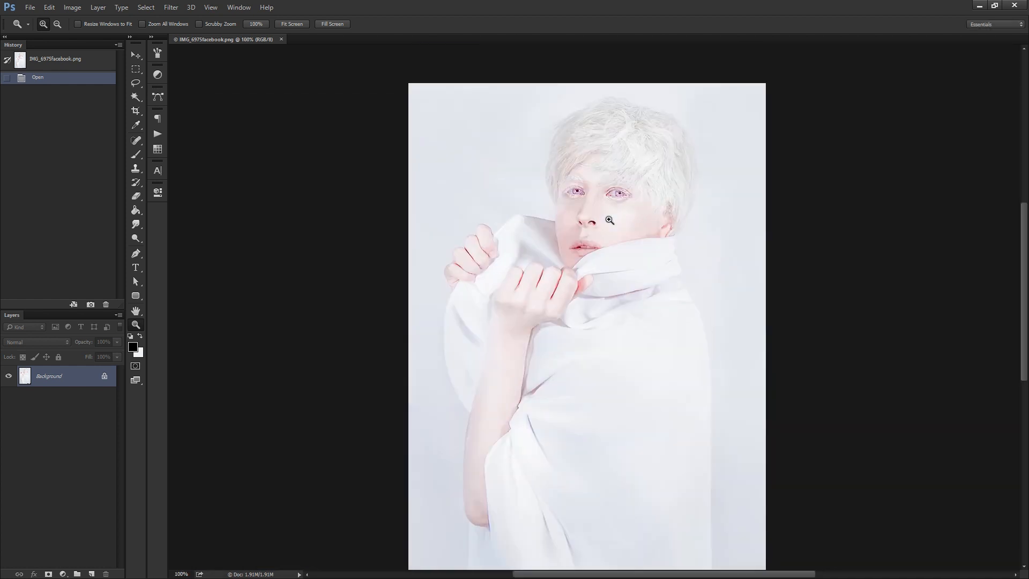
pyautogui.click(608, 219)
pyautogui.keyDown('alt'); pyautogui.click(612, 214); pyautogui.keyUp('alt')
pyautogui.keyDown('alt'); pyautogui.click(612, 215); pyautogui.keyUp('alt')
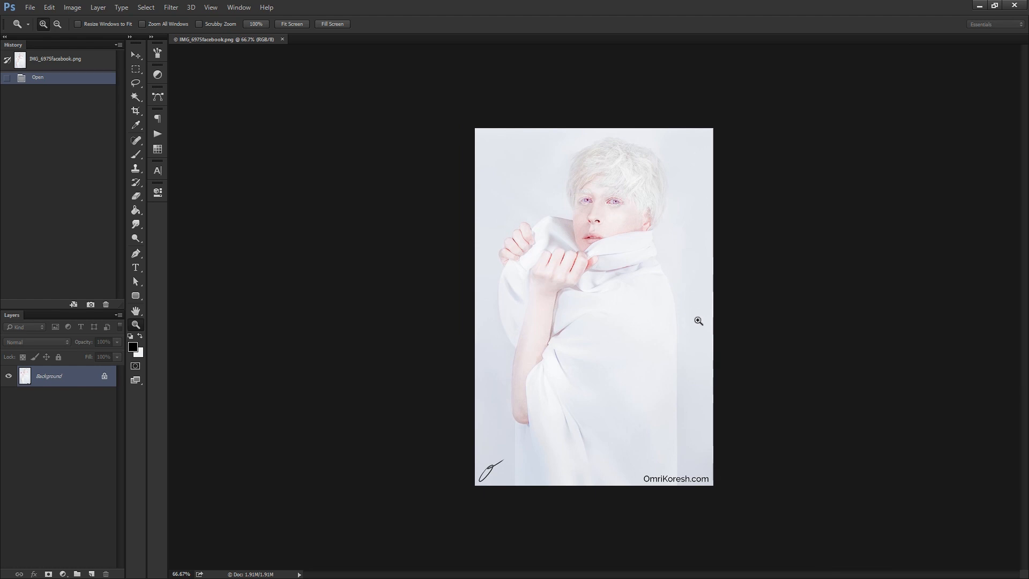
pyautogui.click(674, 288)
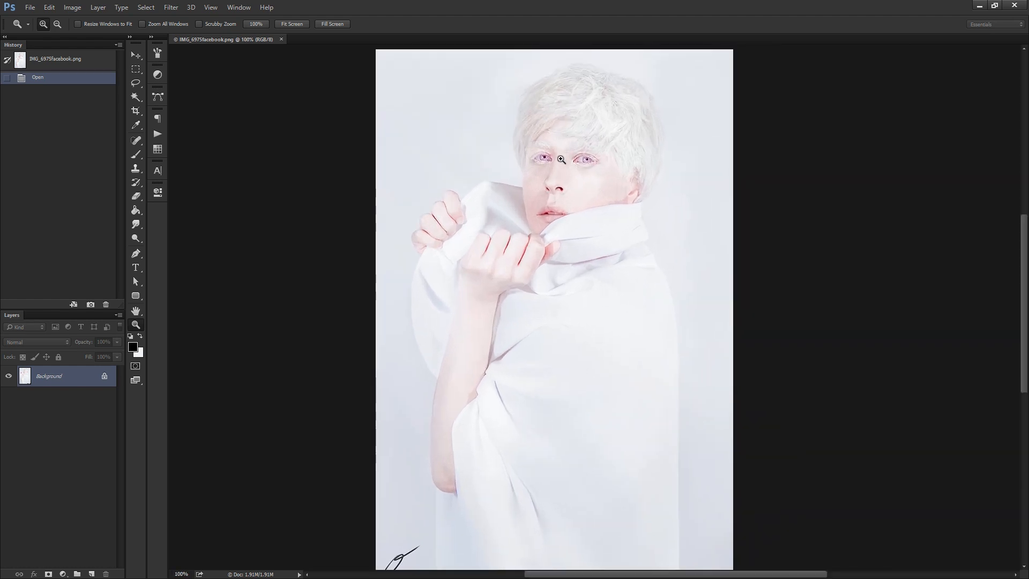
pyautogui.moveTo(648, 285); pyautogui.dragTo(636, 329)
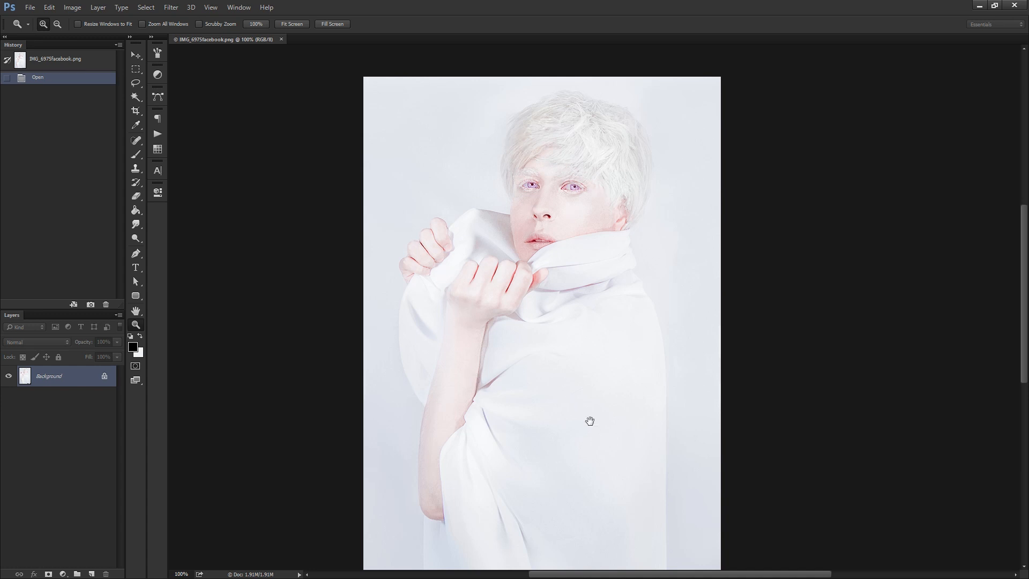
pyautogui.moveTo(589, 421); pyautogui.dragTo(564, 421)
pyautogui.click(553, 209)
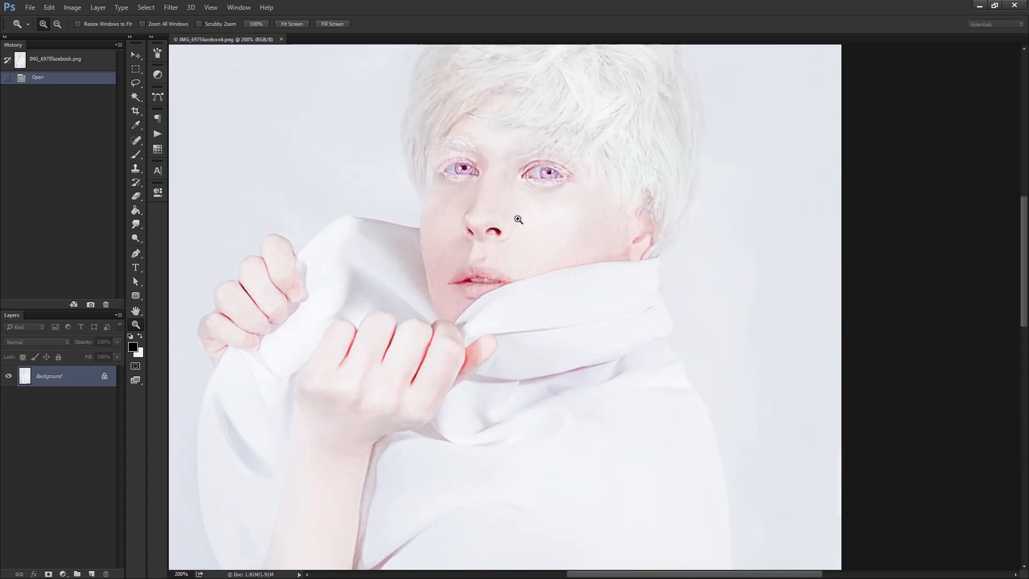
pyautogui.keyDown('alt'); pyautogui.click(561, 248); pyautogui.keyUp('alt')
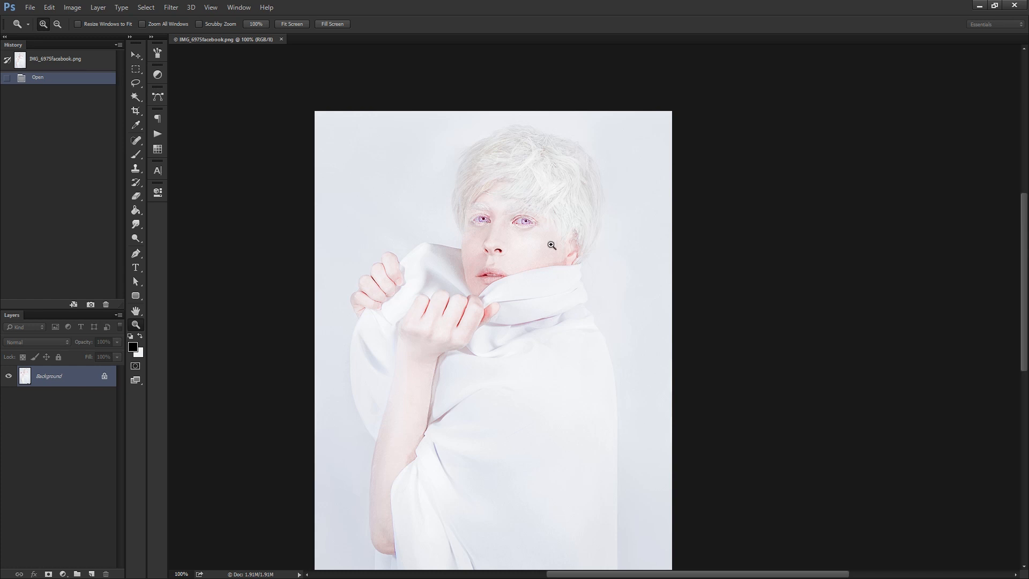
# Draw a freehand lasso selection over the face and deselect it.
pyautogui.click(136, 83)
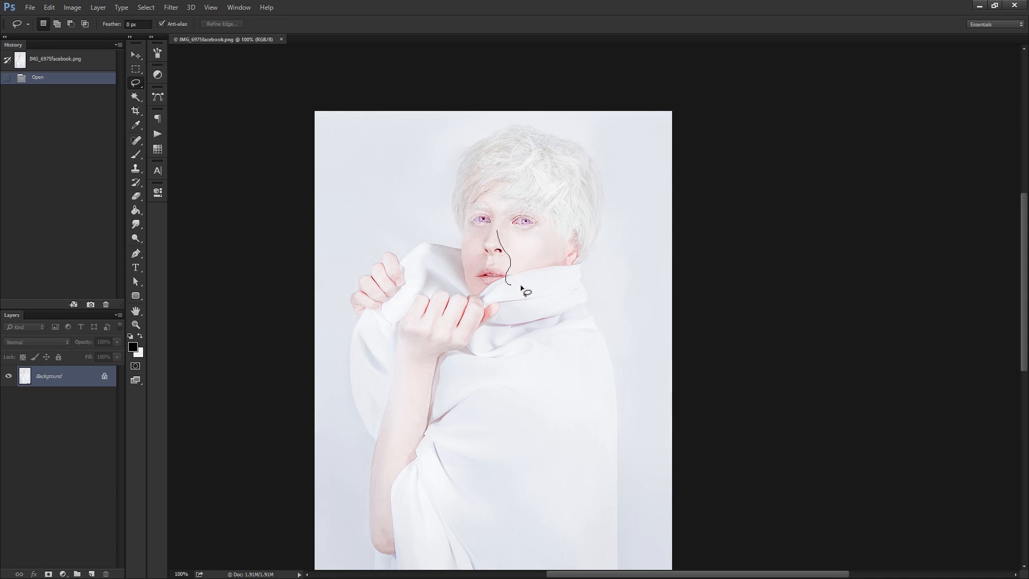
pyautogui.moveTo(503, 221); pyautogui.dragTo(528, 240)
pyautogui.hotkey('ctrl', 'd')
pyautogui.hotkey('ctrl', 'd')
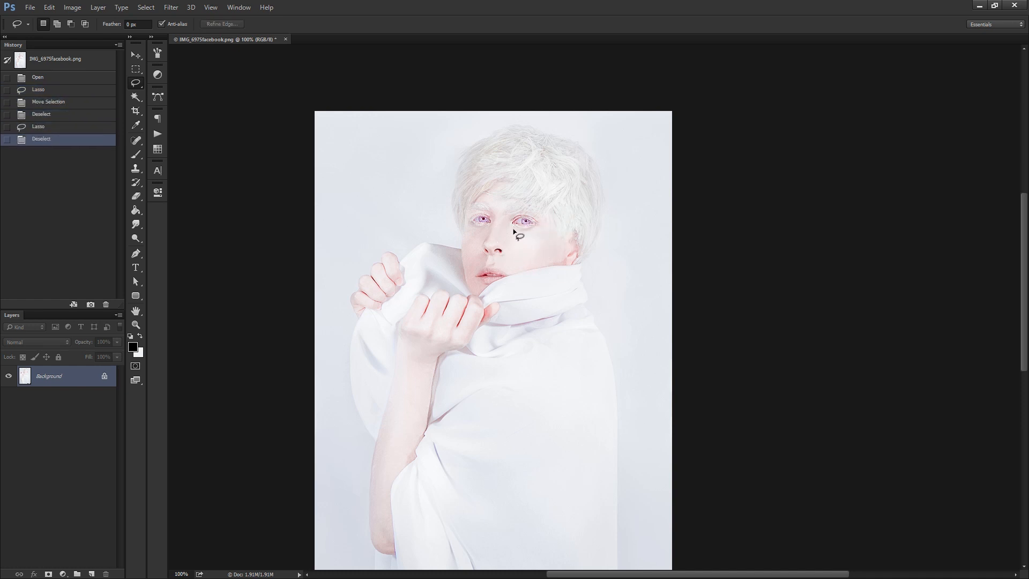